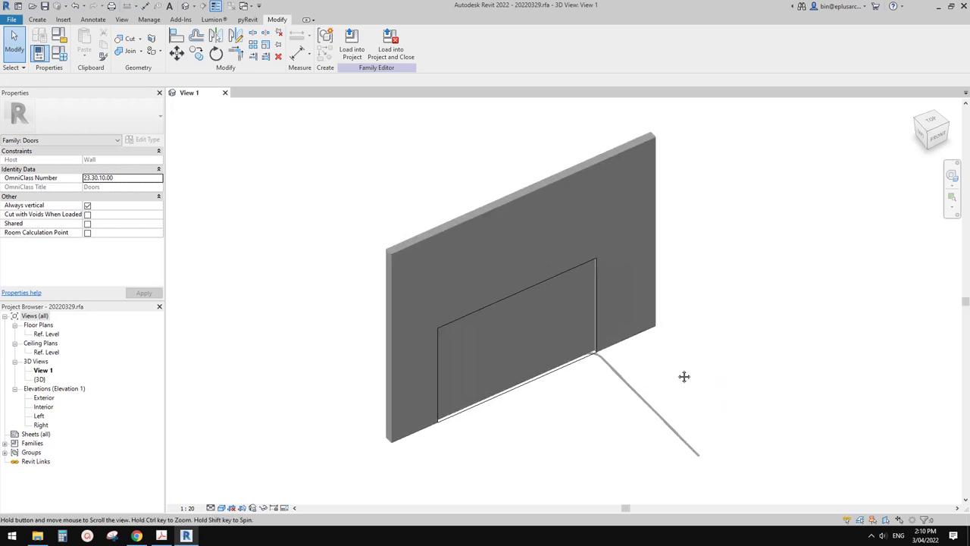
Examine the nested folding door and its side track in the wall opening in 3D
left_click(535, 338)
middle_click_drag(535, 337, 557, 344, "shift")
left_click(558, 361)
left_click(533, 338)
left_click(528, 316)
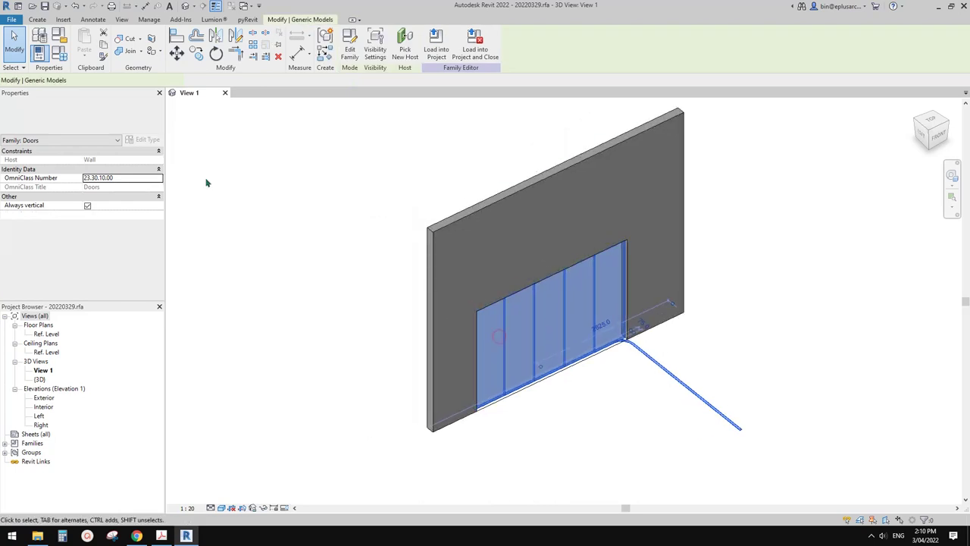
middle_click_drag(593, 307, 659, 308)
key("Escape")
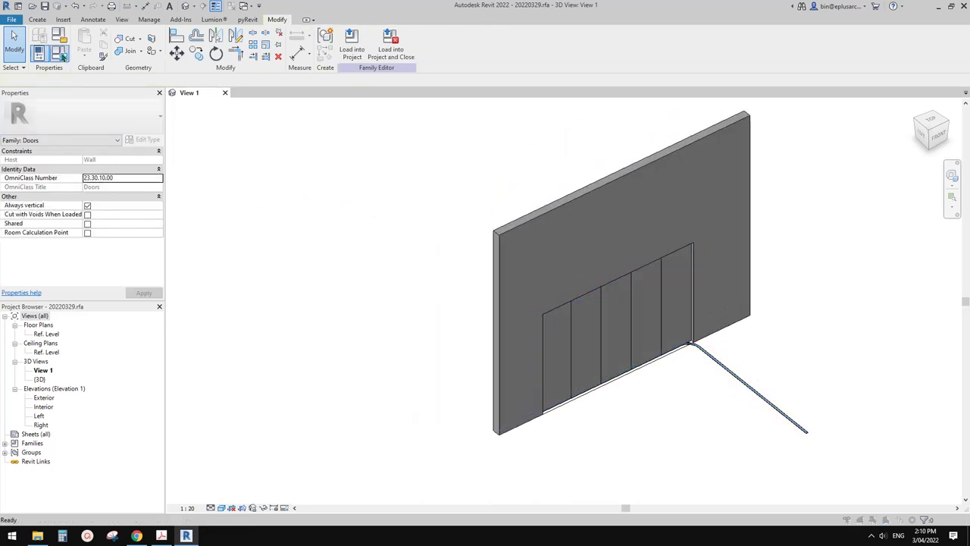
Test the Close (default) family parameter by switching it off and on again, applying each change
left_click(59, 53)
scroll(220, 272, "down", 3)
left_click(156, 265)
left_click(425, 349)
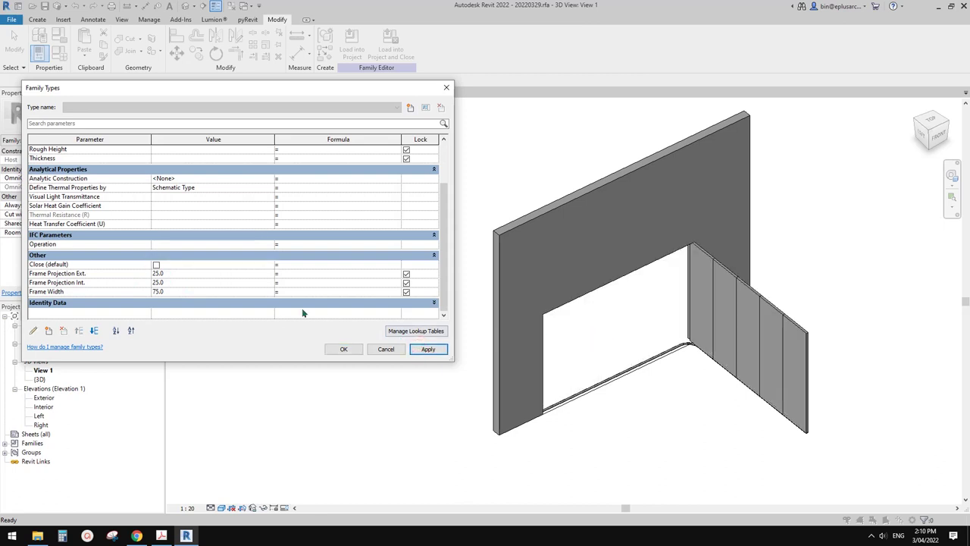
left_click(157, 266)
left_click(428, 349)
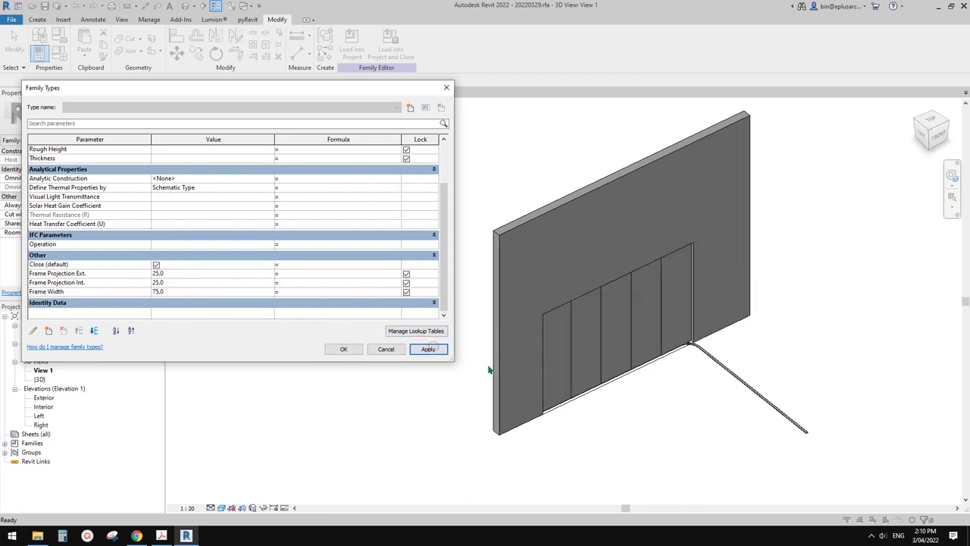
scroll(266, 276, "up", 3)
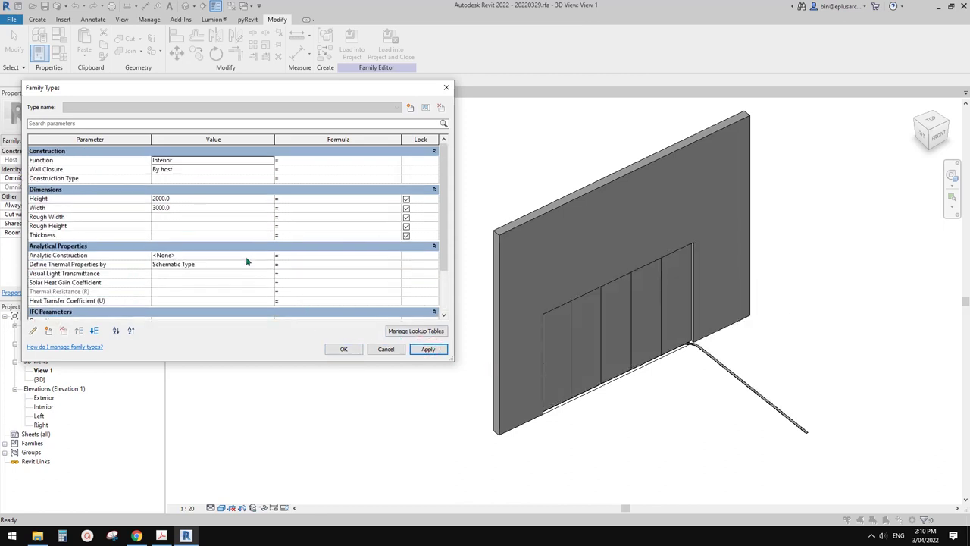
left_click(345, 349)
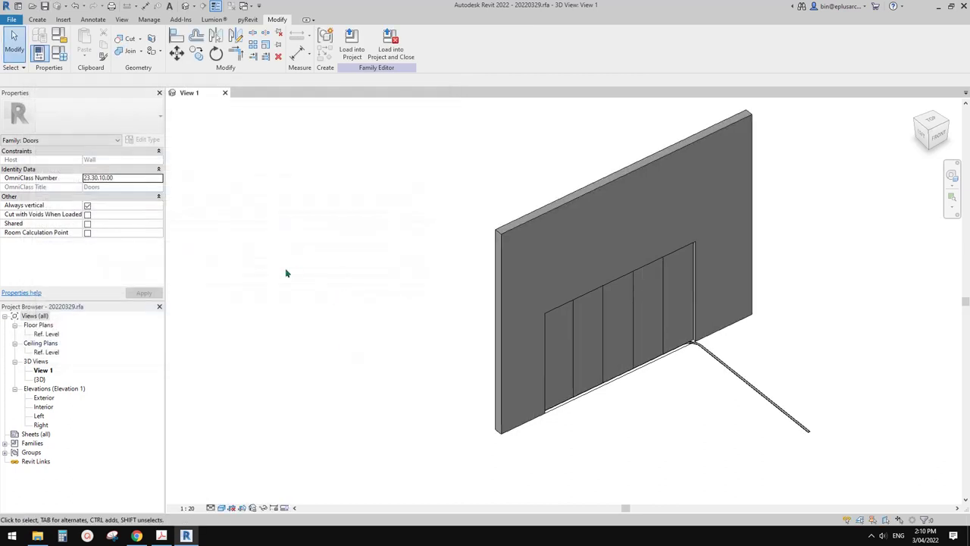
Review the door family's parameter list in Family Types without changing anything
left_click(59, 53)
scroll(185, 225, "down", 5)
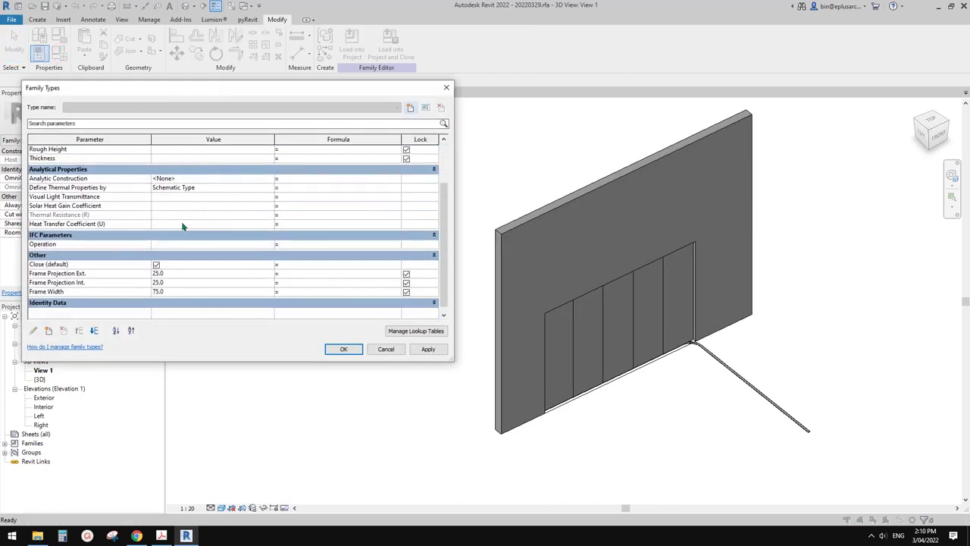
scroll(170, 212, "up", 3)
key("Escape")
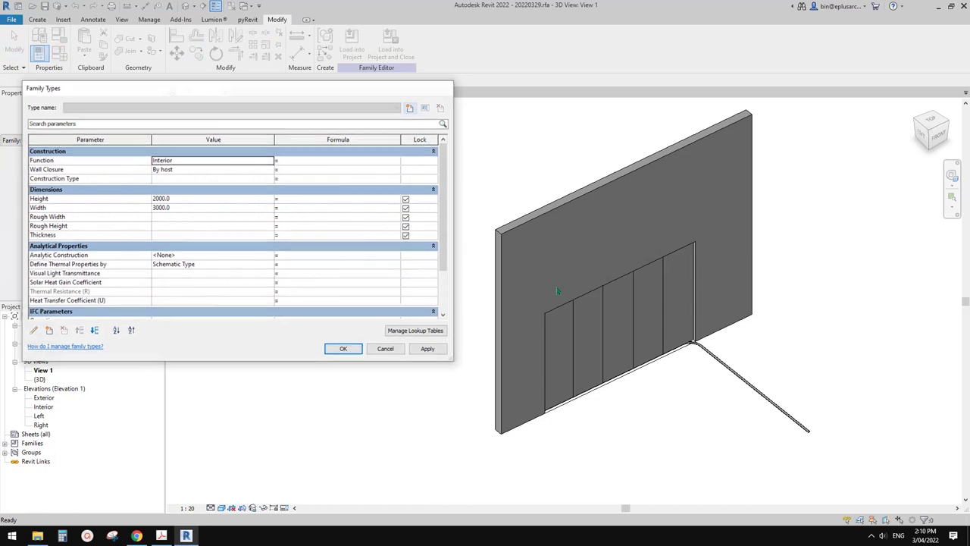
Set the No. type parameter of the nested folding door Family1 to 4
left_click(620, 330)
scroll(88, 192, "down", 2)
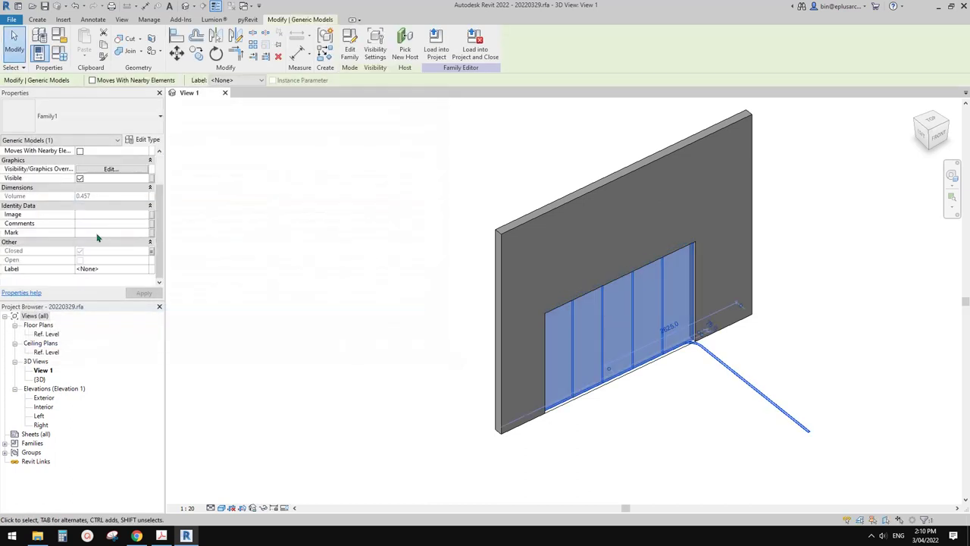
scroll(96, 226, "up", 2)
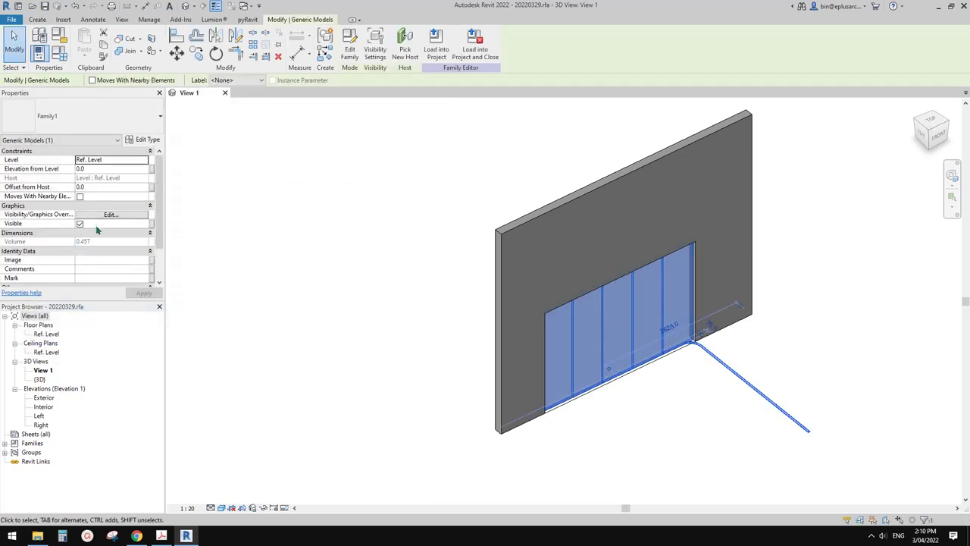
left_click(140, 139)
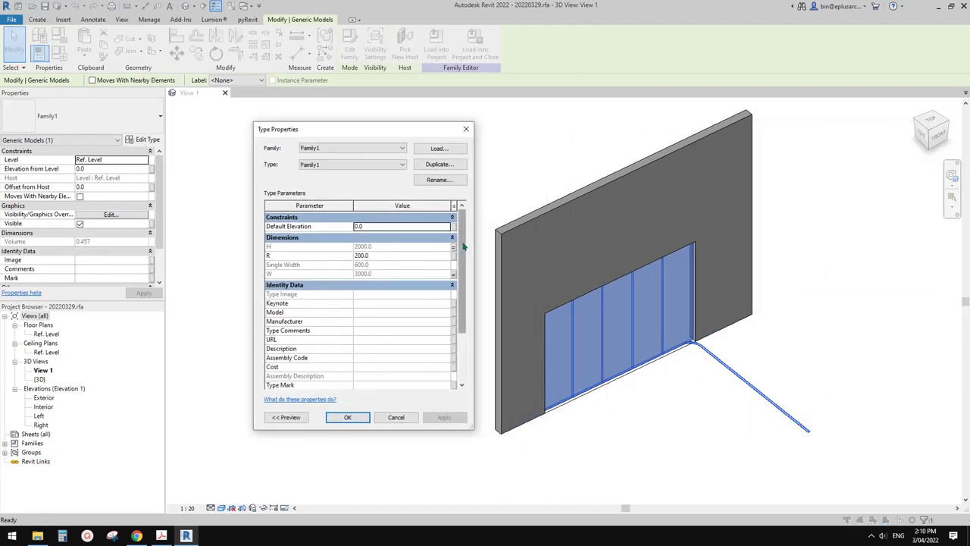
scroll(460, 281, "down", 3)
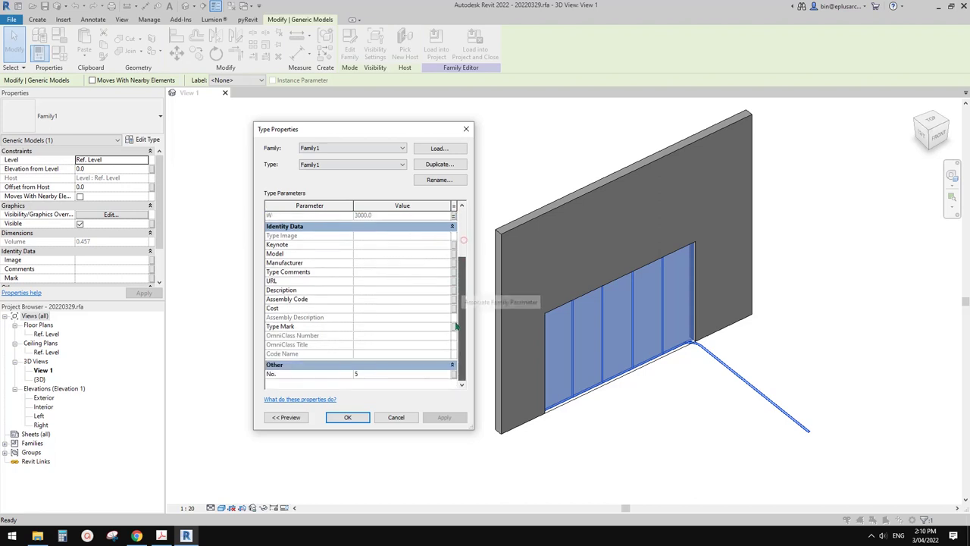
left_click(377, 374)
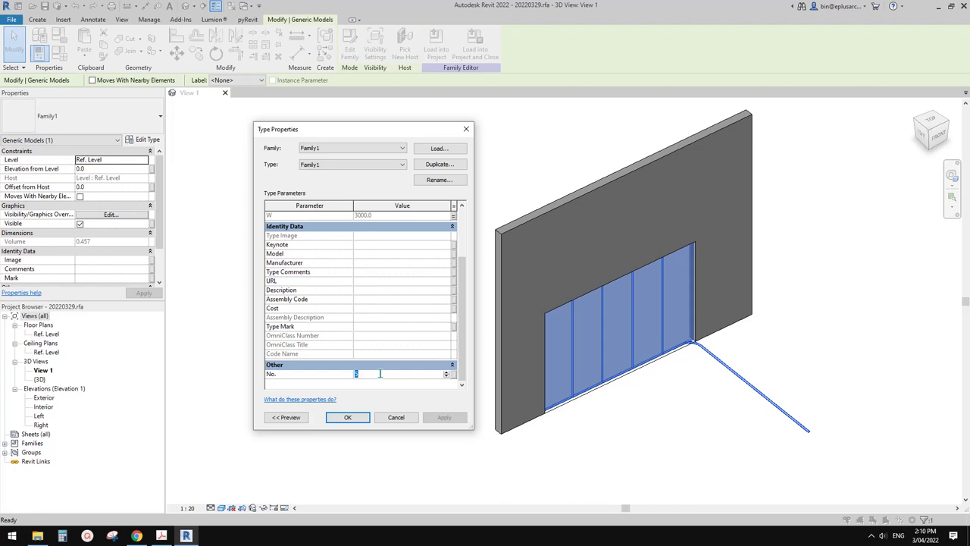
left_click(444, 417)
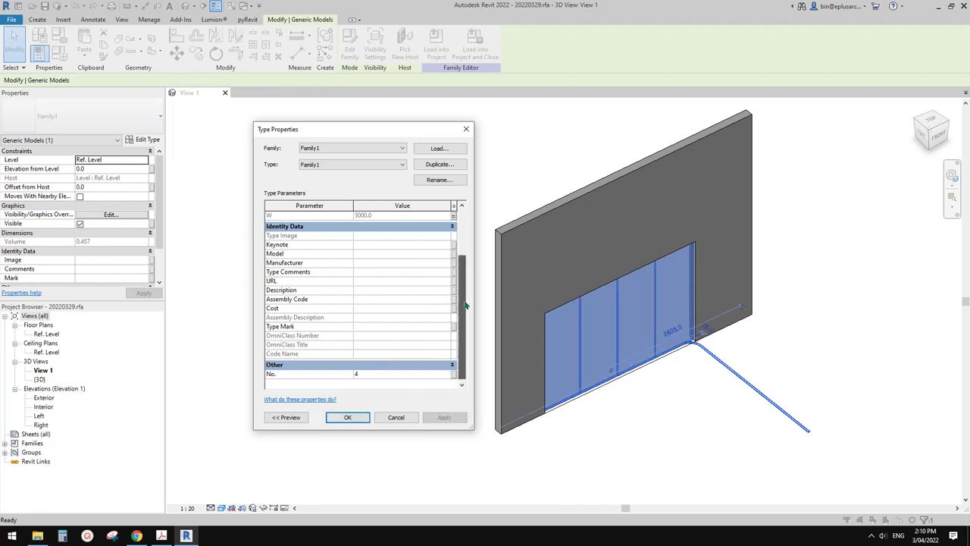
scroll(459, 303, "up", 3)
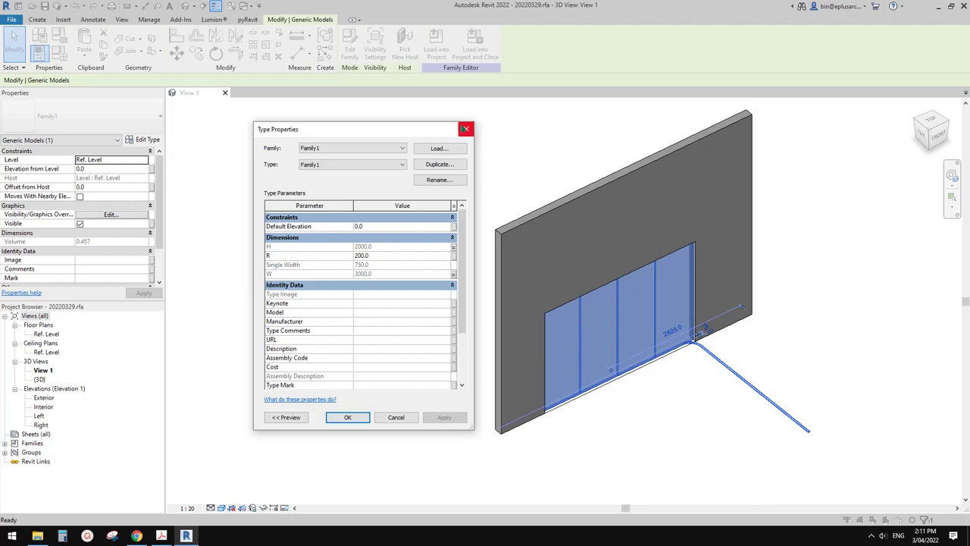
left_click(465, 129)
left_click(541, 177)
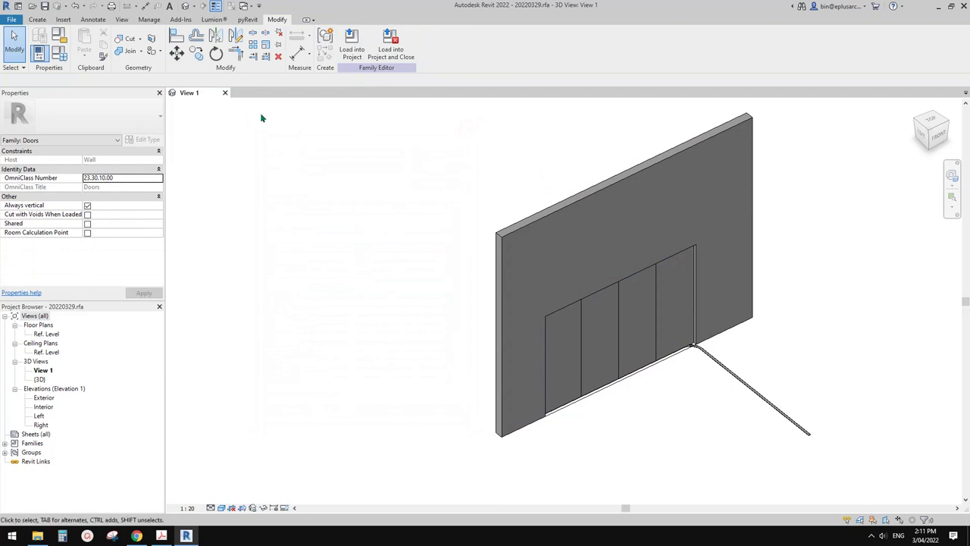
Close the finished door family and create a new family from the Metric Door.rft template
left_click(225, 92)
left_click(507, 267)
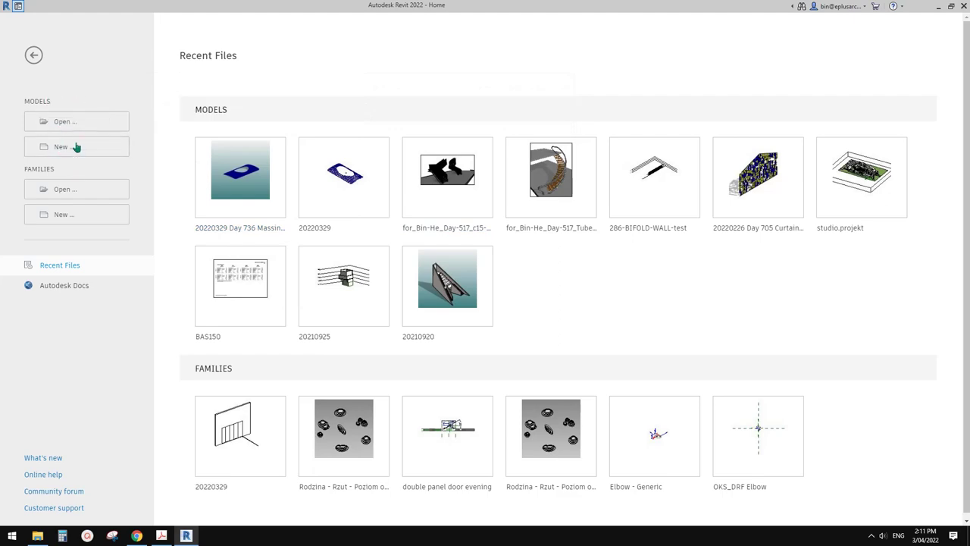
left_click(71, 213)
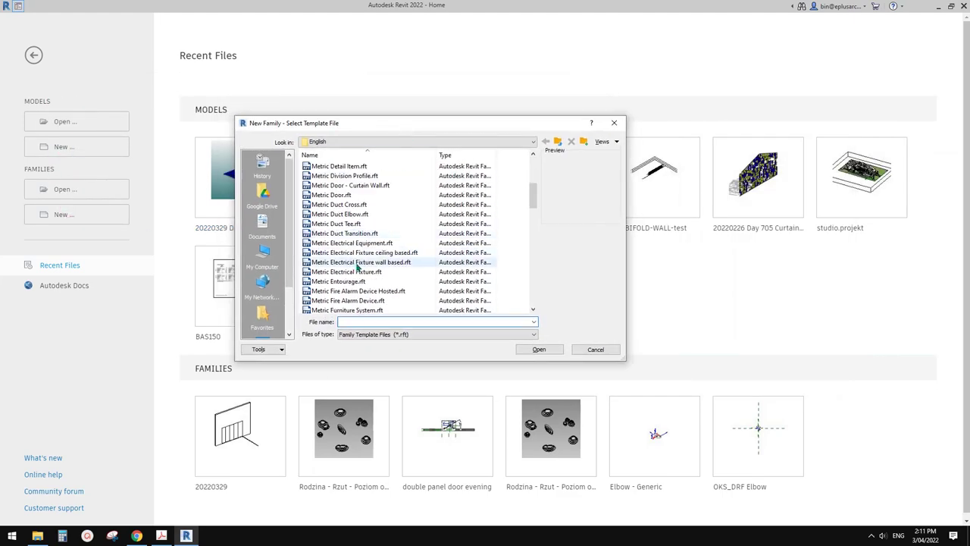
scroll(360, 275, "down", 6)
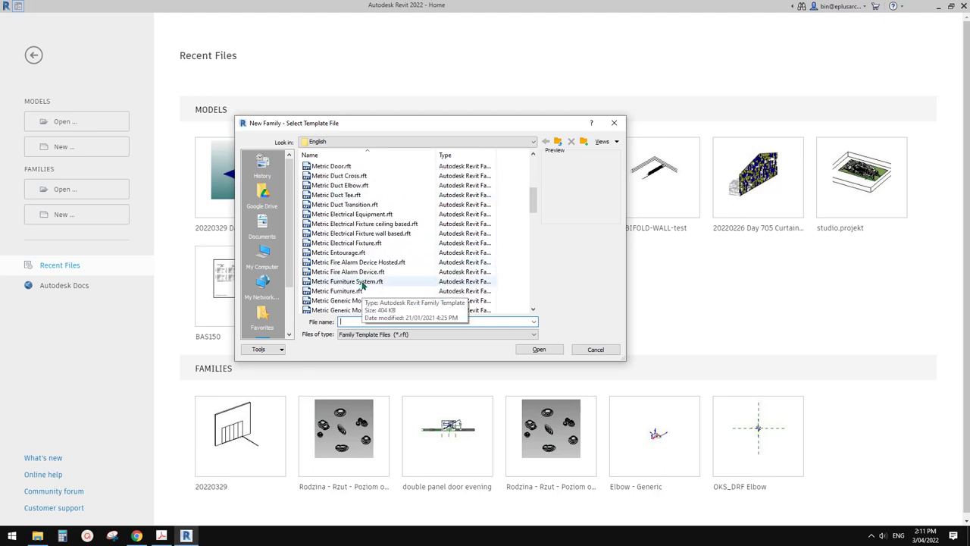
scroll(364, 281, "down", 6)
scroll(362, 278, "up", 10)
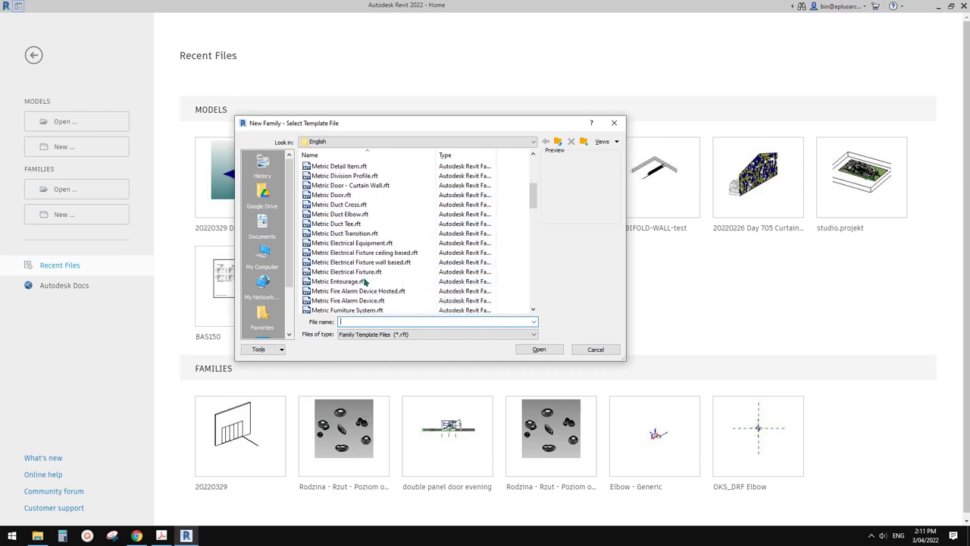
scroll(359, 277, "up", 5)
scroll(349, 277, "down", 5)
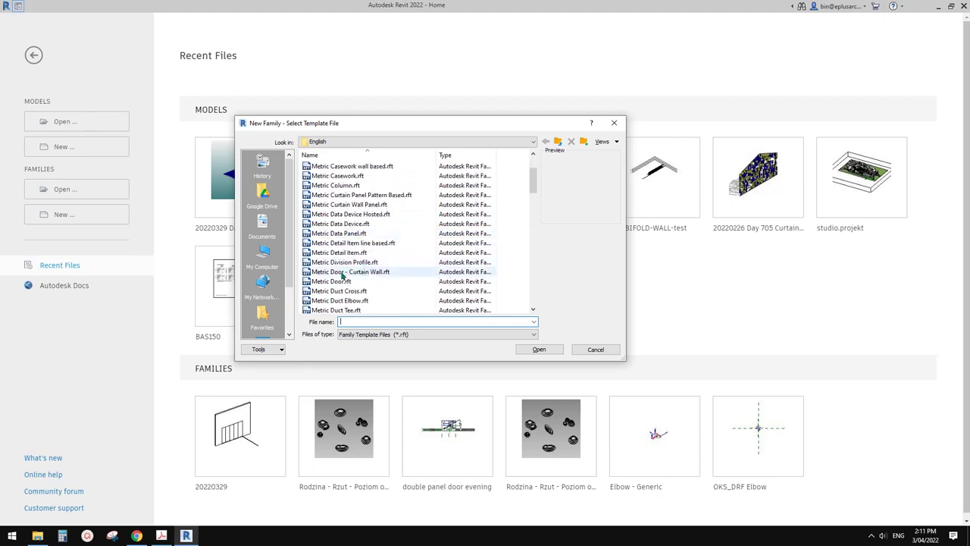
left_click(343, 283)
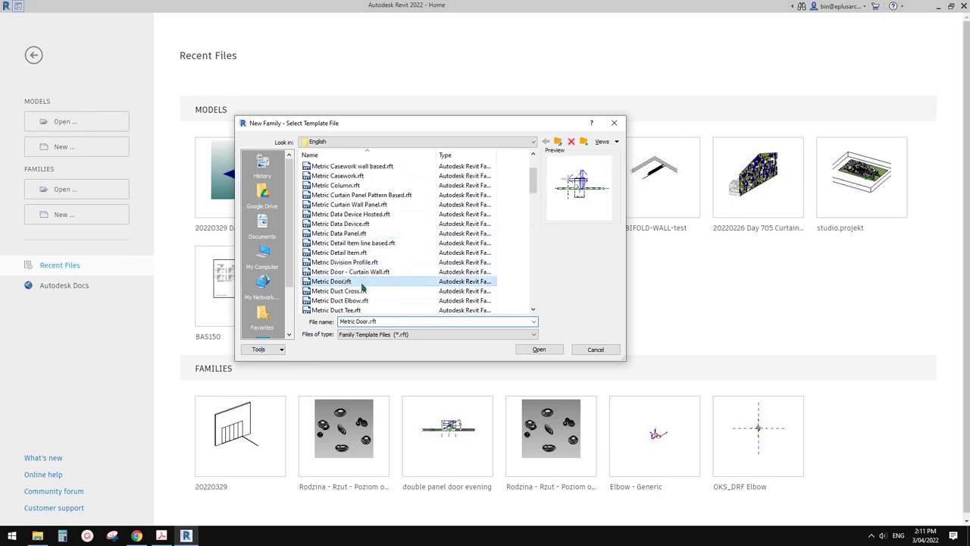
left_click(539, 349)
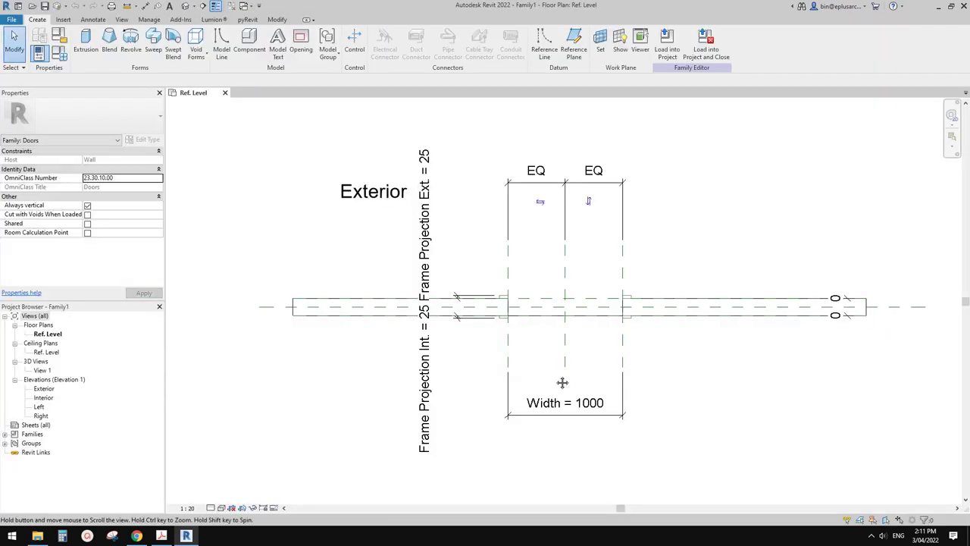
Delete the frame extrusions around the opening on both sides of the wall in the 3D view
left_click(185, 5)
scroll(621, 341, "up", 5)
left_click(603, 294)
middle_click_drag(603, 294, 588, 292)
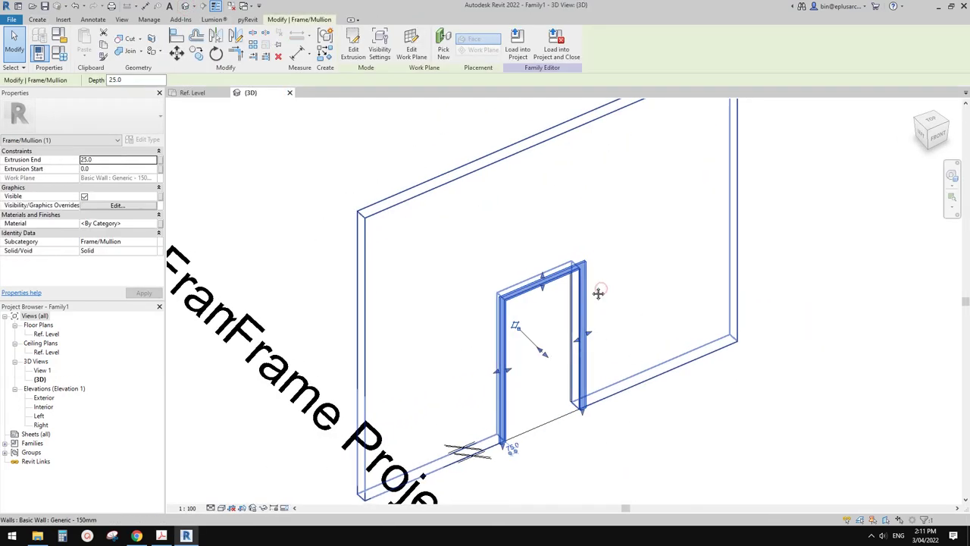
key("Delete")
middle_click_drag(504, 333, 641, 345, "shift")
left_click(573, 292)
key("Delete")
scroll(561, 291, "down", 1)
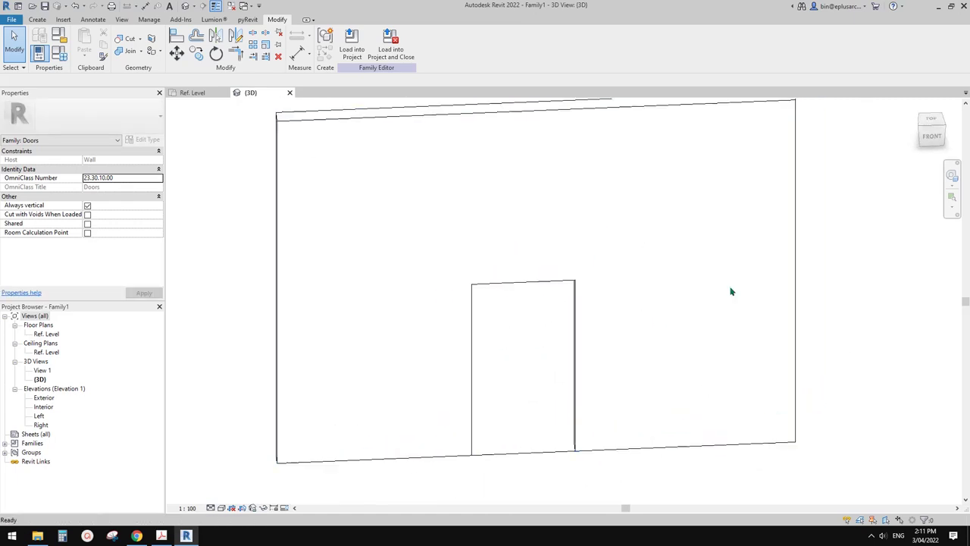
Inspect the remaining wall and opening cut in 3D and the width dimension in the Ref. Level floor plan
left_click(766, 213)
key("Escape")
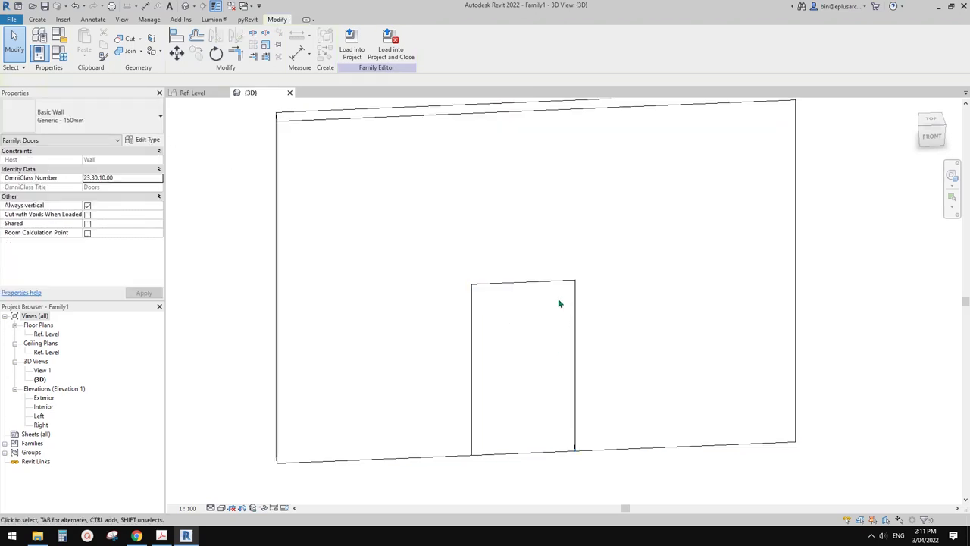
left_click(482, 274)
scroll(504, 364, "down", 1)
middle_click_drag(526, 386, 245, 363, "shift")
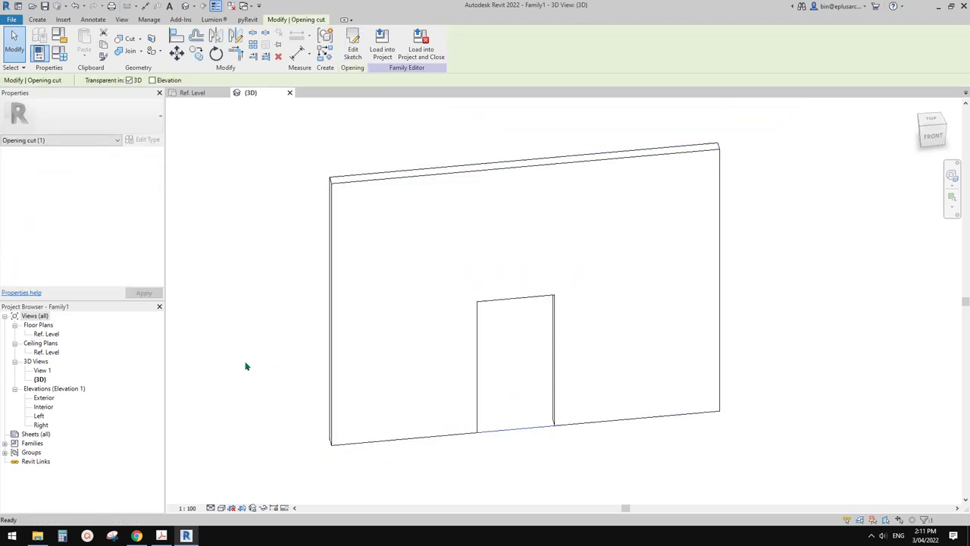
key("Escape")
double_click(47, 333)
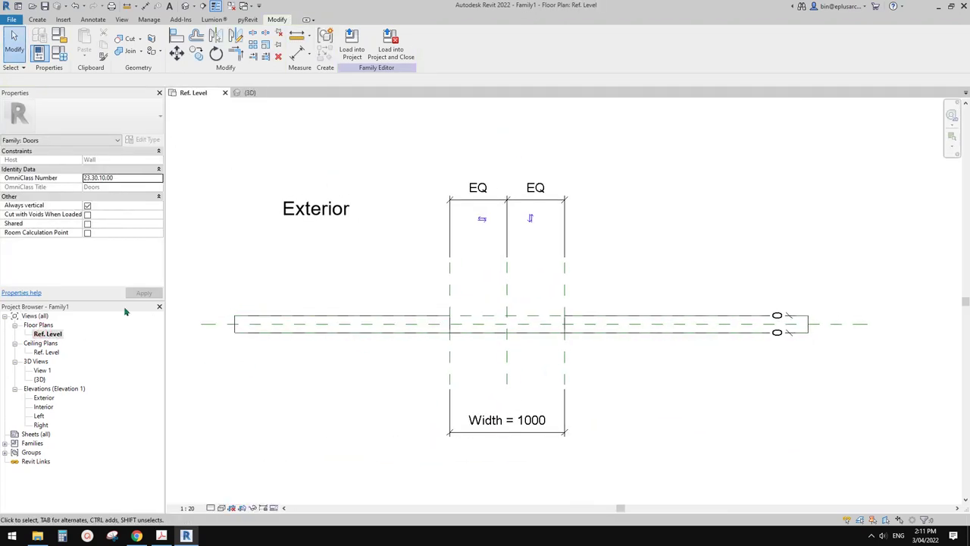
middle_click_drag(592, 363, 621, 329)
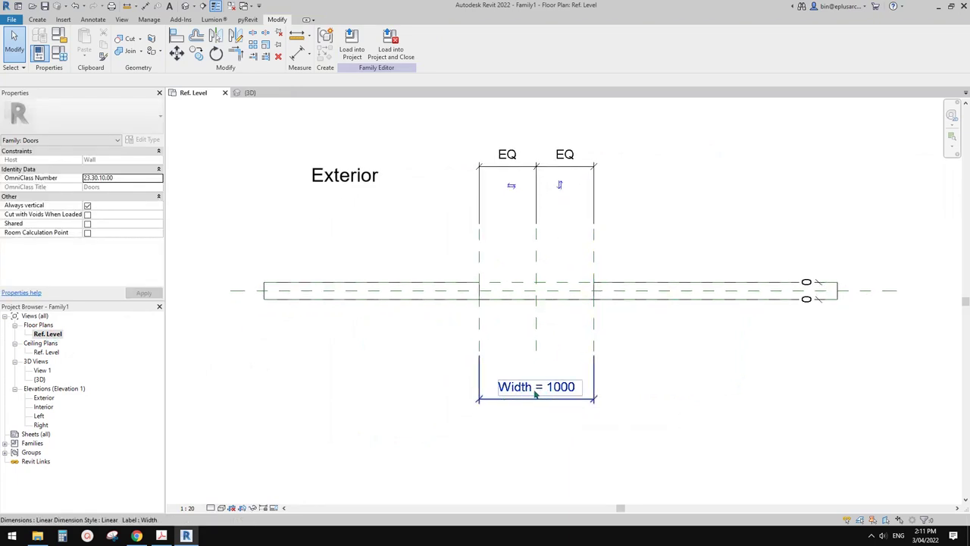
Delete both dashed door swing lines inside the opening in the Exterior elevation
double_click(43, 399)
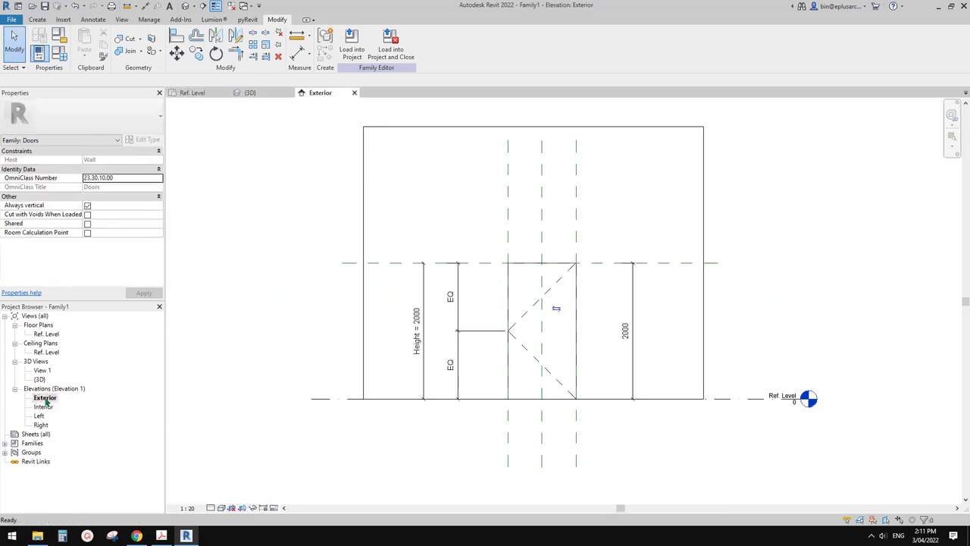
scroll(447, 352, "up", 4)
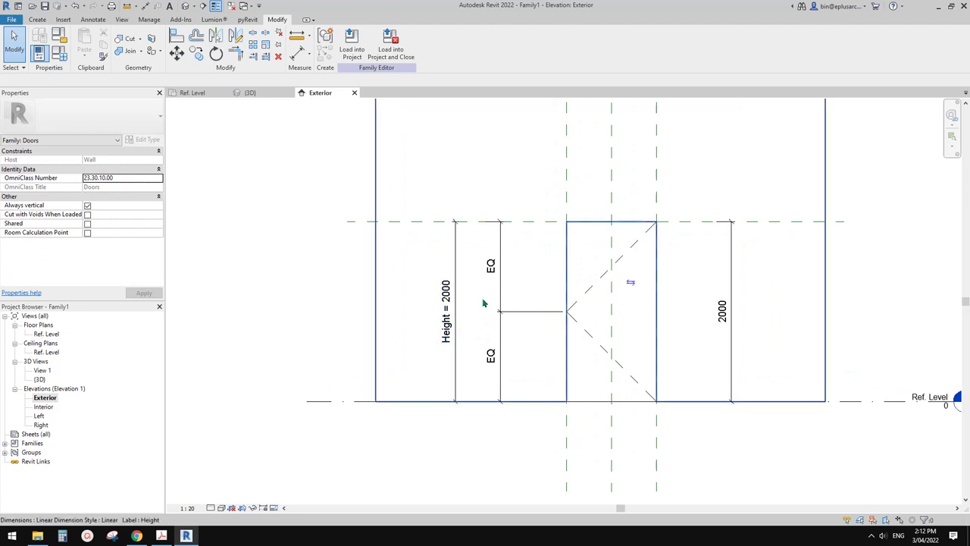
middle_click_drag(445, 286, 414, 281)
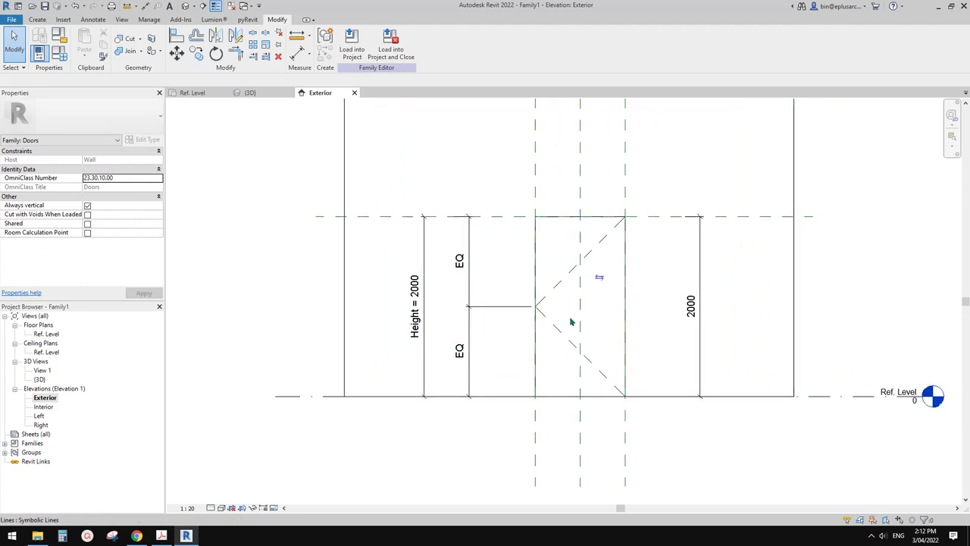
left_click(561, 283)
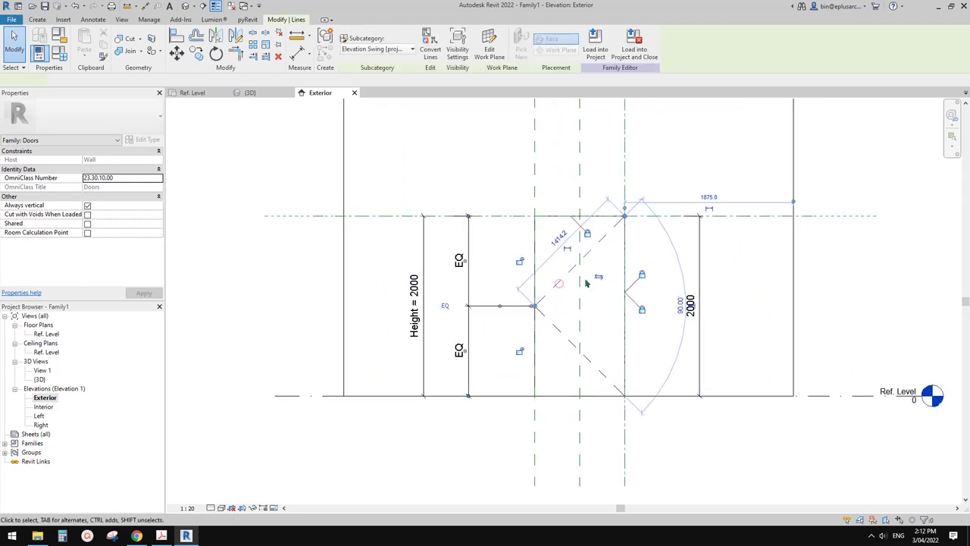
middle_click_drag(652, 346, 638, 347)
key("Delete")
left_click(553, 342)
key("Delete")
Move the unlabelled vertical dimension beside the Height dimension slightly closer to the door opening
middle_click_drag(506, 330, 509, 334)
left_click(457, 307)
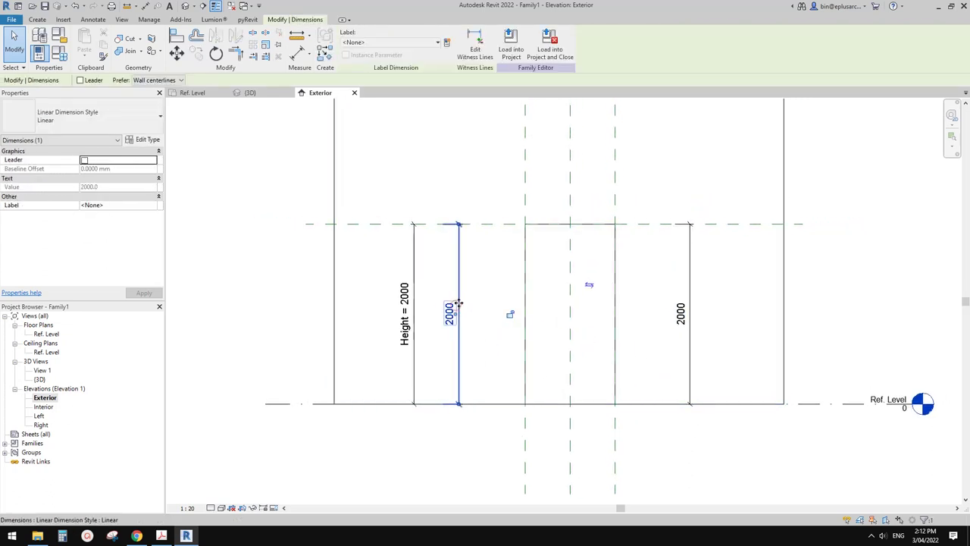
left_click_drag(460, 282, 476, 294)
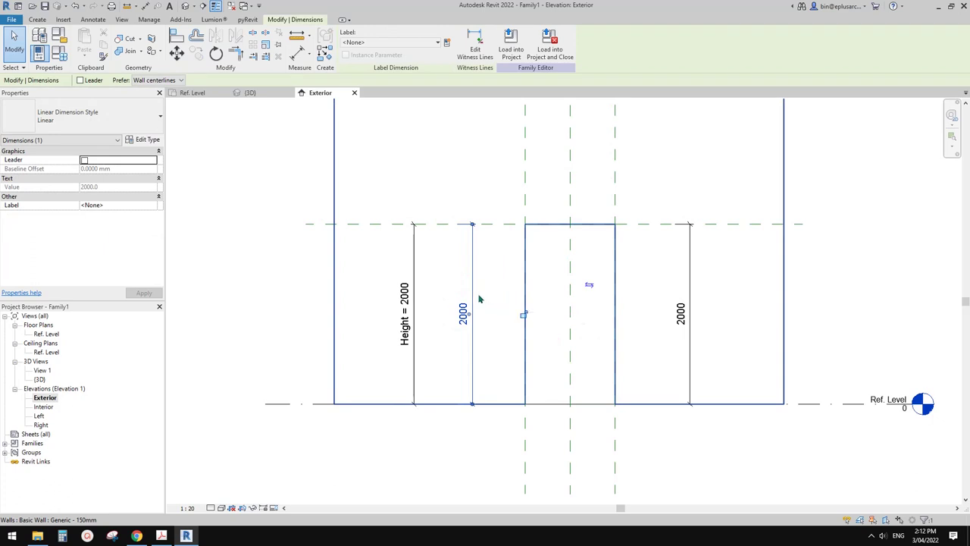
Examine the unlabelled vertical dimensions and the Height dimension around the door opening in the Exterior elevation
left_click(473, 283)
left_click(472, 276)
left_click(684, 309)
middle_click_drag(665, 321, 687, 324)
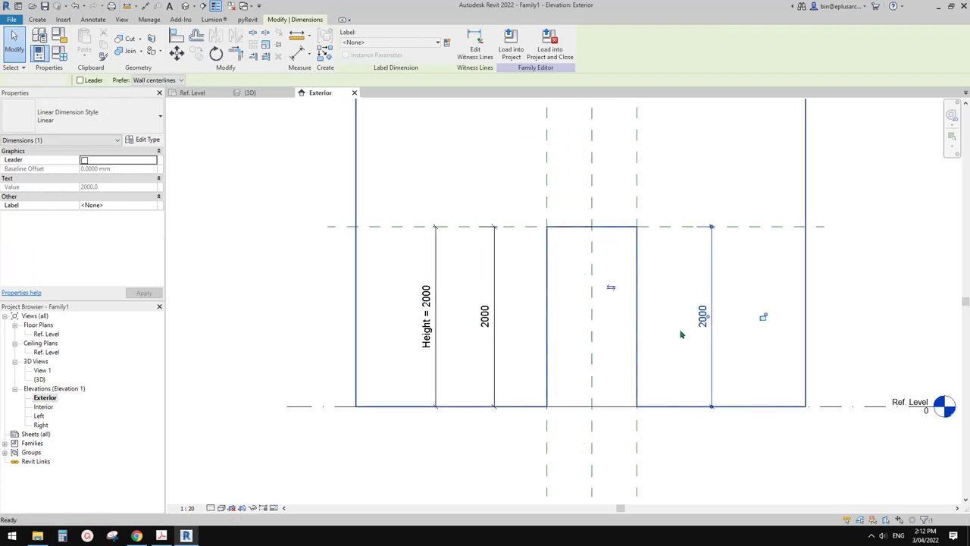
key("Escape")
middle_click_drag(493, 319, 526, 327)
middle_click_drag(773, 308, 777, 308)
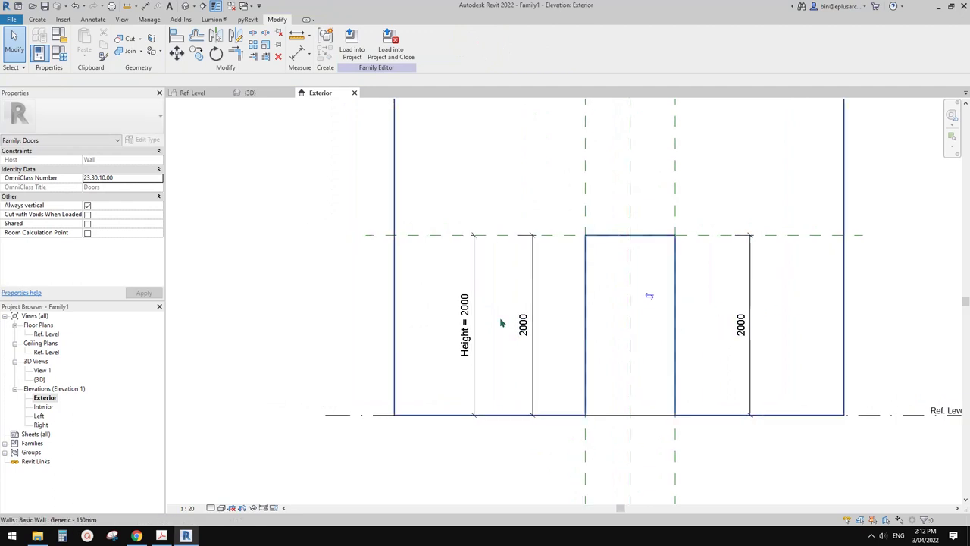
scroll(476, 323, "up", 2)
left_click(473, 262)
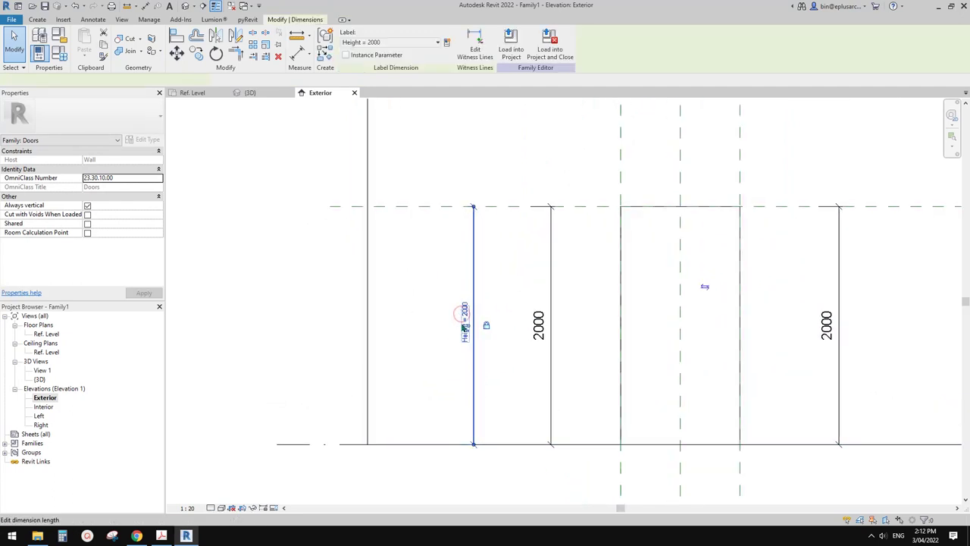
scroll(553, 352, "down", 1)
middle_click_drag(554, 352, 504, 344)
key("Escape")
In the Ref. Level floor plan, set the family's Width parameter to 3000 and apply it
double_click(45, 334)
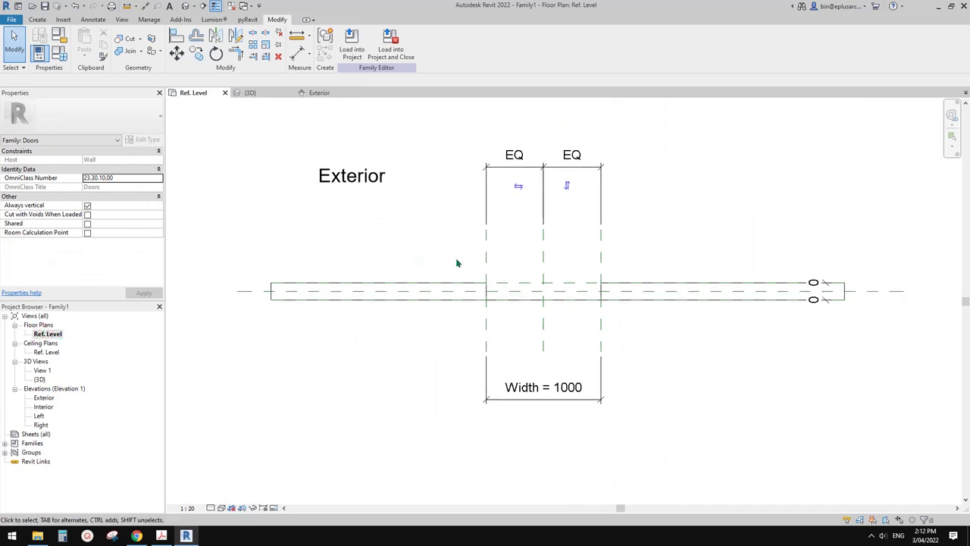
middle_click_drag(585, 343, 607, 329)
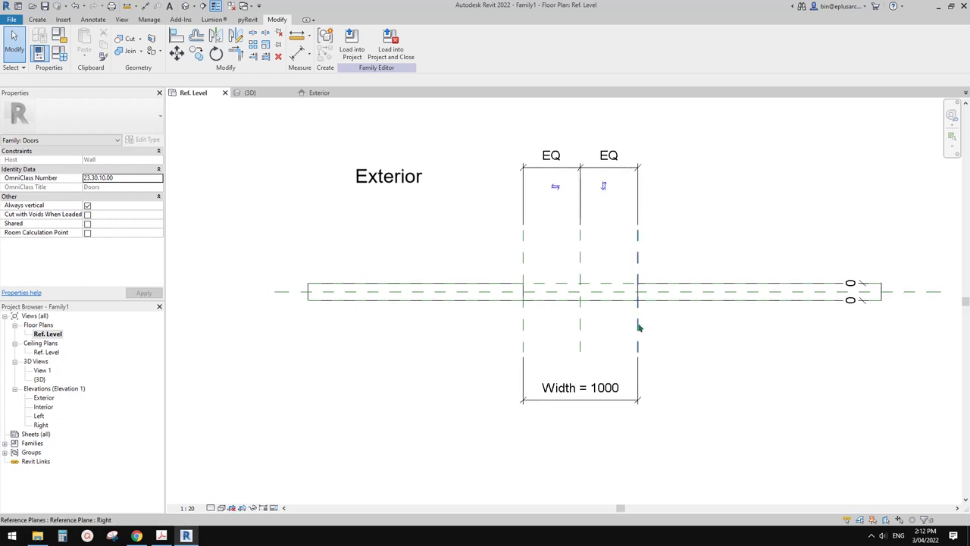
left_click(638, 326)
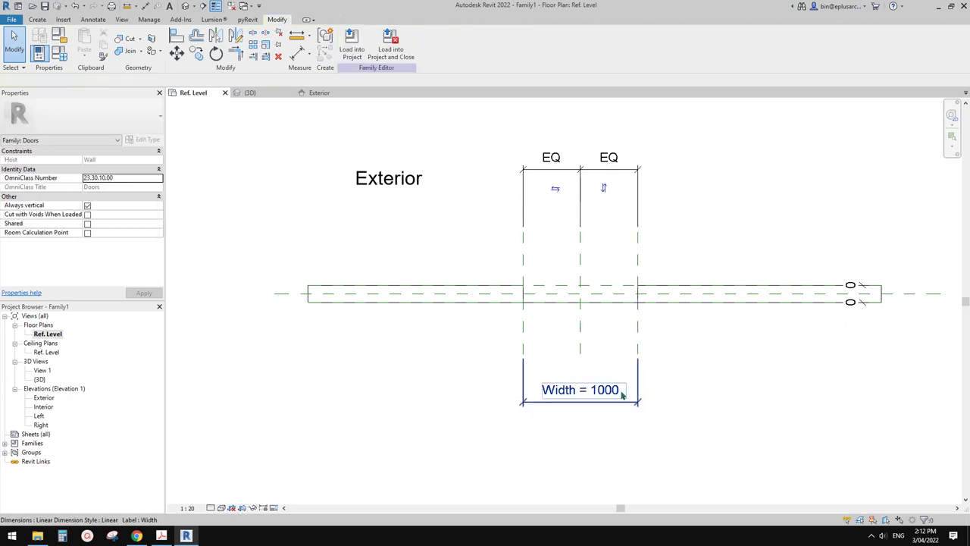
middle_click_drag(413, 310, 409, 321)
left_click(59, 54)
left_click(59, 52)
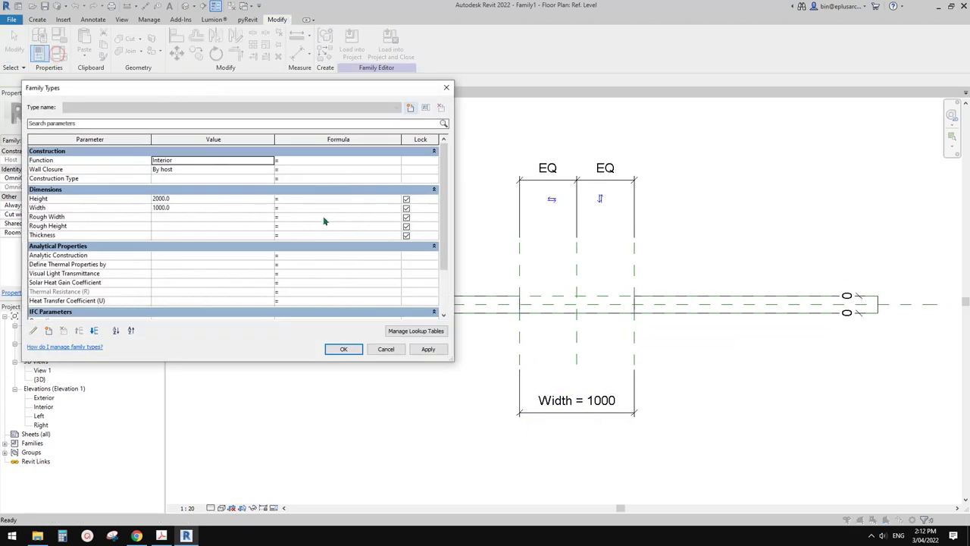
left_click(185, 208)
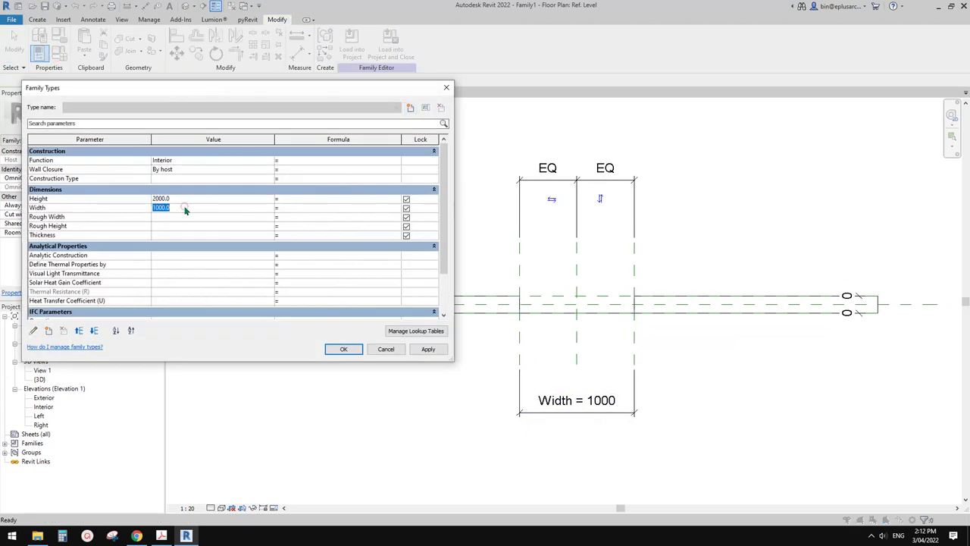
left_click(427, 349)
left_click(343, 348)
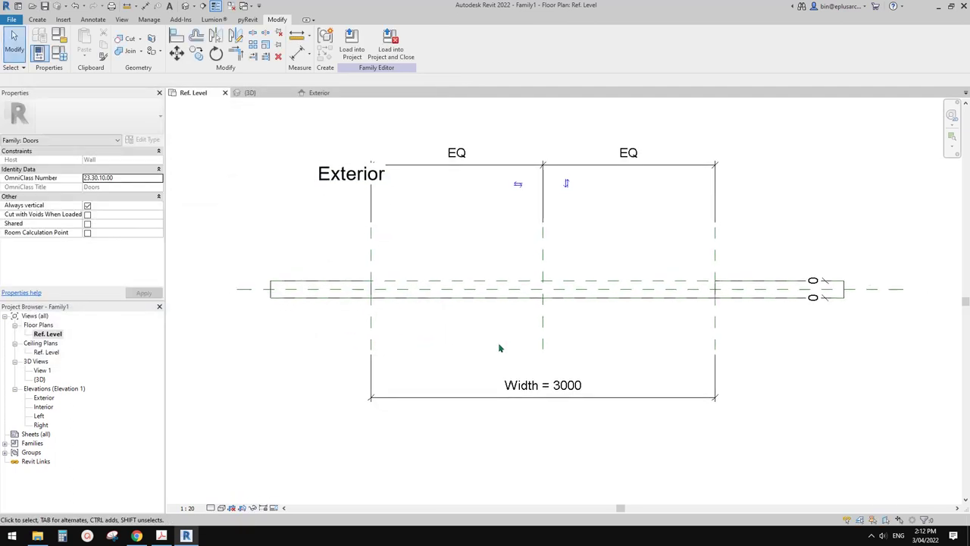
Draw a vertical reference plane across the wall opening, about 645 mm inside the opening's left reference plane
scroll(499, 348, "up", 1)
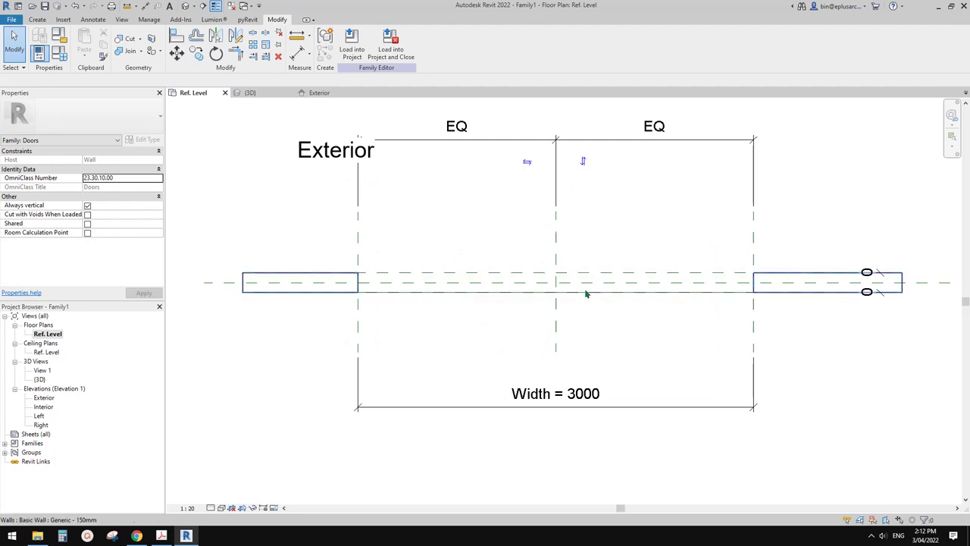
key("r")
key("p")
middle_click_drag(447, 335, 463, 337)
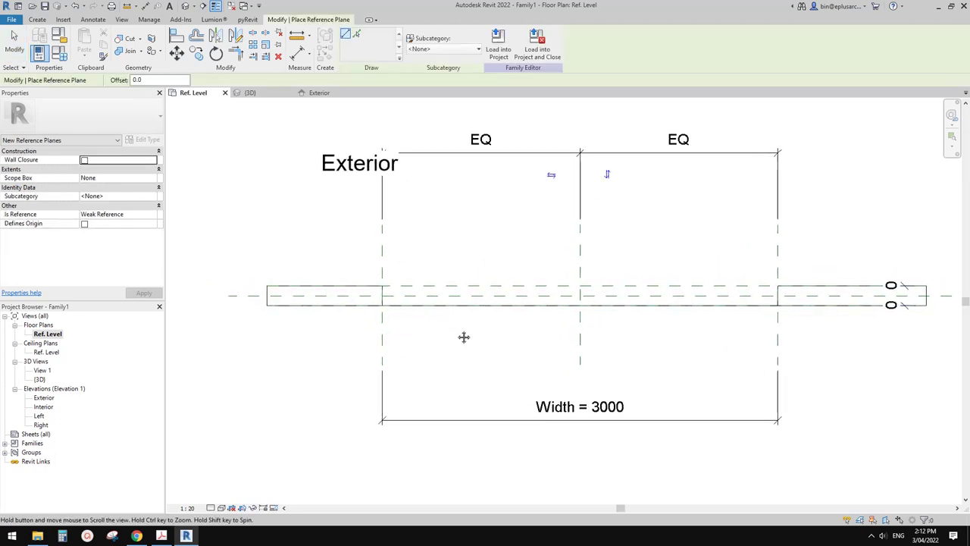
left_click(468, 357)
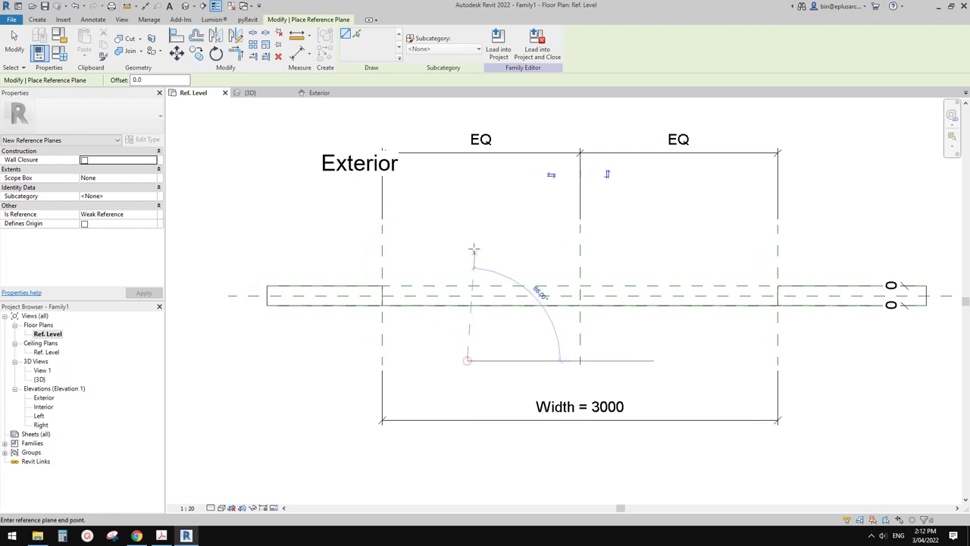
left_click(467, 237)
middle_click_drag(477, 299, 482, 300)
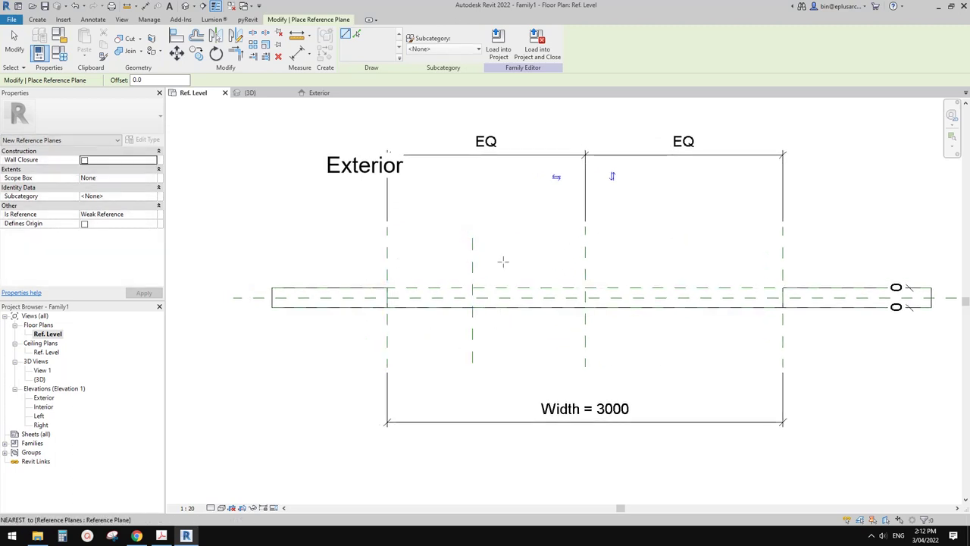
key("Escape")
Add an aligned dimension between the new reference plane and the opening's left reference plane, above the wall
middle_click_drag(472, 309, 477, 311)
key("d")
key("i")
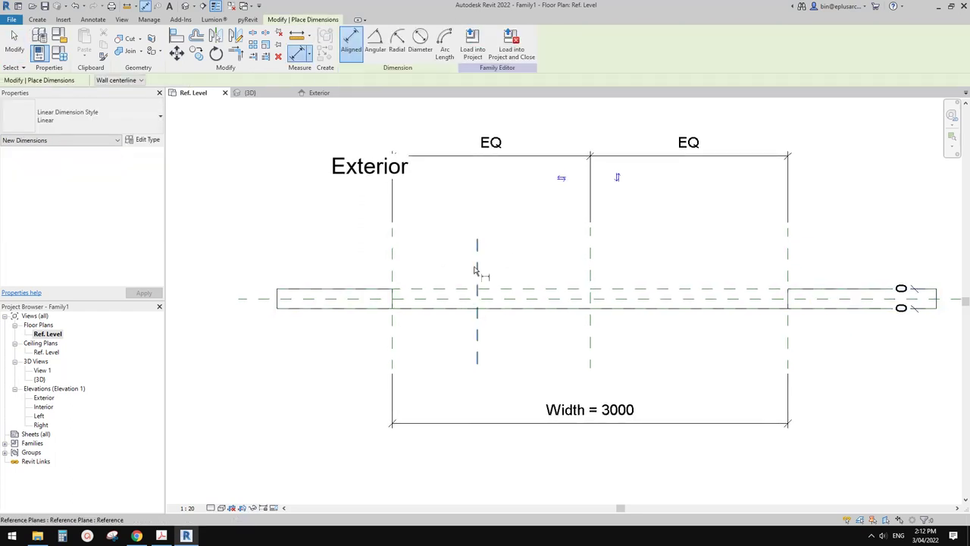
left_click(475, 265)
left_click(390, 257)
left_click(440, 221)
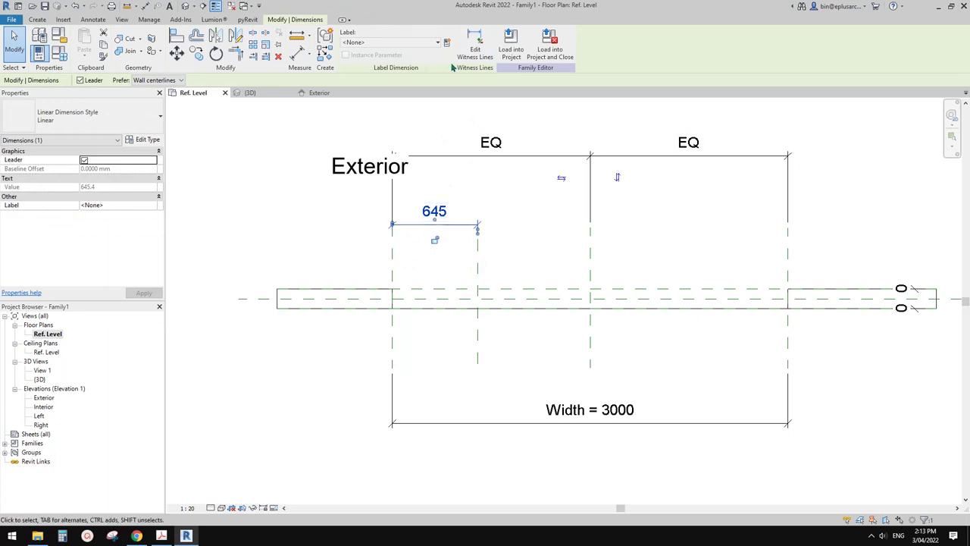
Label the new dimension with a new instance family parameter named Panel Width
left_click(447, 42)
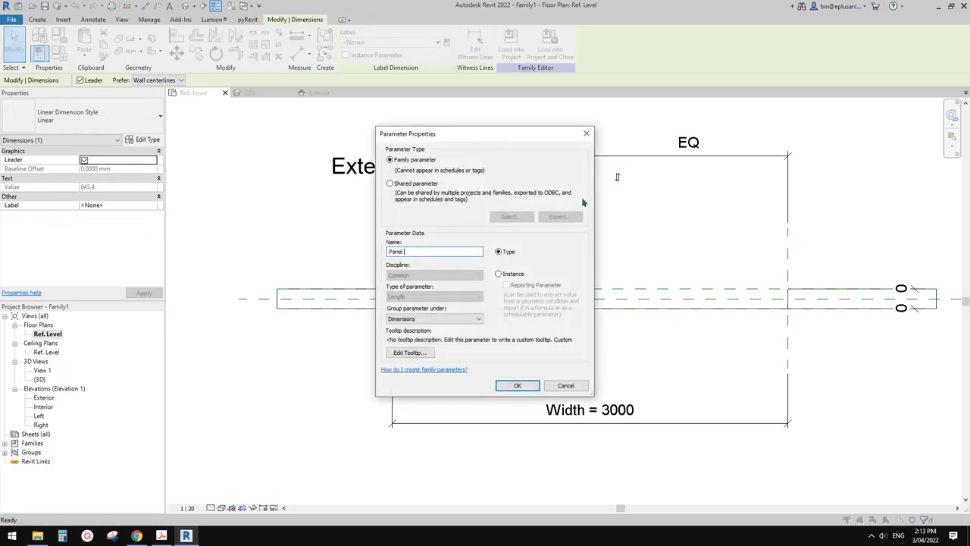
left_click(498, 275)
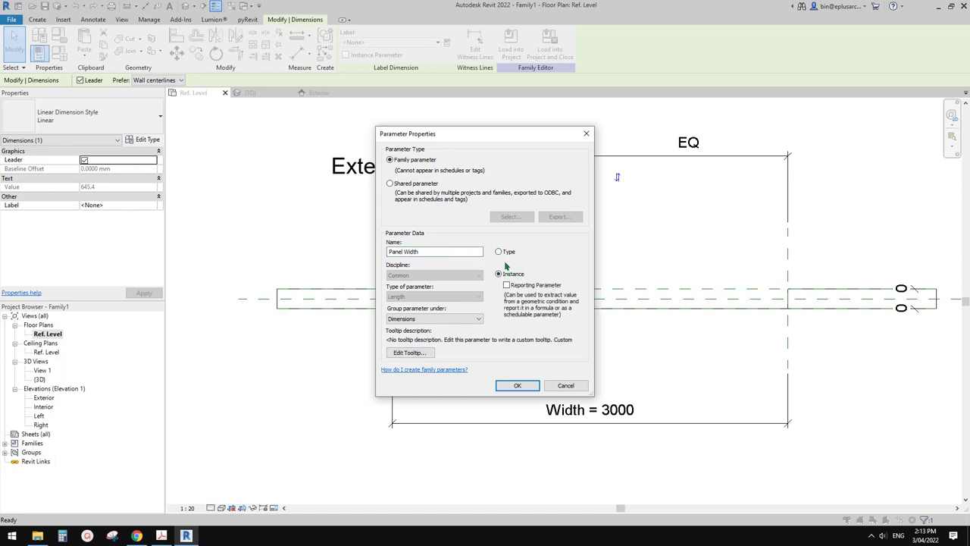
left_click(518, 387)
left_click(516, 385)
middle_click_drag(495, 269, 539, 259)
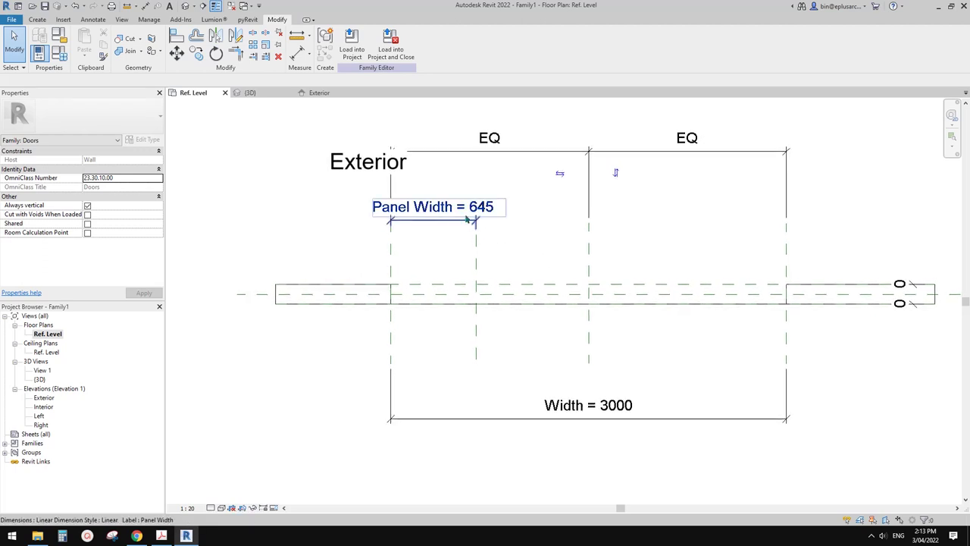
middle_click_drag(488, 207, 497, 220)
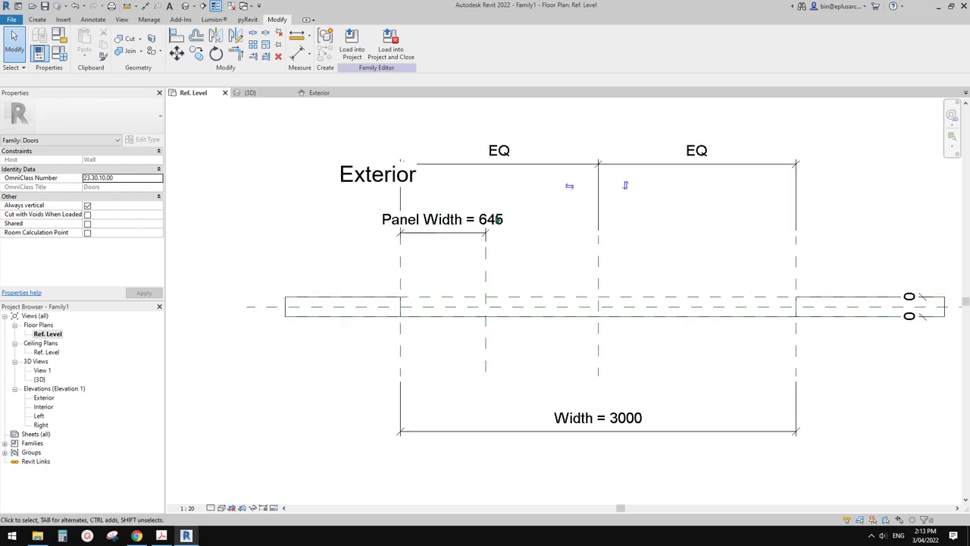
Create an Integer instance family parameter named No., grouped under Other
left_click(55, 55)
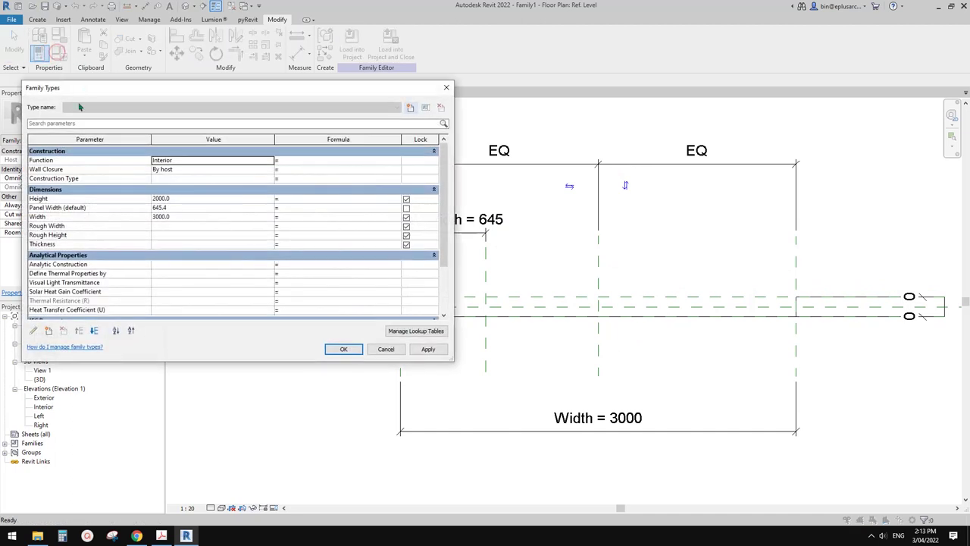
left_click(69, 333)
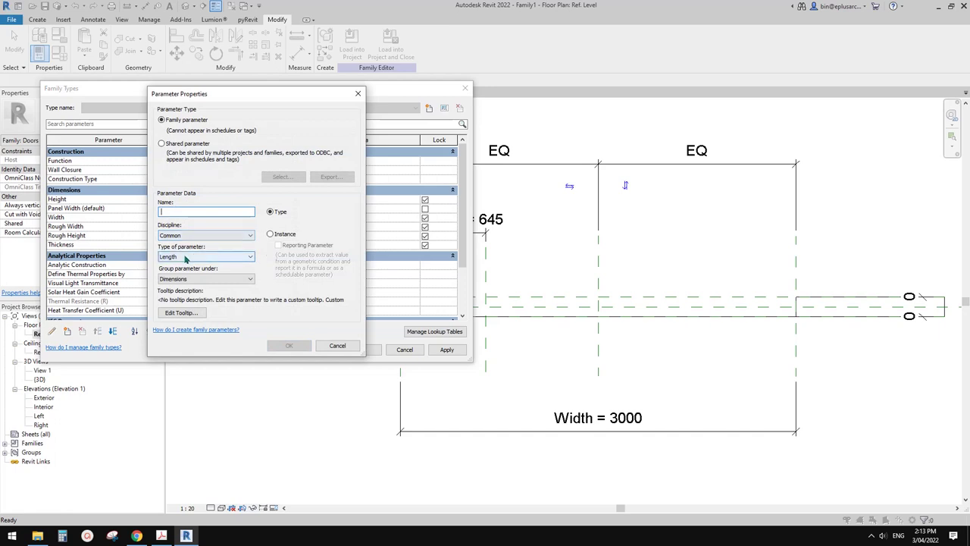
left_click(185, 257)
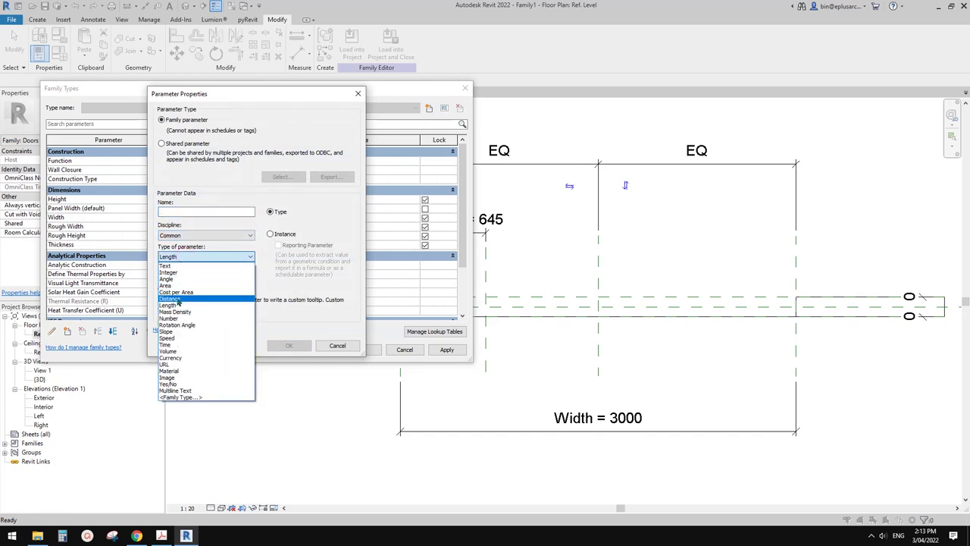
left_click(177, 274)
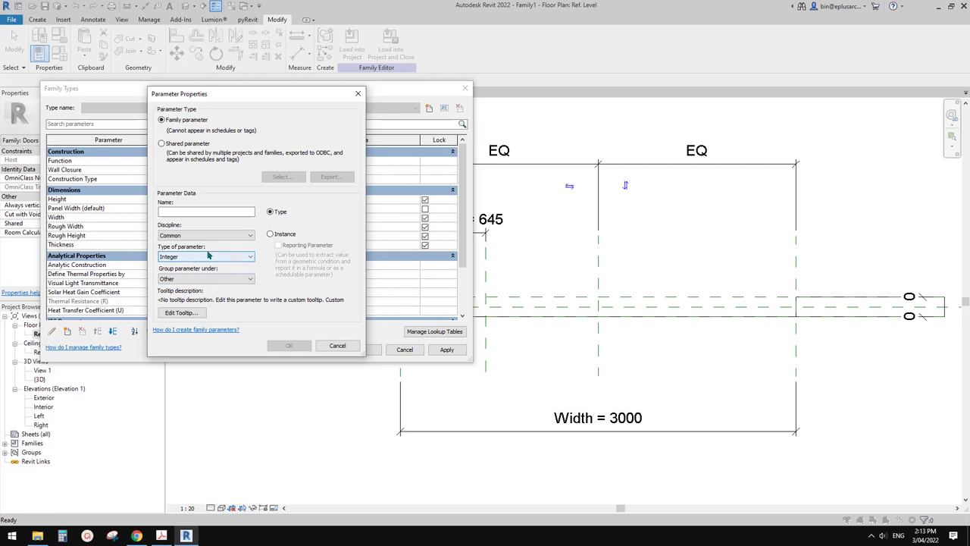
left_click(192, 211)
left_click(194, 212)
type("No.")
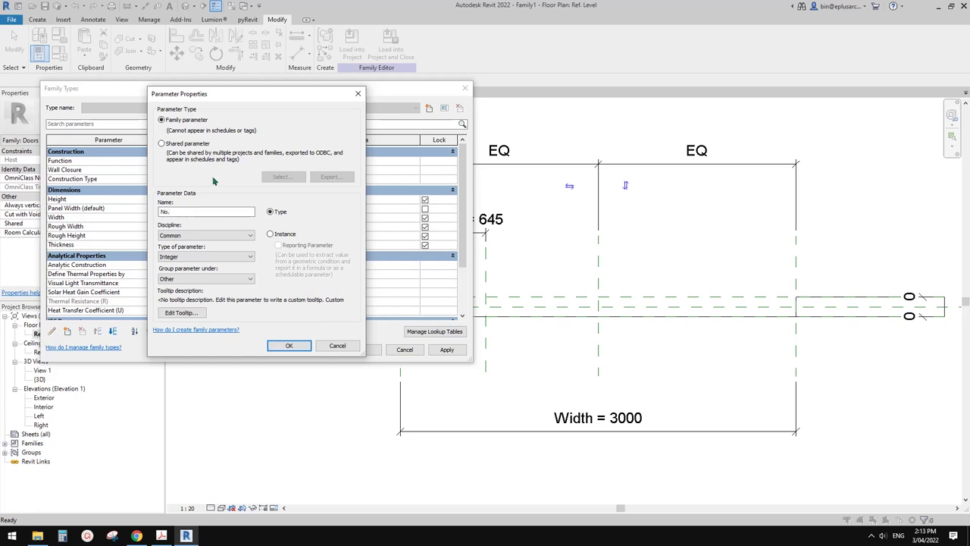
left_click(285, 234)
left_click(289, 345)
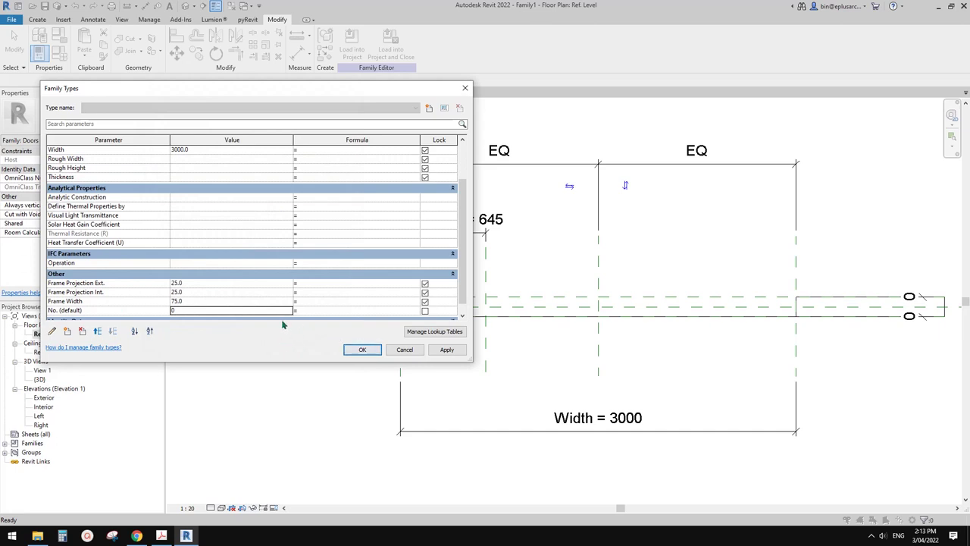
Set the No. parameter's value to 5
scroll(271, 314, "down", 1)
left_click(199, 293)
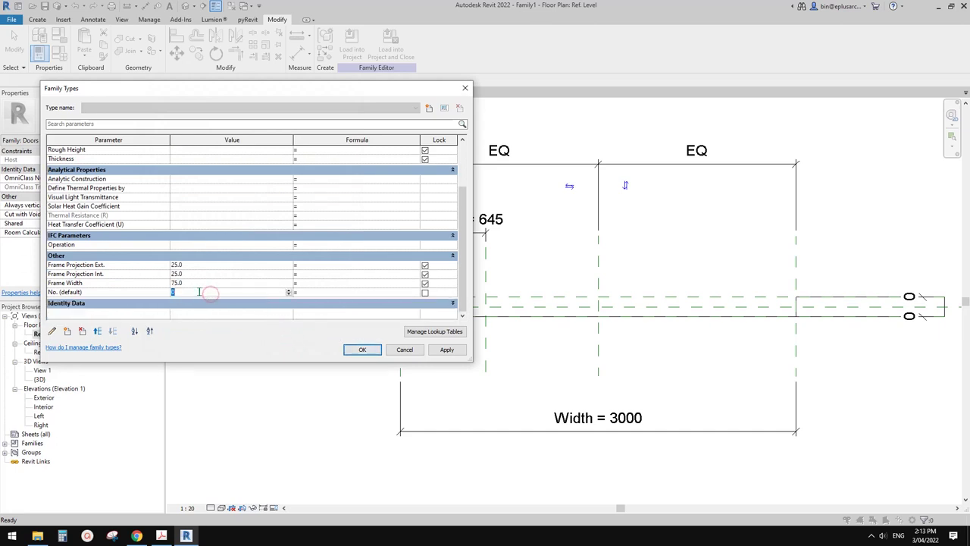
left_click(228, 282)
left_click(204, 291)
Give the Panel Width parameter the formula Width / No. and apply the family types
left_click_drag(424, 88, 530, 100)
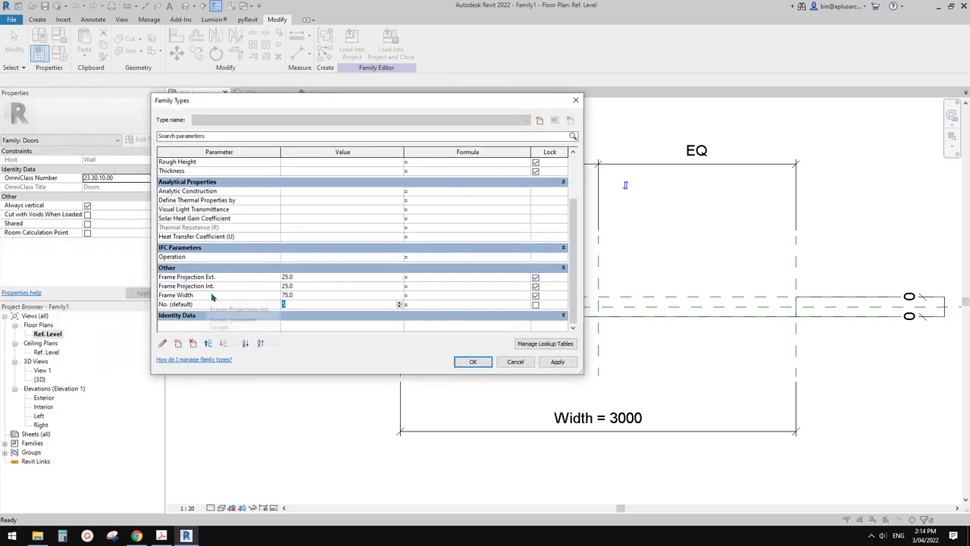
scroll(226, 299, "up", 3)
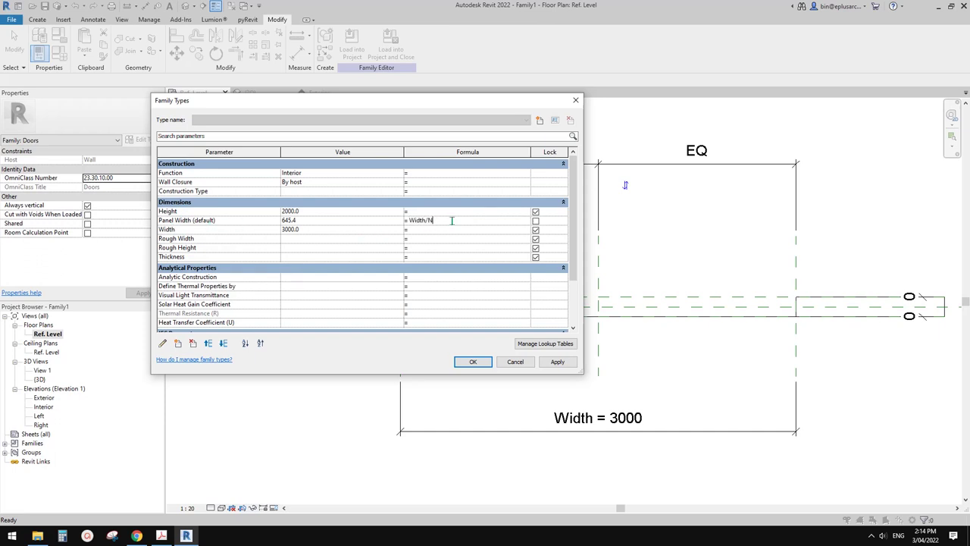
left_click(455, 231)
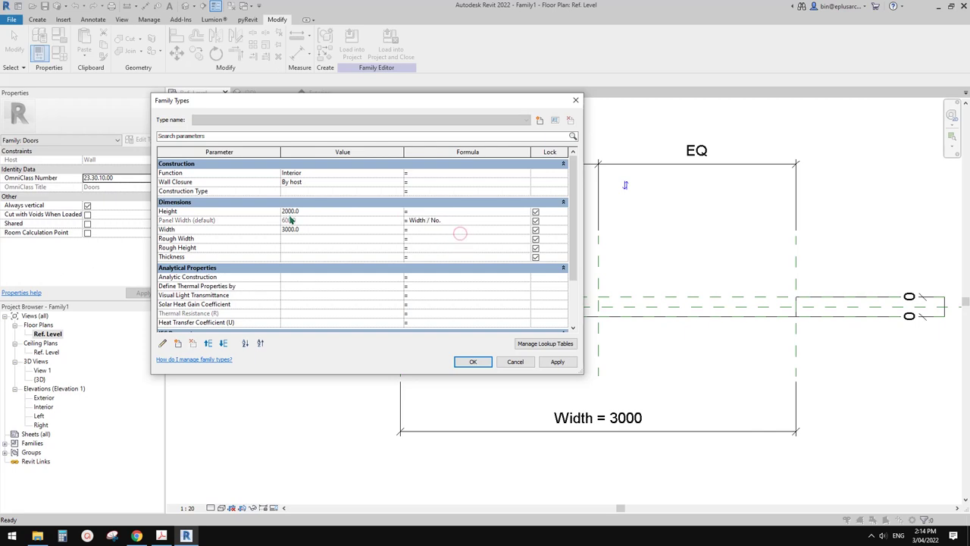
left_click(471, 361)
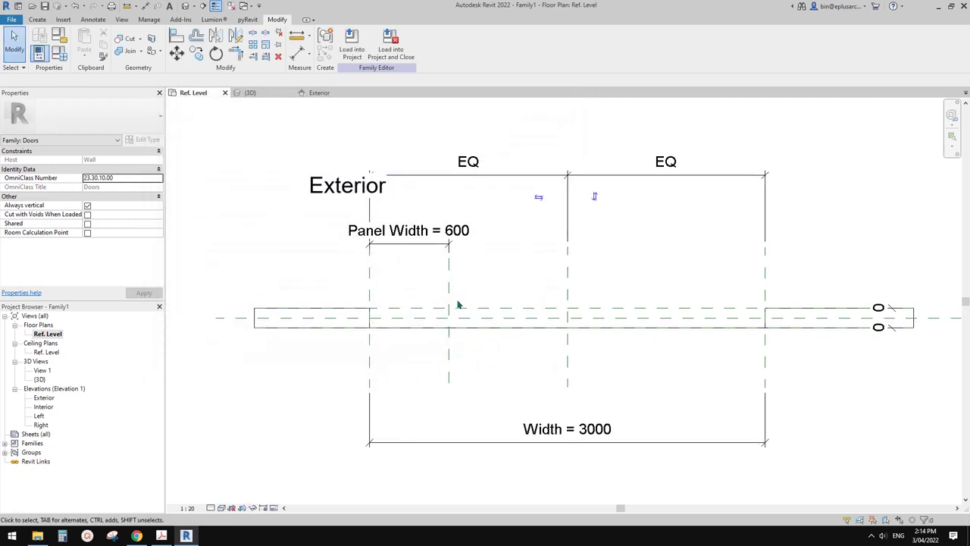
Inspect the Panel Width dimension, its reference plane and the overall Width dimension in the floor plan
scroll(448, 263, "up", 1)
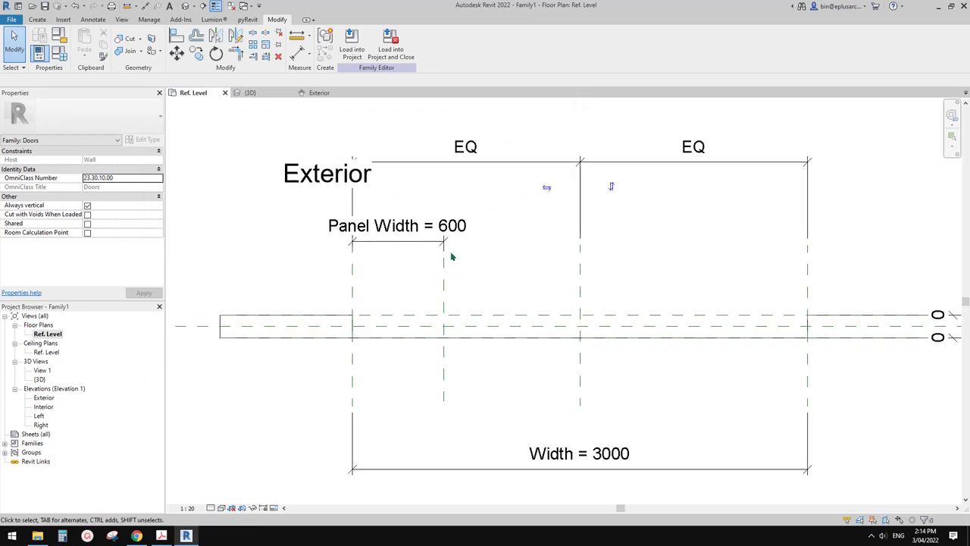
middle_click_drag(486, 292, 460, 283)
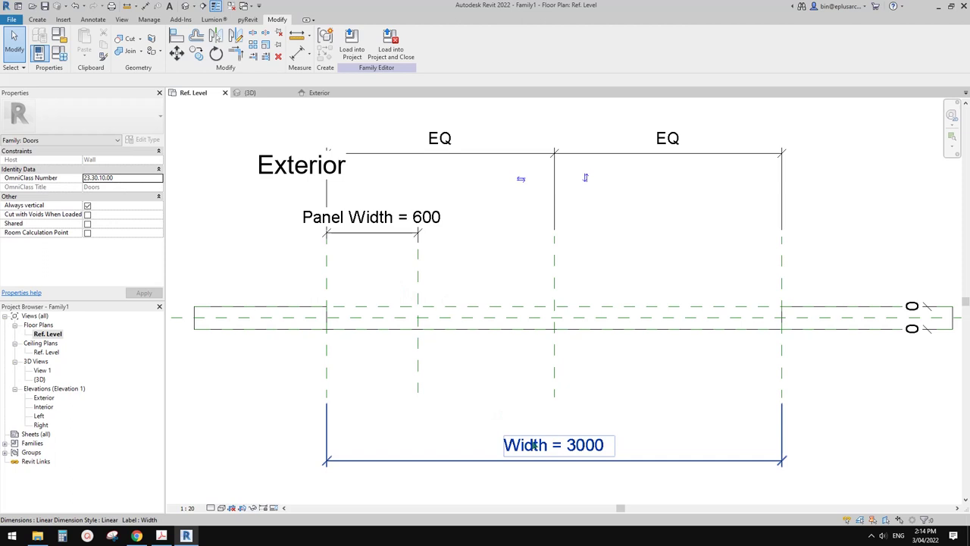
scroll(585, 444, "down", 3)
middle_click_drag(463, 316, 485, 322)
scroll(486, 322, "up", 1)
scroll(492, 329, "down", 1)
scroll(500, 331, "up", 1)
scroll(488, 303, "up", 1)
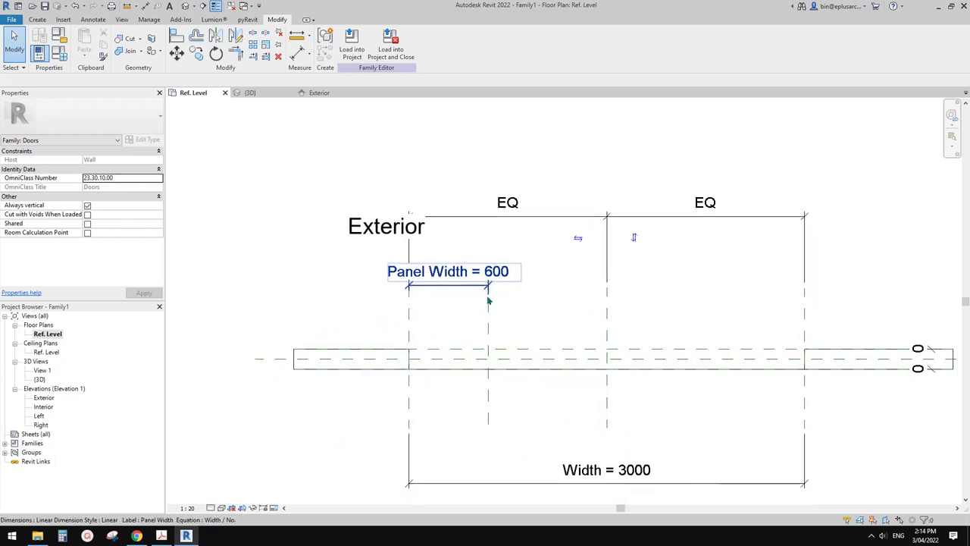
middle_click_drag(490, 300, 465, 289)
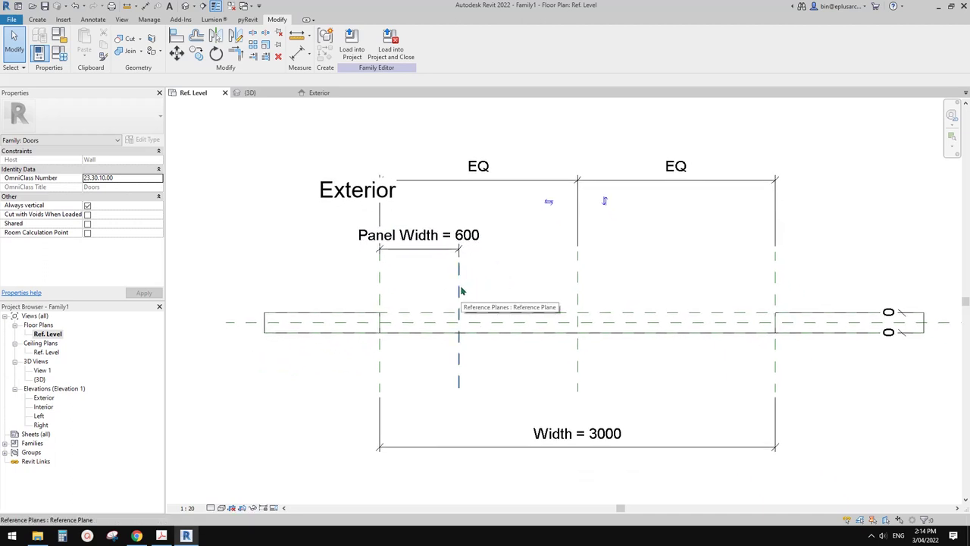
middle_click_drag(493, 288, 493, 275)
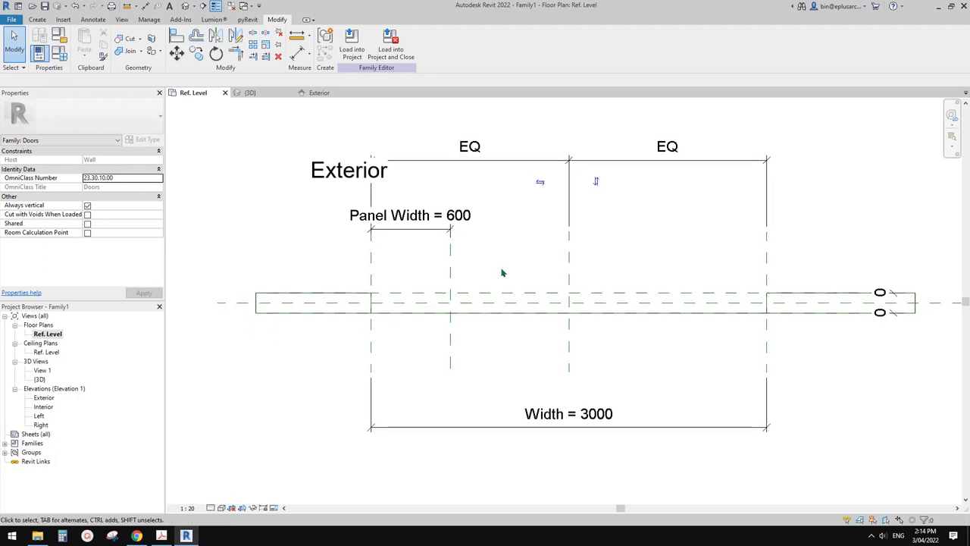
middle_click_drag(501, 279, 496, 281)
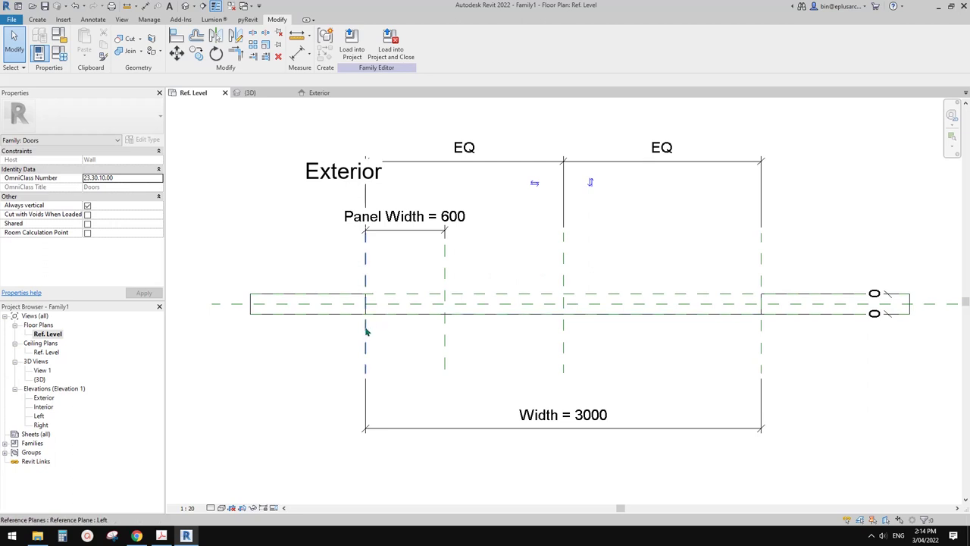
middle_click_drag(486, 333, 501, 338)
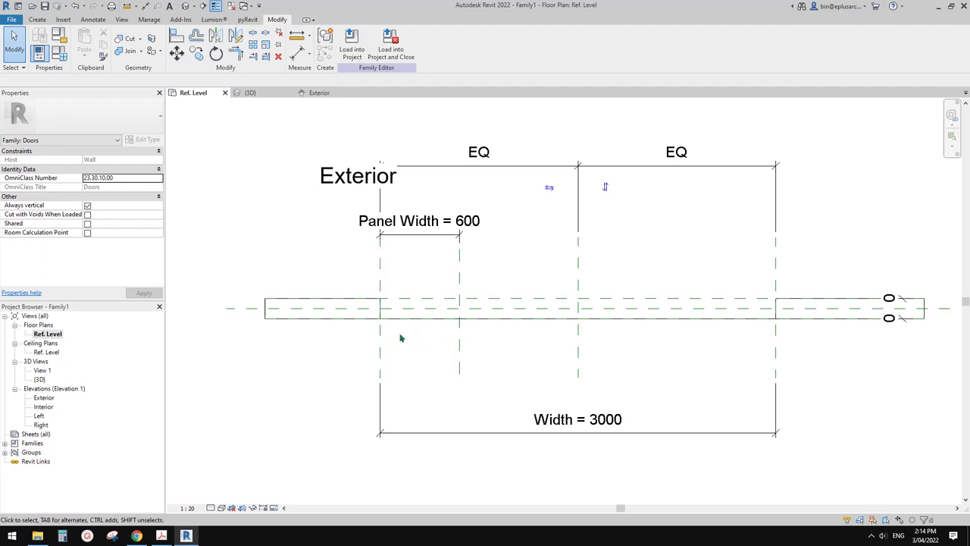
middle_click_drag(417, 335, 433, 338)
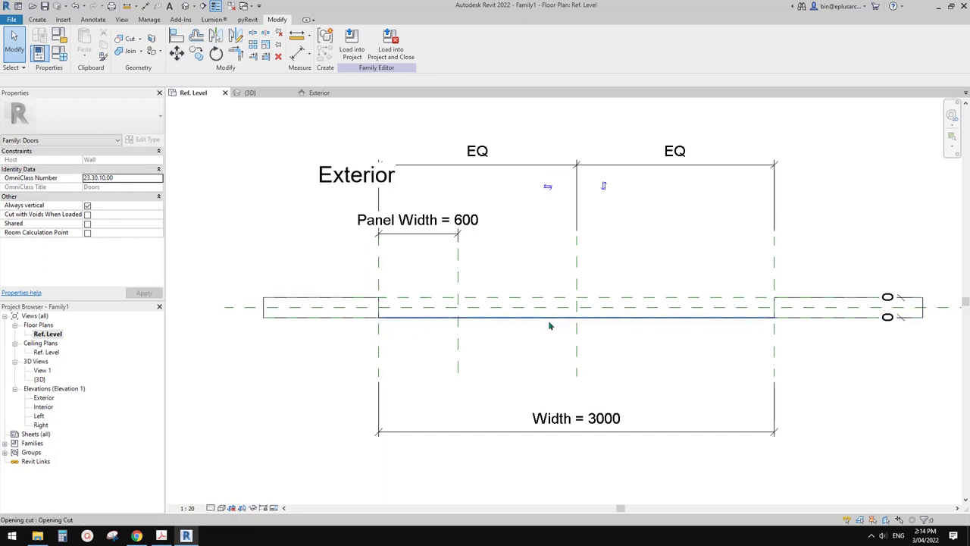
middle_click_drag(533, 317, 544, 318)
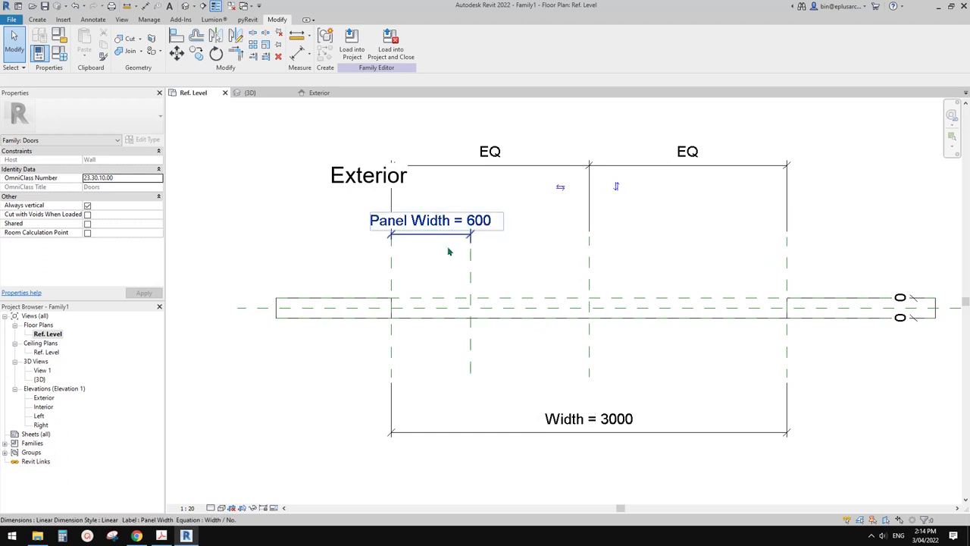
mouse_move(468, 270)
middle_mouse_down()
mouse_move(441, 256)
mouse_move(456, 266)
middle_mouse_up()
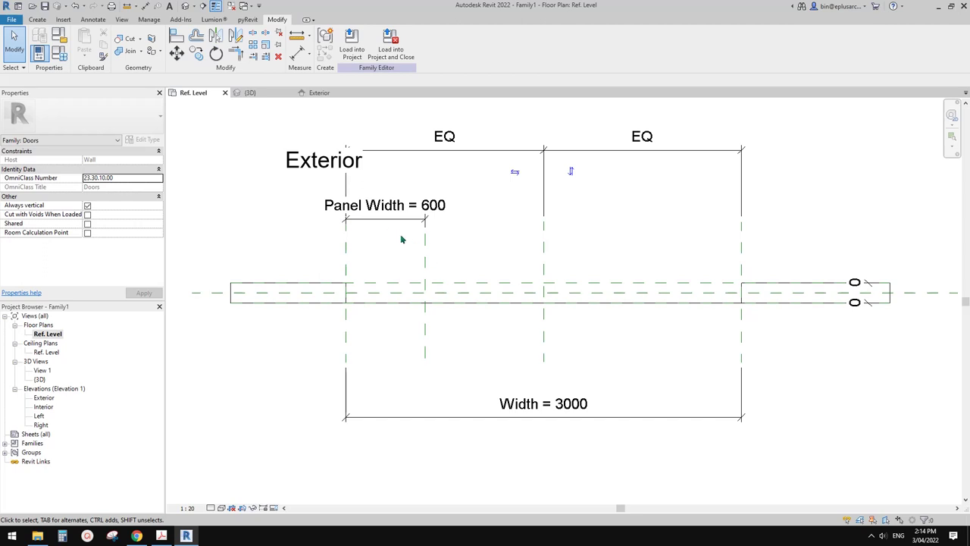
left_click(16, 17)
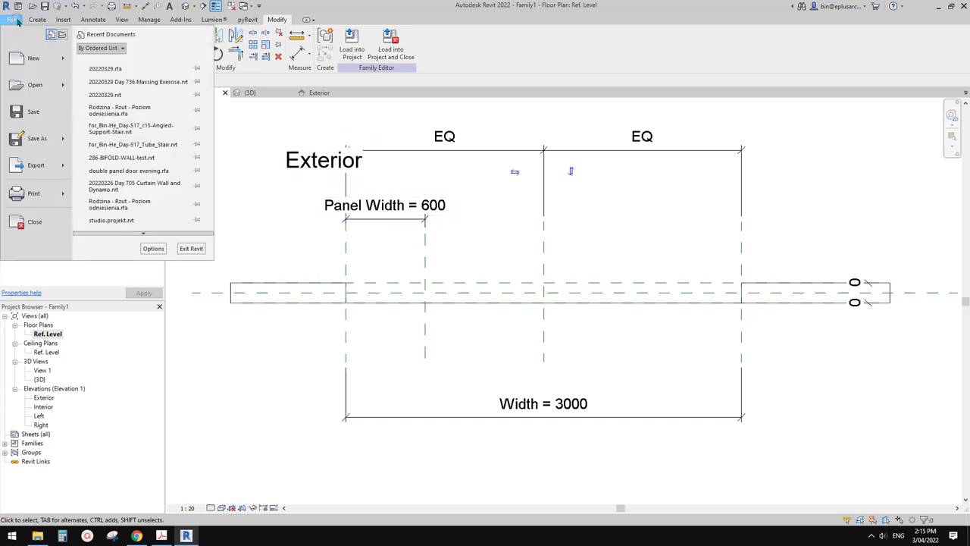
left_click(59, 61)
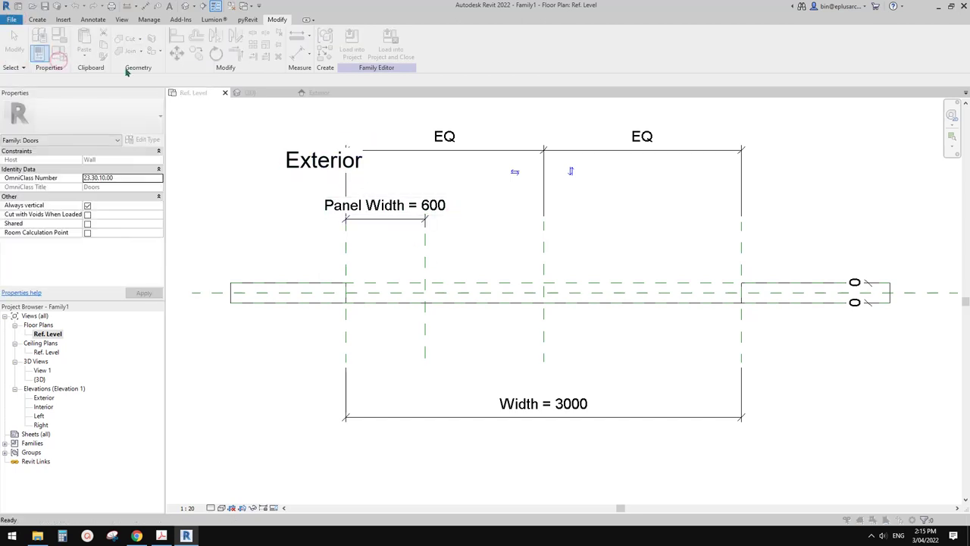
left_click_drag(958, 129, 462, 105)
left_click(535, 104)
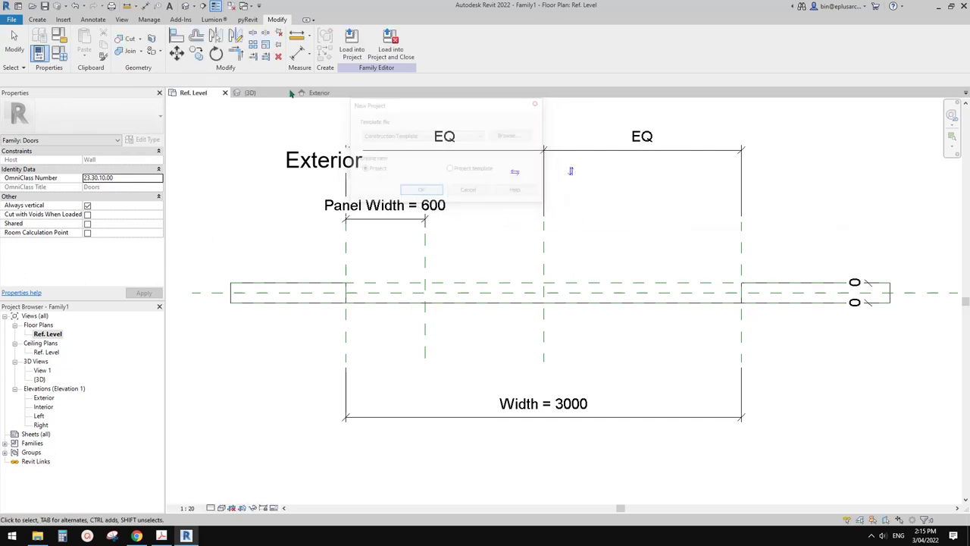
Create a new family from the Metric Generic Model.rft template
left_click(11, 19)
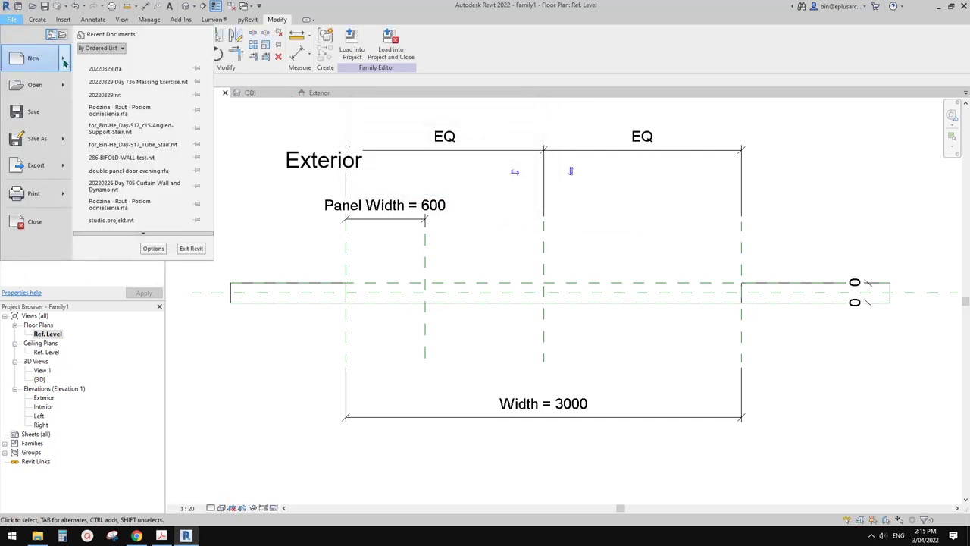
mouse_move(64, 63)
left_click(139, 91)
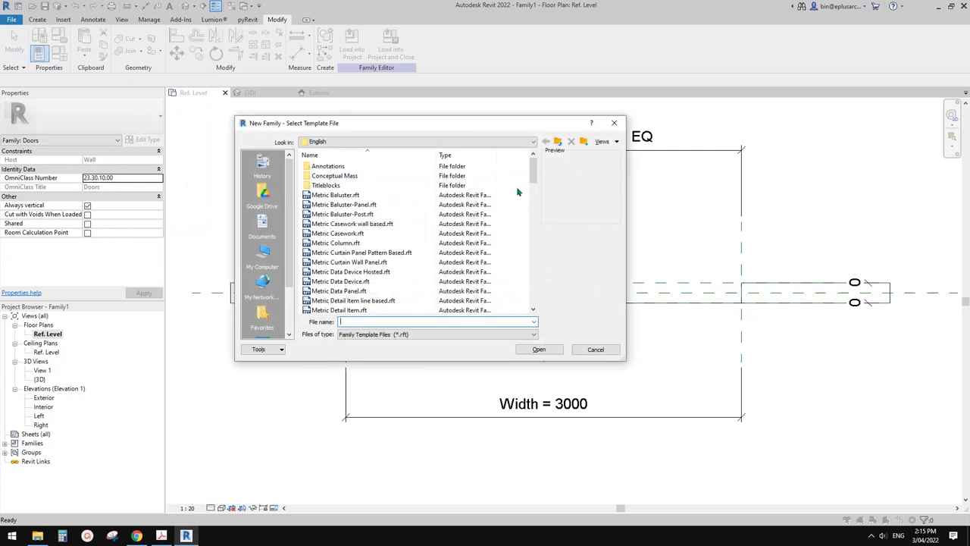
left_click(348, 253)
scroll(350, 261, "down", 6)
scroll(350, 261, "down", 4)
left_click(314, 241)
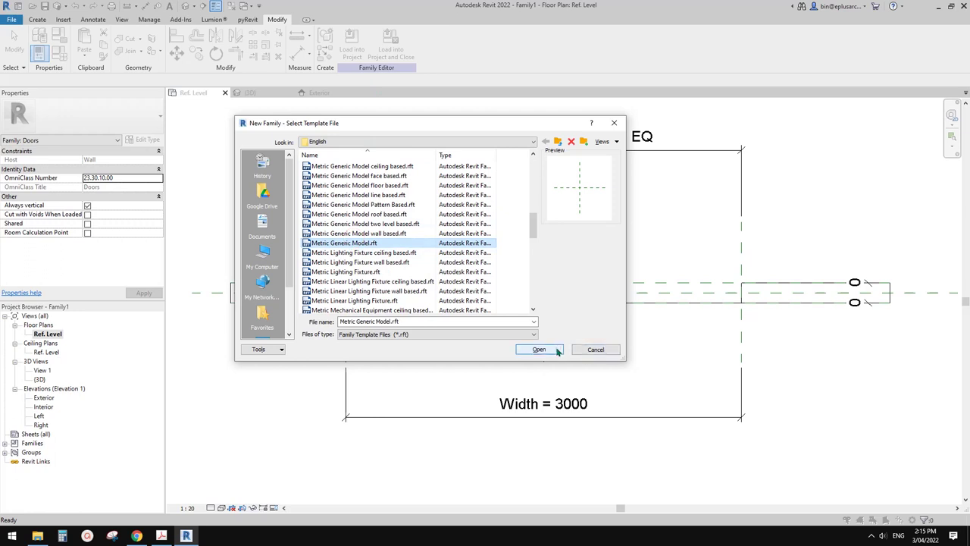
scroll(341, 250, "up", 7)
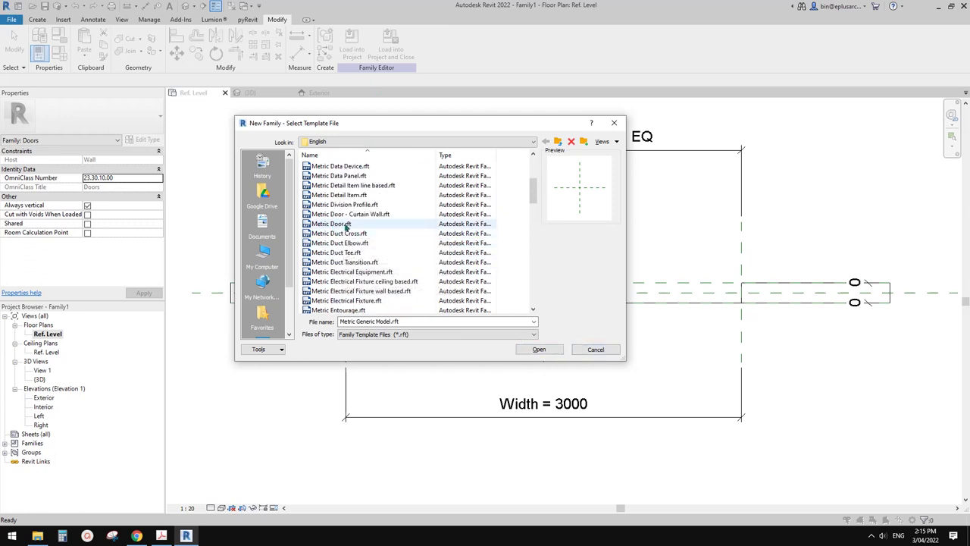
scroll(364, 235, "down", 2)
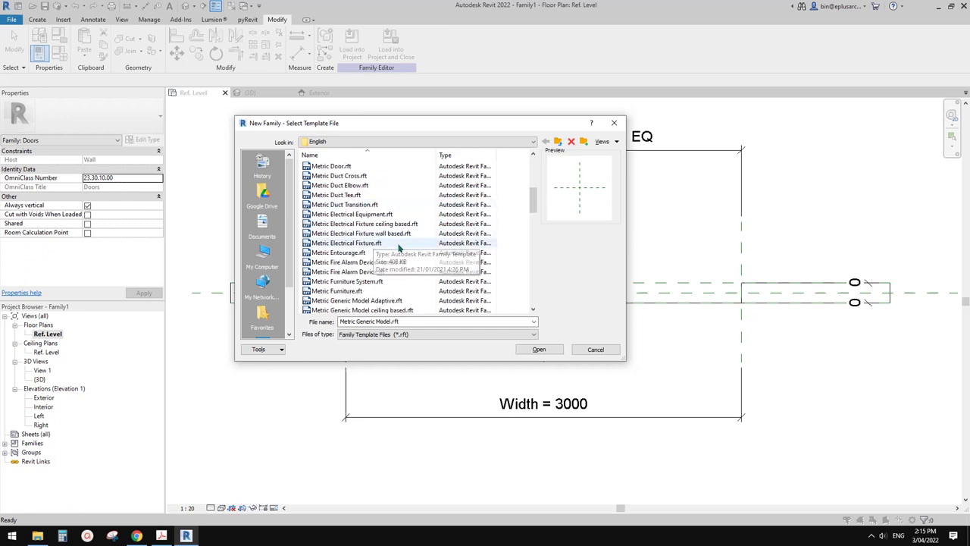
scroll(383, 254, "down", 5)
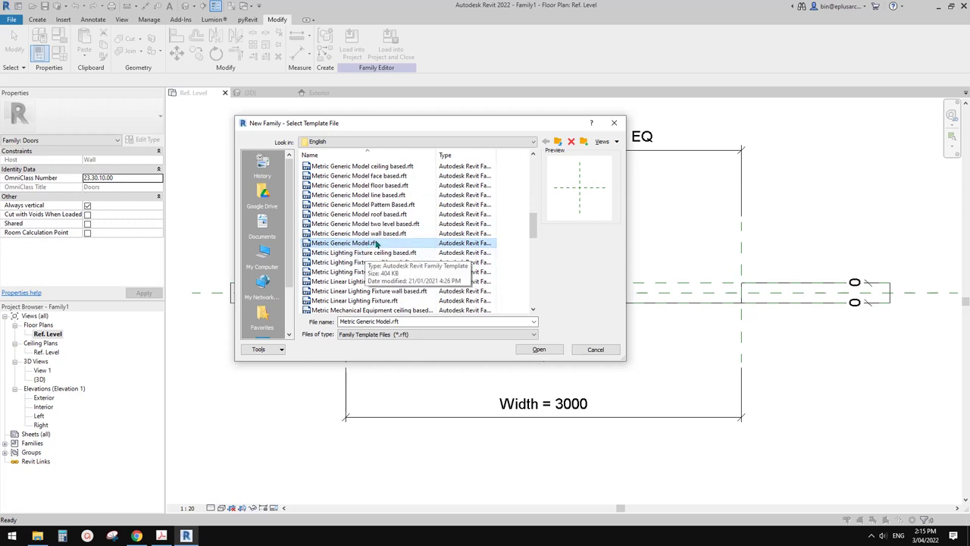
left_click(539, 349)
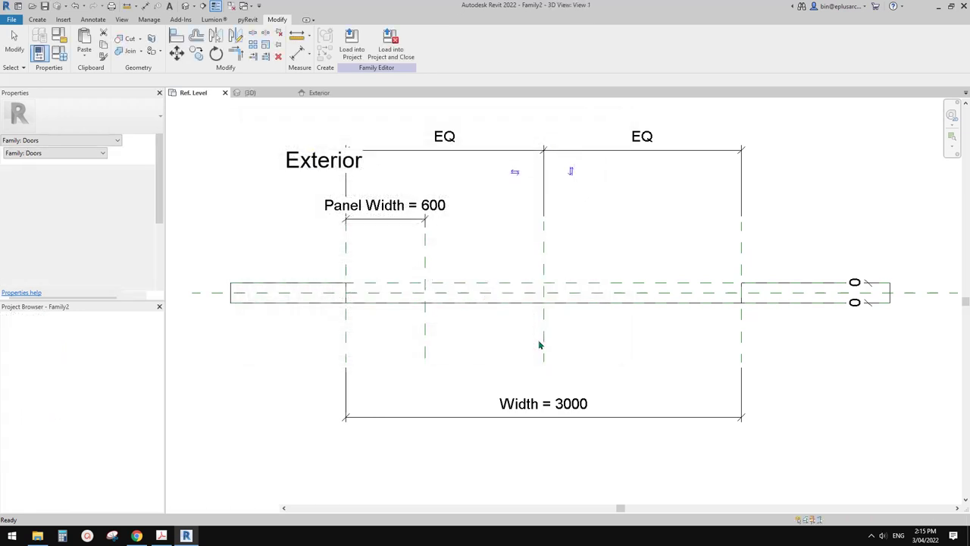
Examine the new family's types and the categories available in Family Category and Parameters
left_click(61, 51)
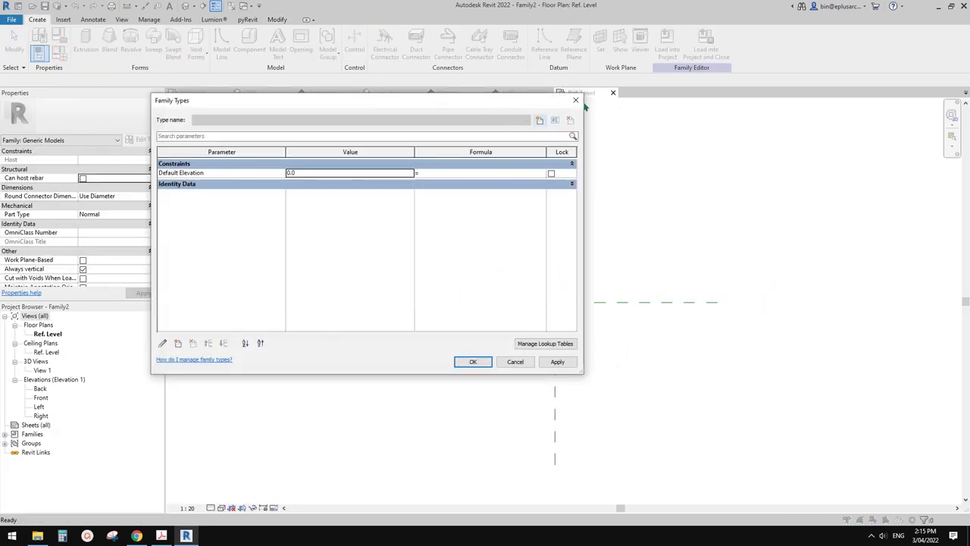
left_click(575, 100)
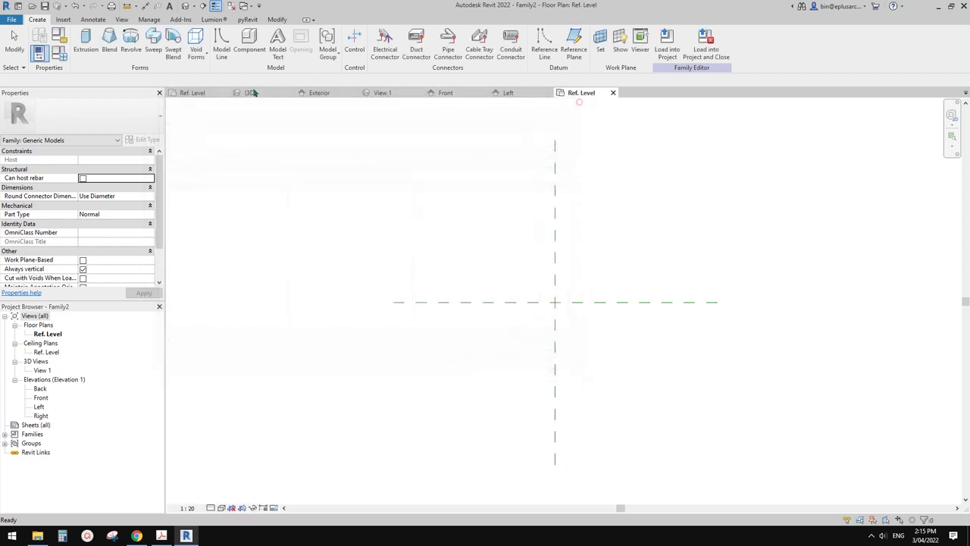
left_click(59, 37)
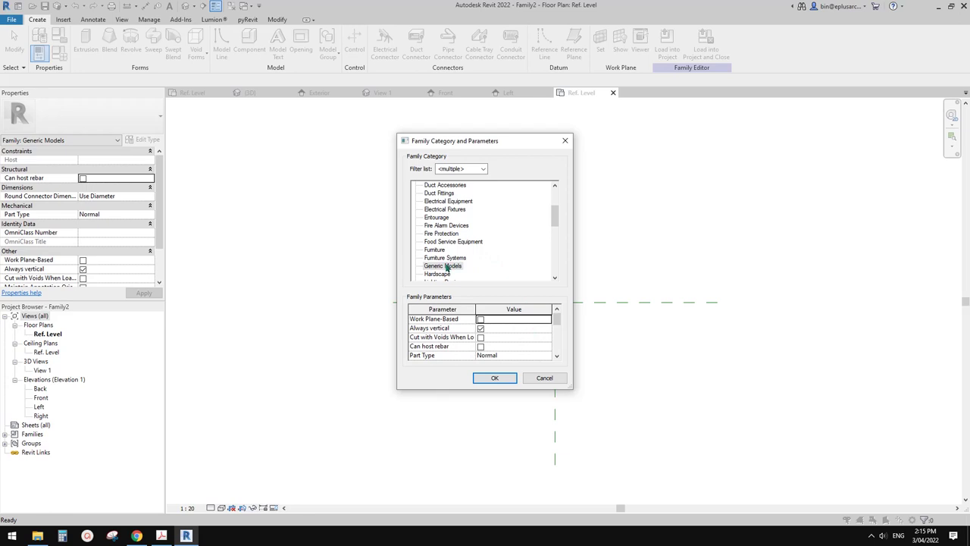
scroll(535, 224, "up", 3)
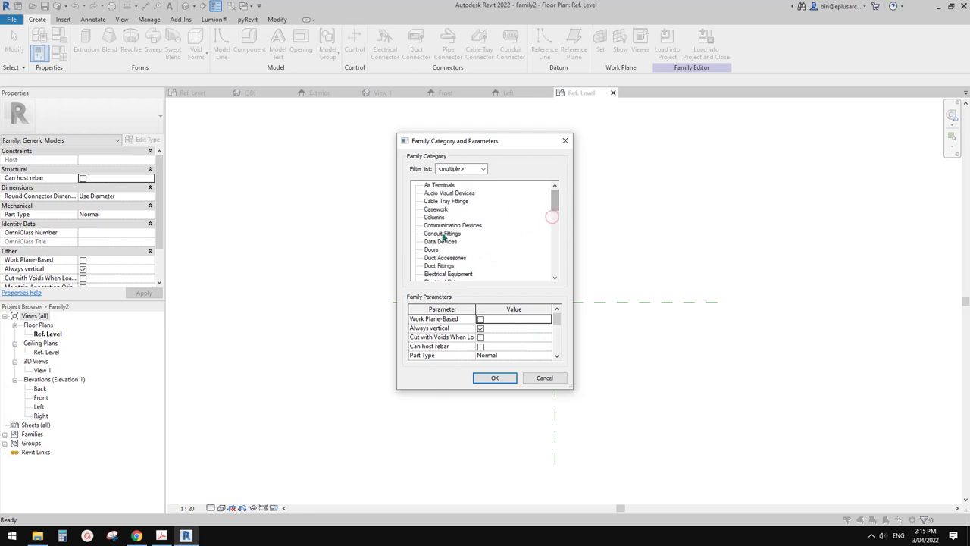
key("Escape")
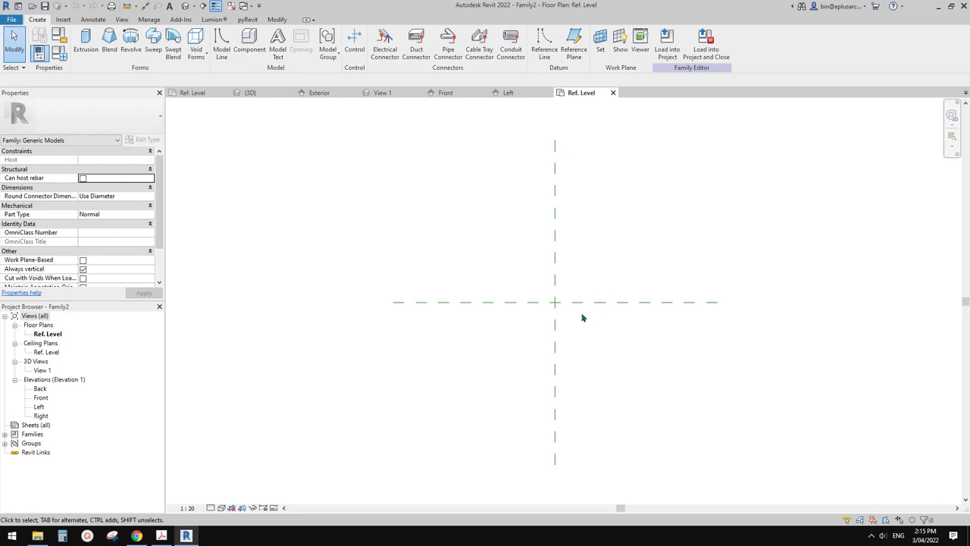
middle_click_drag(551, 324, 561, 324)
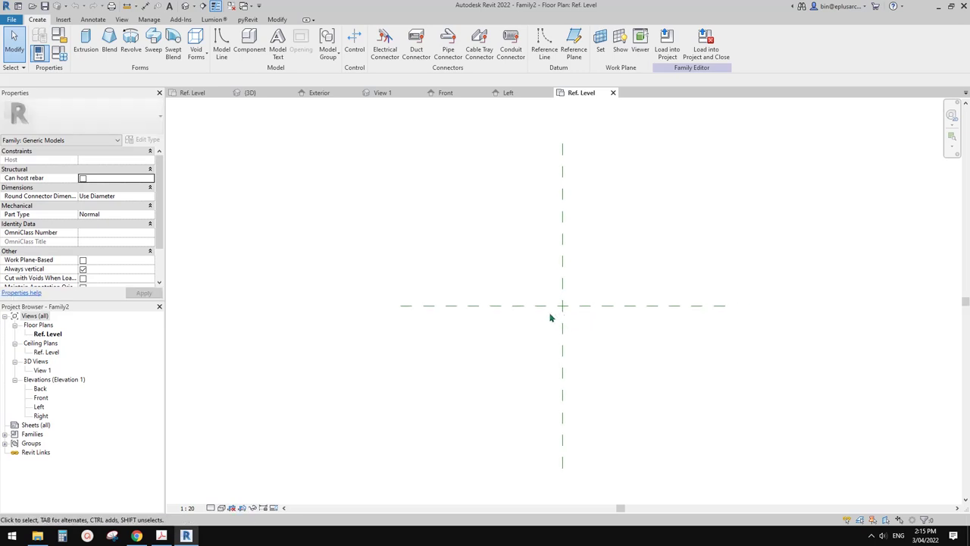
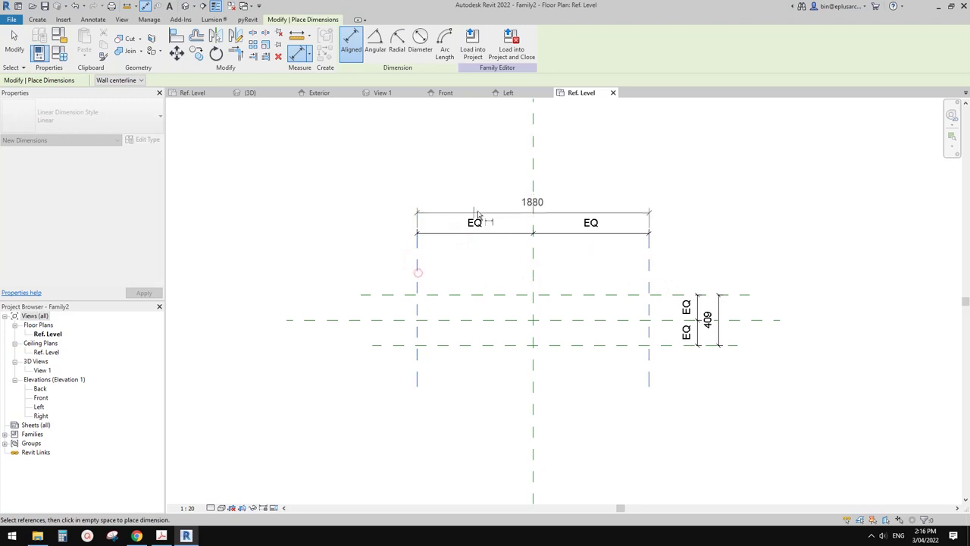
Label the overall width dimension between the outer vertical reference planes with a new instance parameter named W
key("Escape")
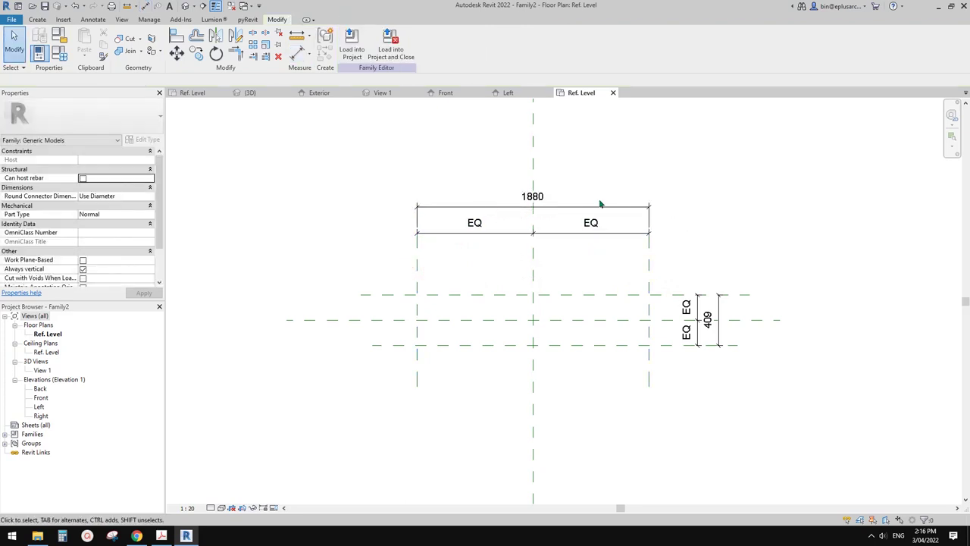
left_click(540, 206)
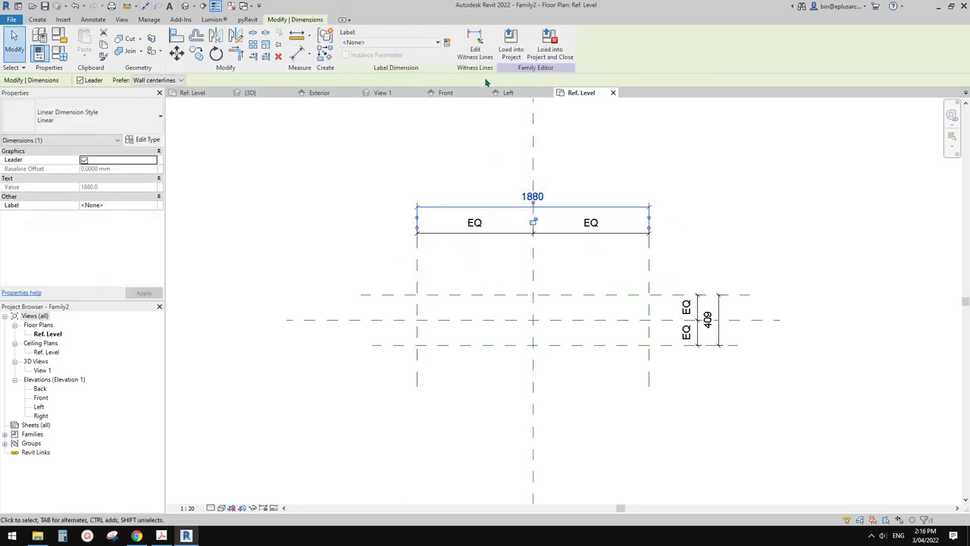
left_click(446, 42)
type("w")
left_click_drag(403, 251, 369, 250)
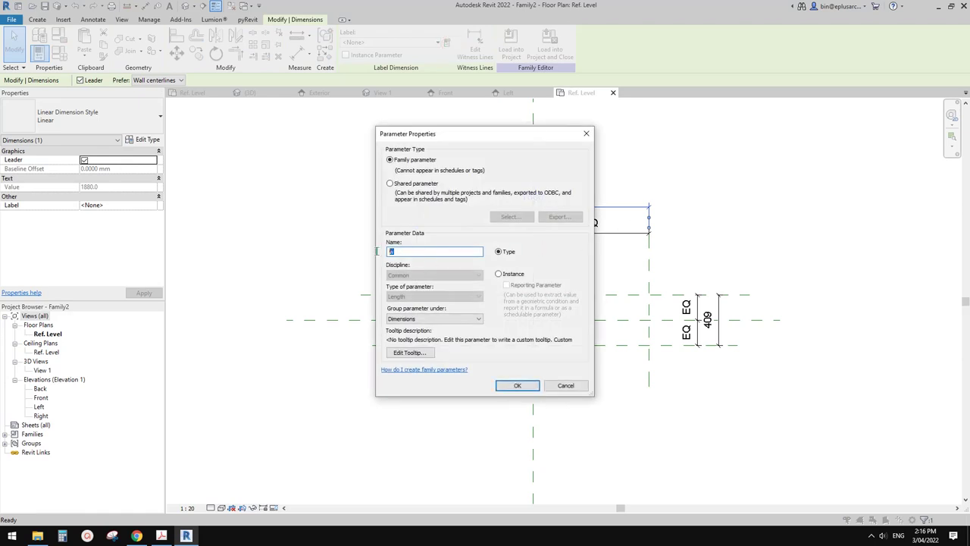
left_click(498, 274)
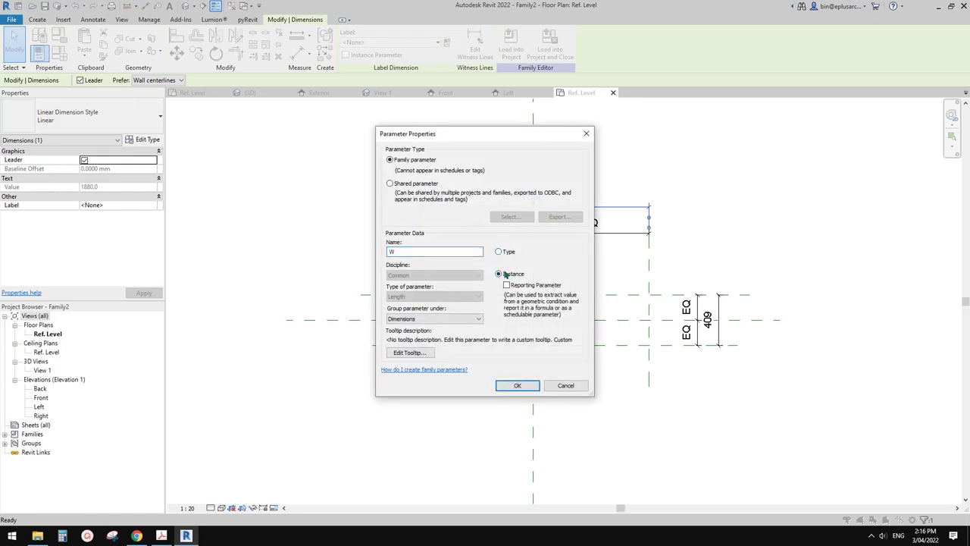
left_click(514, 387)
Label the overall depth dimension between the outer horizontal reference planes with a new instance parameter named D
left_click(712, 320)
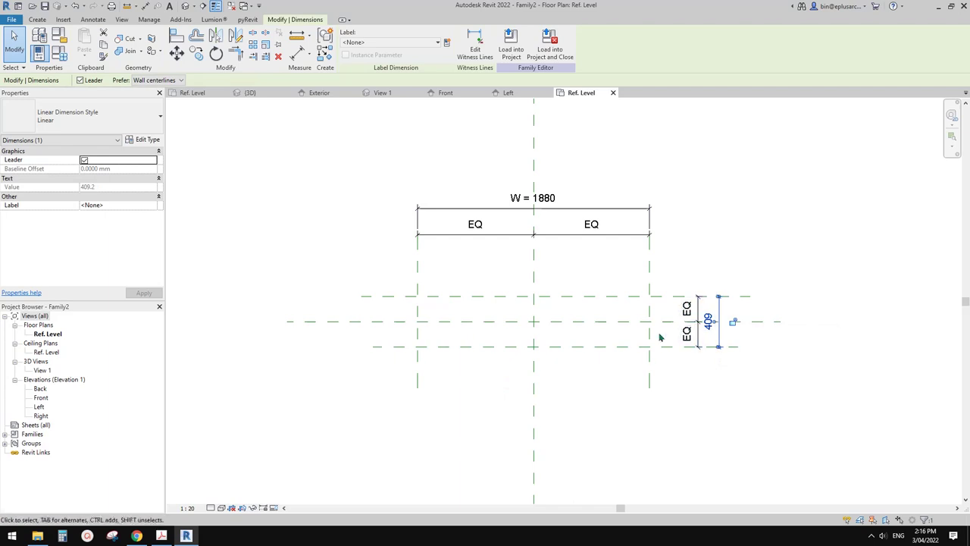
left_click(446, 41)
type("D")
left_click(510, 275)
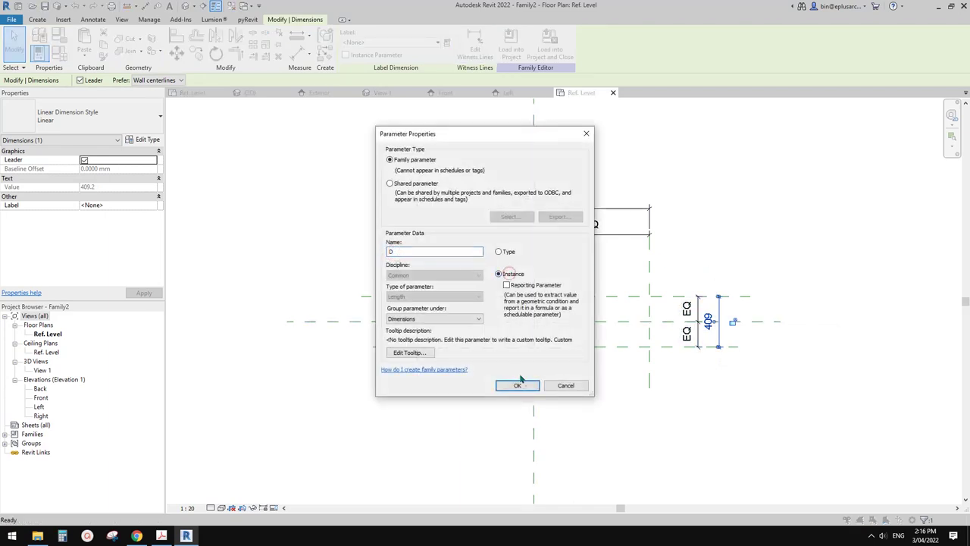
left_click(518, 385)
key("Escape")
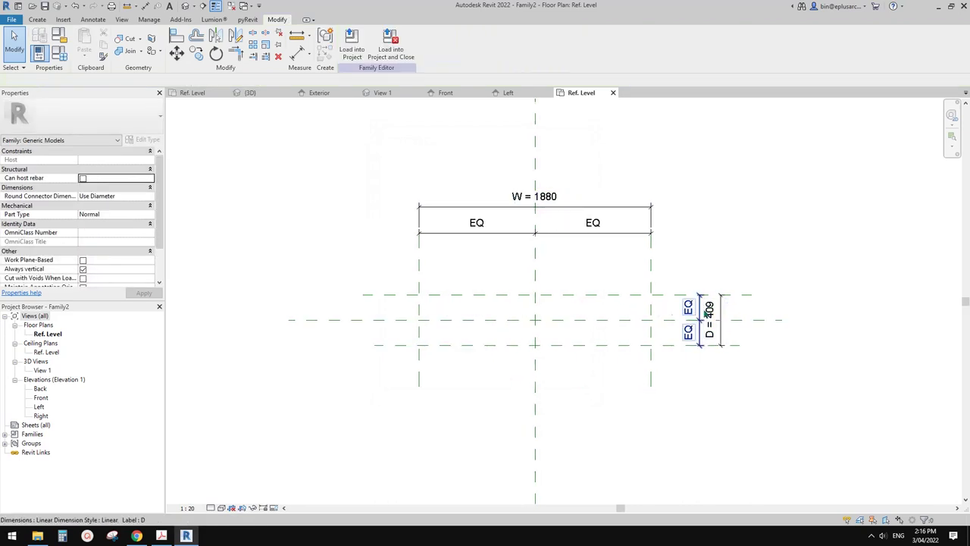
Draw a horizontal reference plane about 1486 mm above the Ref. Level in the Front elevation, crossing all three vertical planes
double_click(41, 397)
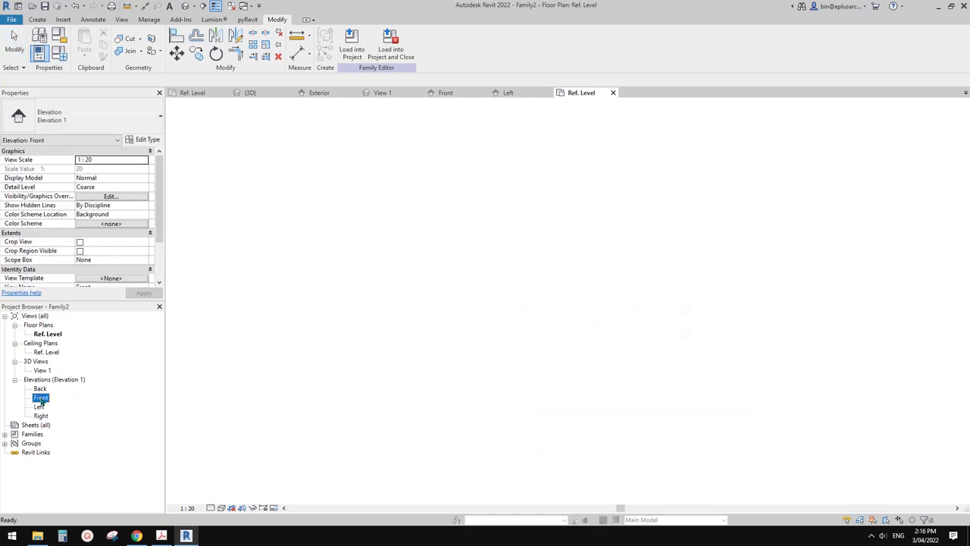
key("p")
left_click(689, 246)
left_click(376, 245)
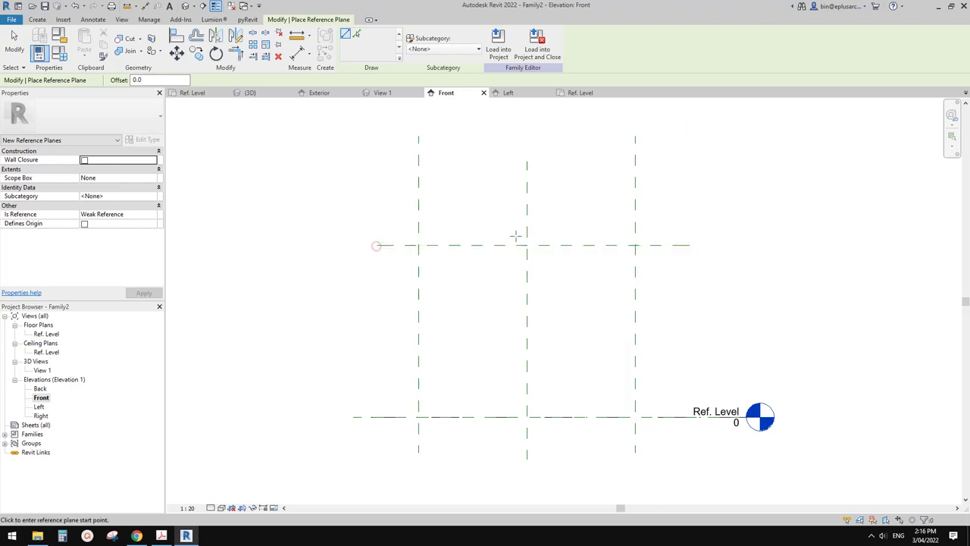
key("Escape")
key("Escape")
Add an aligned dimension from the Ref. Level to the upper horizontal reference plane
key("d")
key("i")
left_click(666, 416)
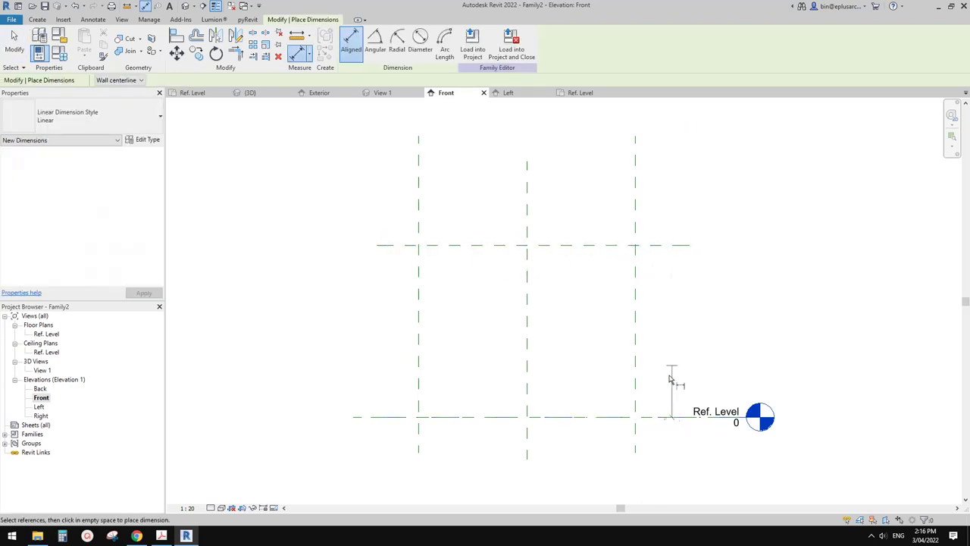
left_click(666, 245)
left_click(670, 292)
key("Escape")
key("Escape")
Place the height dimension beside the outer vertical plane and label it with a new instance parameter named H
left_click(667, 296)
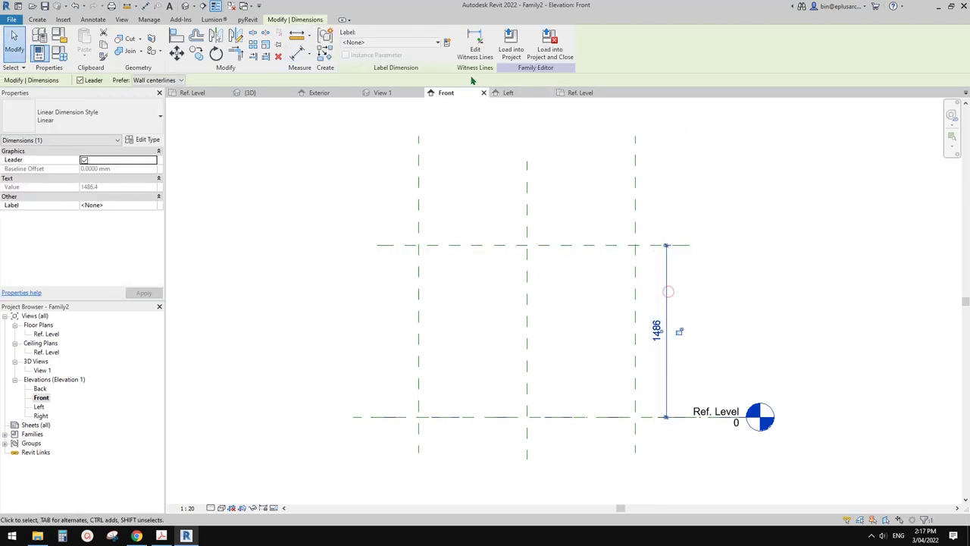
left_click(679, 332)
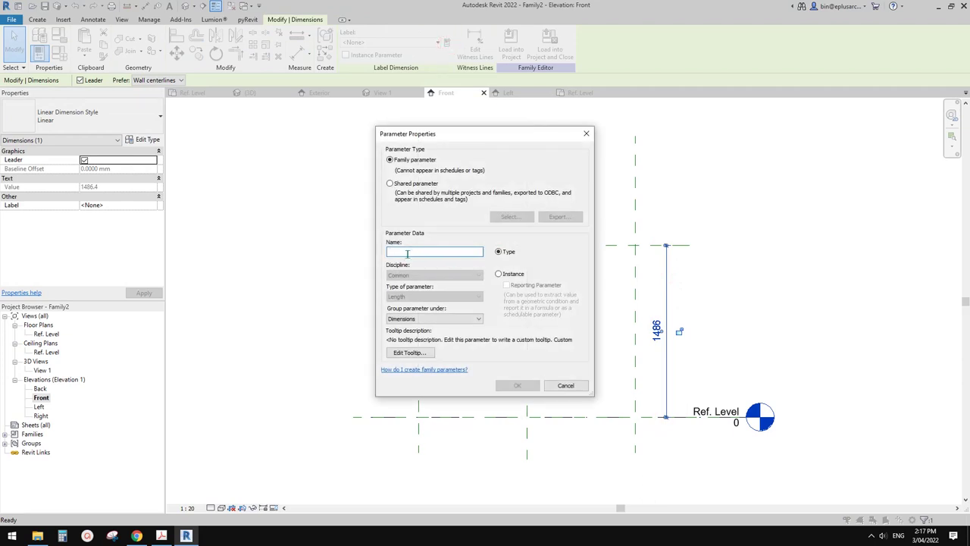
type("h")
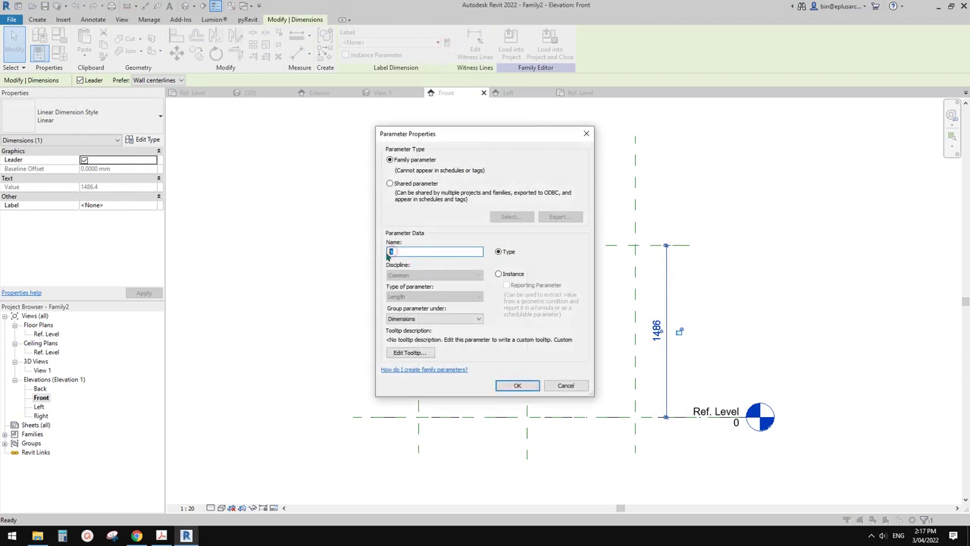
left_click(505, 274)
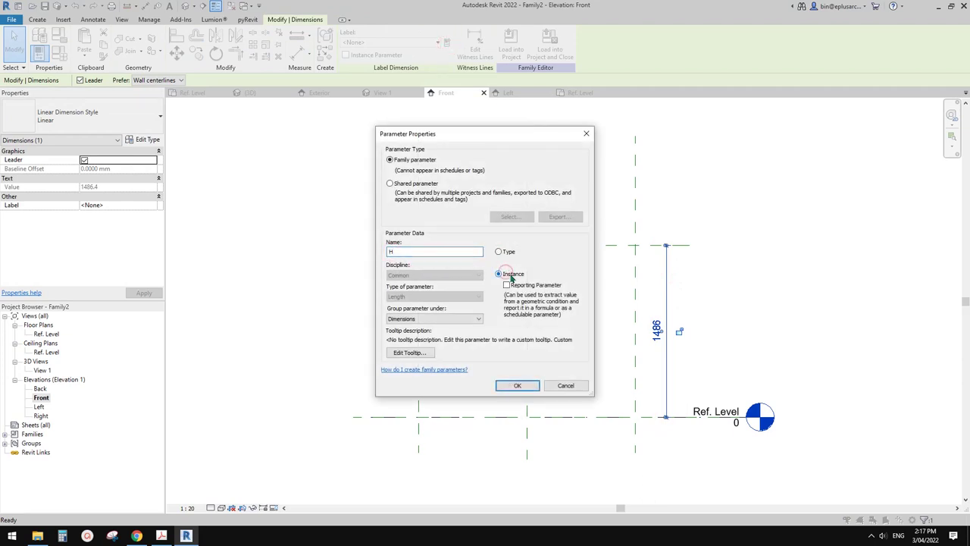
left_click(518, 385)
left_click(584, 311)
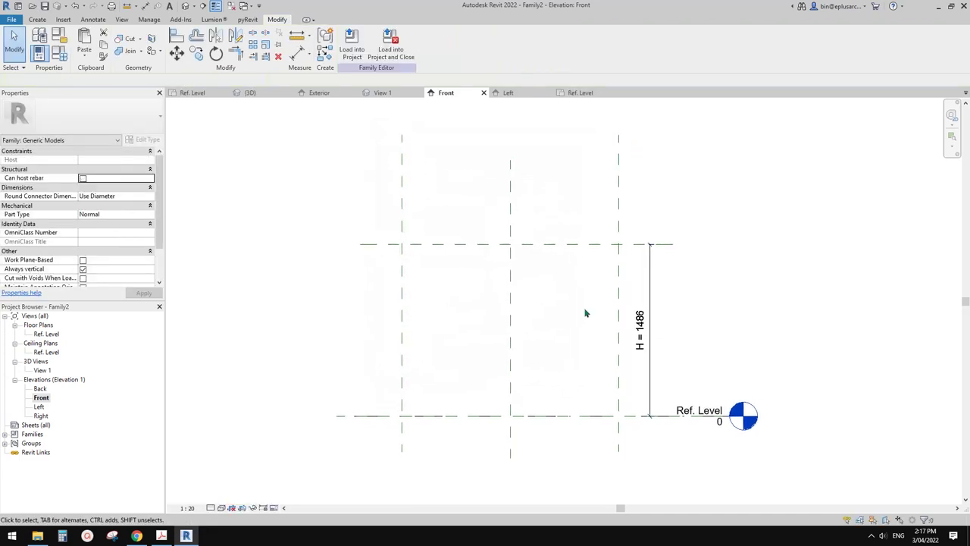
middle_click_drag(576, 315, 600, 309)
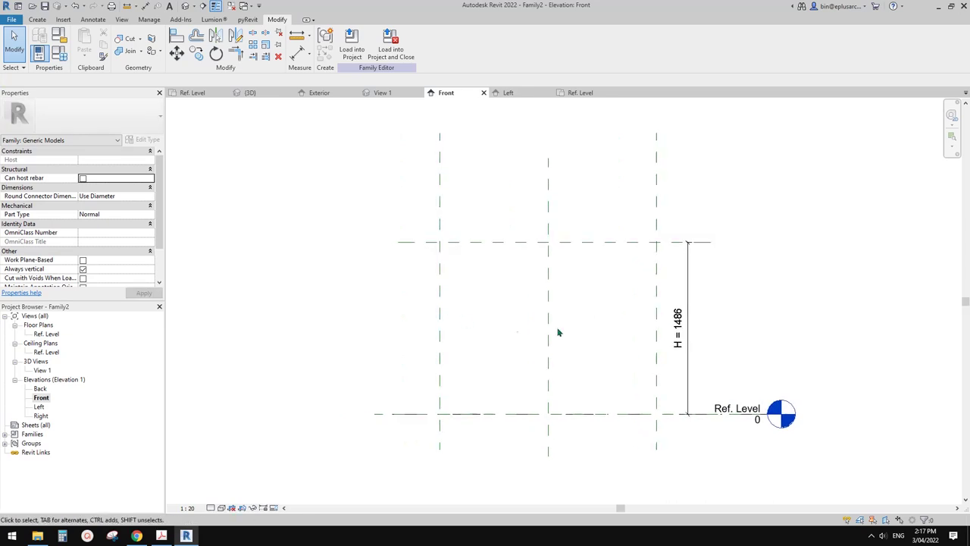
Start an extrusion in the Ref. Level floor plan and sketch a rectangle between opposite intersections of the outer reference planes
double_click(46, 333)
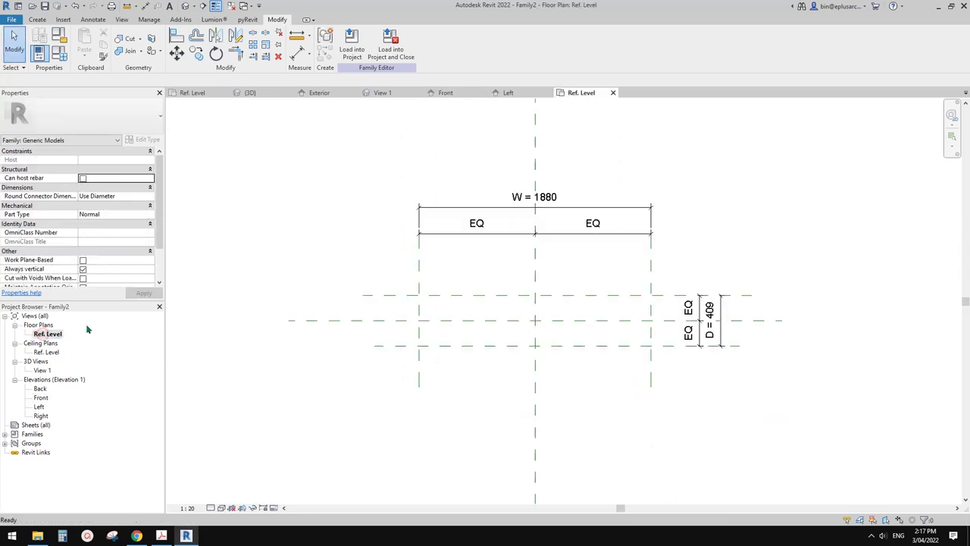
left_click(37, 19)
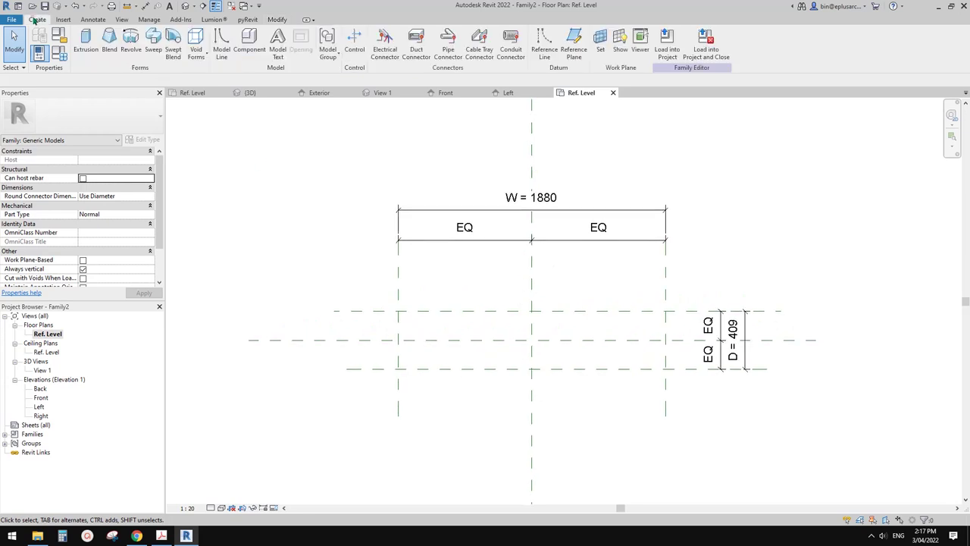
left_click(85, 44)
left_click(379, 34)
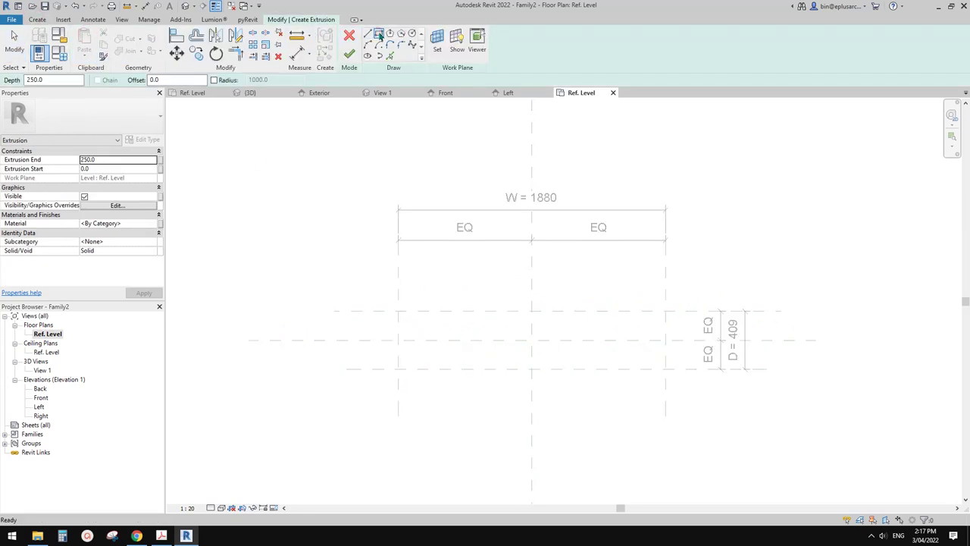
left_click(398, 311)
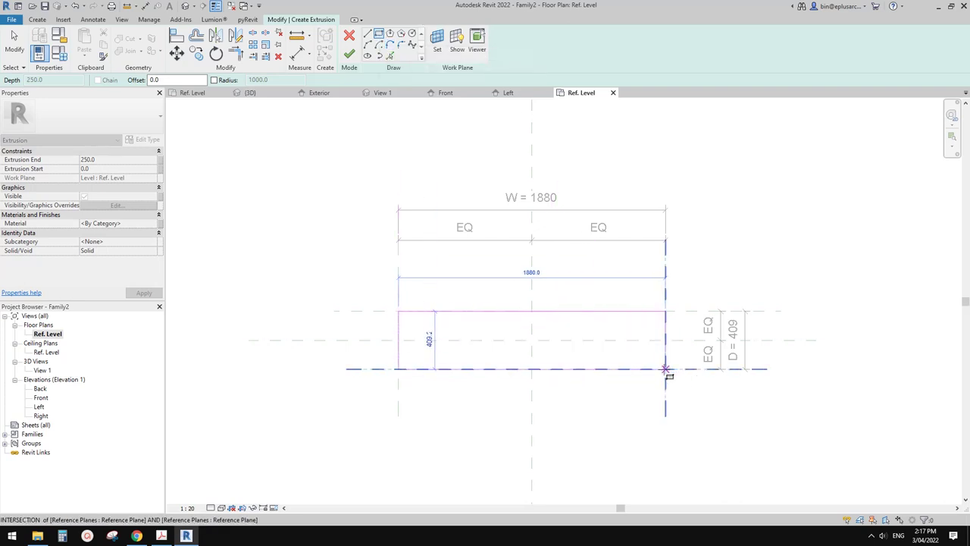
left_click(665, 369)
Lock all four edges of the extrusion rectangle to their reference planes
left_click(648, 310)
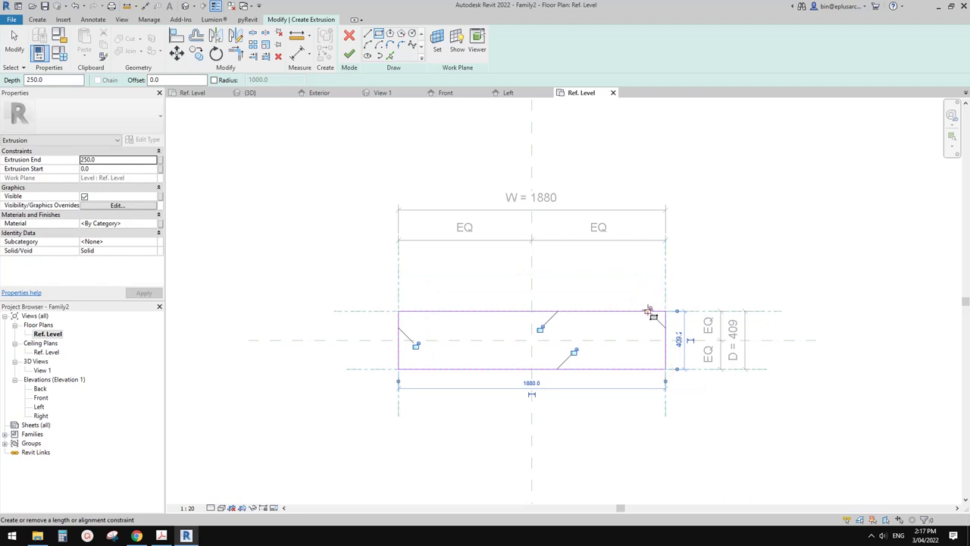
left_click(574, 352)
left_click(574, 350)
left_click(539, 329)
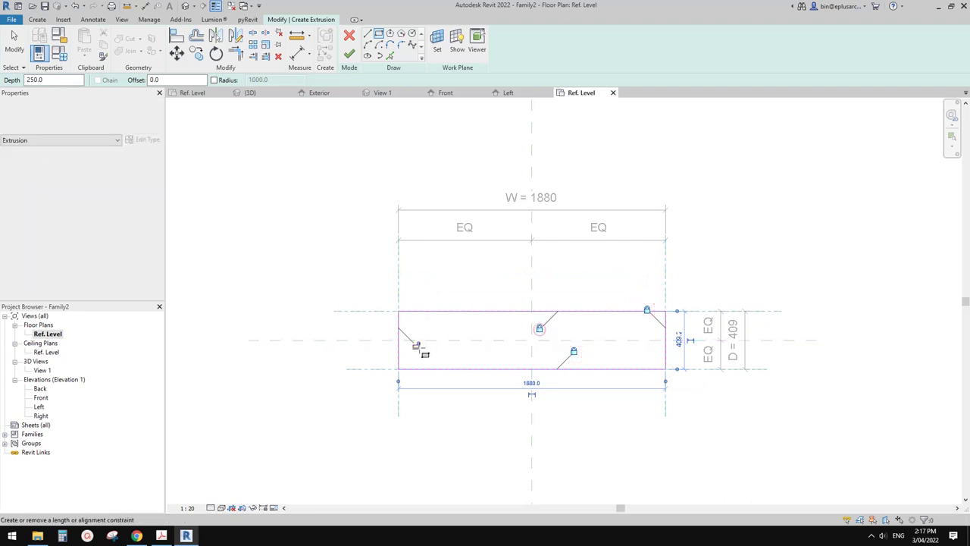
left_click(415, 344)
middle_click_drag(504, 335, 511, 334)
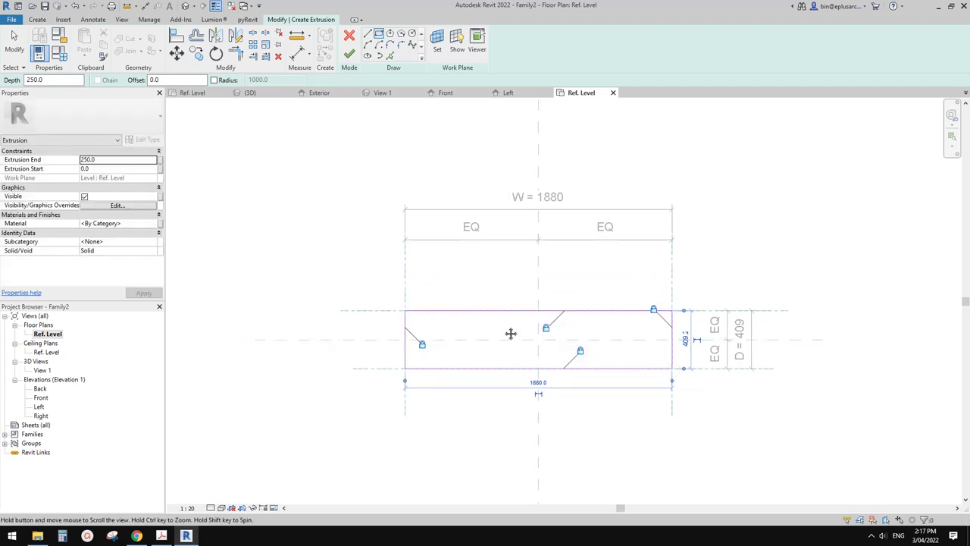
left_click(653, 309)
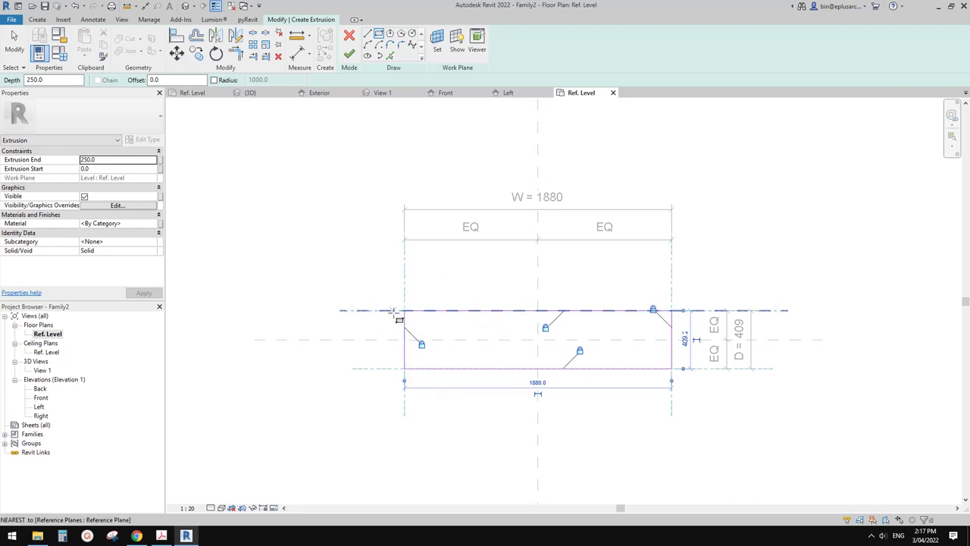
Finish the extrusion and, in the Front elevation, stretch its top to the upper reference plane and lock it there
double_click(41, 398)
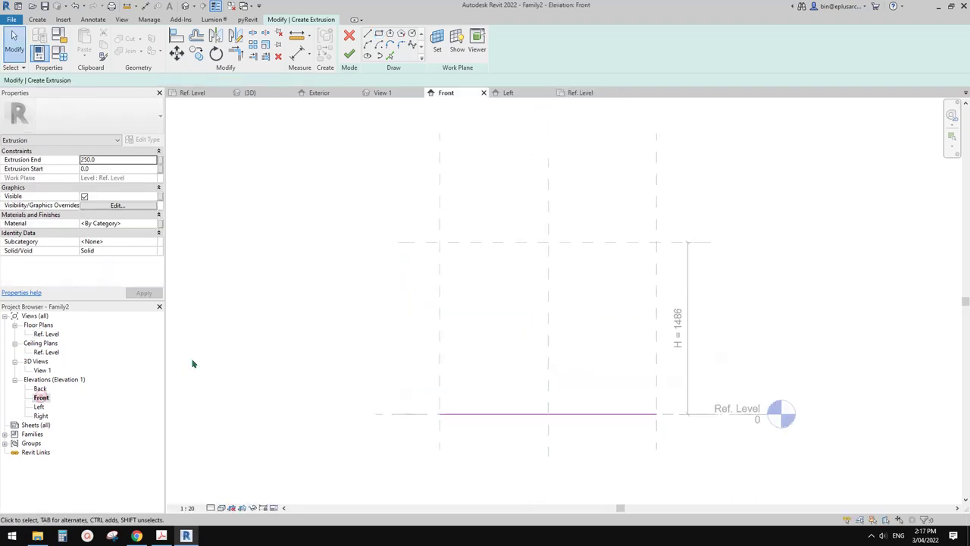
left_click(349, 55)
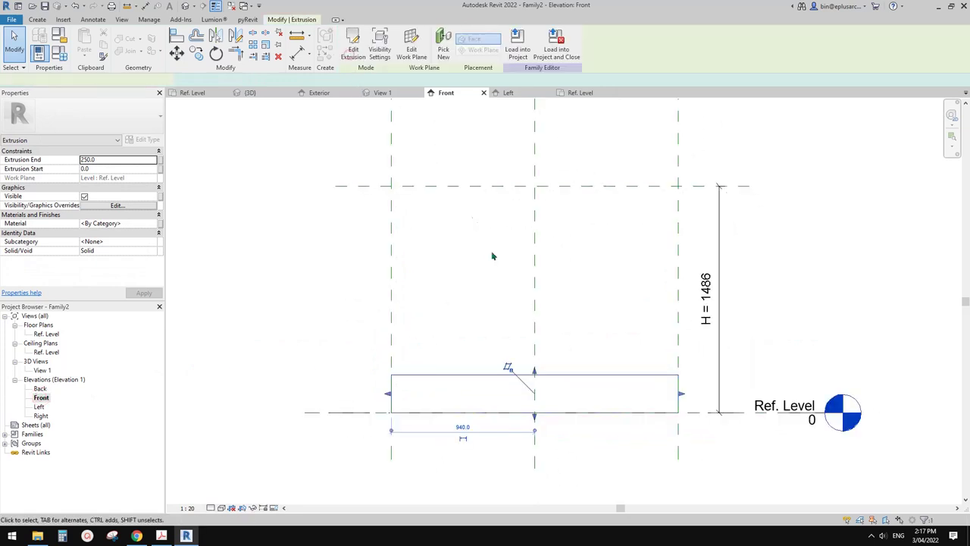
left_click_drag(561, 189, 560, 186)
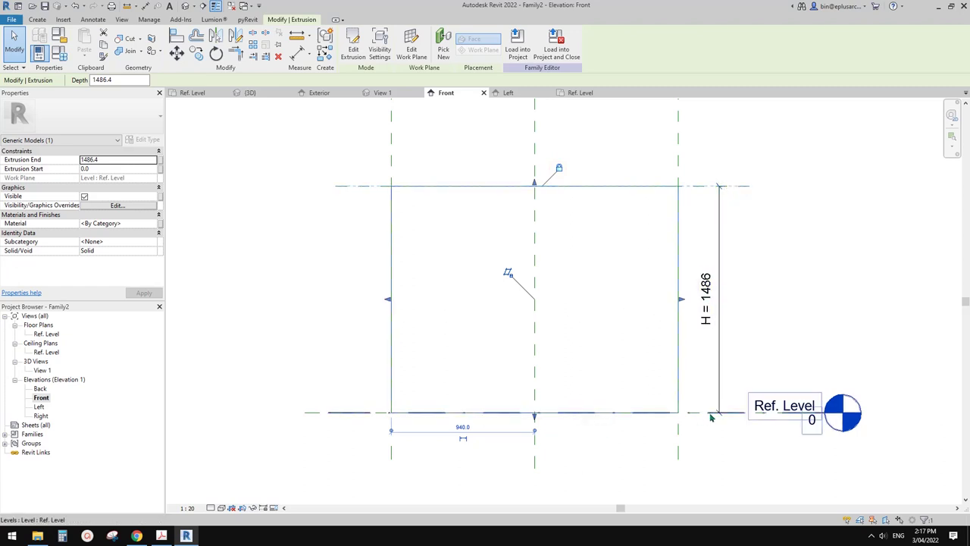
scroll(361, 348, "down", 1)
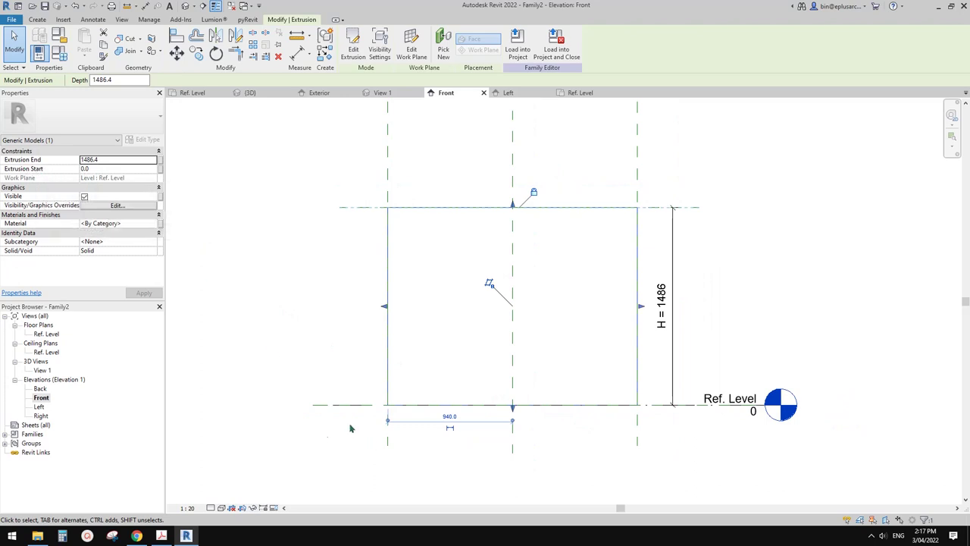
middle_click_drag(407, 398, 405, 402)
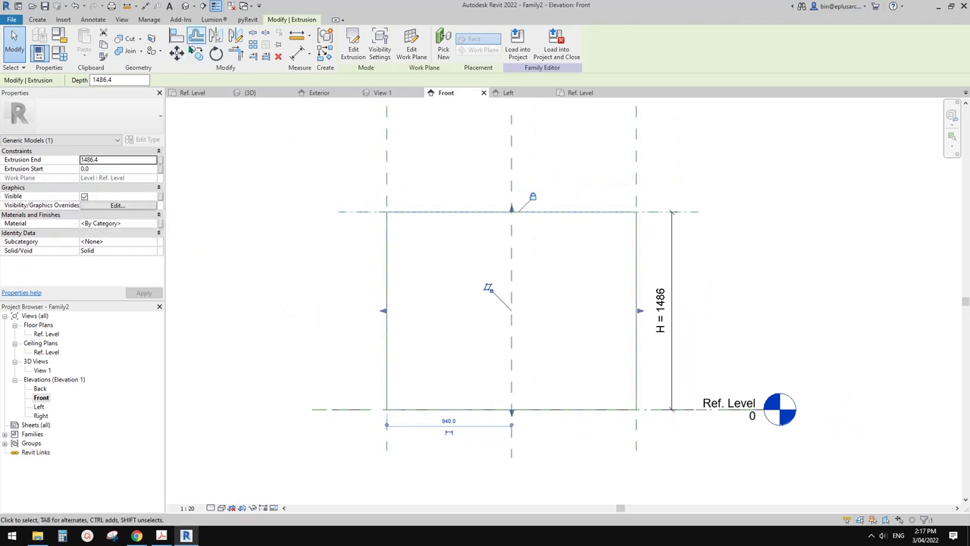
Set the family parameters D to 30, H to 2400 and W to 600 while viewing the panel in 3D
left_click(186, 7)
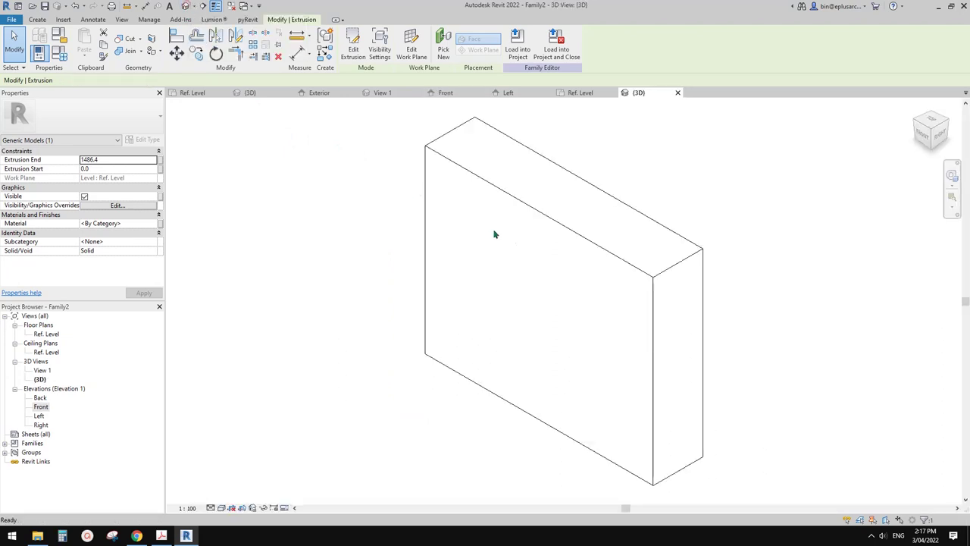
middle_click_drag(548, 274, 593, 299, "shift")
left_click(61, 54)
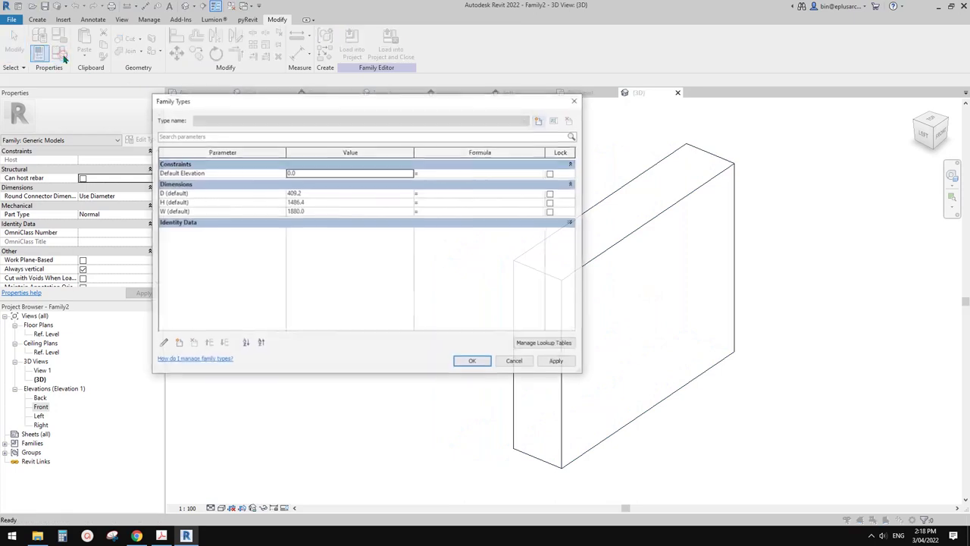
left_click_drag(345, 99, 239, 88)
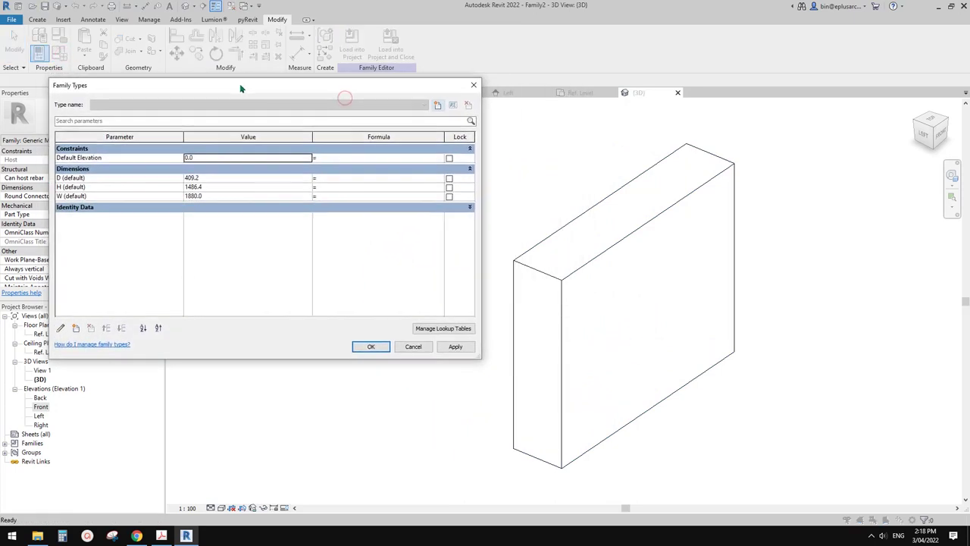
left_click(214, 180)
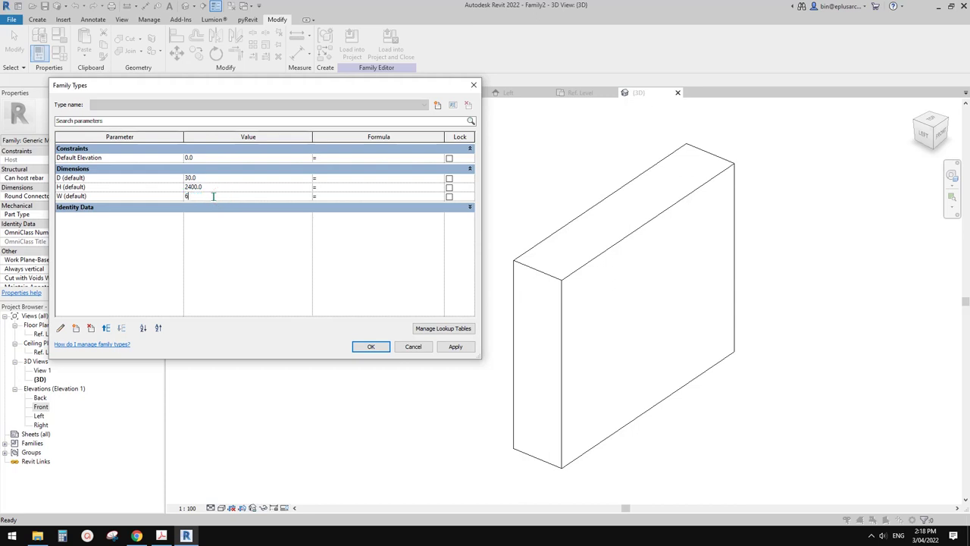
left_click(245, 238)
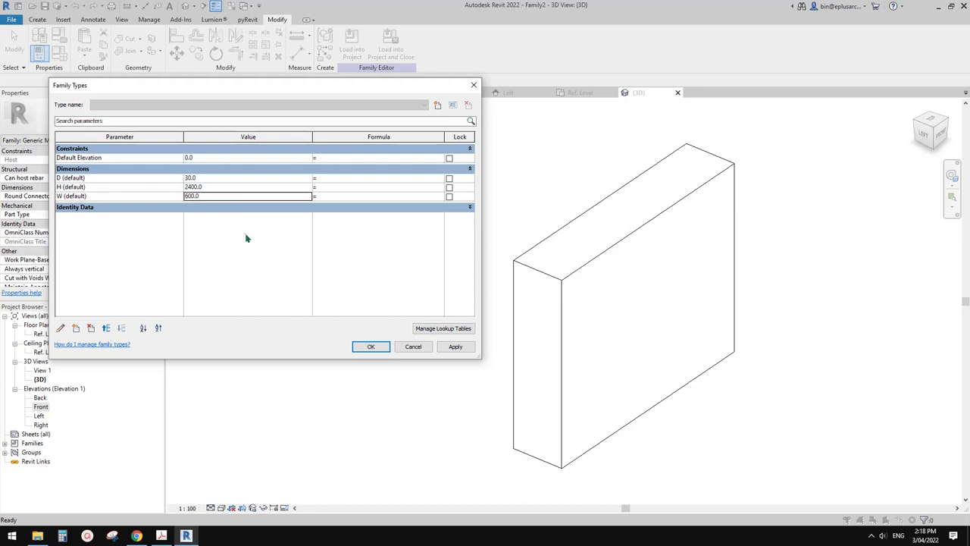
left_click(470, 347)
left_click(370, 347)
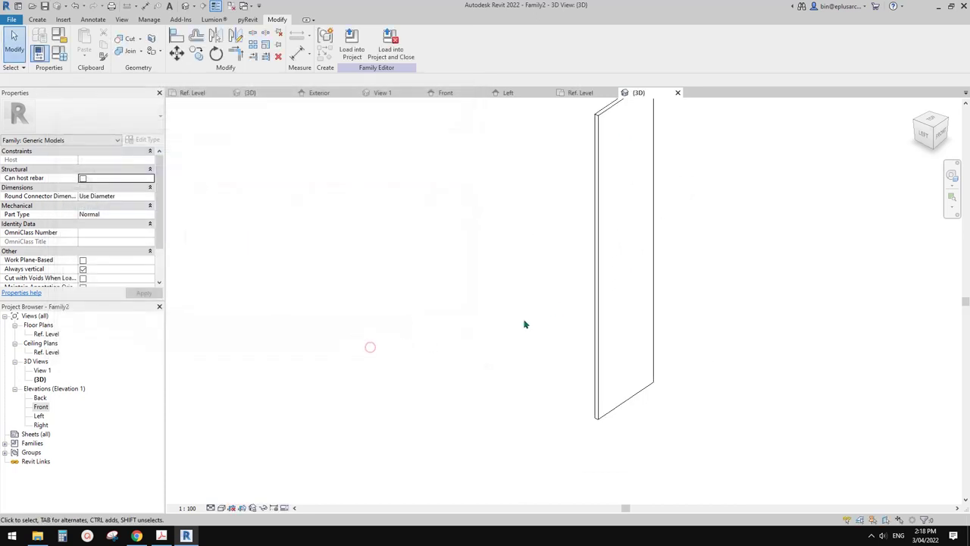
Check the resized panel in 3D, then load its family into the door family and close it without saving
scroll(534, 325, "up", 2)
middle_click_drag(539, 334, 524, 347)
scroll(524, 345, "down", 1)
left_click(486, 333)
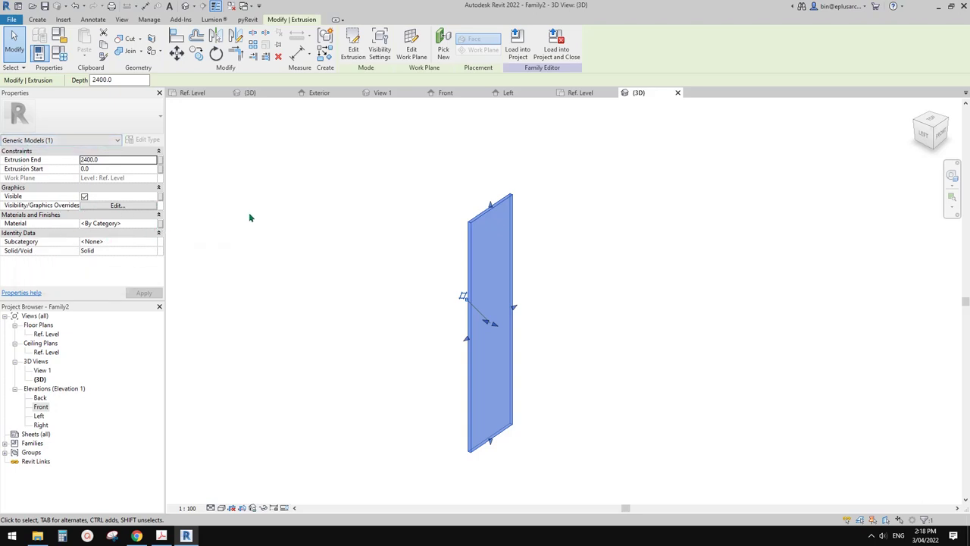
left_click(357, 250)
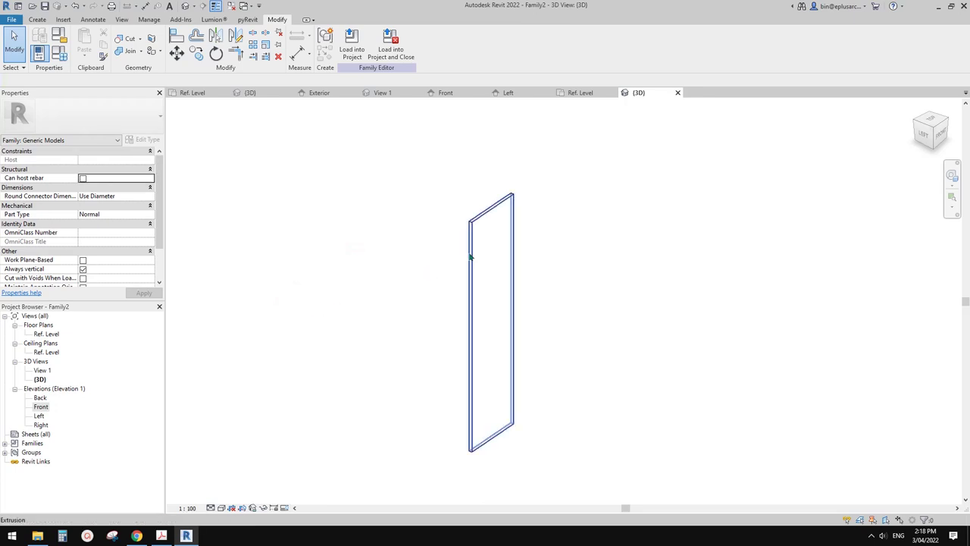
left_click(390, 47)
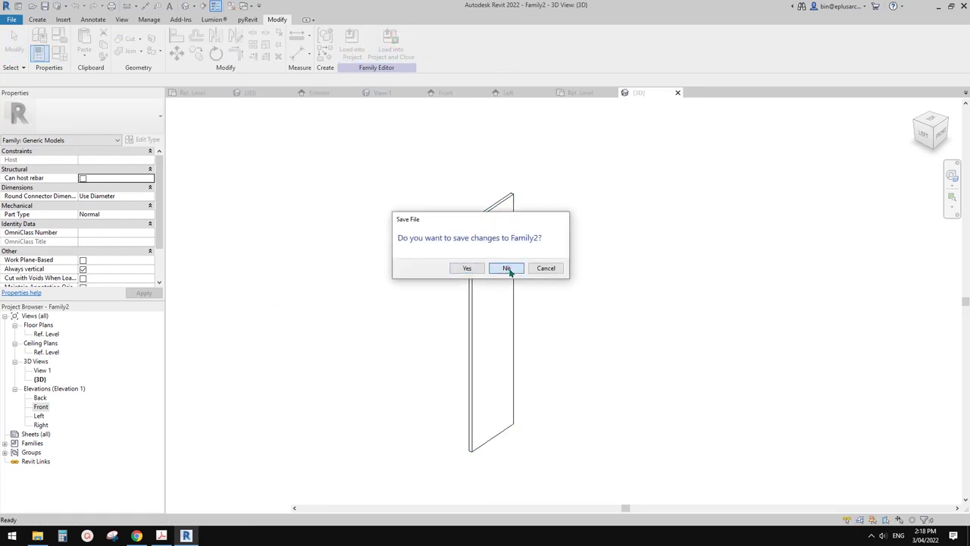
left_click(505, 268)
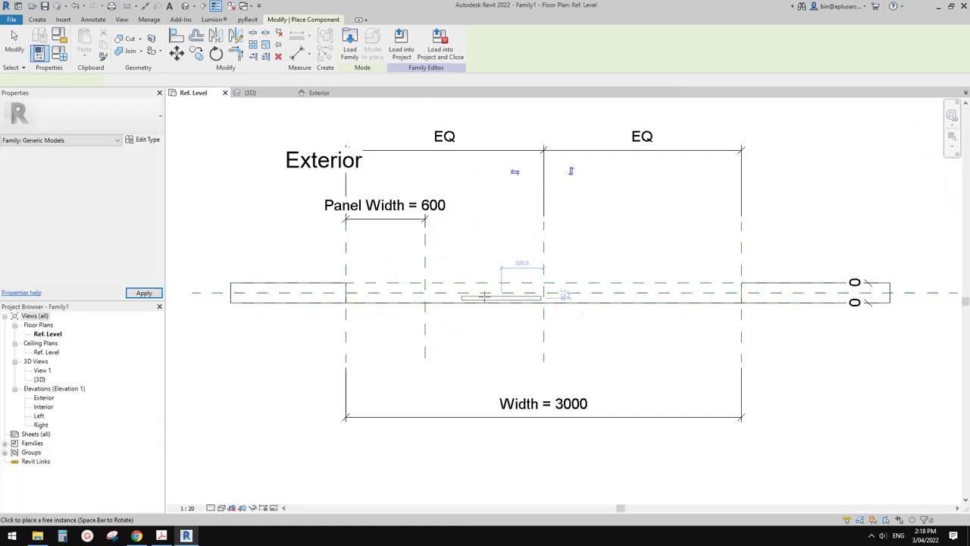
Place one panel instance in the Ref. Level plan just below the wall opening, under the Panel Width dimension
scroll(443, 333, "up", 2)
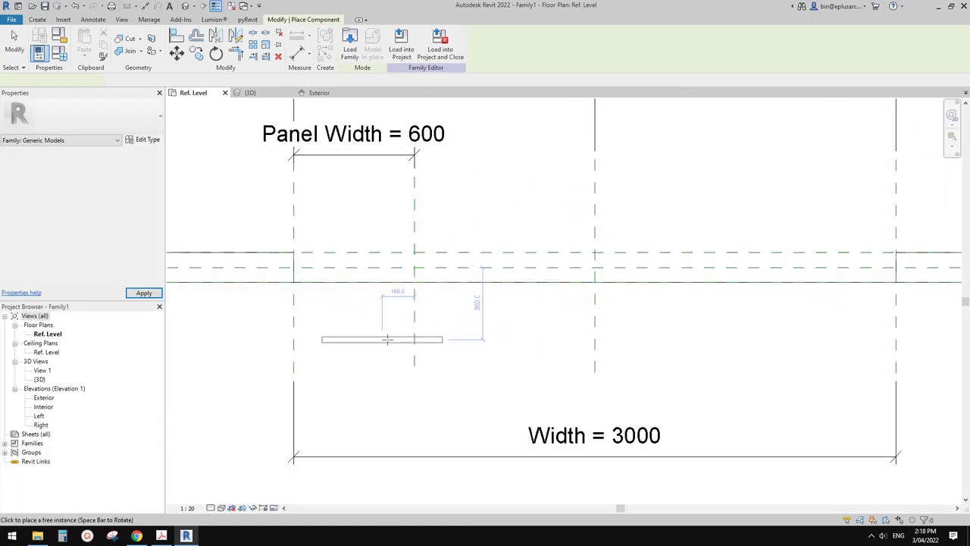
left_click(365, 328)
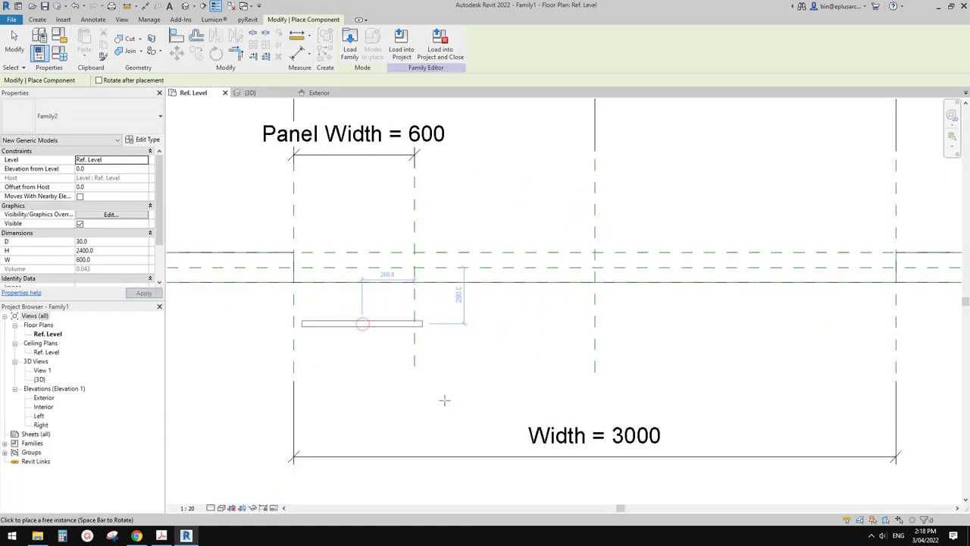
key("Escape")
key("Escape")
middle_click_drag(375, 353, 502, 384)
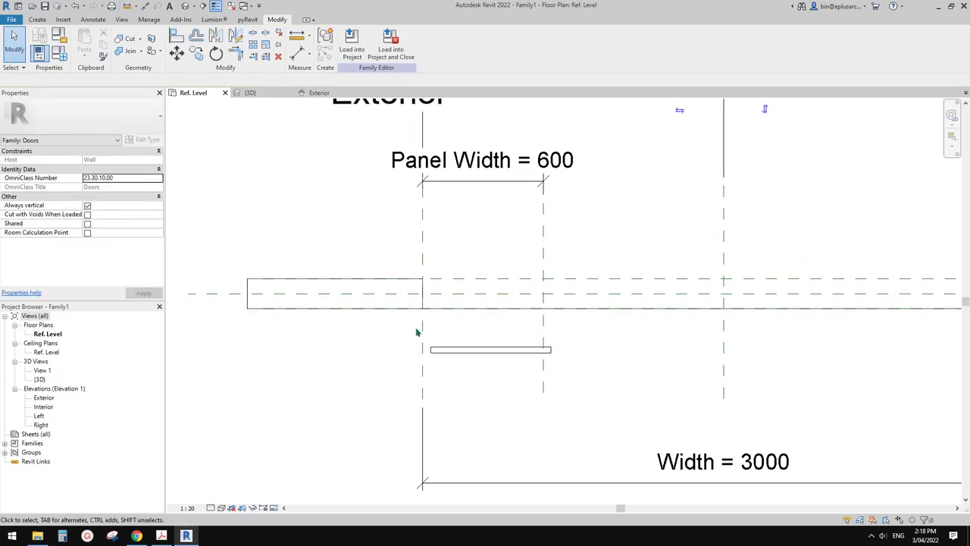
middle_click_drag(436, 351, 444, 350)
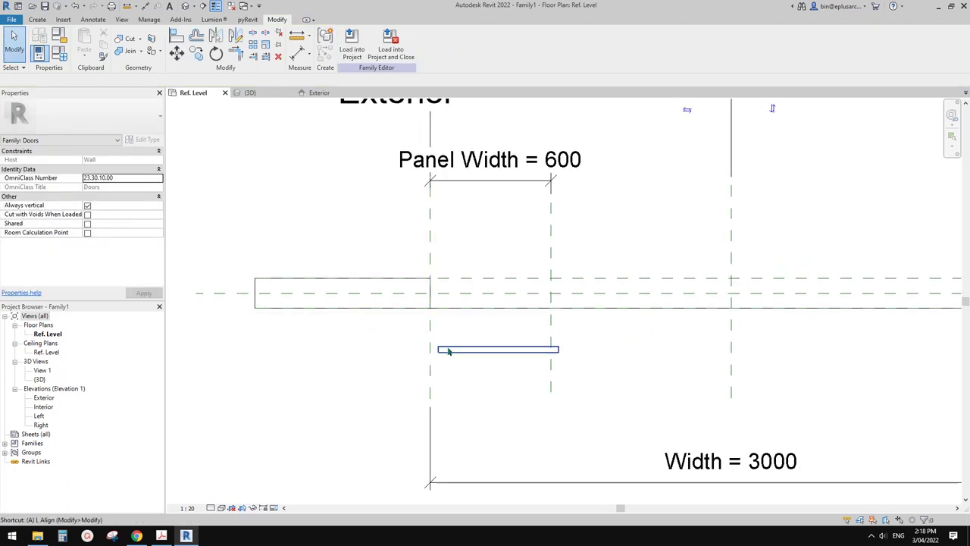
key("l")
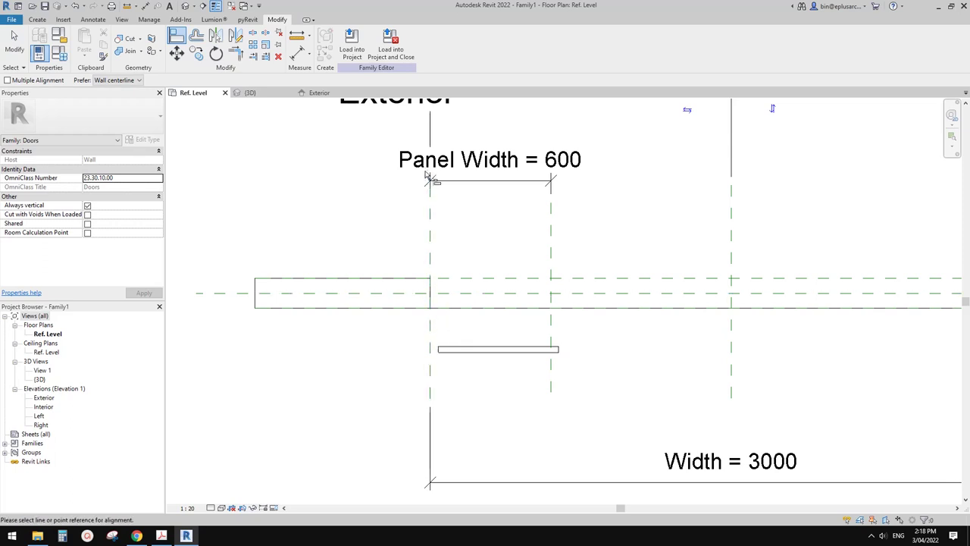
scroll(514, 297, "down", 3)
middle_click_drag(553, 338, 486, 354)
key("Escape")
scroll(491, 327, "down", 1)
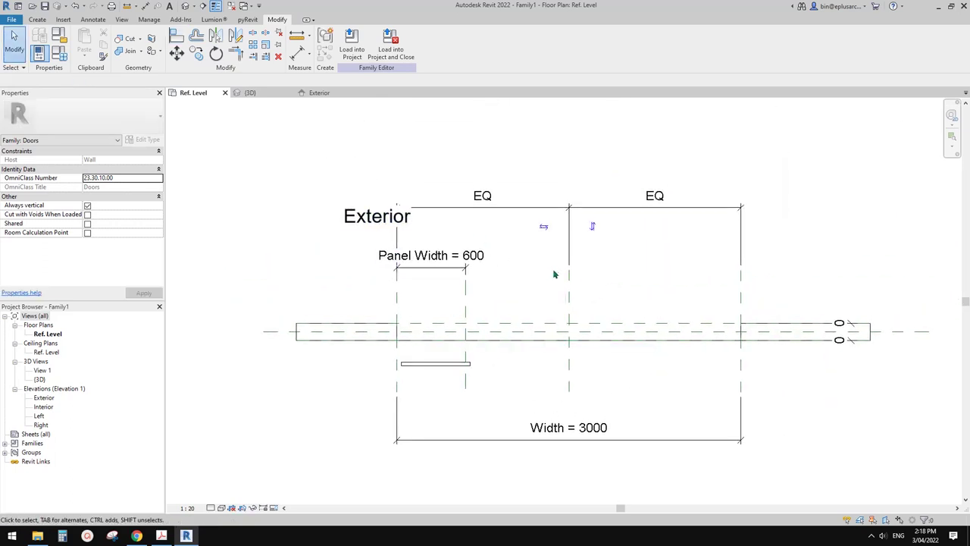
Align the panel's left end with the opening's left reference plane and lock it there
middle_click_drag(553, 271, 529, 240)
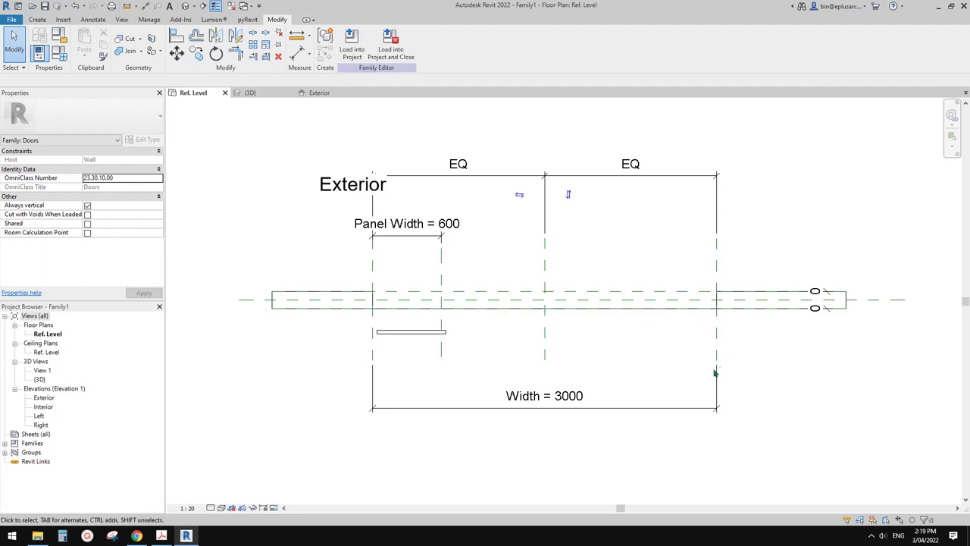
scroll(447, 334, "up", 4)
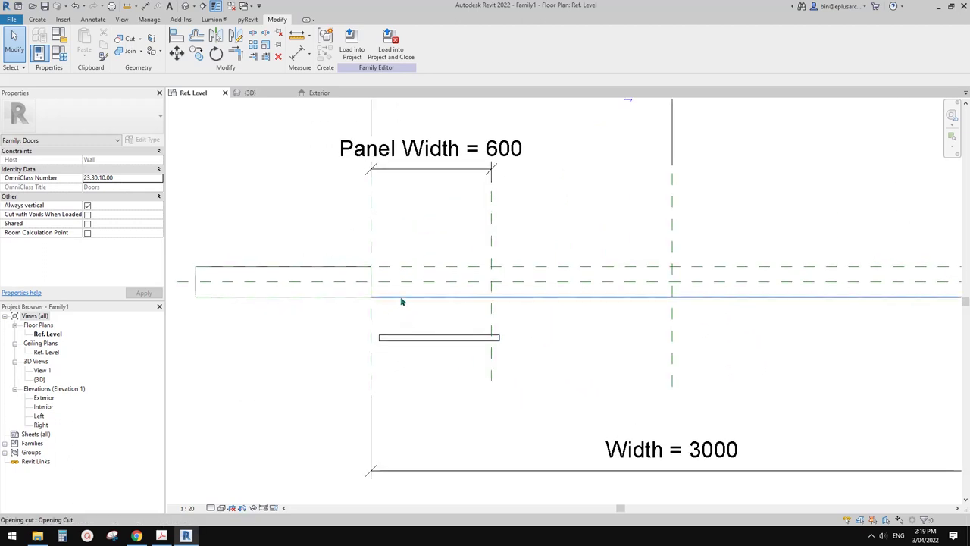
middle_click_drag(424, 319, 482, 318)
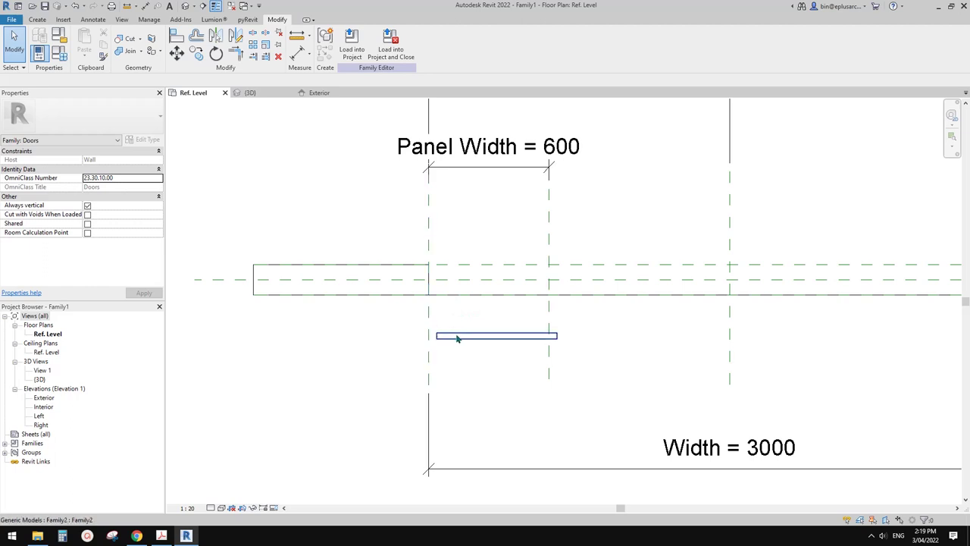
key("a")
key("l")
left_click(438, 318)
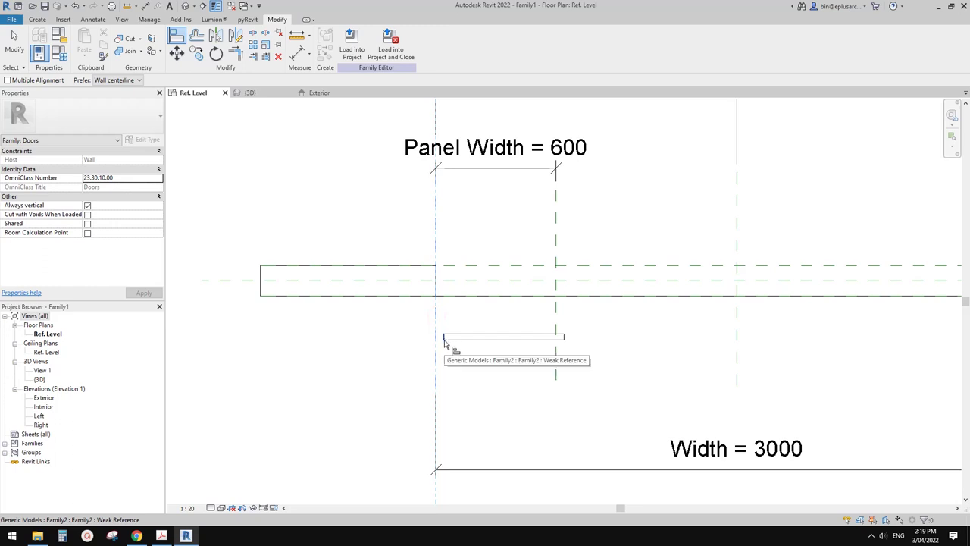
left_click(443, 337)
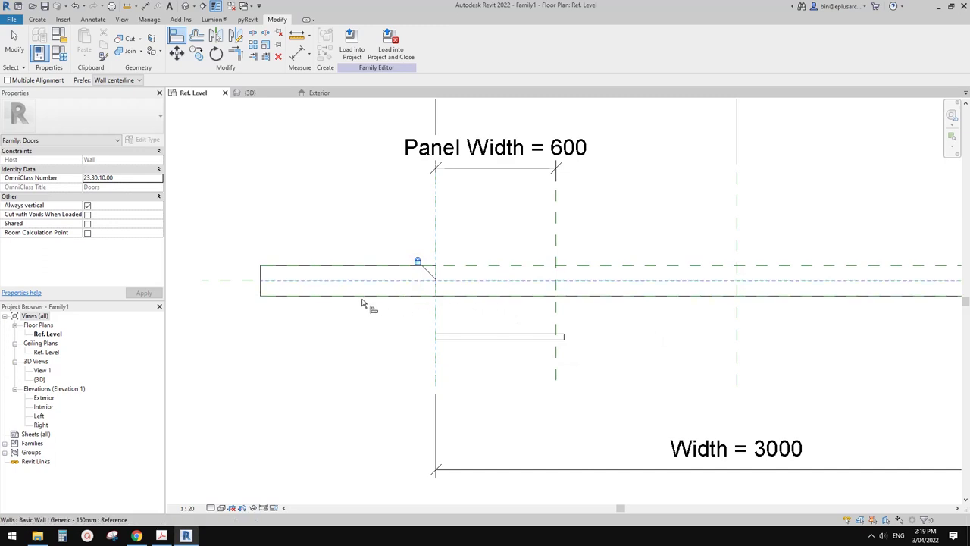
key("Escape")
key("Escape")
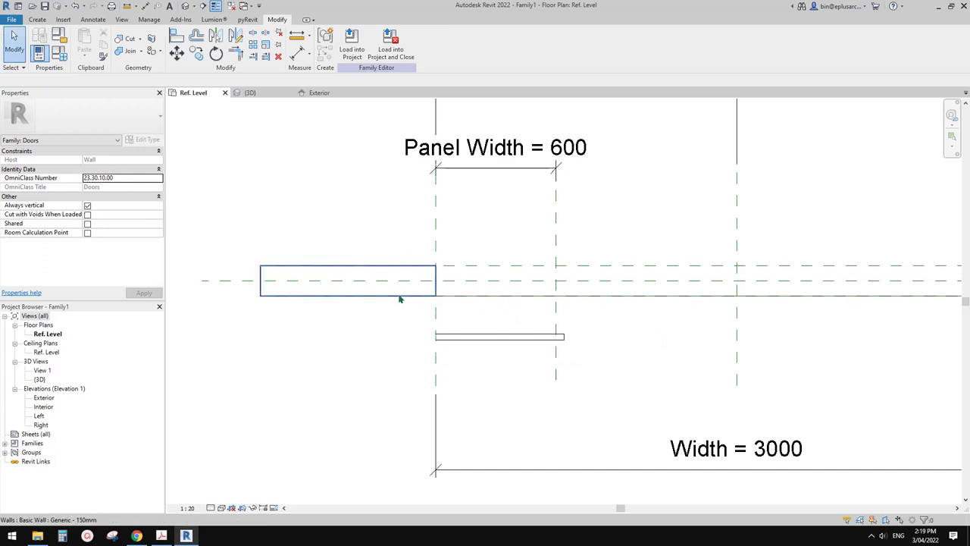
Inspect the Interior reference plane and change the host wall's type to Generic - 200mm
left_click(400, 298)
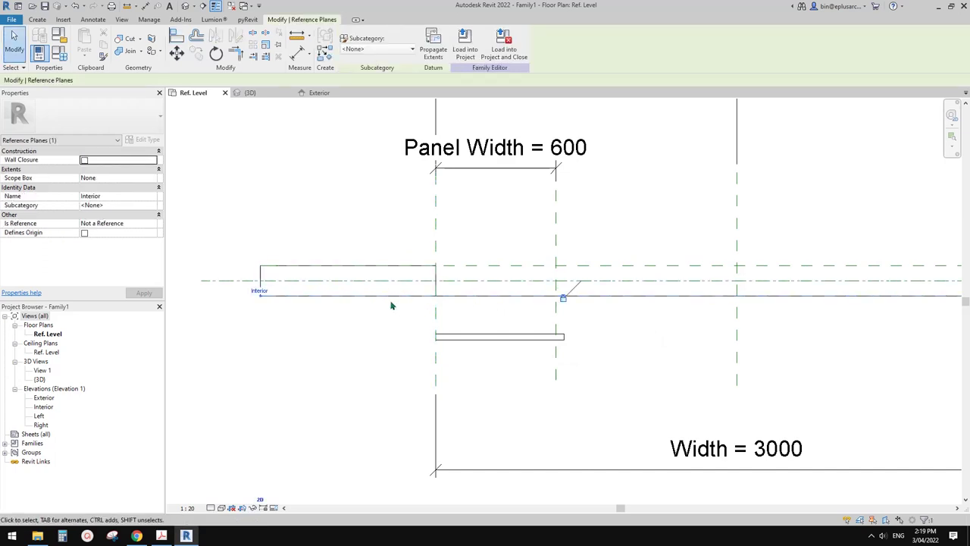
middle_click_drag(375, 306, 319, 280)
scroll(364, 281, "down", 1)
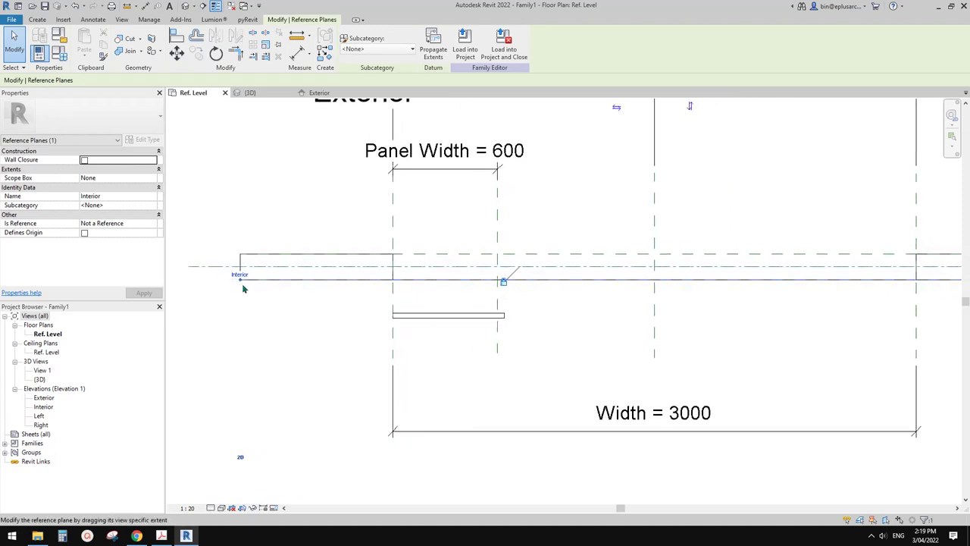
scroll(243, 280, "up", 2)
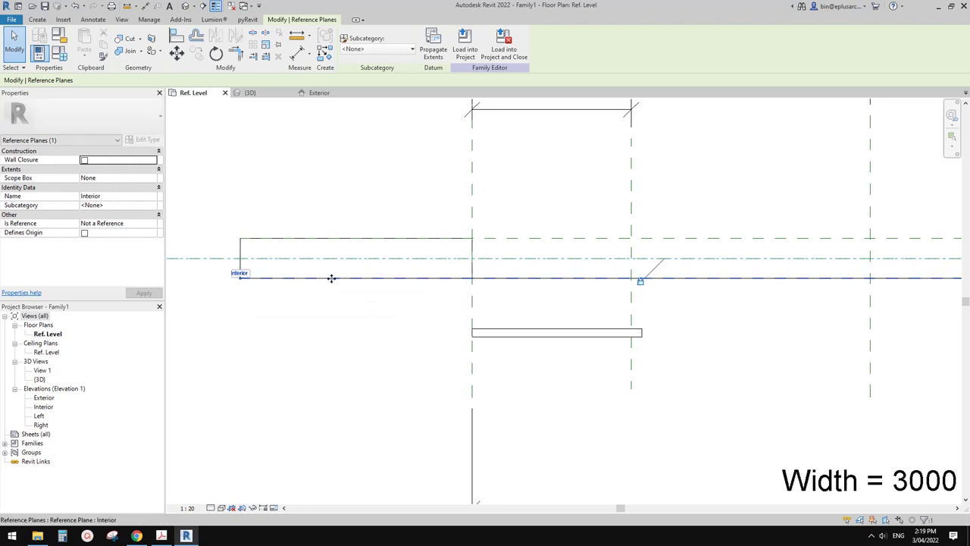
left_click(394, 232)
left_click(362, 242)
middle_click_drag(361, 240, 409, 246)
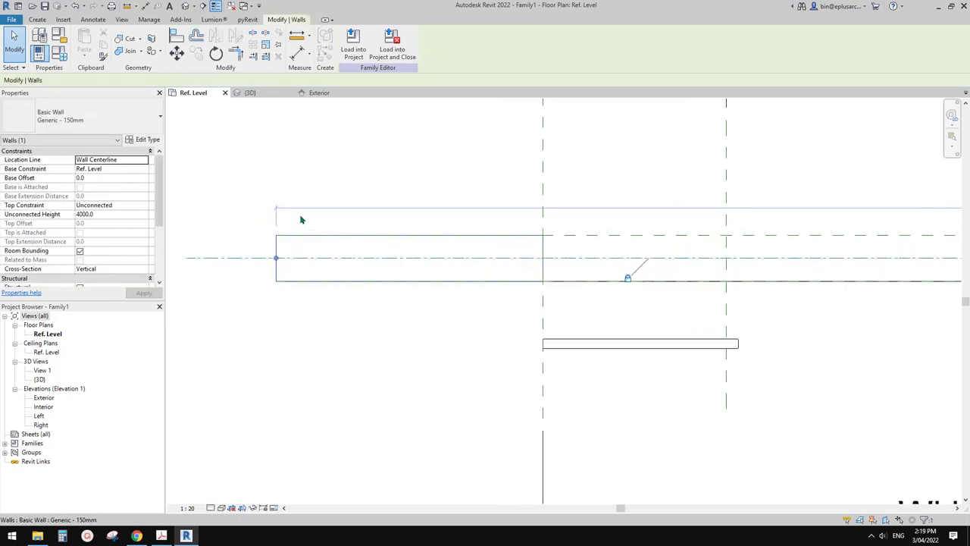
left_click(121, 120)
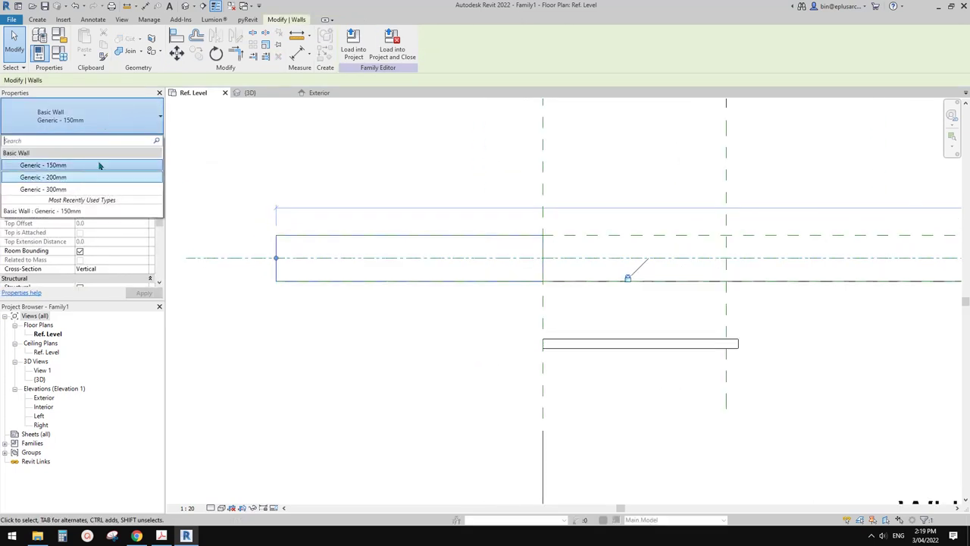
left_click(72, 177)
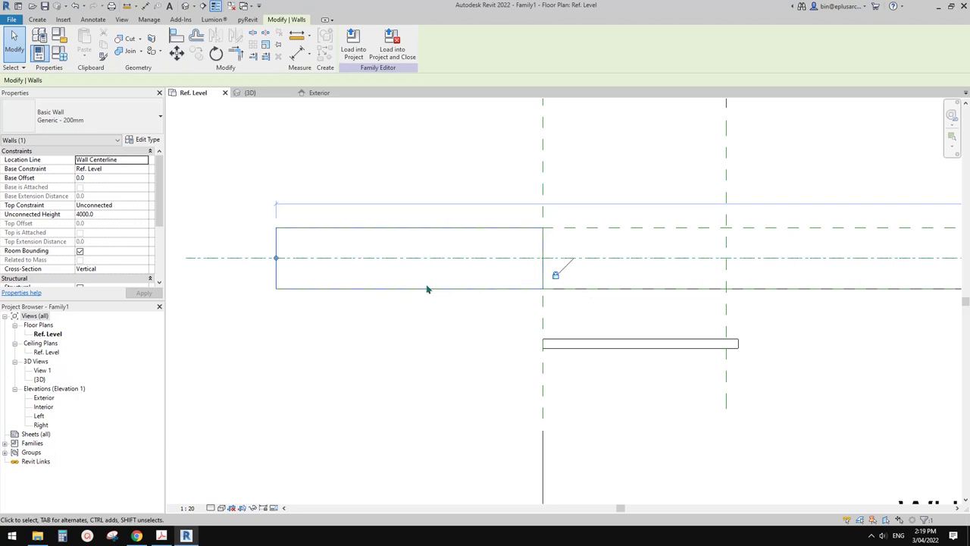
key("Escape")
Try to align the panel's upper long edge with the wall's Interior reference plane
middle_click_drag(537, 307, 480, 292)
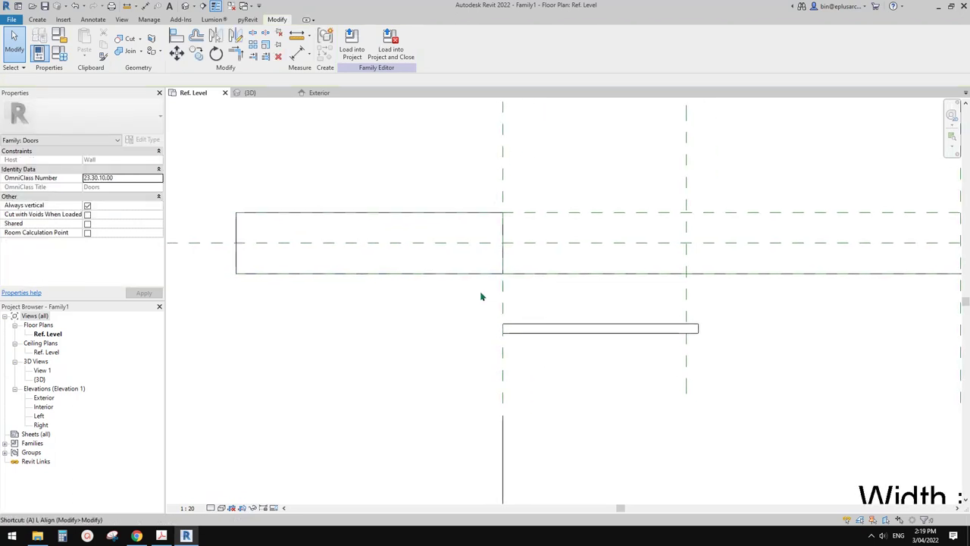
key("a")
key("l")
key("Tab")
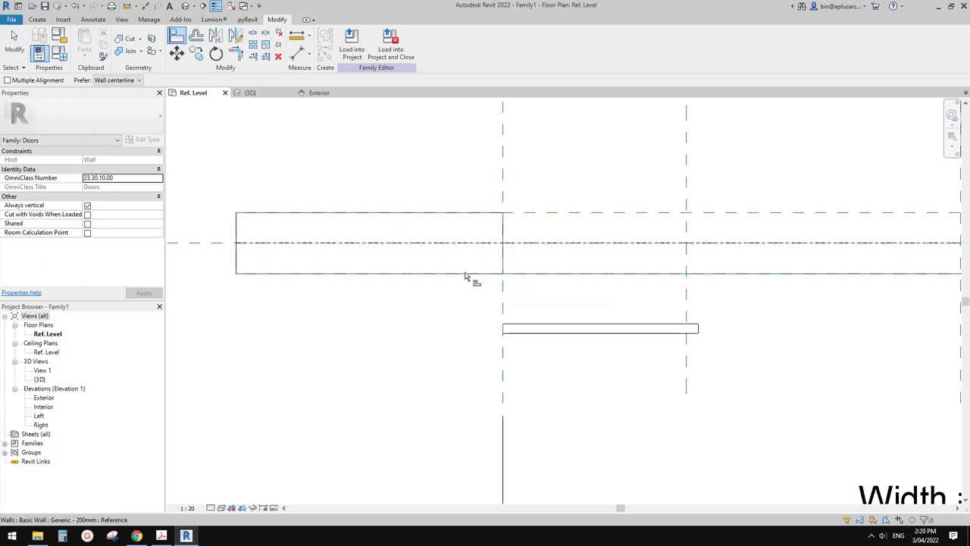
left_click(469, 276)
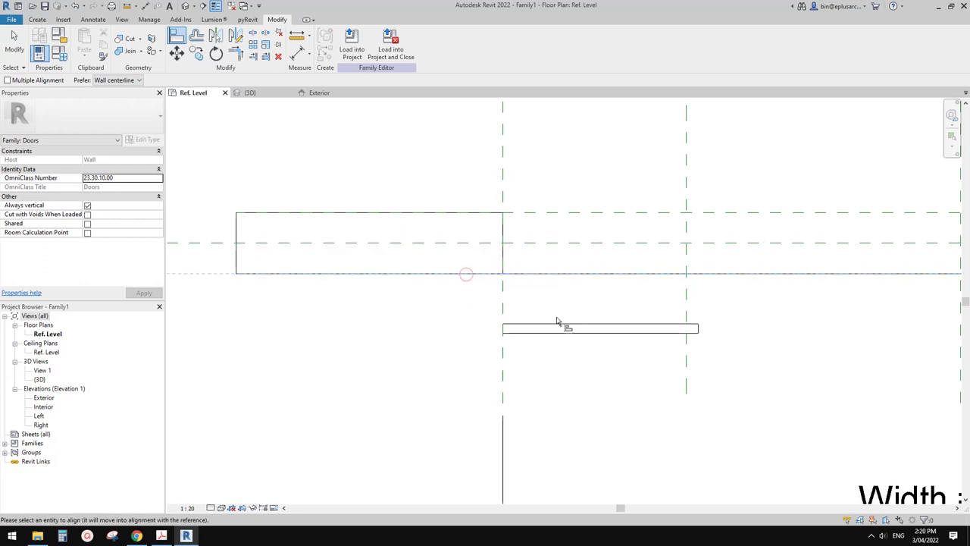
left_click(567, 325)
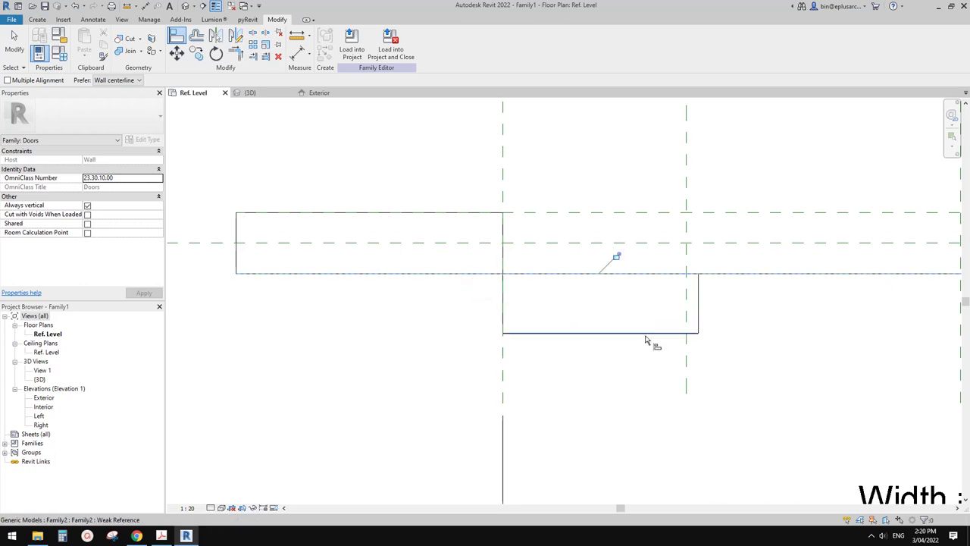
left_click(689, 326)
key("Escape")
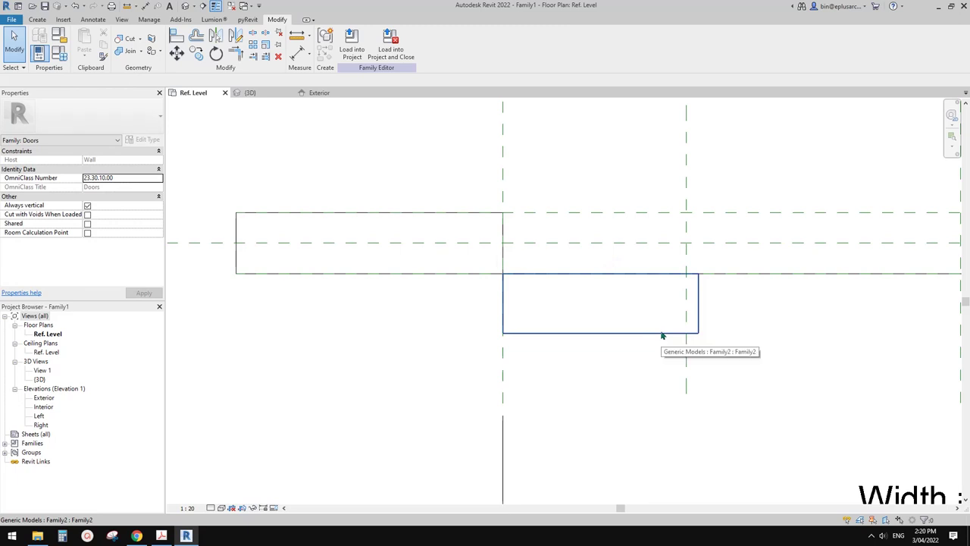
Open the placed panel's family for editing and go to its Ref. Level floor plan
scroll(595, 308, "down", 4)
left_click(584, 308)
middle_click_drag(585, 309, 556, 309)
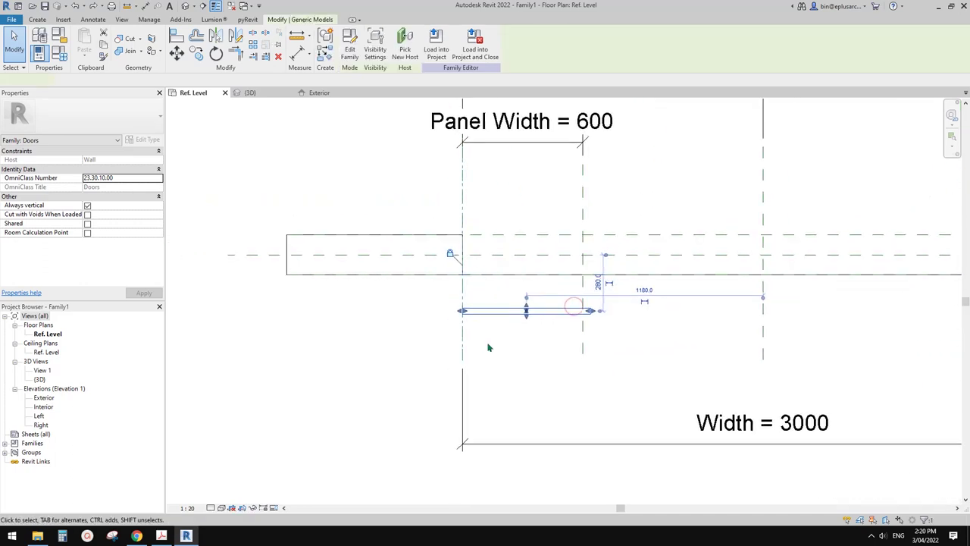
middle_click_drag(685, 317, 639, 327)
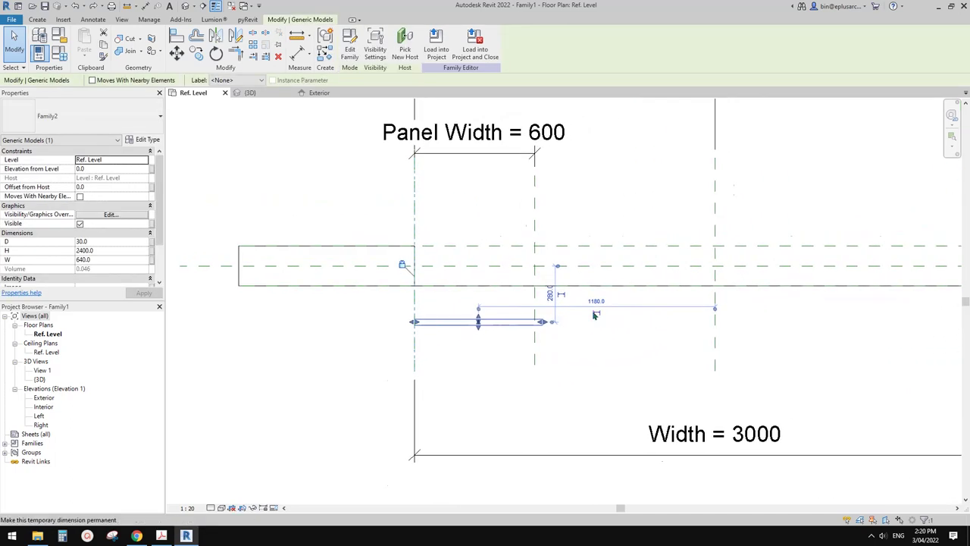
scroll(542, 304, "up", 1)
middle_click_drag(543, 304, 573, 307)
left_click(351, 50)
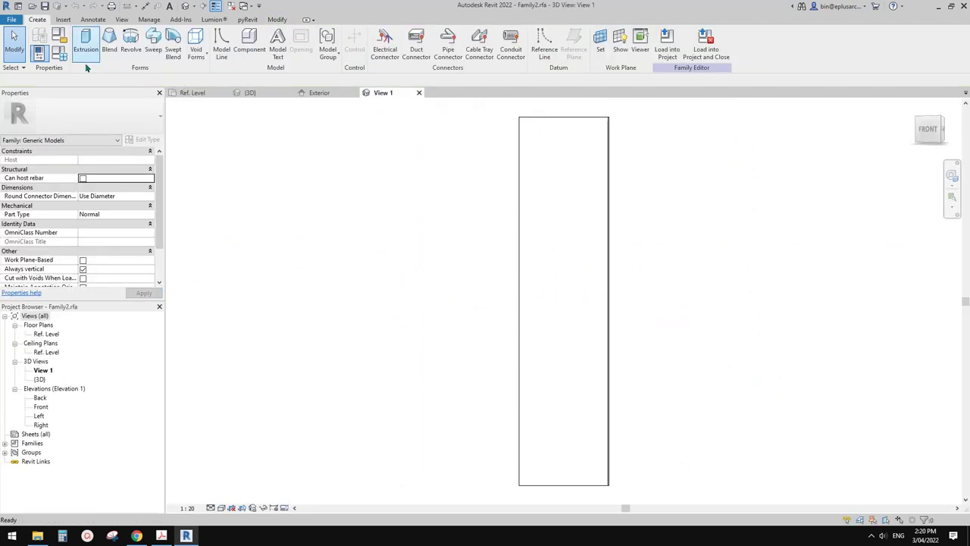
double_click(47, 334)
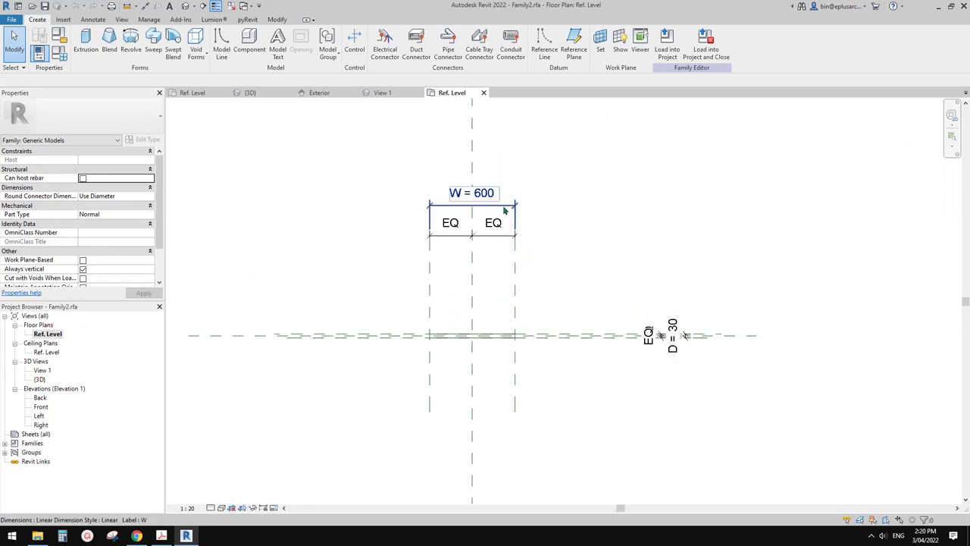
Try to convert the W and D dimensions together to type parameters
left_click(485, 191)
left_click(672, 327, "ctrl")
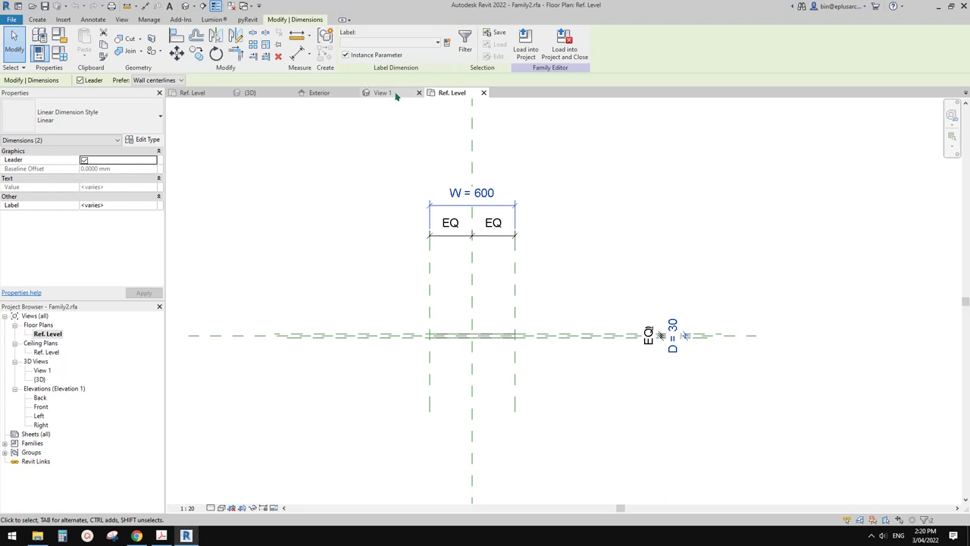
left_click(59, 54)
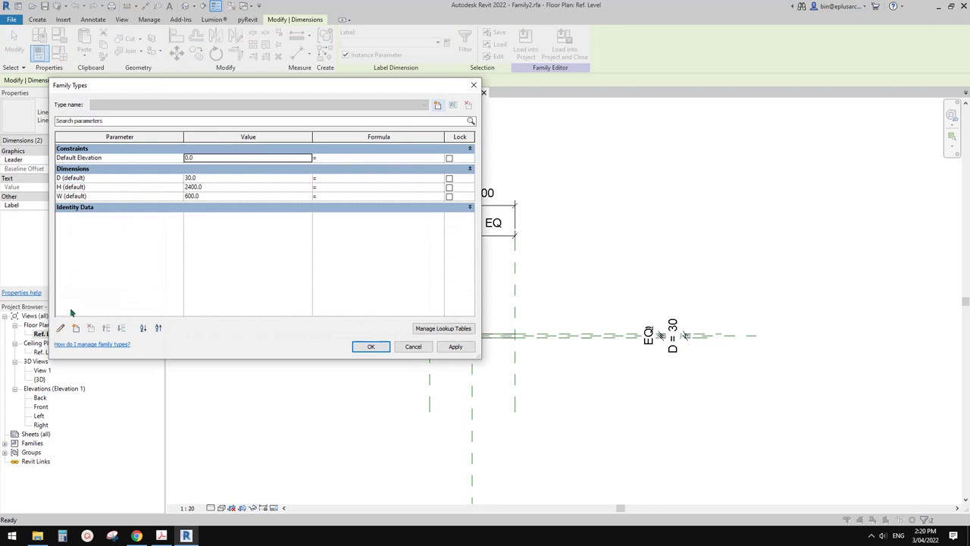
left_click(474, 85)
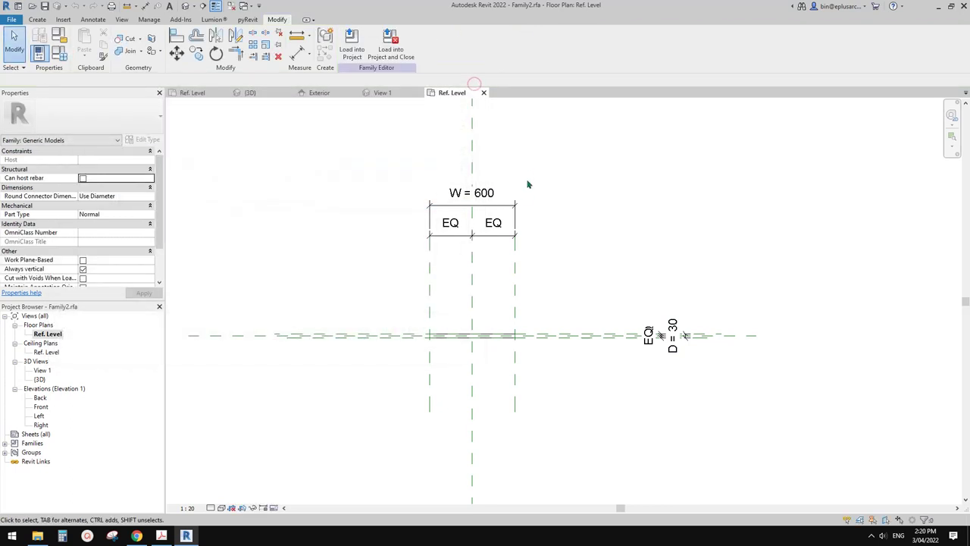
left_click(672, 326, "ctrl")
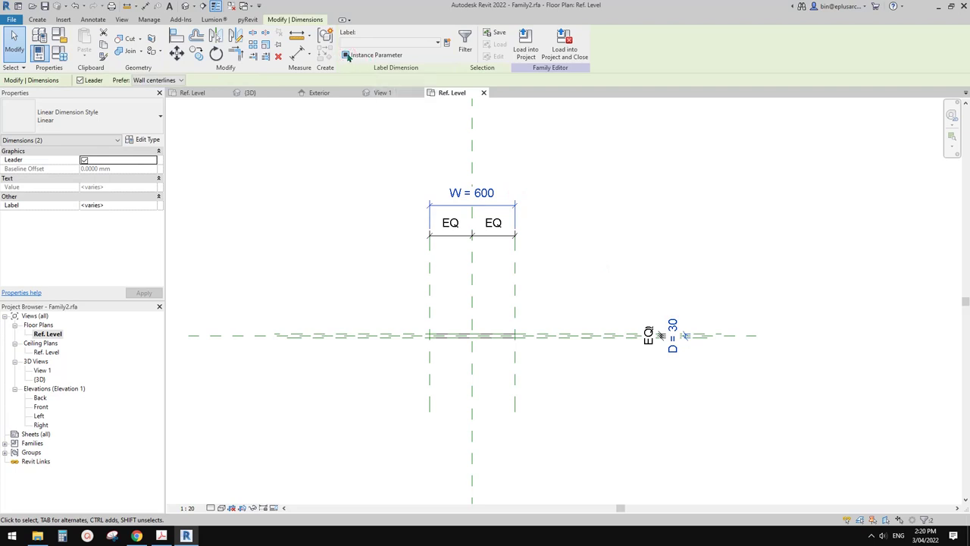
left_click(633, 197)
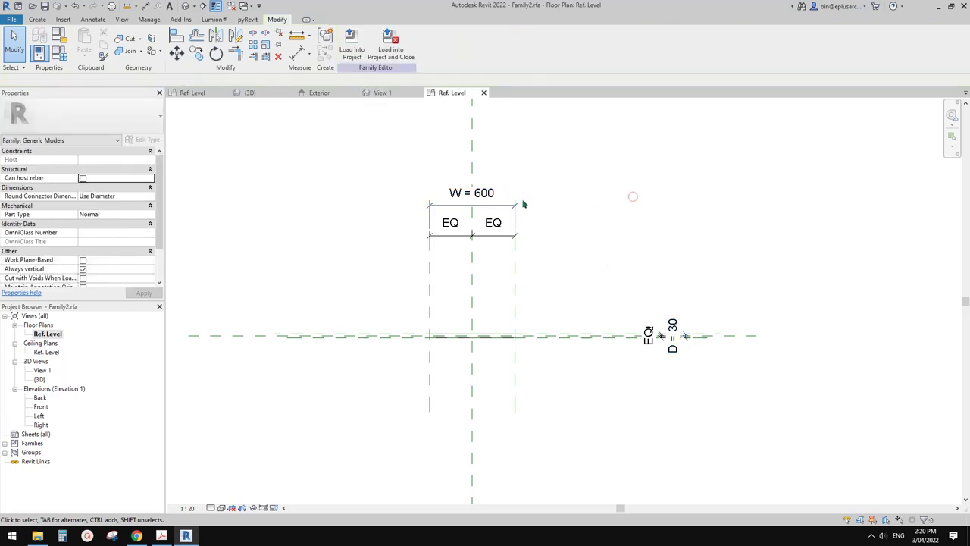
Make the W and D dimensions type parameters instead of instance parameters, one after the other
left_click(471, 156)
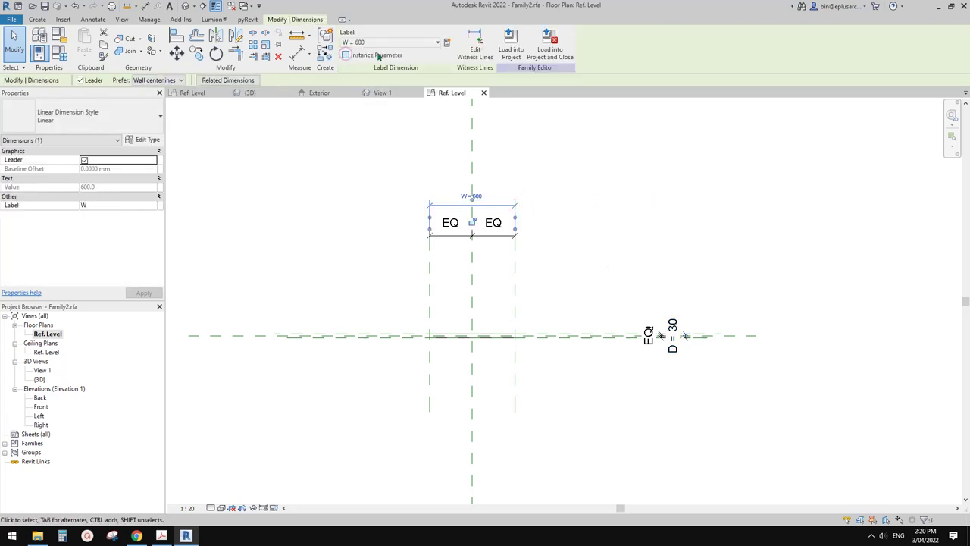
left_click(660, 334)
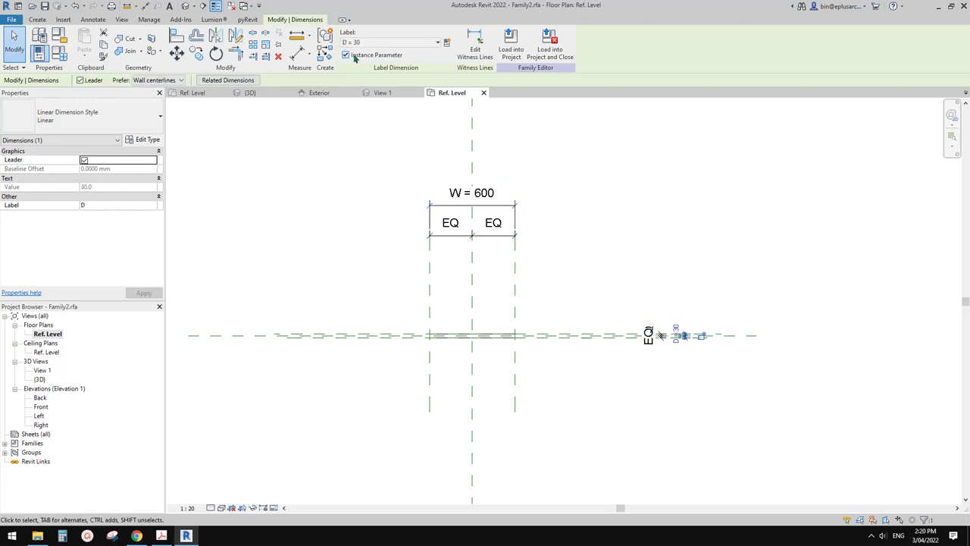
left_click(363, 191)
In the Front elevation, make the H dimension a type parameter and review the parameters in Family Types
double_click(41, 406)
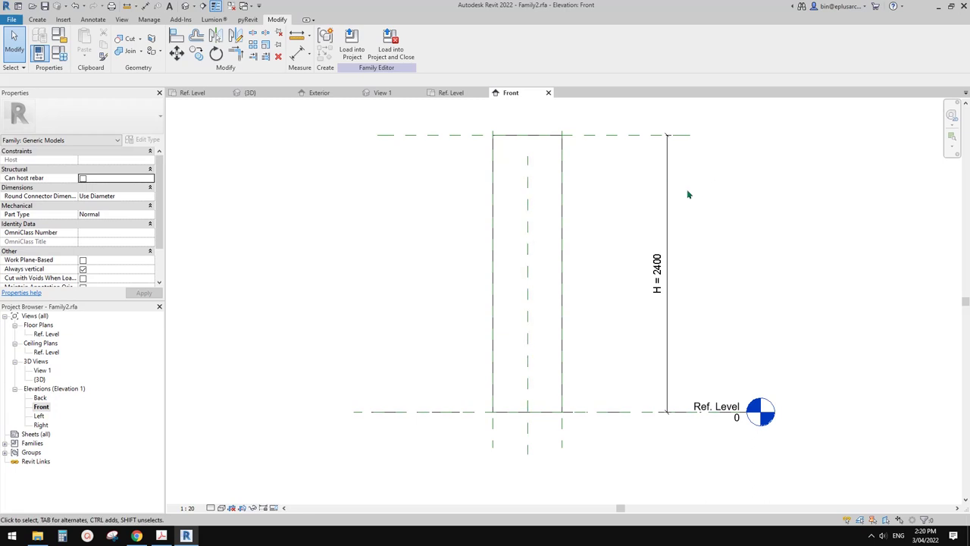
left_click(665, 188)
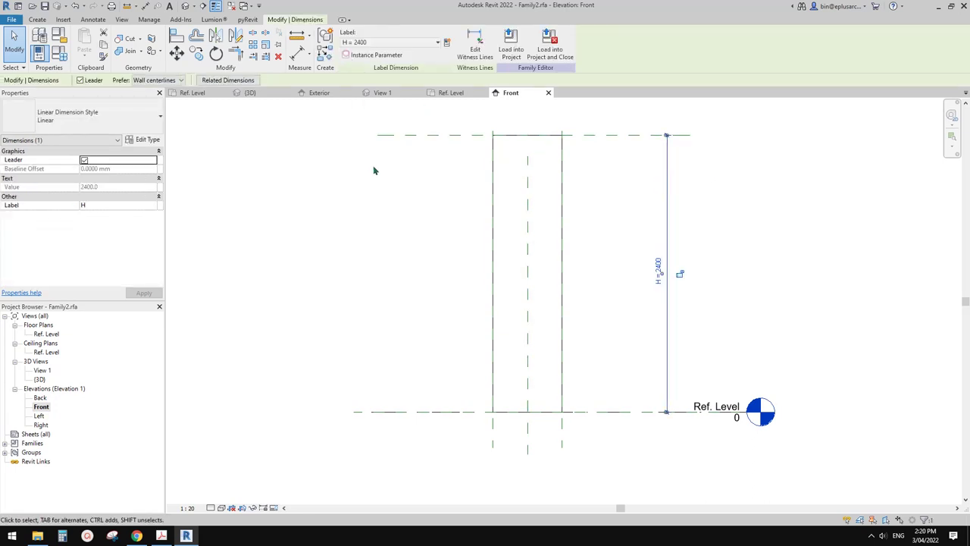
left_click(404, 197)
left_click(59, 51)
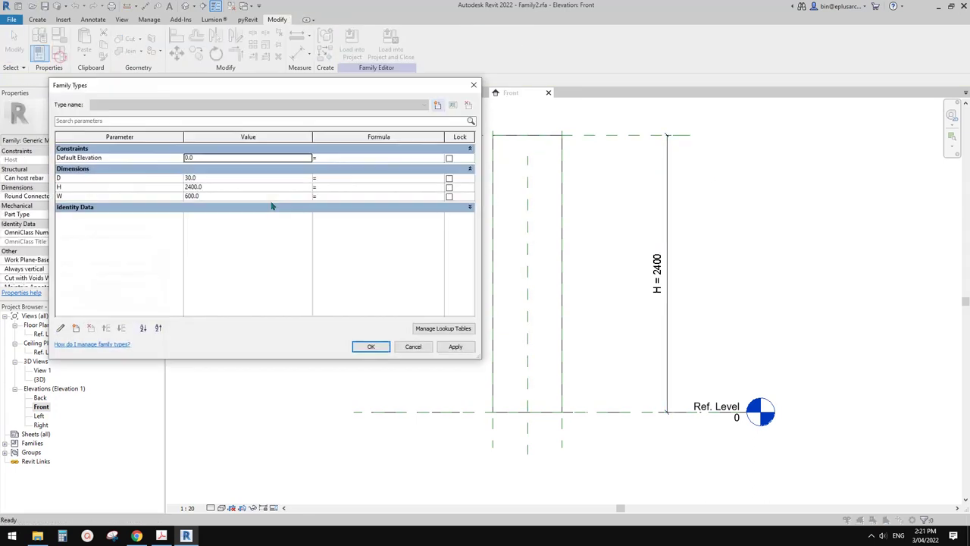
left_click(373, 347)
Load the panel family into the door family, close it without saving and overwrite the existing version
left_click(390, 44)
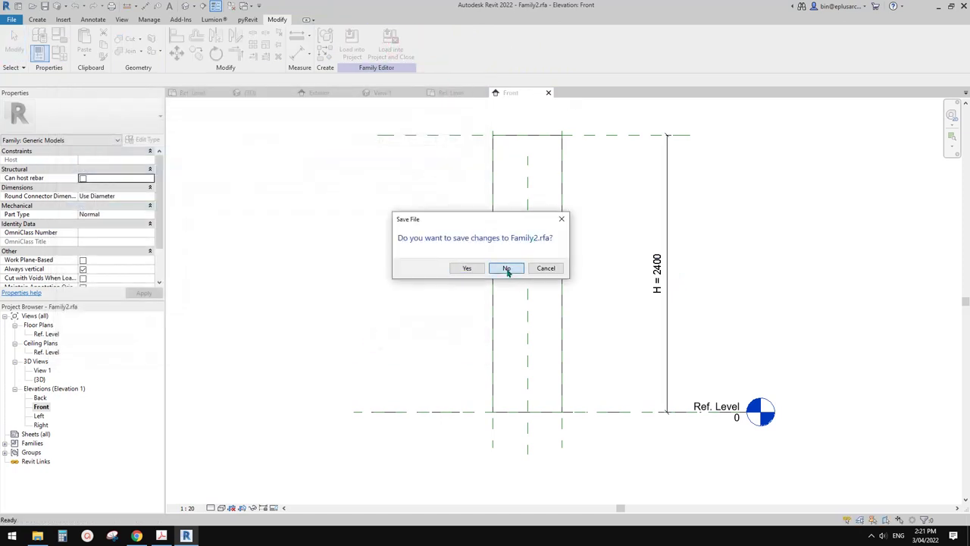
left_click(507, 269)
left_click(474, 237)
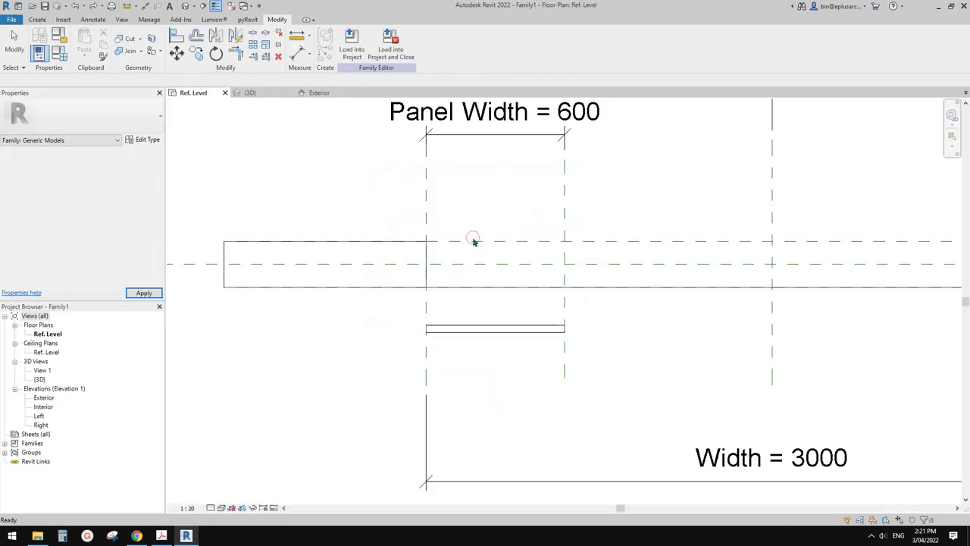
Align the panel in the Ref. Level plan with the wall's interior face line and check its lock constraints
scroll(545, 308, "up", 2)
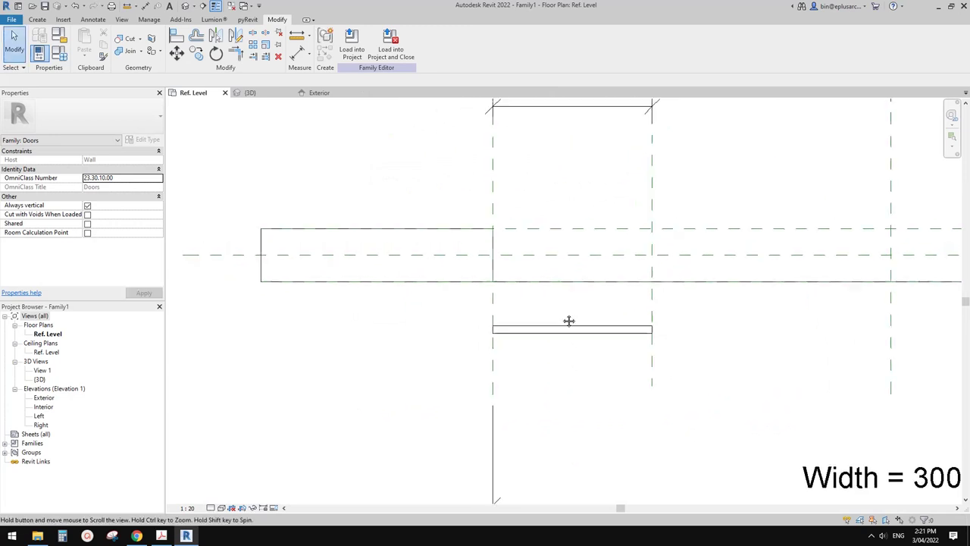
key("a")
key("l")
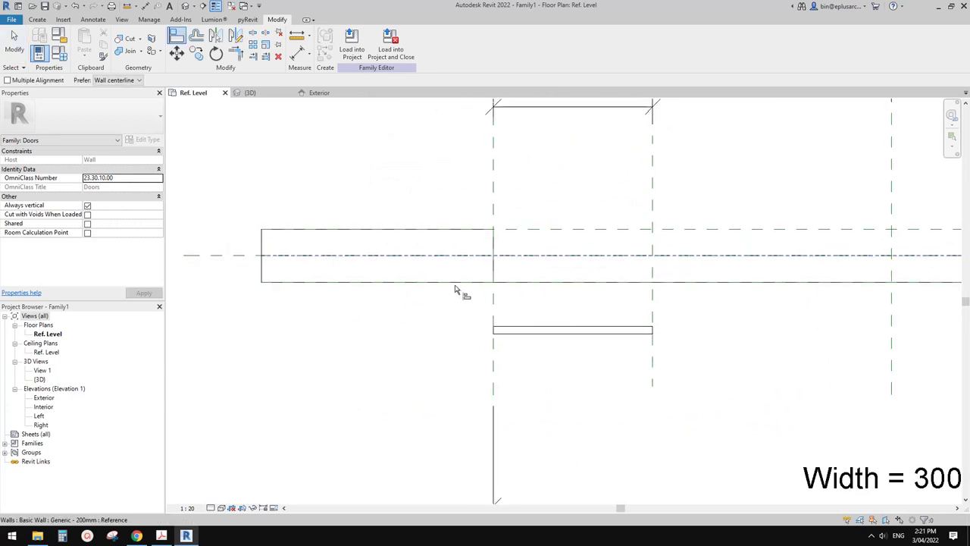
left_click(455, 282)
left_click(544, 327)
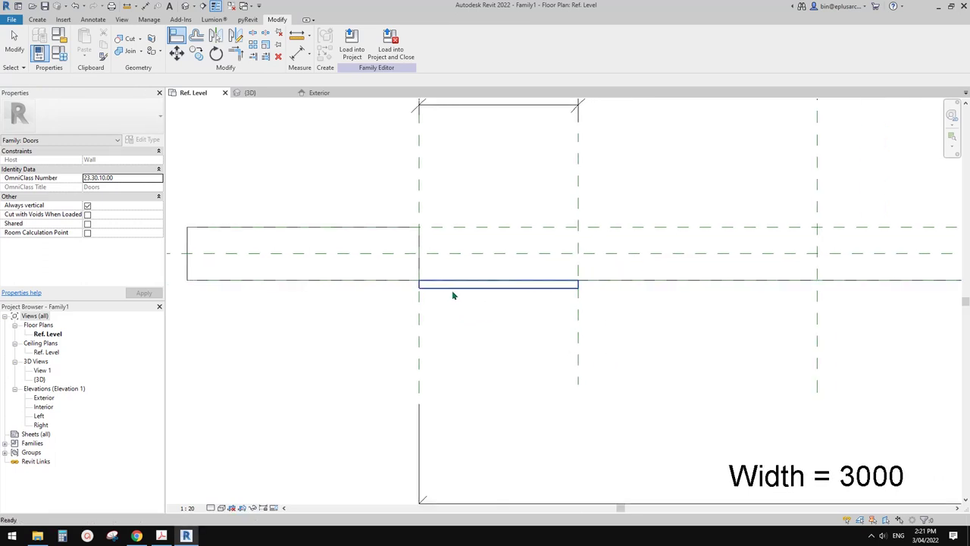
left_click(451, 287)
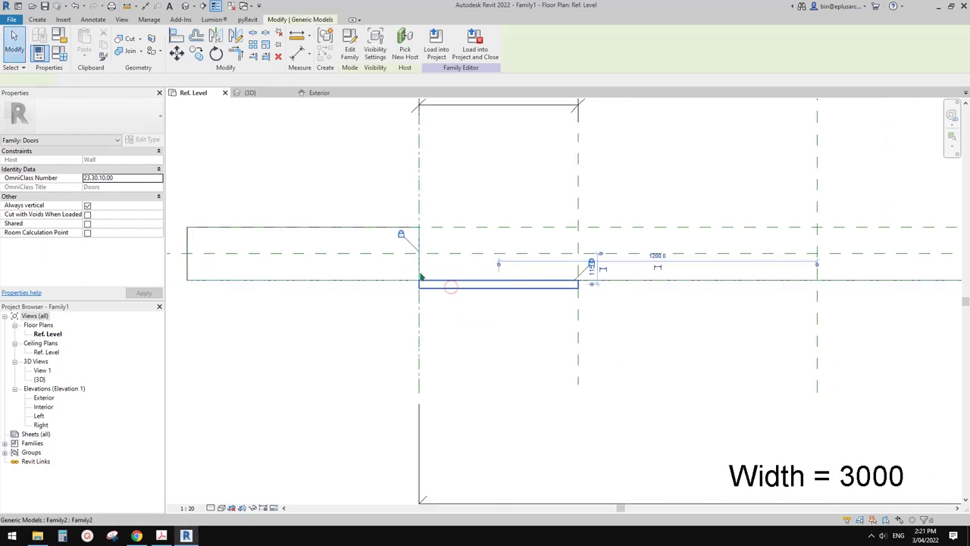
left_click(419, 287)
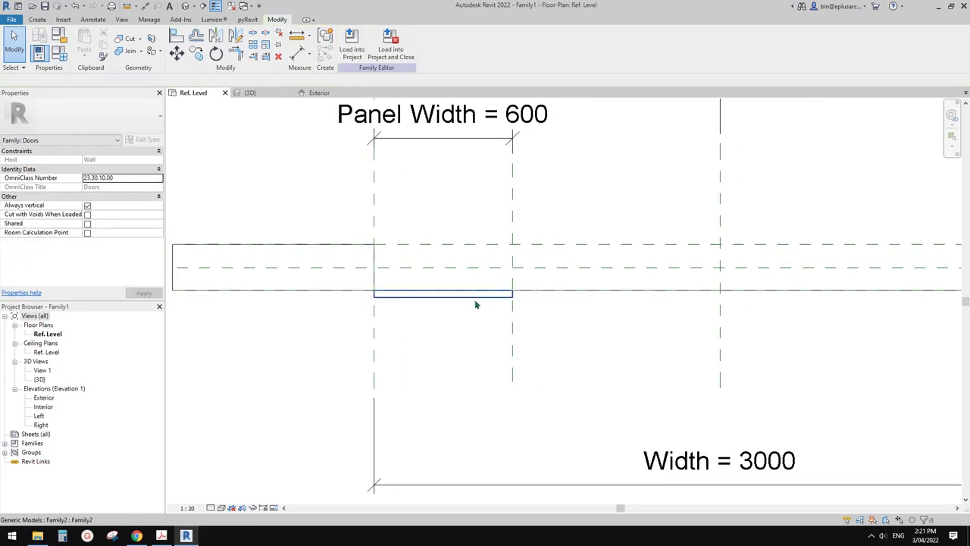
Array the panel linearly with Group and Associate on, 2 members and Move To 2nd, placing the copy freely beside and below the first panel
left_click(476, 299)
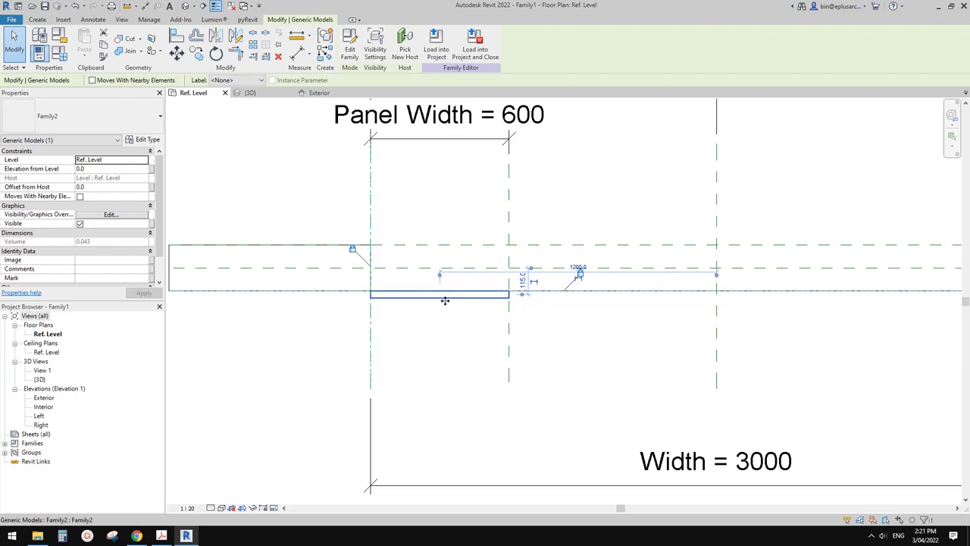
key("a")
key("r")
scroll(440, 300, "up", 2)
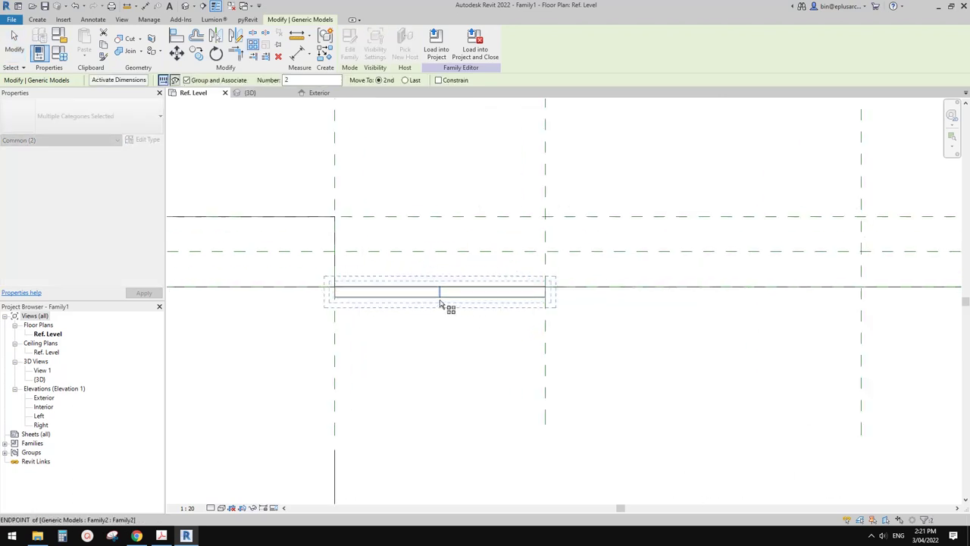
left_click(406, 299)
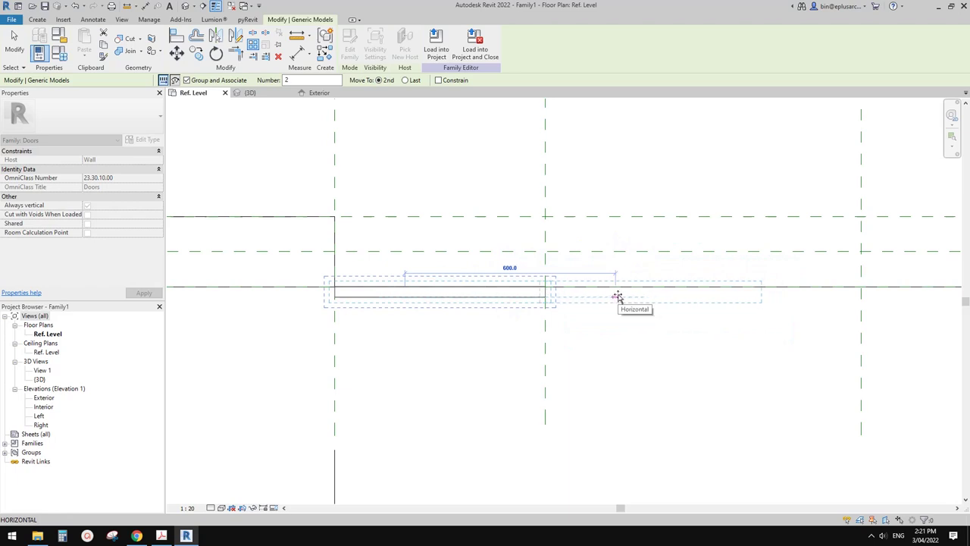
left_click(634, 332)
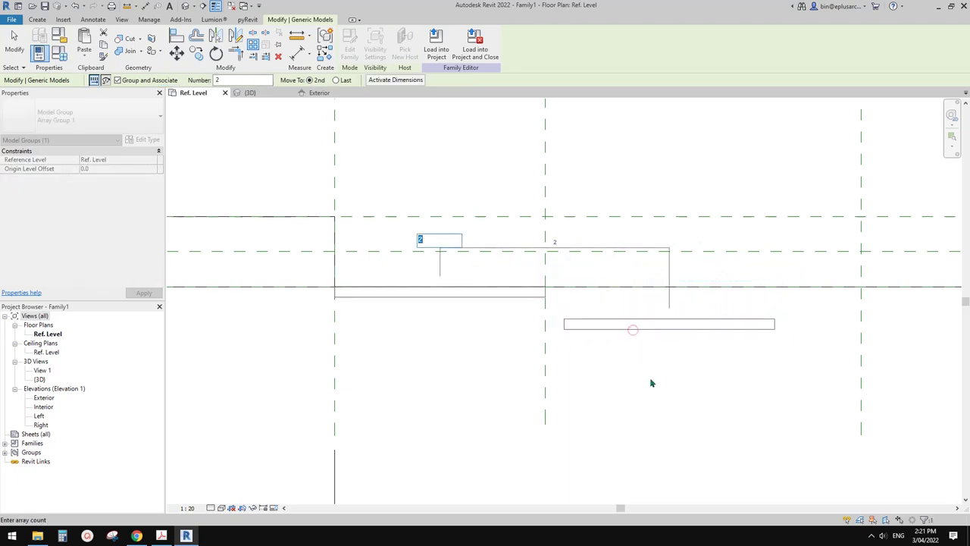
middle_click_drag(637, 372, 558, 368)
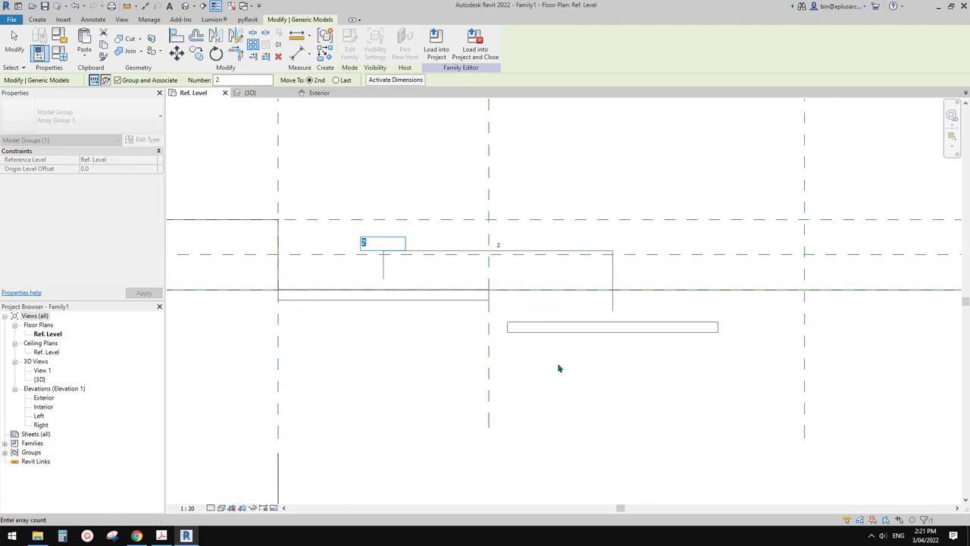
left_click(444, 352)
key("Escape")
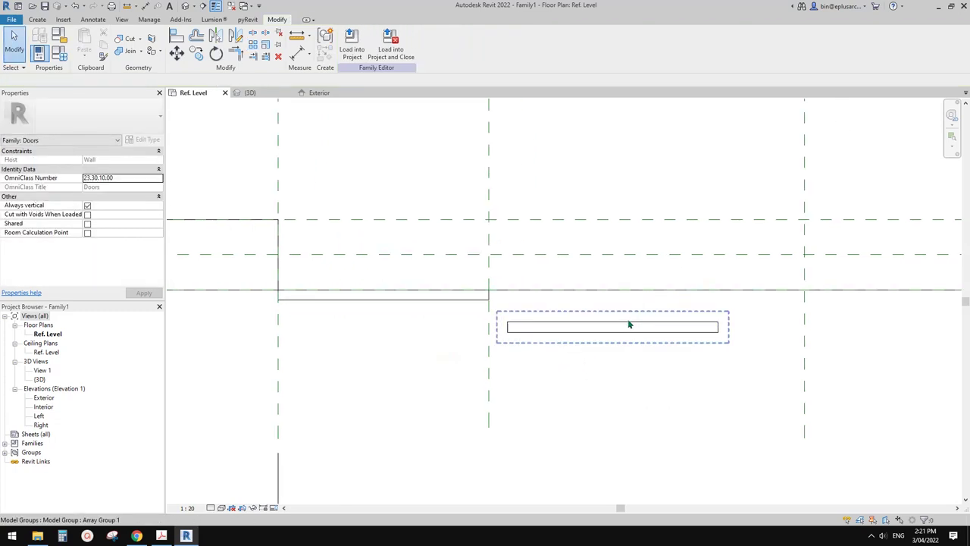
Label the panel array's count with the No. parameter
left_click(629, 325)
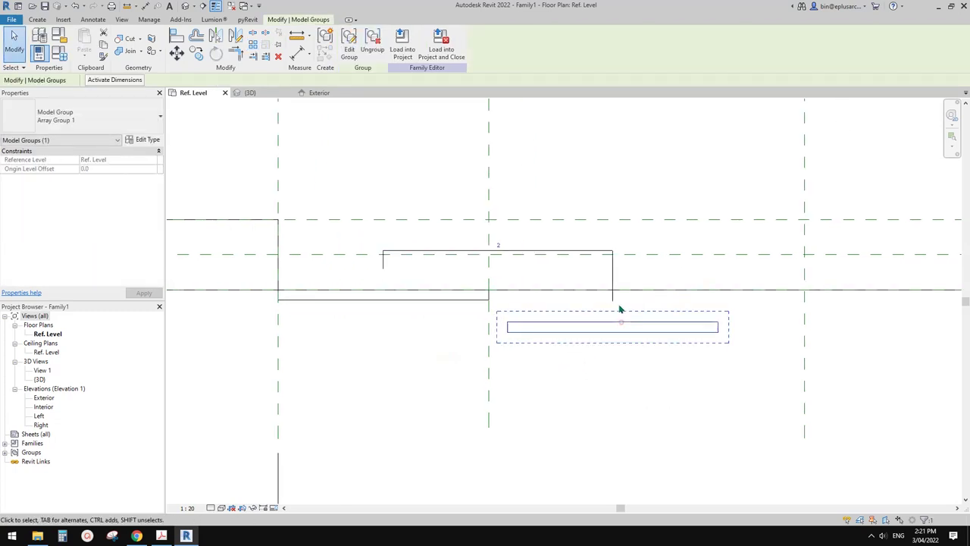
left_click(614, 265)
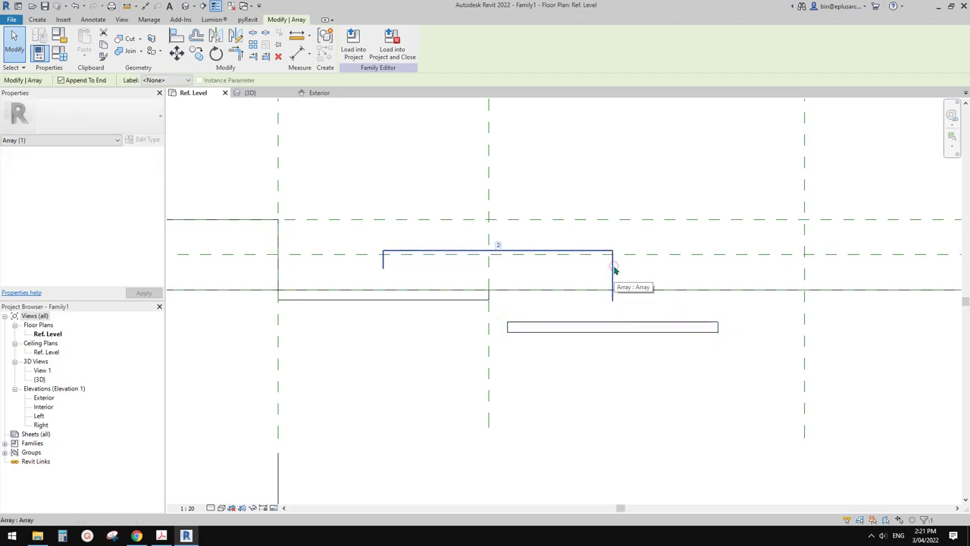
left_click(166, 81)
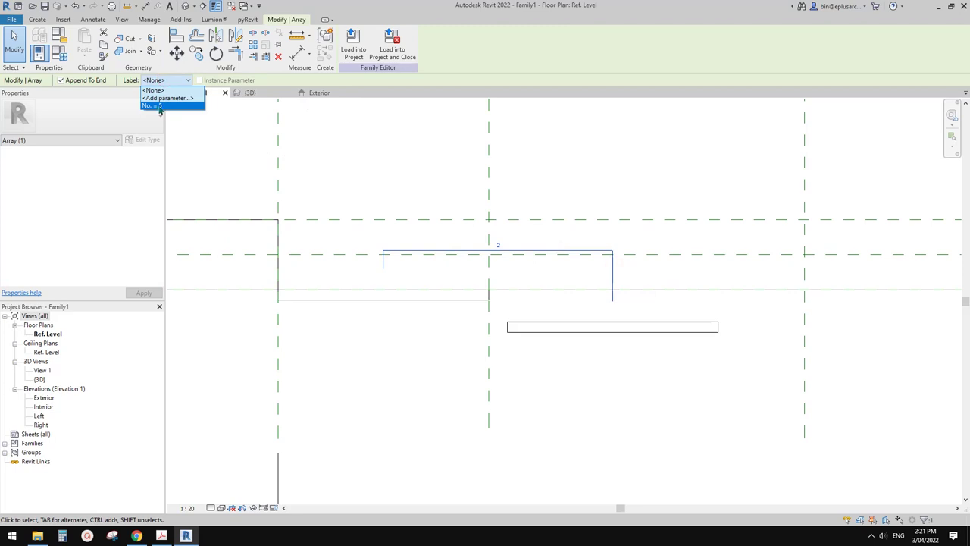
left_click(160, 105)
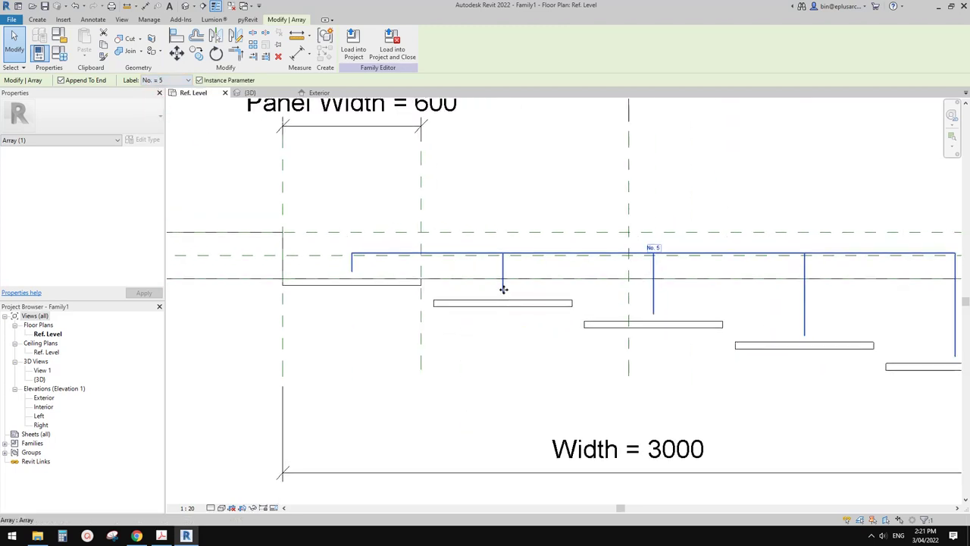
middle_click_drag(571, 320, 569, 321)
scroll(516, 326, "up", 1)
middle_click_drag(333, 312, 576, 322)
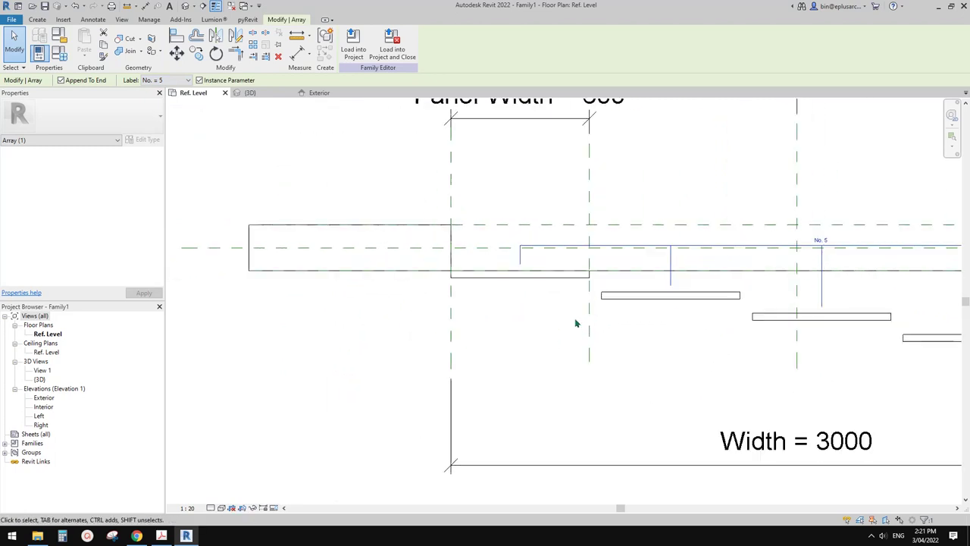
key("Escape")
left_click(501, 278)
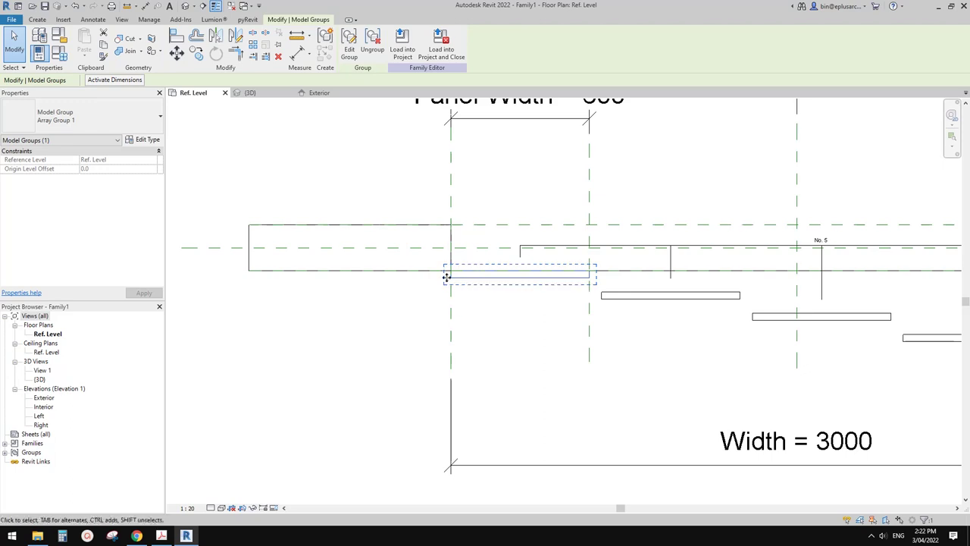
middle_click_drag(451, 289, 458, 294)
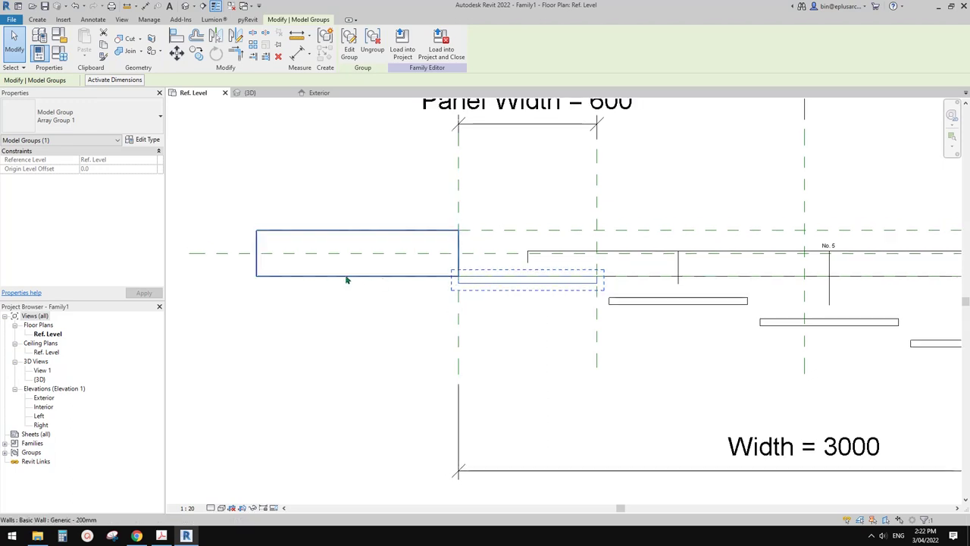
middle_click_drag(586, 290, 481, 292)
left_click(565, 323)
mouse_move(546, 318)
middle_mouse_down()
mouse_move(533, 319)
mouse_move(543, 337)
middle_mouse_up()
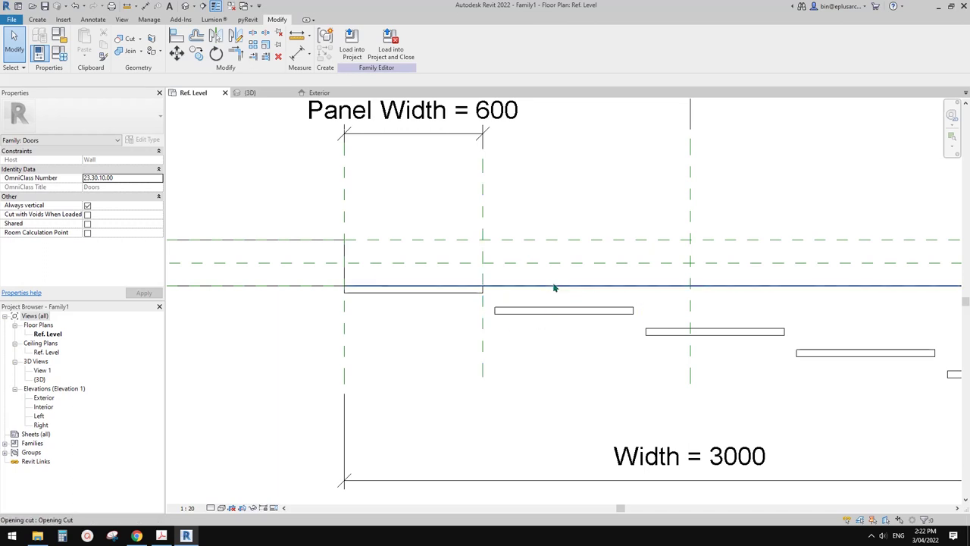
Align the near end of the array's second panel with the Panel Width reference plane and lock it
middle_click_drag(555, 313, 572, 312)
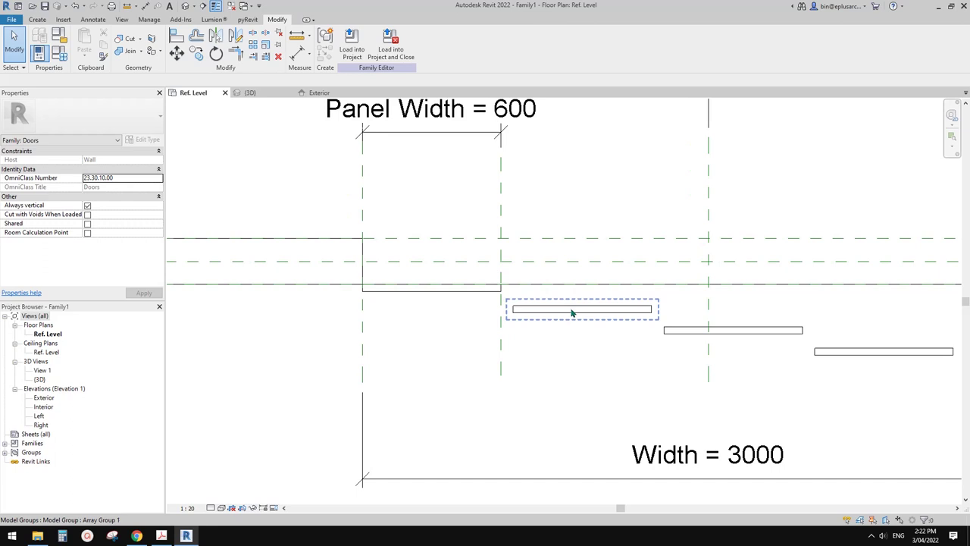
key("a")
key("l")
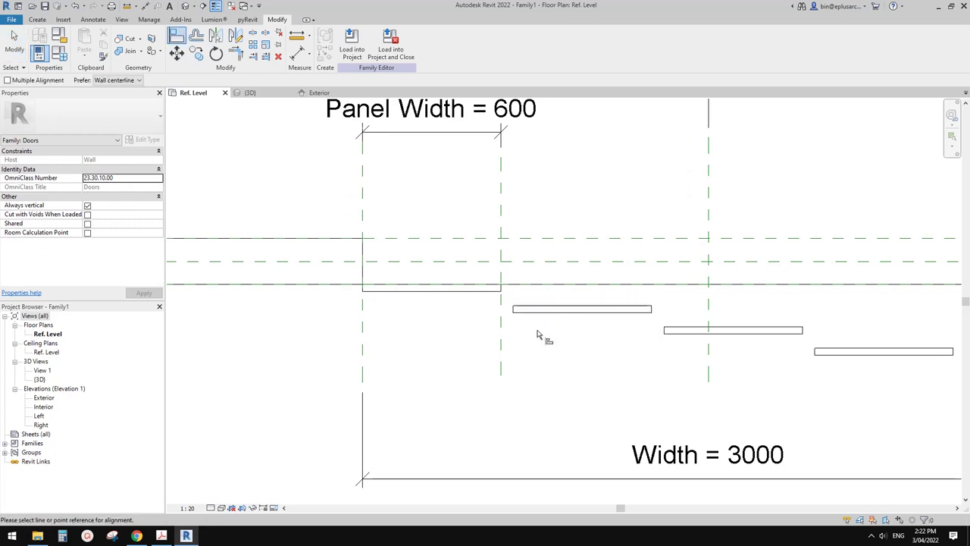
left_click(503, 338)
left_click(513, 311)
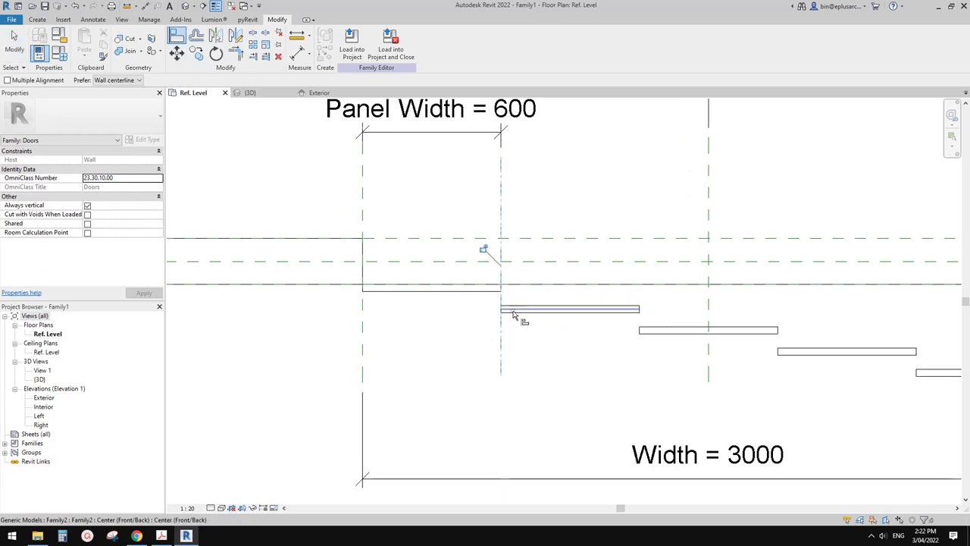
left_click(482, 250)
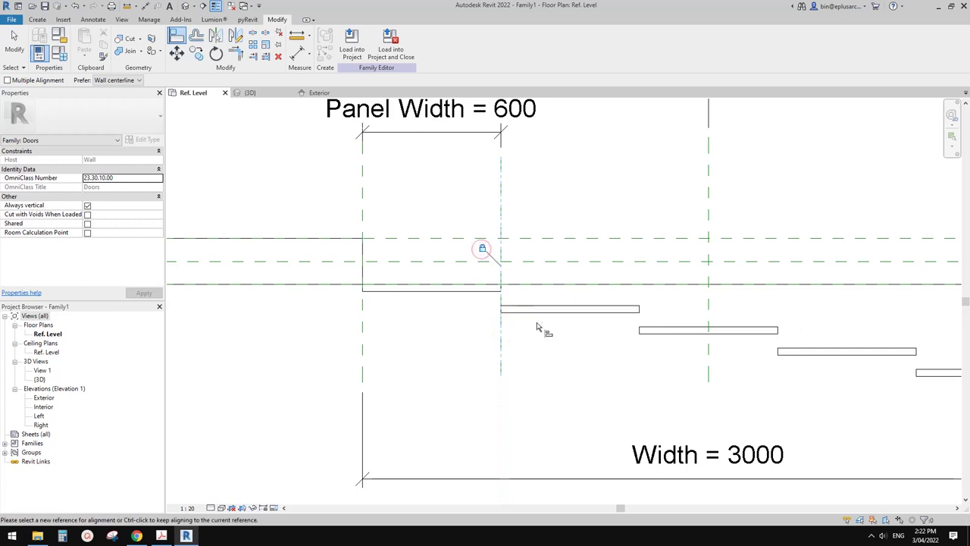
Align the array's second panel with the wall's interior face line and lock the alignment
left_click(553, 286)
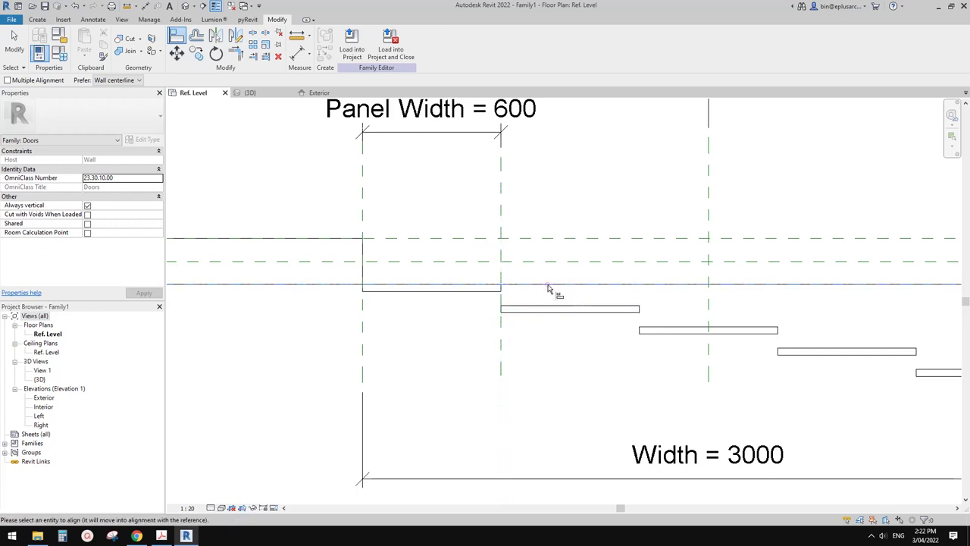
left_click(565, 309)
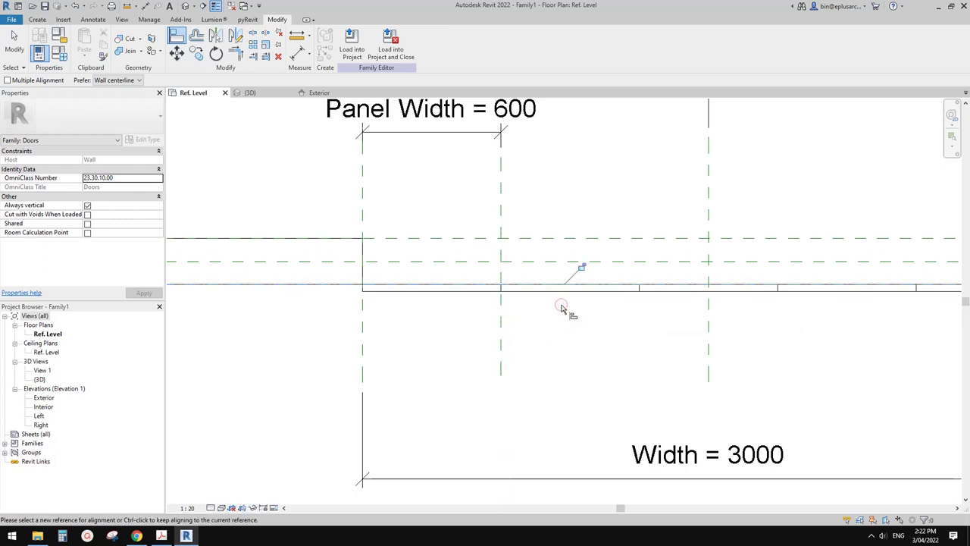
left_click(582, 268)
scroll(597, 285, "down", 2)
middle_click_drag(694, 323, 629, 319)
key("Escape")
key("Escape")
middle_click_drag(732, 338, 715, 340)
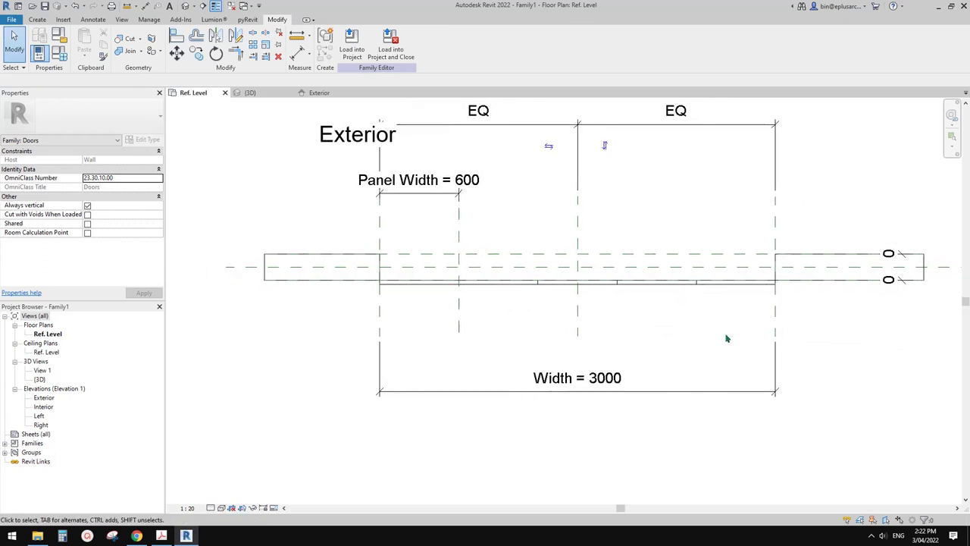
In the 3D view, open the first panel's array group for editing and select the nested panel inside it
left_click(185, 6)
middle_click_drag(553, 281, 596, 313, "shift")
left_click(533, 284)
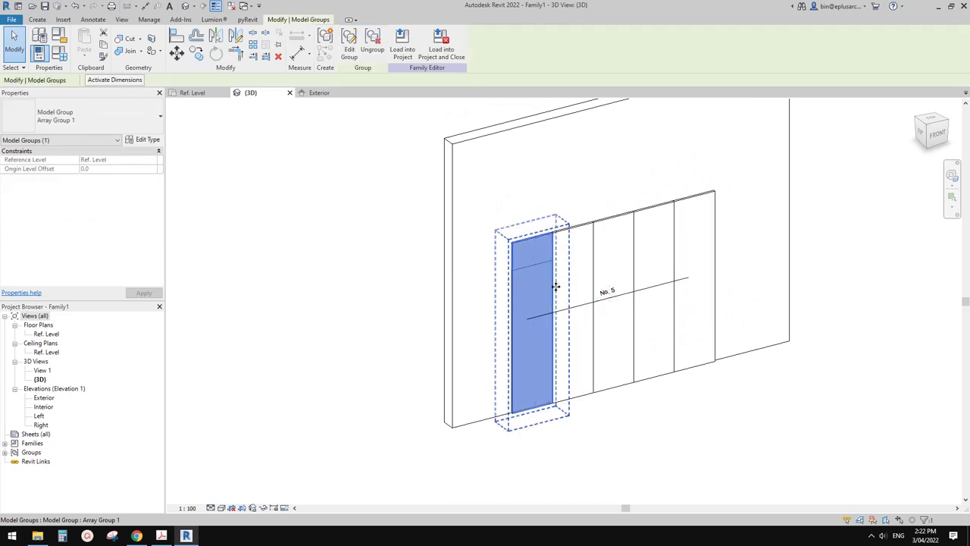
double_click(544, 286)
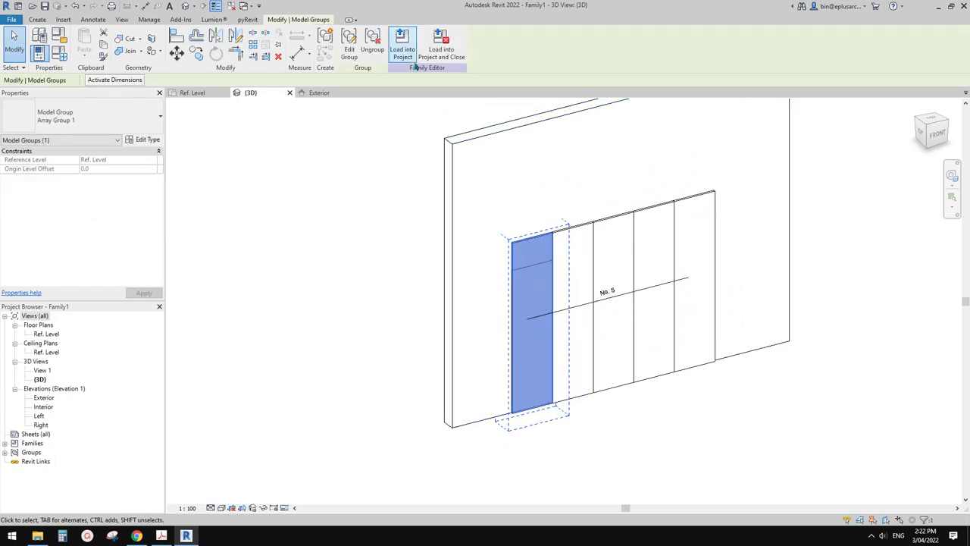
left_click(529, 268)
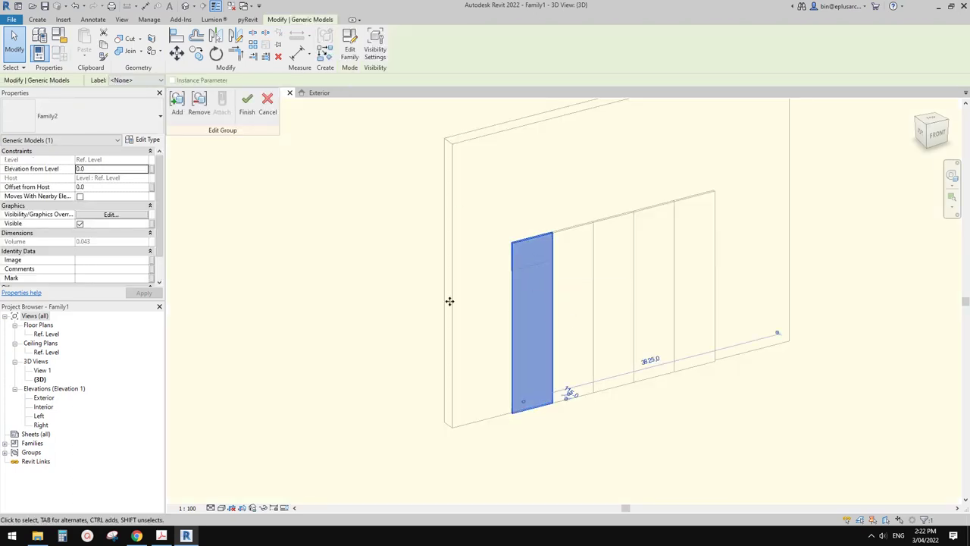
Associate the nested panel's H type parameter with the door family's Height parameter
left_click(144, 140)
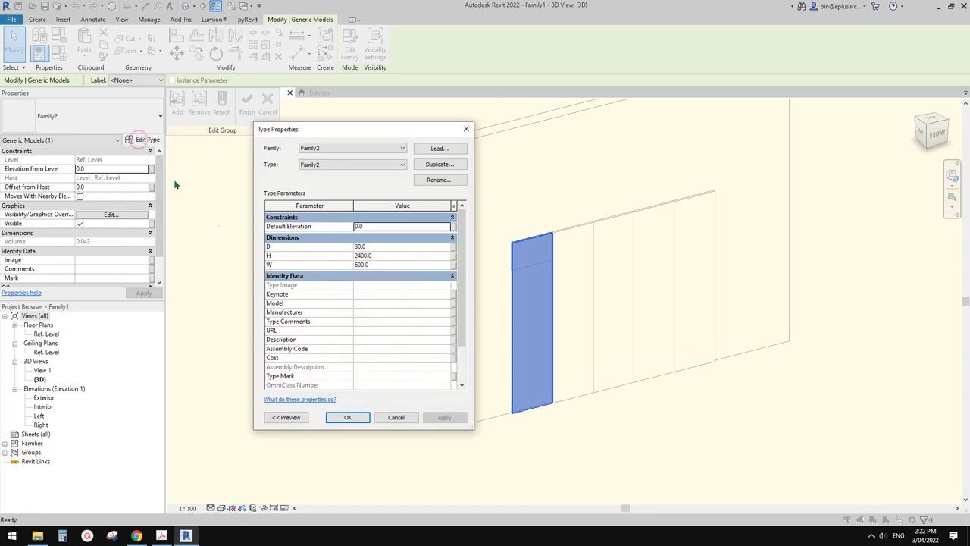
left_click(453, 255)
left_click(294, 270)
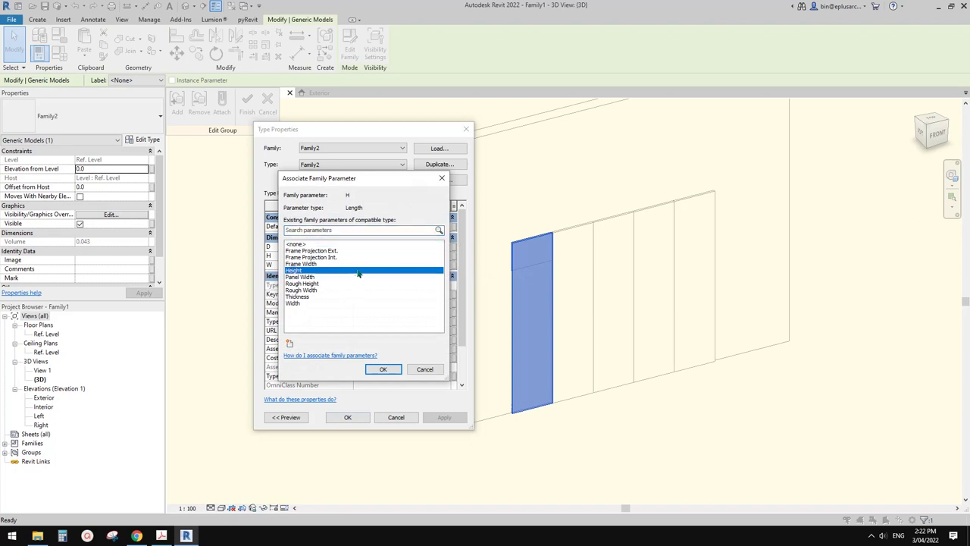
left_click(384, 370)
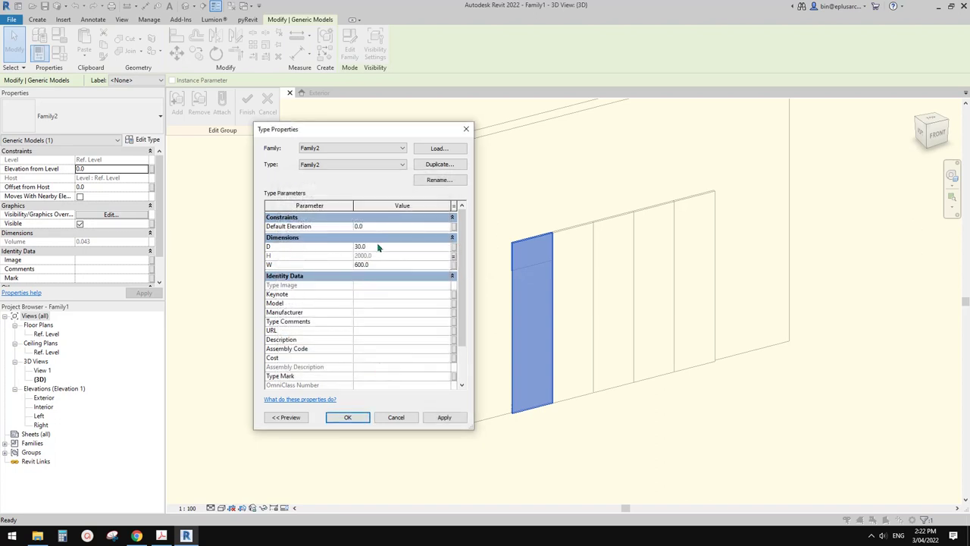
Associate the nested panel's D type parameter with the door family's Thickness parameter
left_click(453, 246)
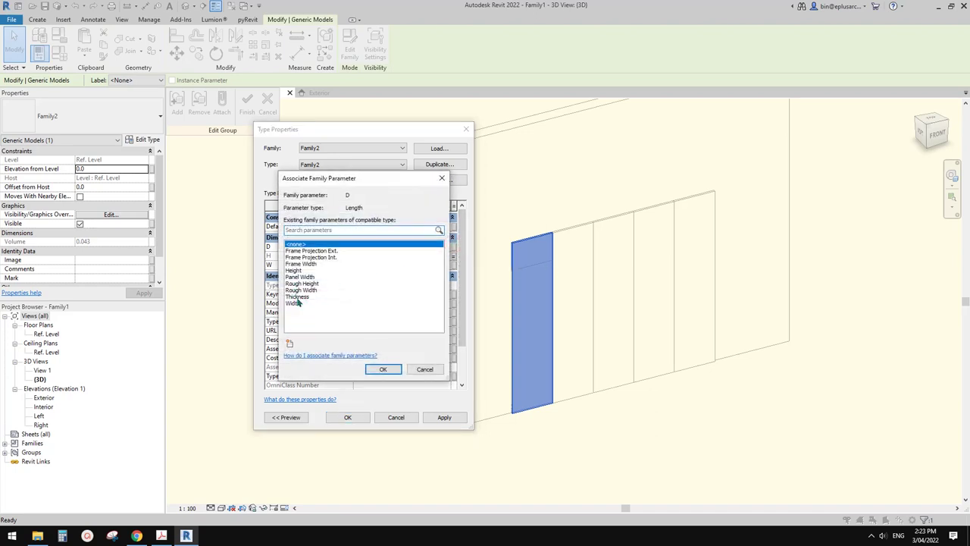
left_click_drag(342, 184, 398, 201)
left_click(339, 306)
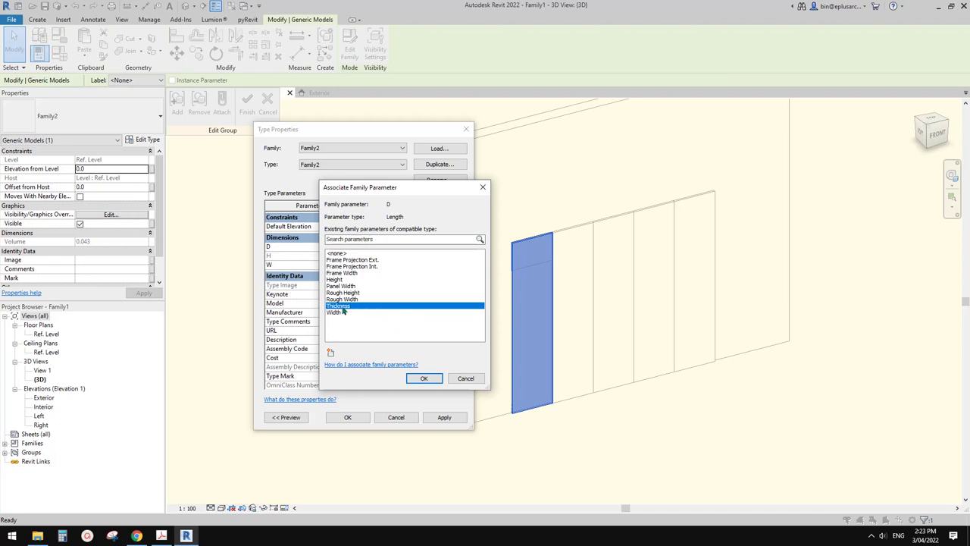
left_click(423, 378)
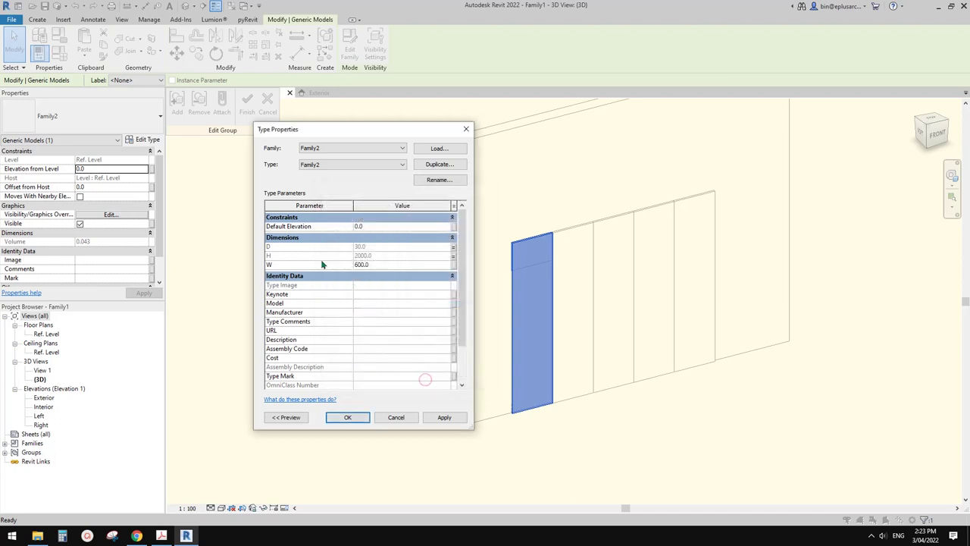
Associate the nested panel's W type parameter with the door family's Panel Width parameter and accept the type properties
left_click(454, 265)
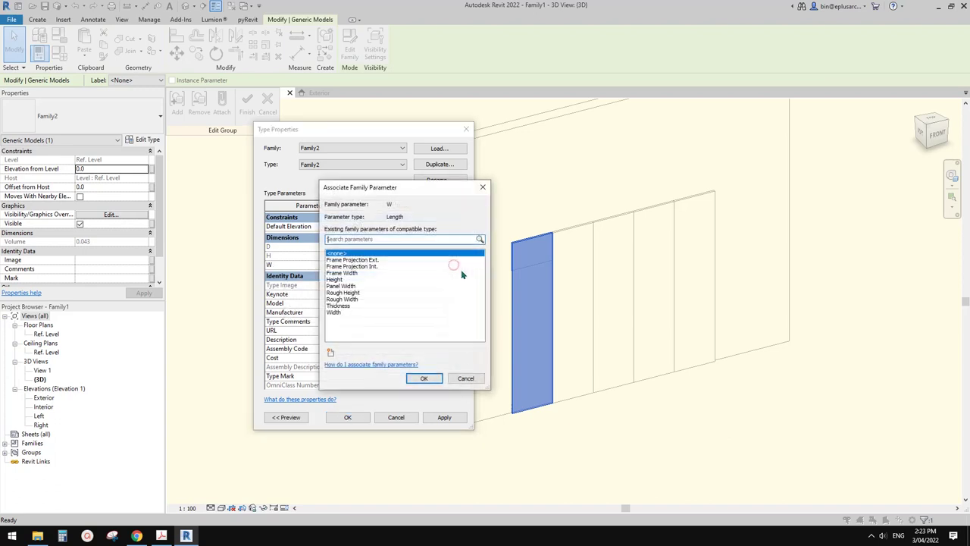
left_click(346, 286)
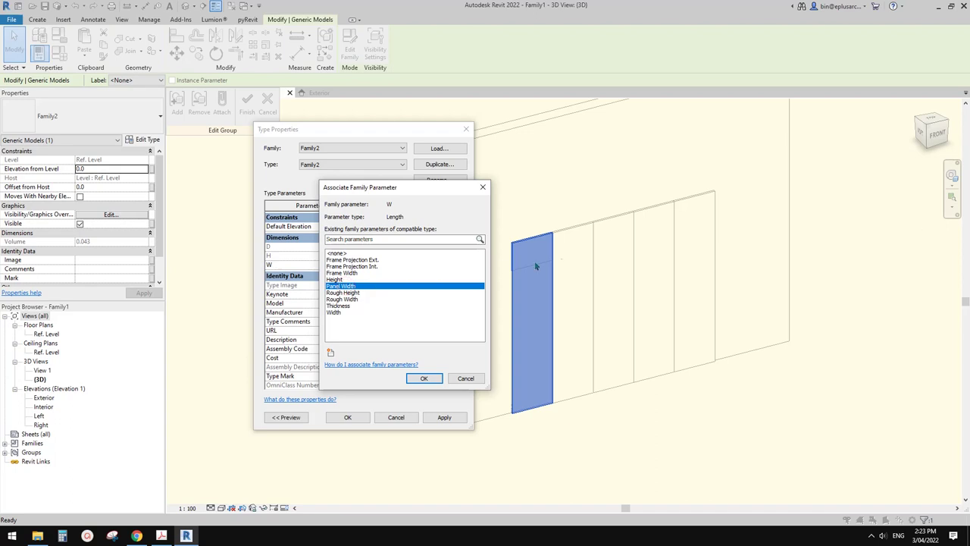
left_click(424, 378)
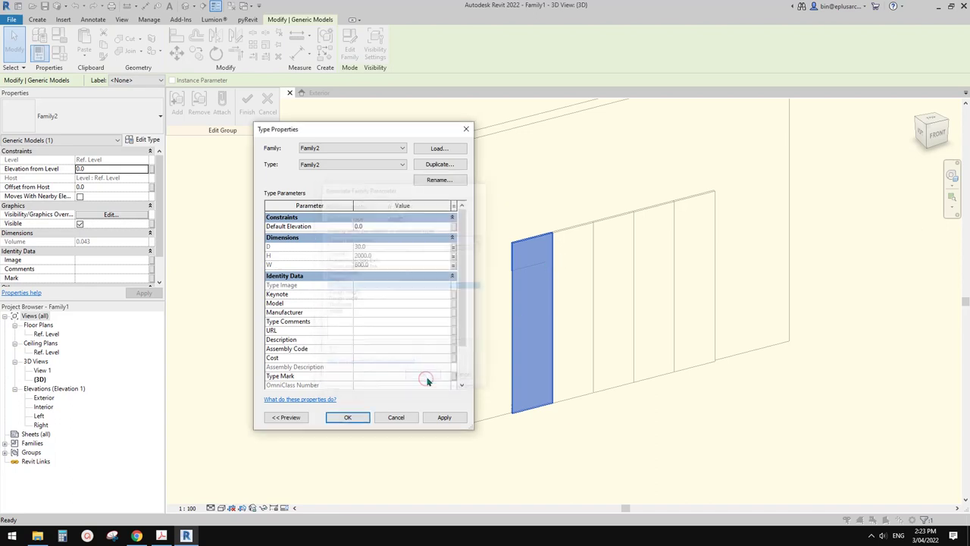
left_click(348, 419)
middle_click_drag(613, 343, 594, 320)
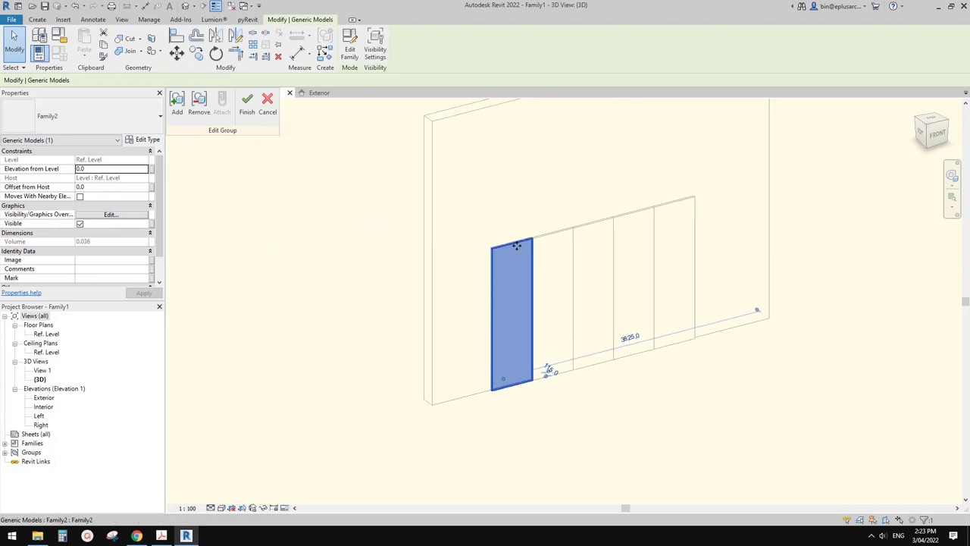
Finish editing the first panel's array group and clear the selection
middle_click_drag(513, 251, 485, 311, "shift")
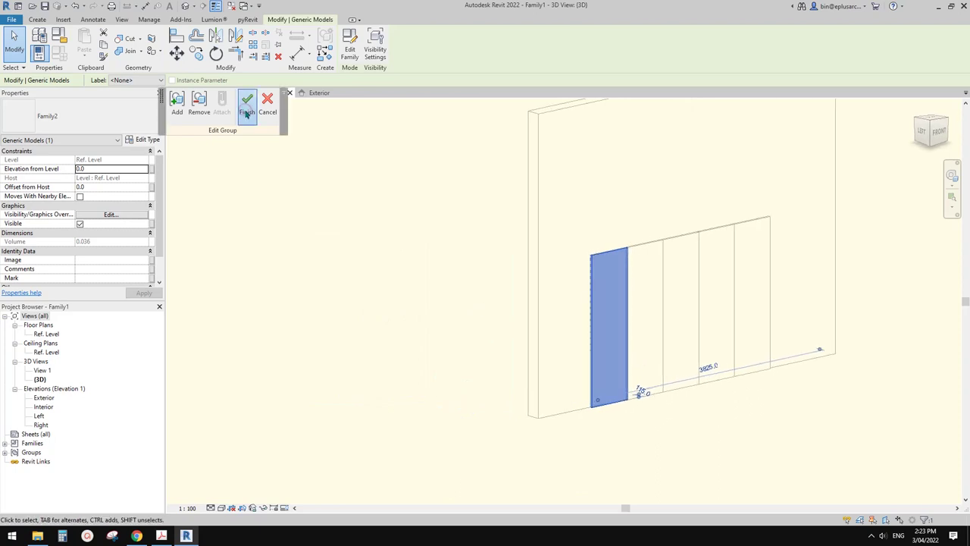
left_click(247, 101)
middle_click_drag(577, 270, 515, 301)
key("Escape")
Set the door family's Height parameter to 2400 and apply it to the model
left_click(60, 53)
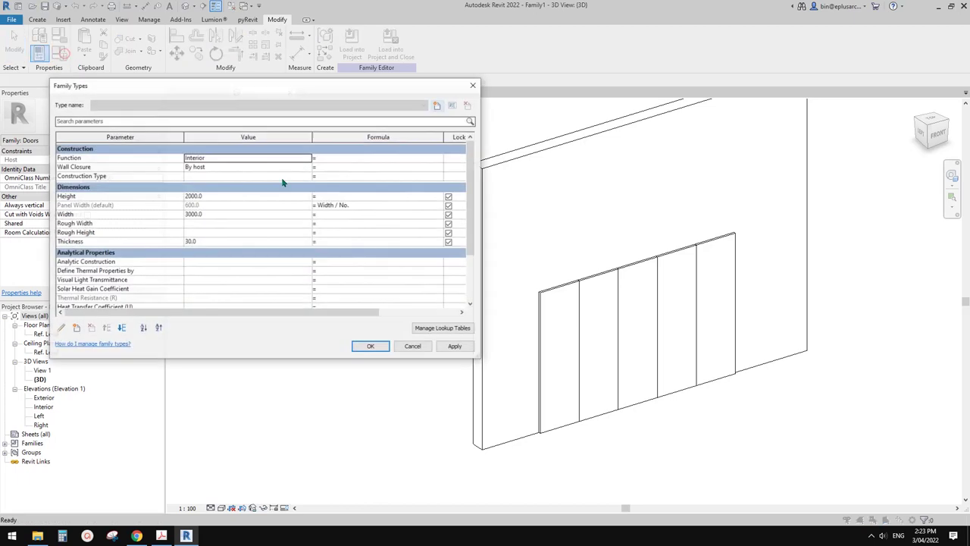
left_click(229, 196)
type("2400")
left_click(462, 349)
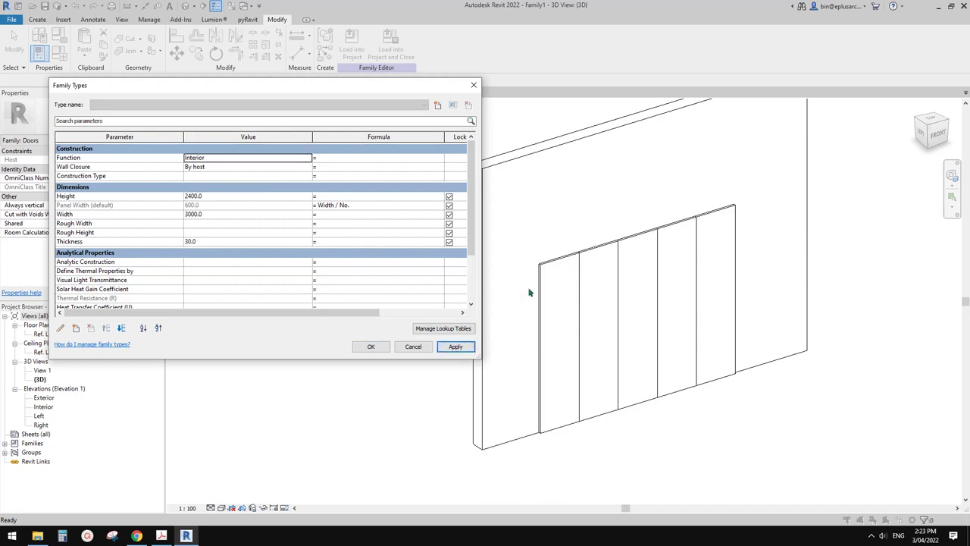
Check the panels from both sides of the wall, then set the number of panels (No.) to 4 in the family types
left_click(373, 346)
middle_click_drag(373, 346, 559, 263, "shift")
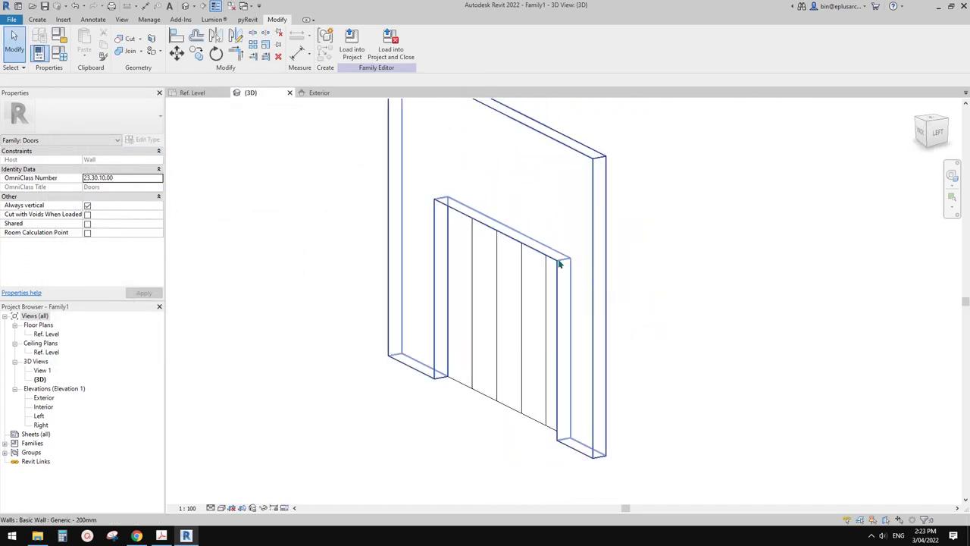
middle_click_drag(559, 303, 389, 314, "shift")
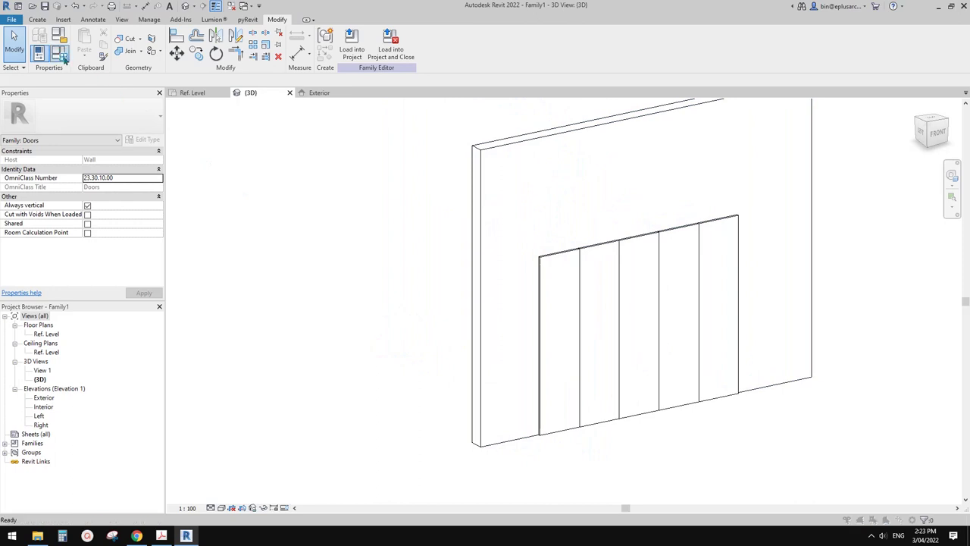
left_click(63, 59)
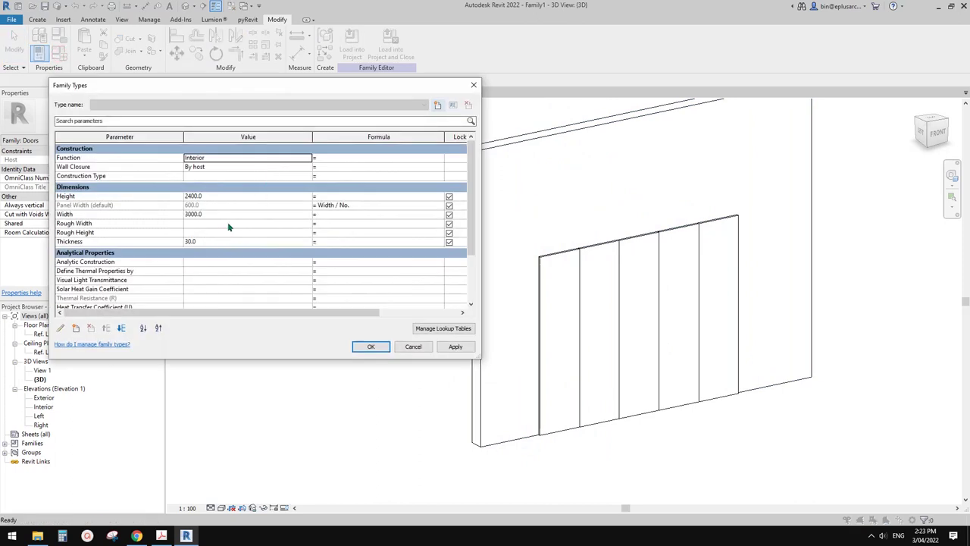
scroll(262, 251, "down", 3)
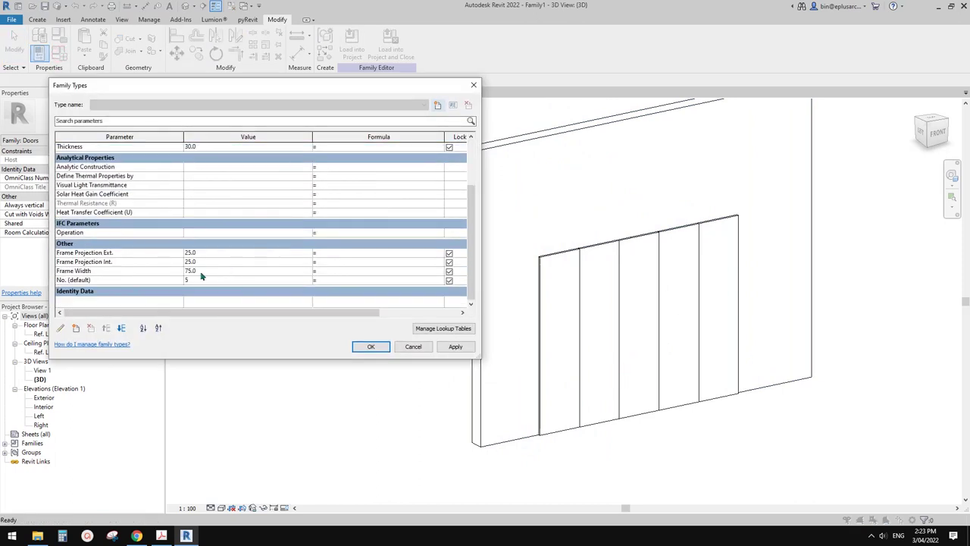
left_click(220, 280)
type("4")
left_click(454, 346)
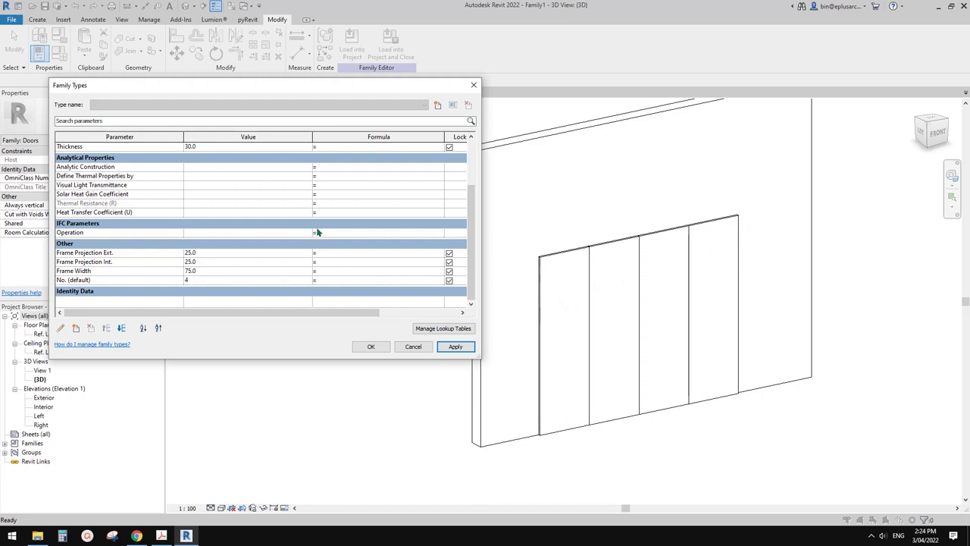
Set the door family's Width to 4500 and apply it to the model
scroll(227, 231, "up", 4)
left_click(227, 214)
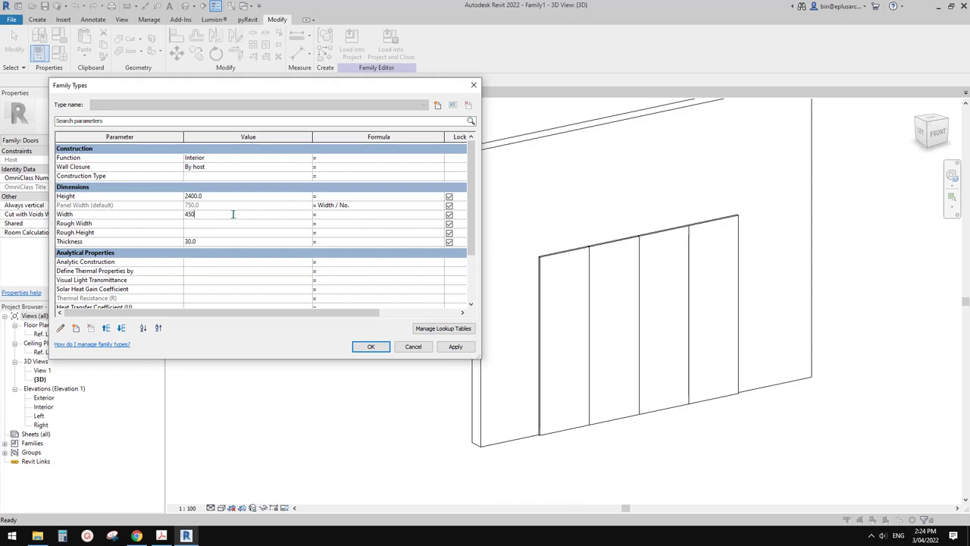
left_click(456, 345)
left_click(371, 347)
middle_click_drag(370, 348, 596, 312, "shift")
key("Escape")
Set the number of panels (No.) to 6 in the family types and apply the change
left_click(59, 52)
scroll(197, 284, "down", 5)
double_click(196, 281)
type("6")
left_click(455, 346)
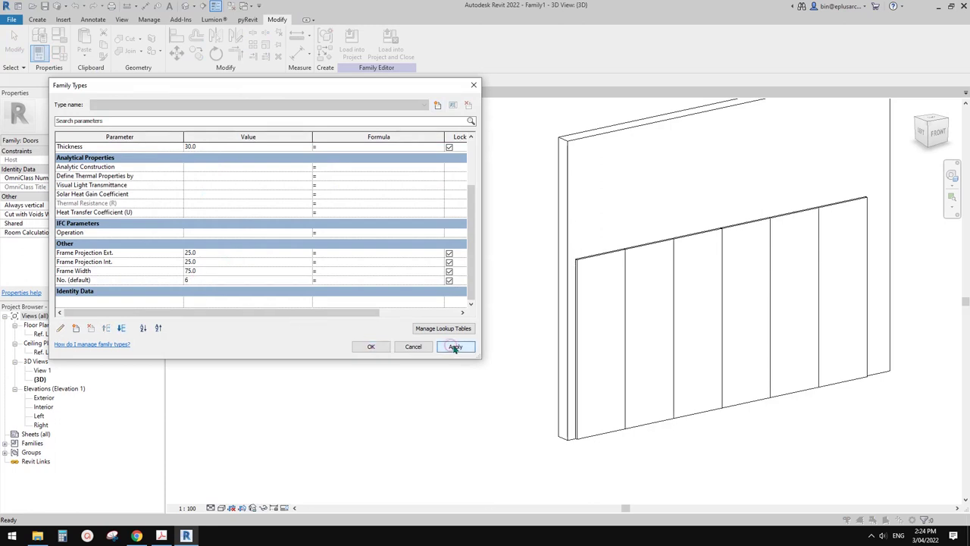
left_click(371, 346)
middle_click_drag(677, 257, 660, 288)
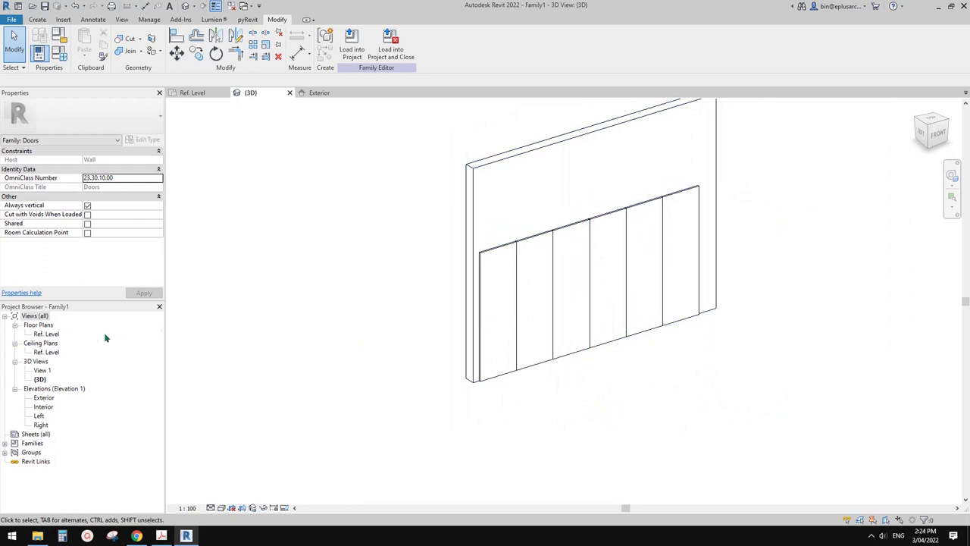
Open the Ref. Level floor plan and bring the full door width into view
double_click(46, 334)
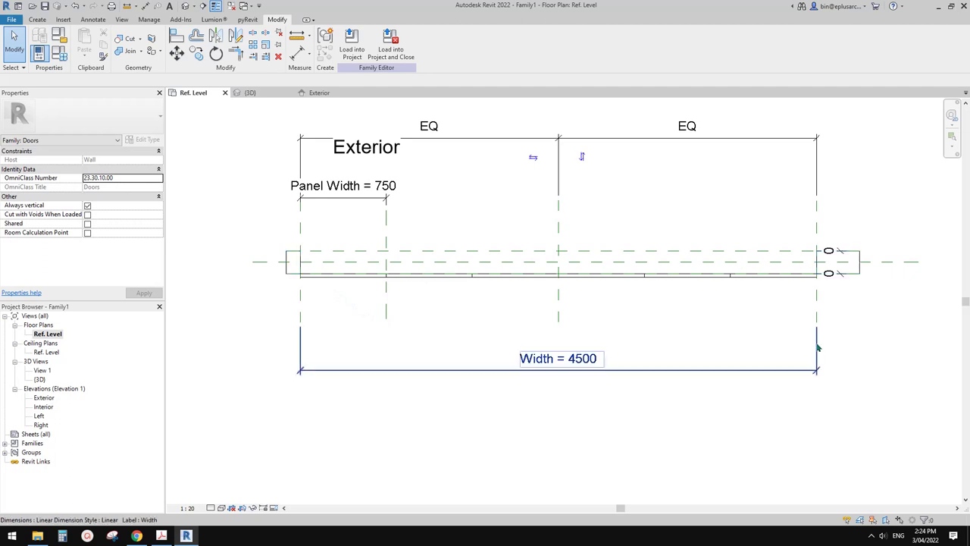
middle_click_drag(792, 328, 731, 249)
scroll(730, 249, "down", 1)
middle_click_drag(767, 275, 730, 244)
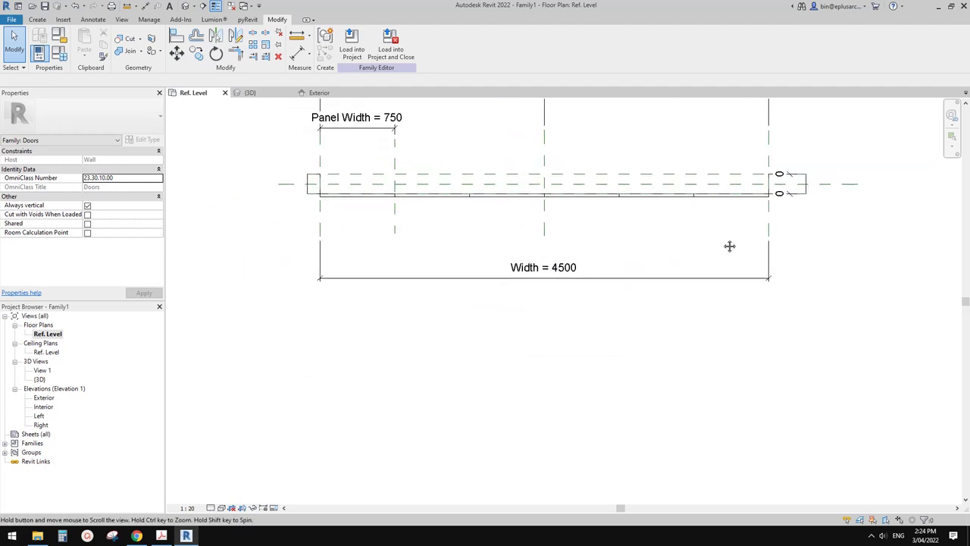
middle_click_drag(659, 244, 684, 249)
middle_click_drag(601, 235, 622, 244)
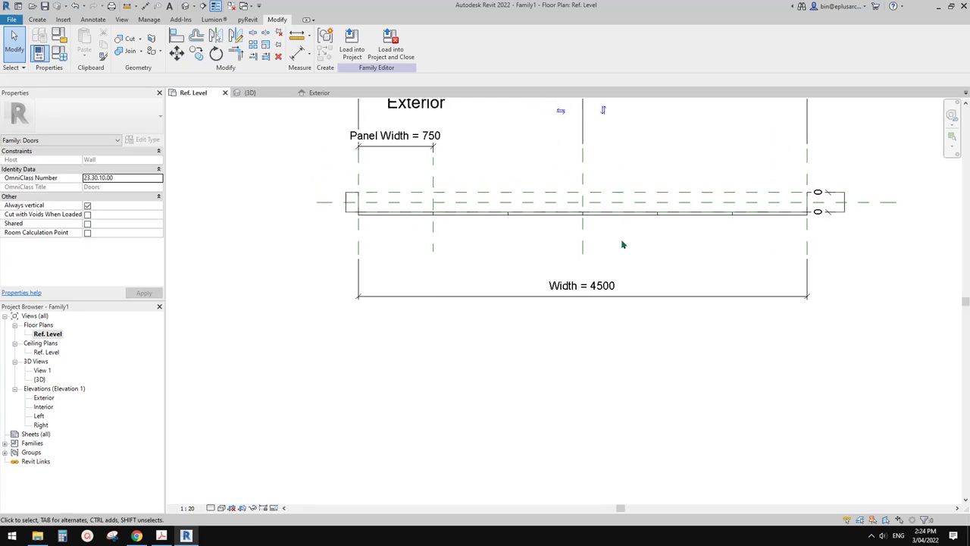
Draw a 4500 mm reference line along the wall's interior face, from the Left reference plane to the opening's opposite end
left_click(37, 19)
middle_click_drag(284, 145, 270, 143)
middle_click_drag(425, 164, 396, 167)
middle_click_drag(704, 216, 692, 222)
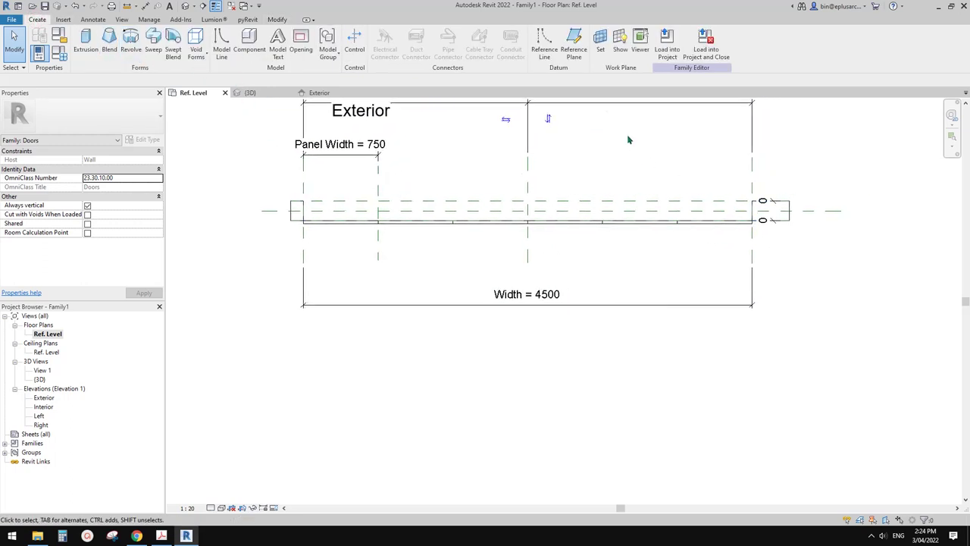
middle_click_drag(628, 279, 666, 286)
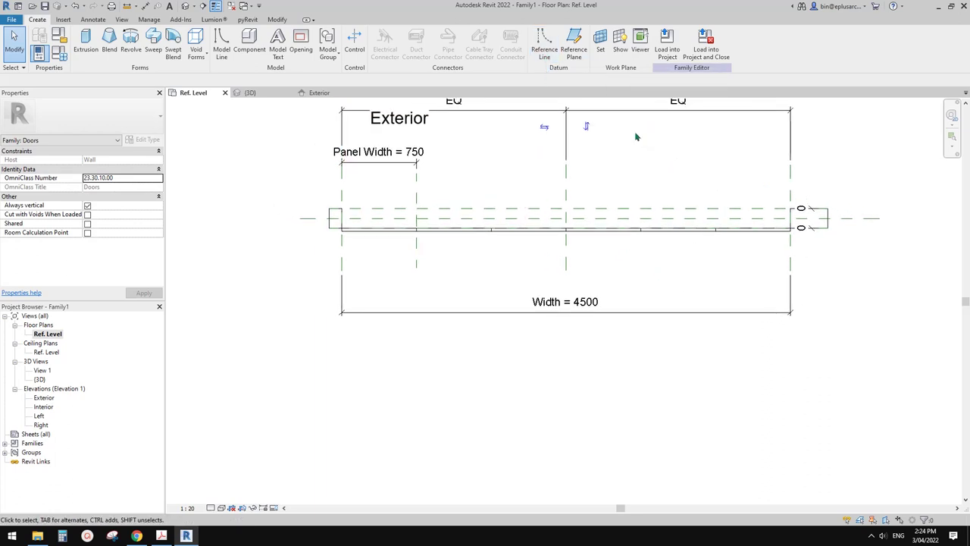
left_click(544, 45)
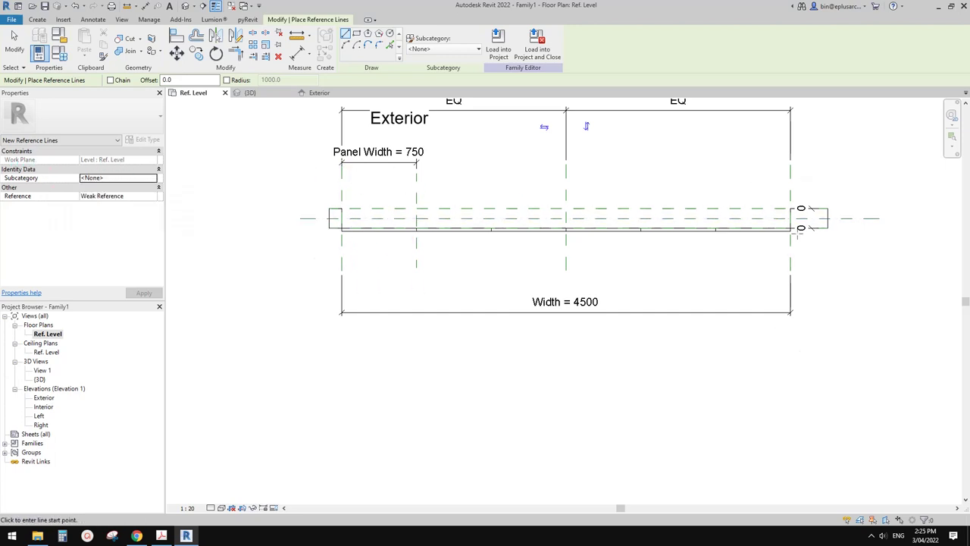
middle_click_drag(545, 265, 517, 271)
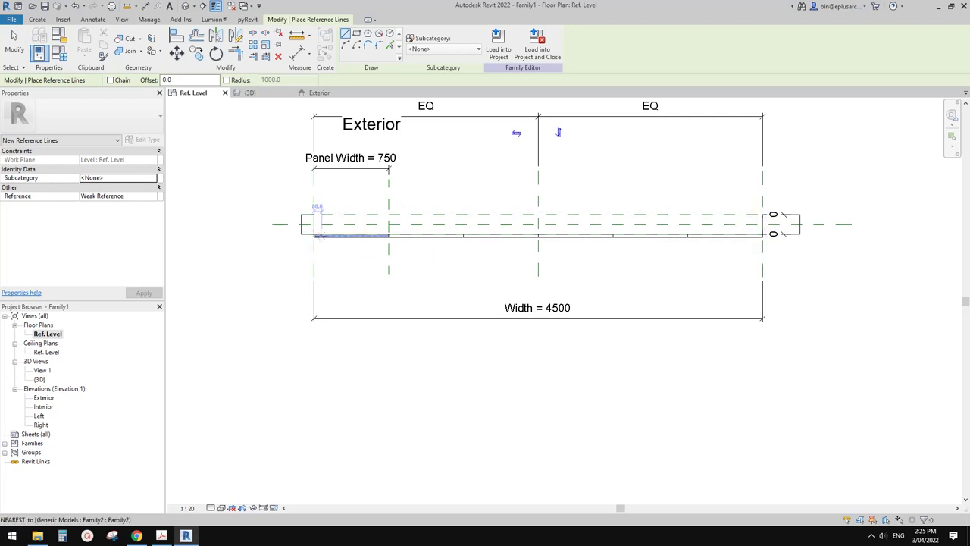
scroll(322, 234, "up", 2)
left_click(307, 233)
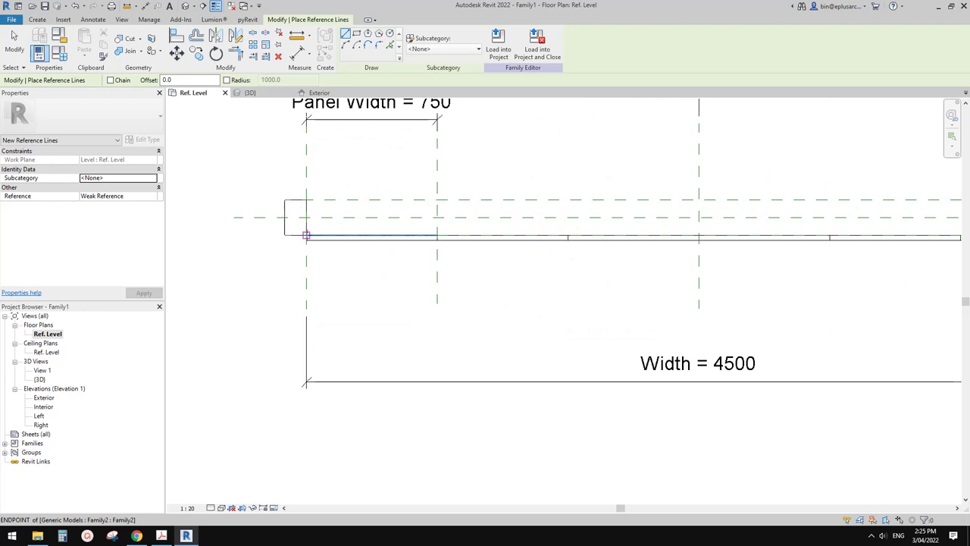
scroll(402, 225, "down", 2)
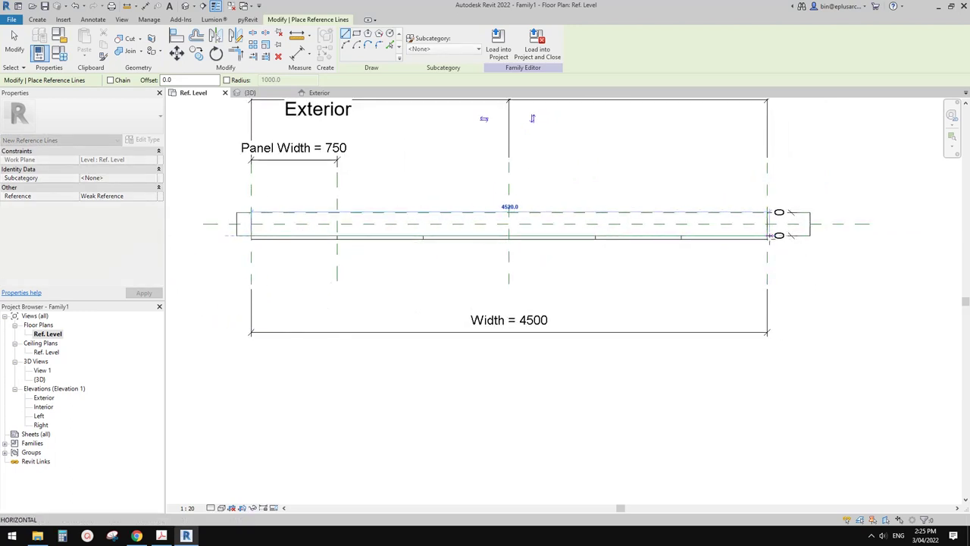
scroll(766, 241, "up", 1)
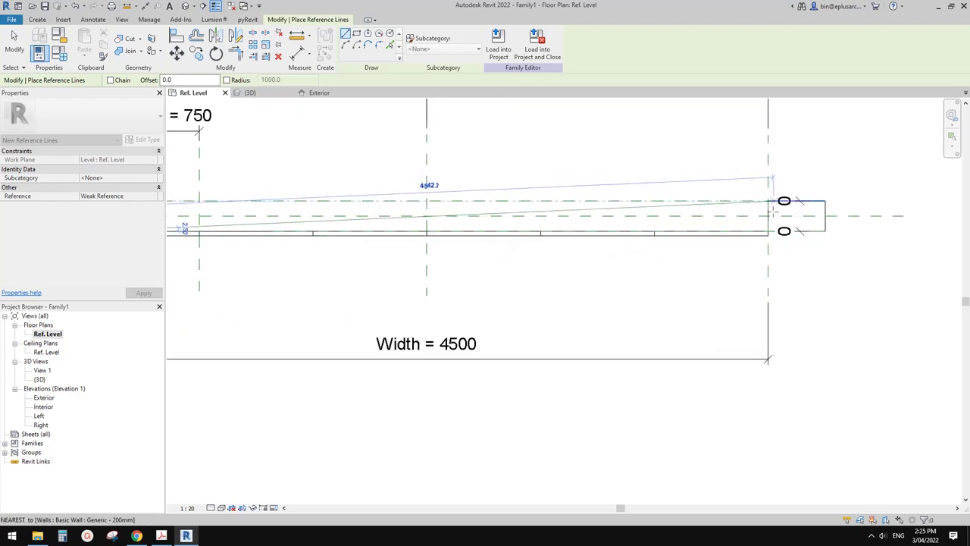
left_click(768, 231)
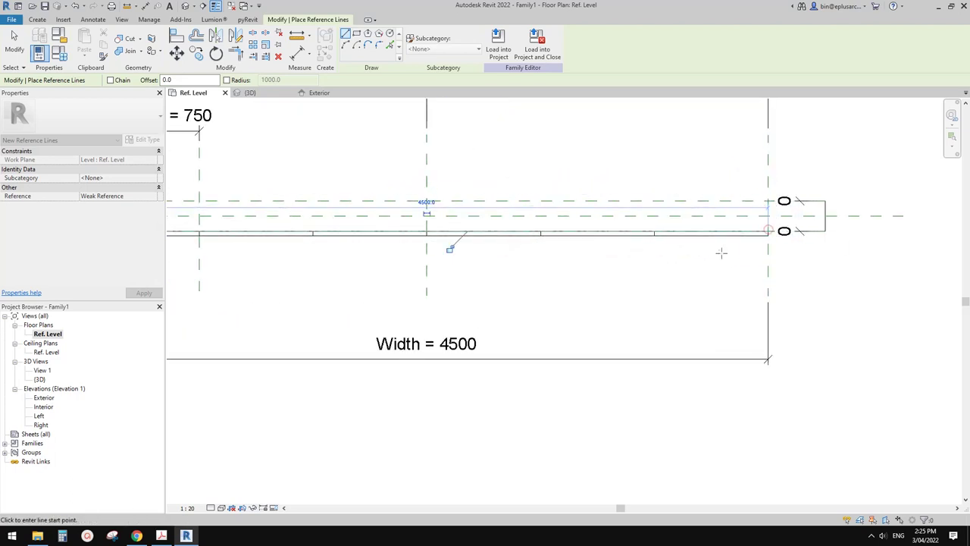
Examine the alignment constraints offered on the new reference line and finish placing reference lines
scroll(754, 269, "down", 2)
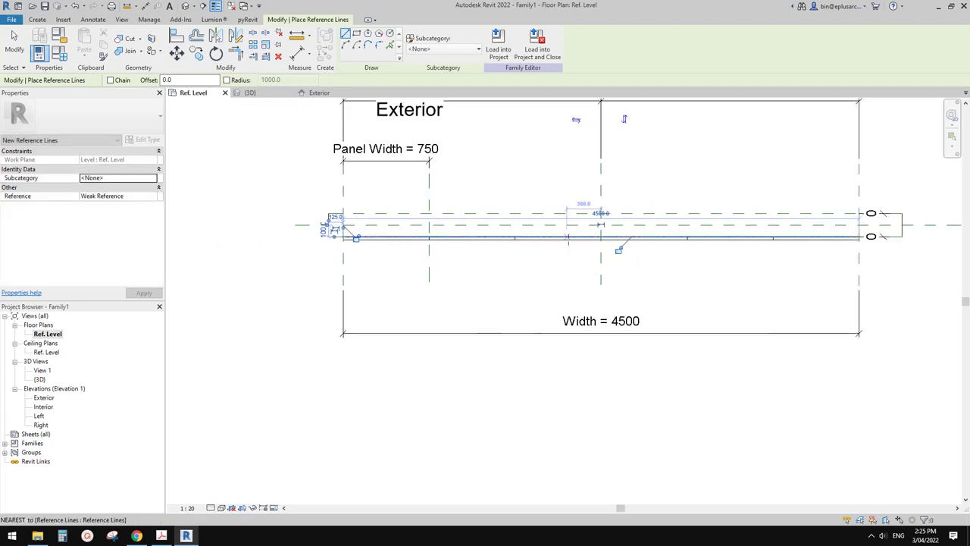
scroll(623, 248, "up", 3)
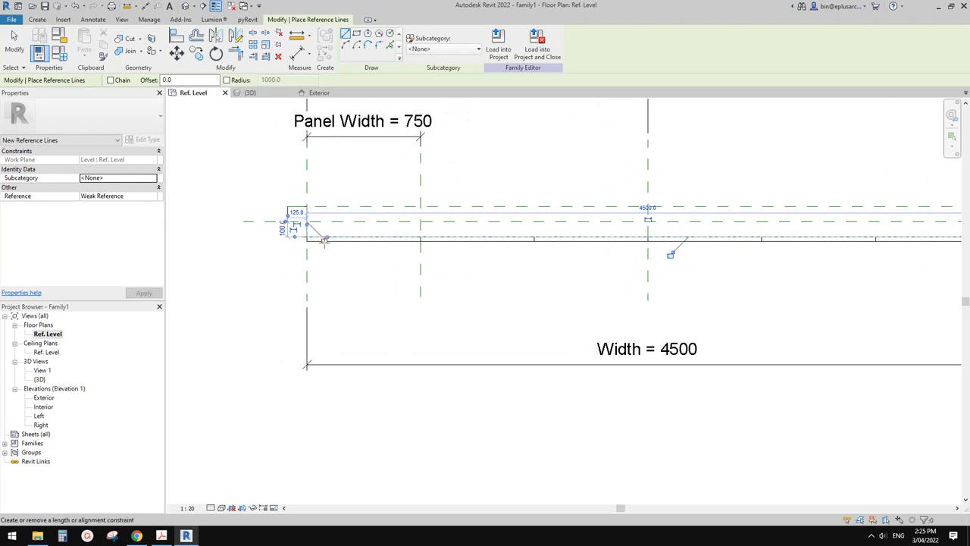
scroll(320, 230, "up", 1)
middle_click_drag(325, 241, 377, 244)
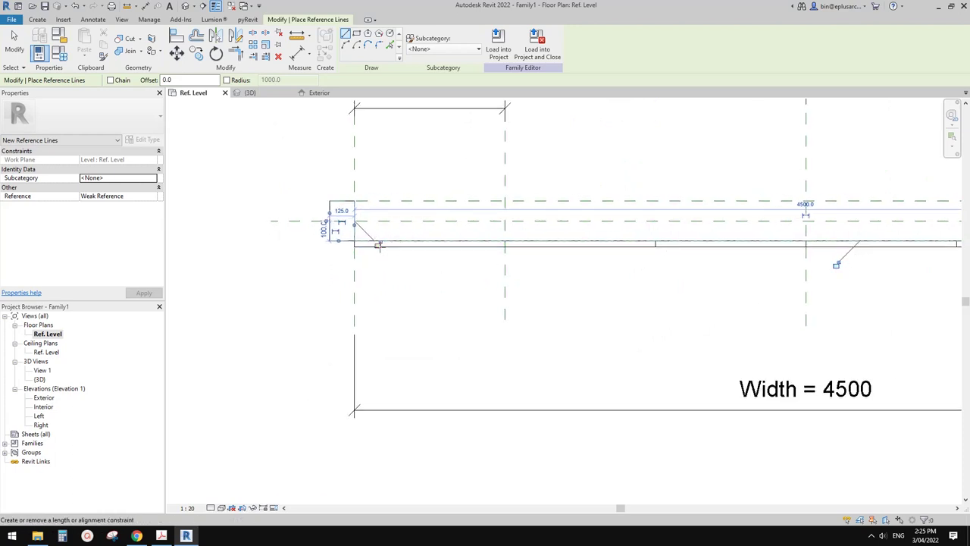
mouse_move(745, 256)
middle_mouse_down()
mouse_move(729, 263)
mouse_move(779, 263)
mouse_move(744, 264)
middle_mouse_up()
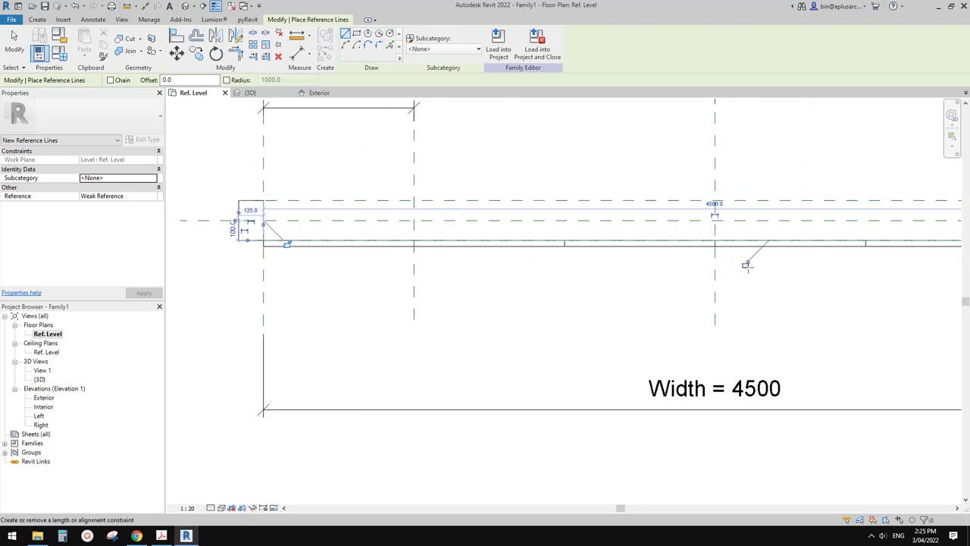
middle_click_drag(416, 264, 452, 271)
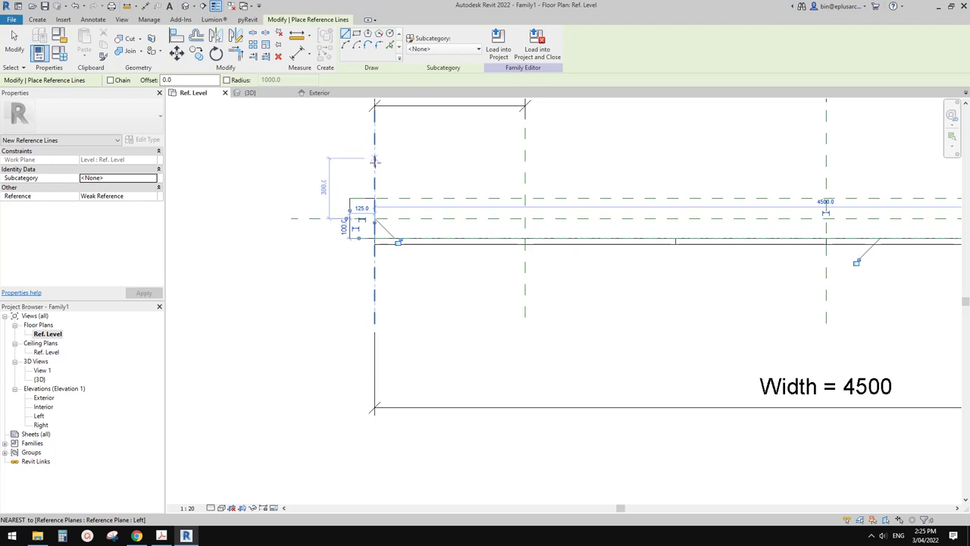
key("Escape")
Select the new reference line among the elements overlapping it at the panels
middle_click_drag(431, 227, 479, 258)
scroll(469, 243, "down", 1)
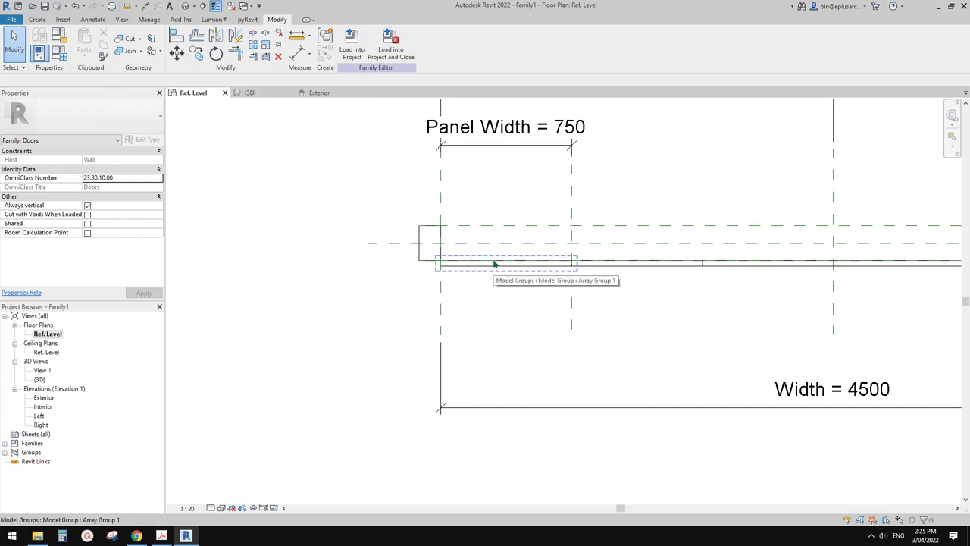
key("Tab")
left_click(494, 263)
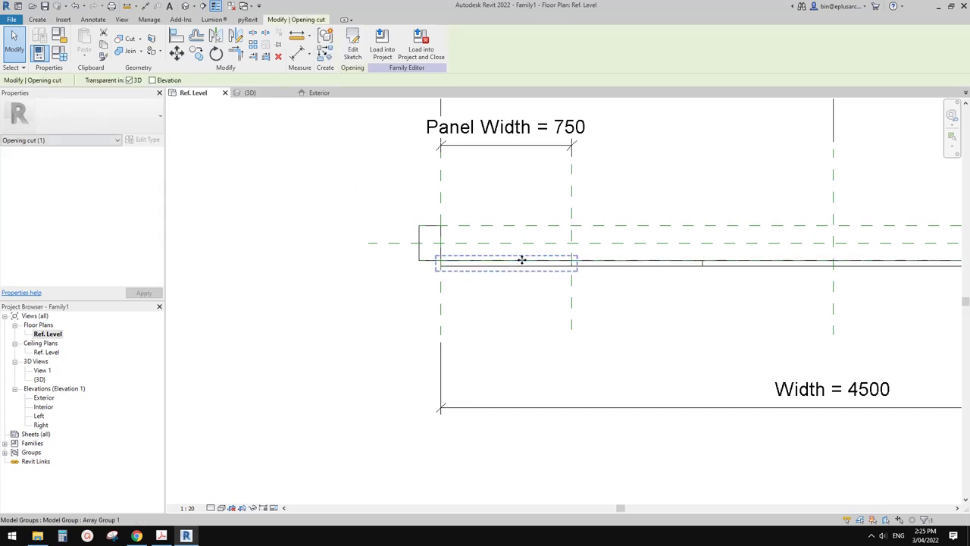
left_click(521, 260)
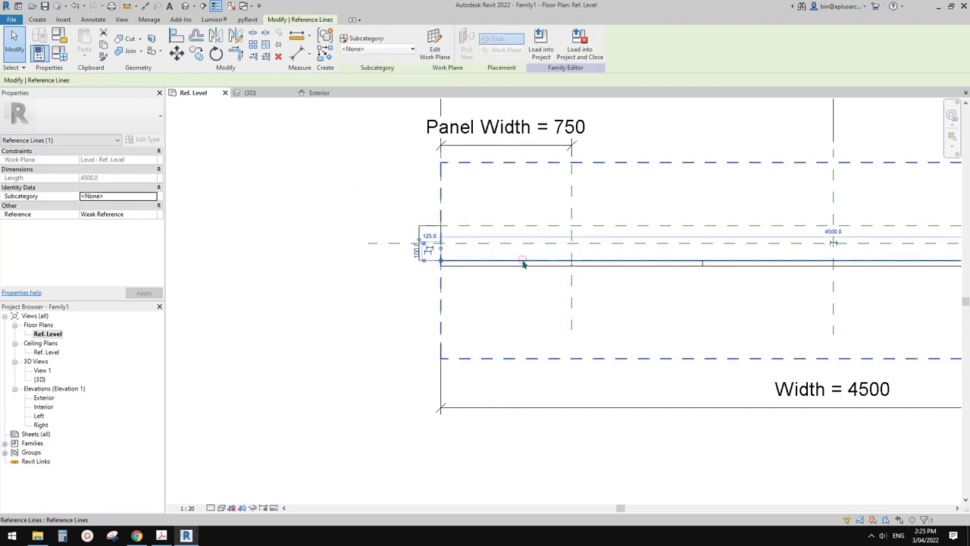
scroll(442, 275, "down", 4)
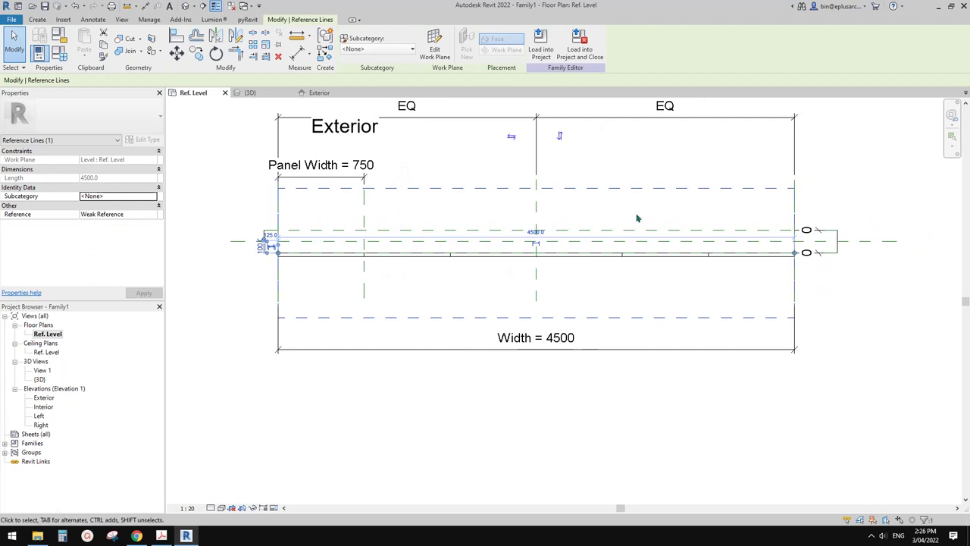
middle_click_drag(406, 258, 467, 263)
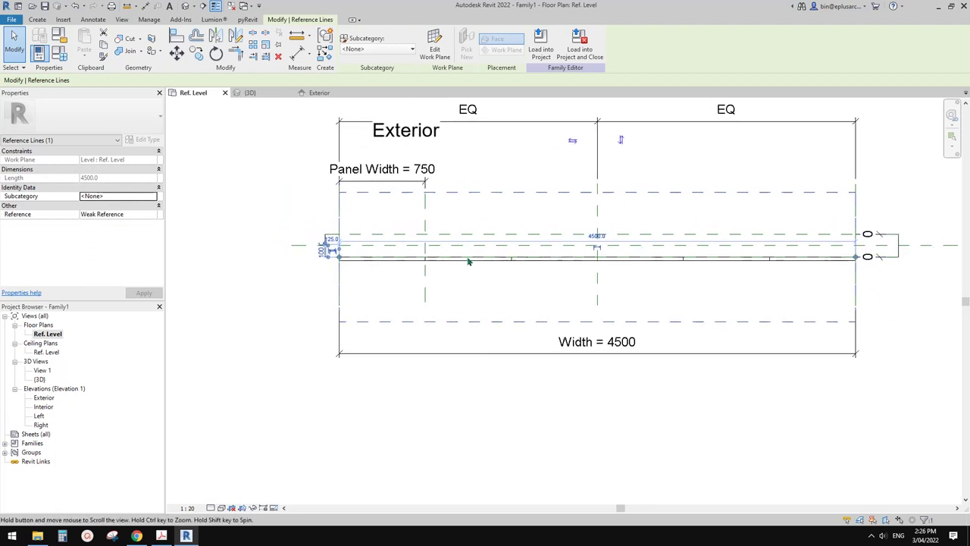
Add the Left and Interior reference planes to the selection and check the selected categories with the filter
left_click(342, 295, "ctrl")
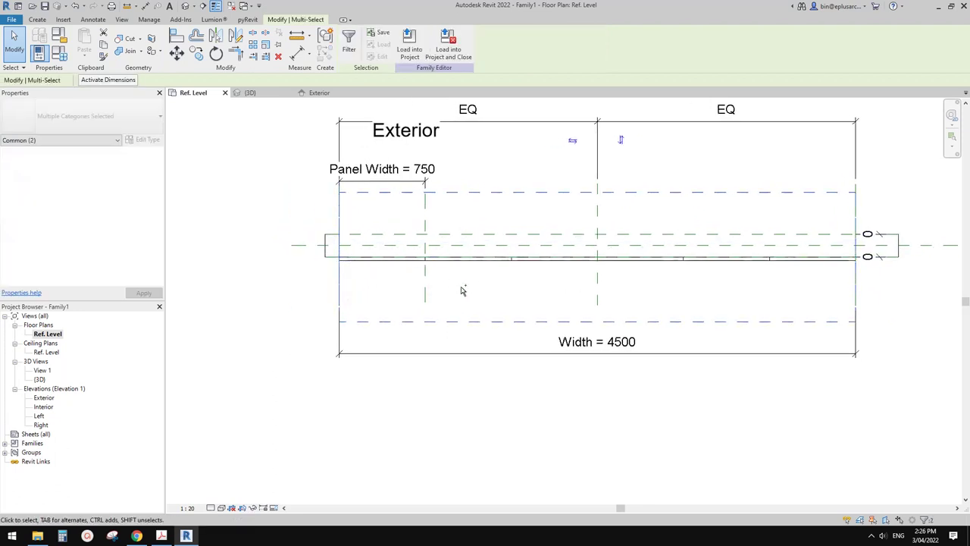
key("Tab")
key("Tab")
key("Tab")
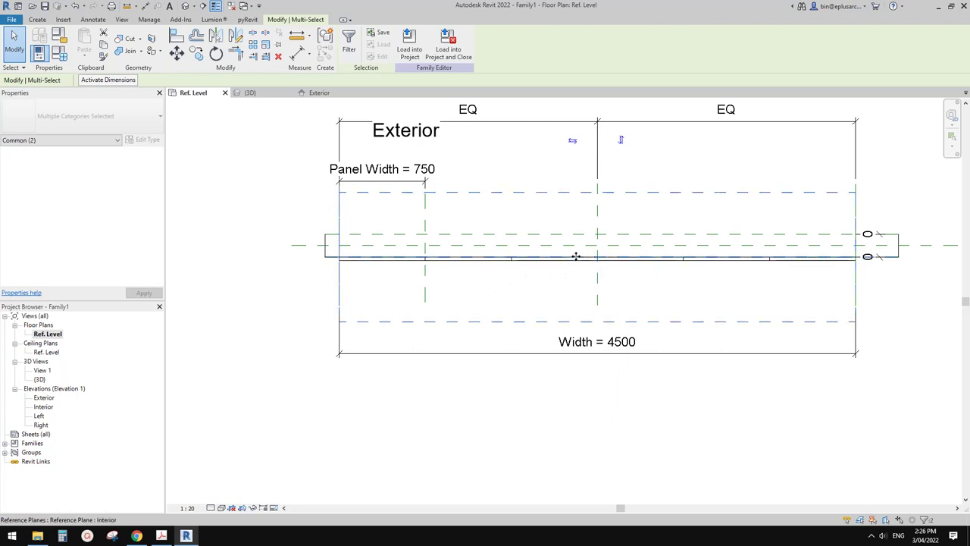
left_click(576, 256, "ctrl")
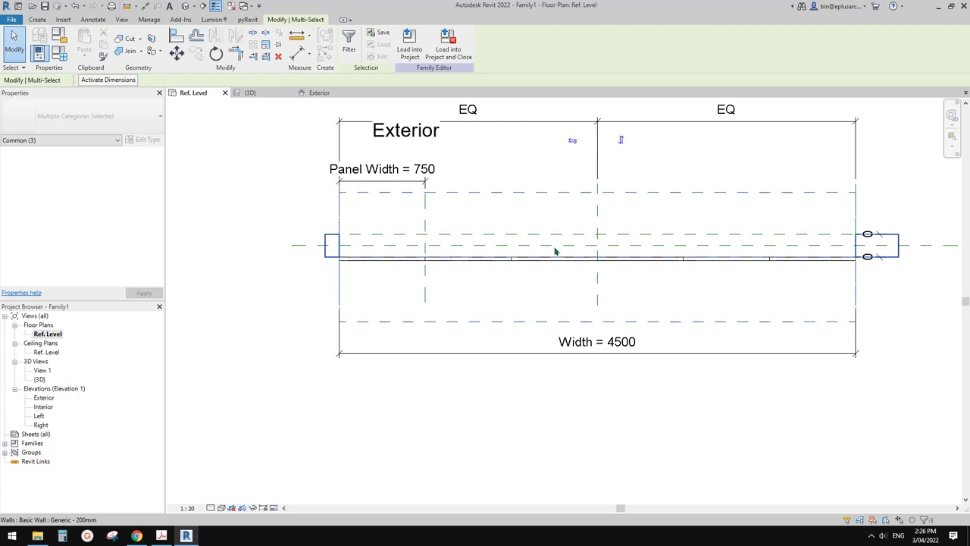
left_click(348, 44)
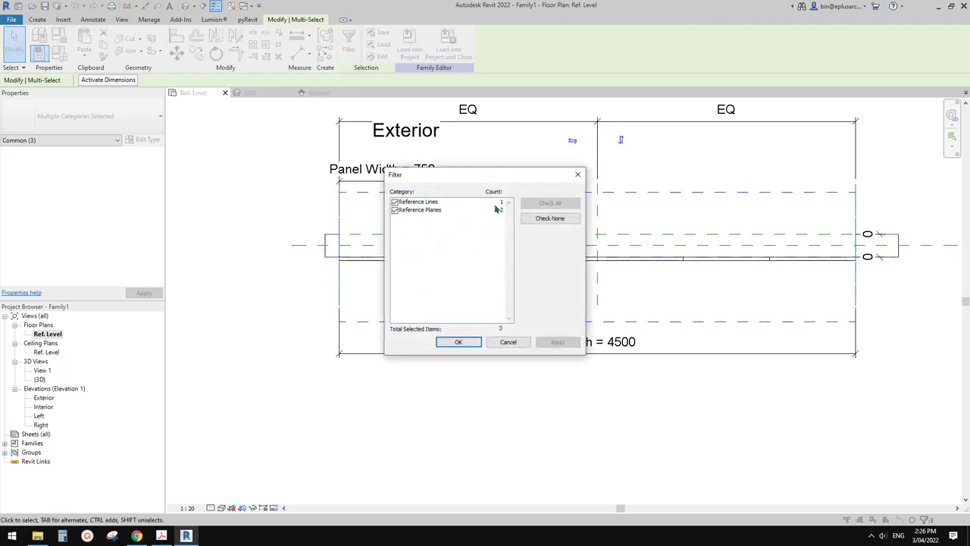
left_click(577, 175)
Temporarily isolate the selected reference line and two reference planes in the plan, and clear the selection
key("h")
key("i")
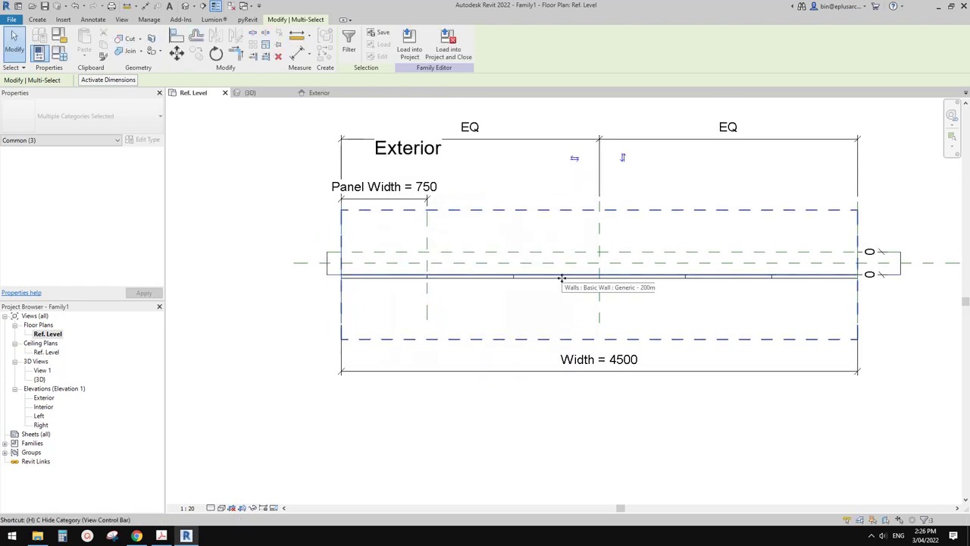
middle_click_drag(615, 300, 582, 308)
key("Escape")
Align the horizontal reference line to the Interior reference plane in the isolated plan
key("a")
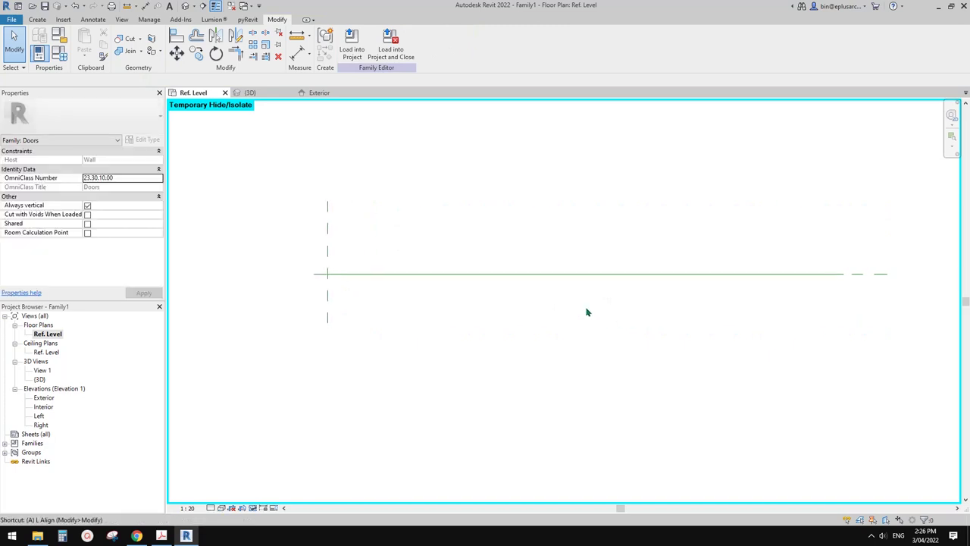
key("l")
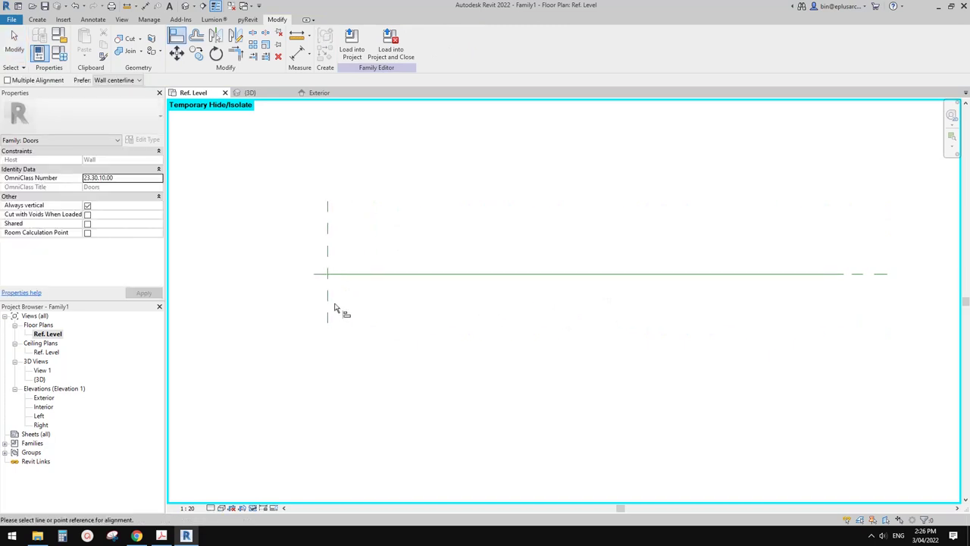
middle_click_drag(492, 321, 409, 316)
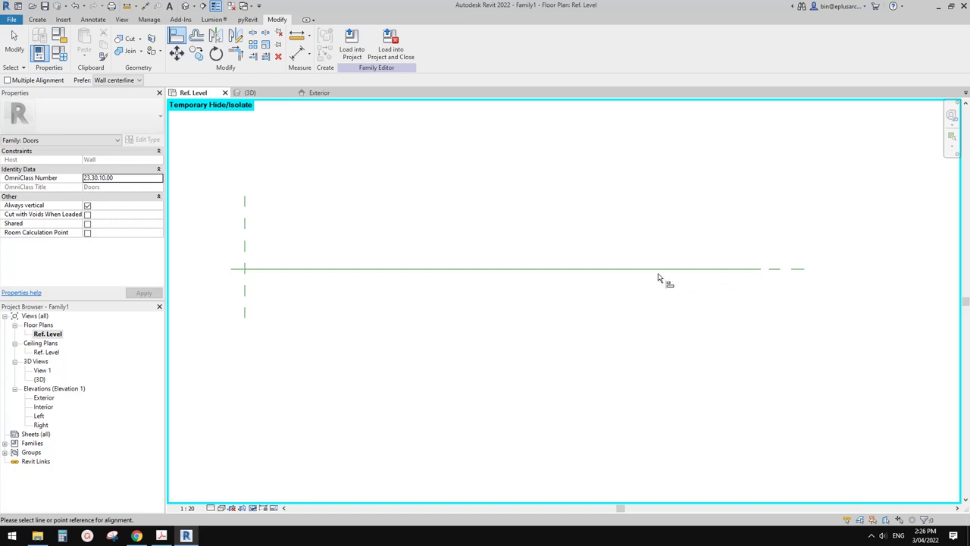
middle_click_drag(622, 306, 685, 312)
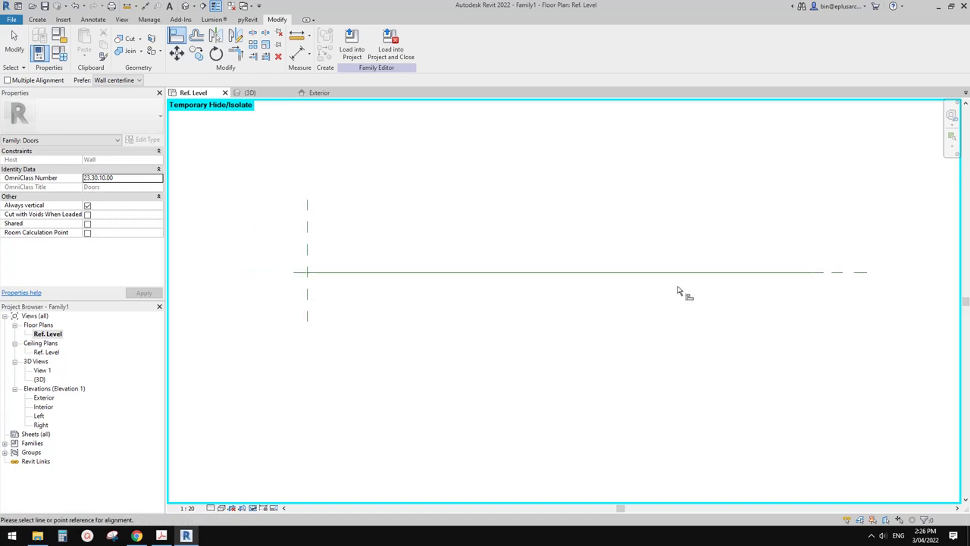
middle_click_drag(679, 290, 641, 296)
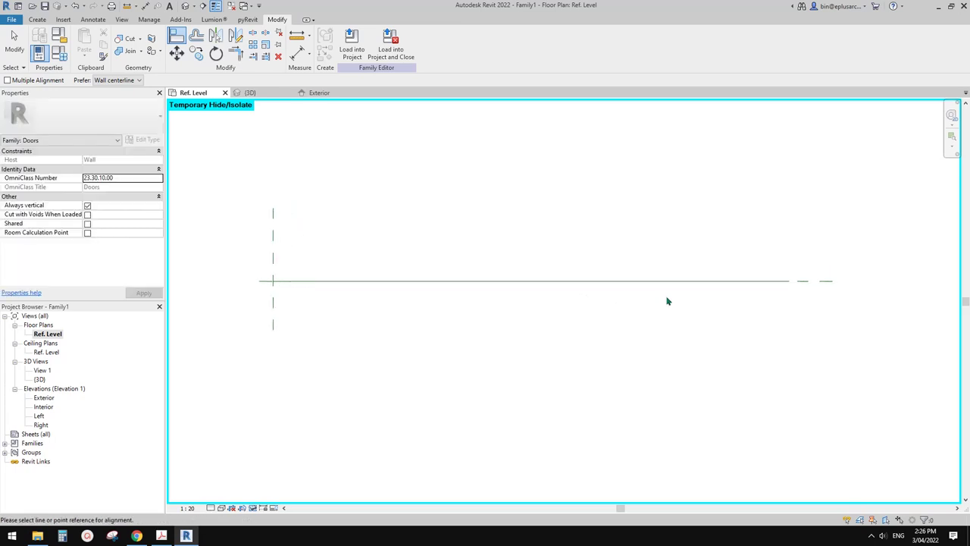
left_click(822, 284)
left_click(762, 282)
left_click(529, 301)
Align the left endpoint of the horizontal reference line to the Left reference plane and finish aligning
left_click(274, 256)
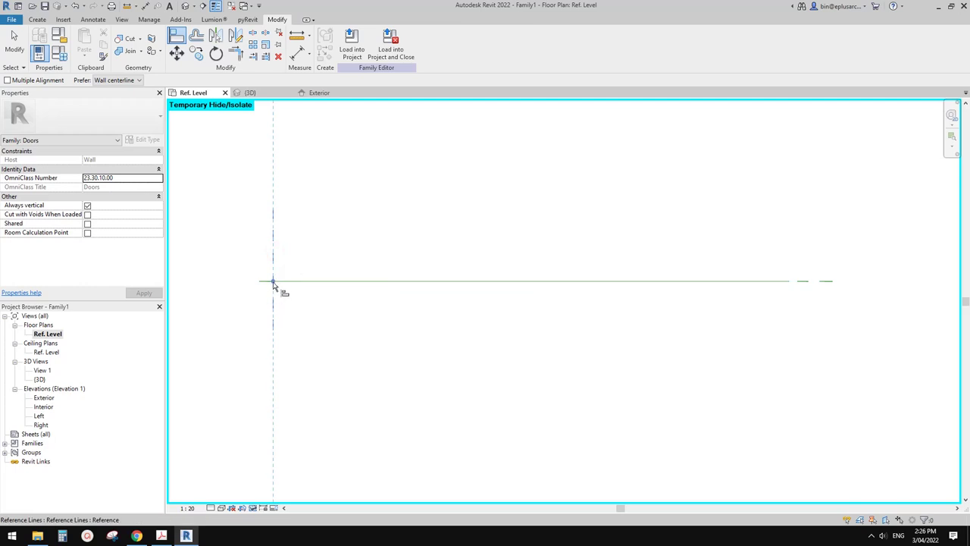
left_click(273, 283)
middle_click_drag(584, 200, 569, 205)
key("Escape")
key("Escape")
Reset the temporary isolation to bring back all elements in the plan
scroll(572, 208, "down", 1)
key("h")
key("r")
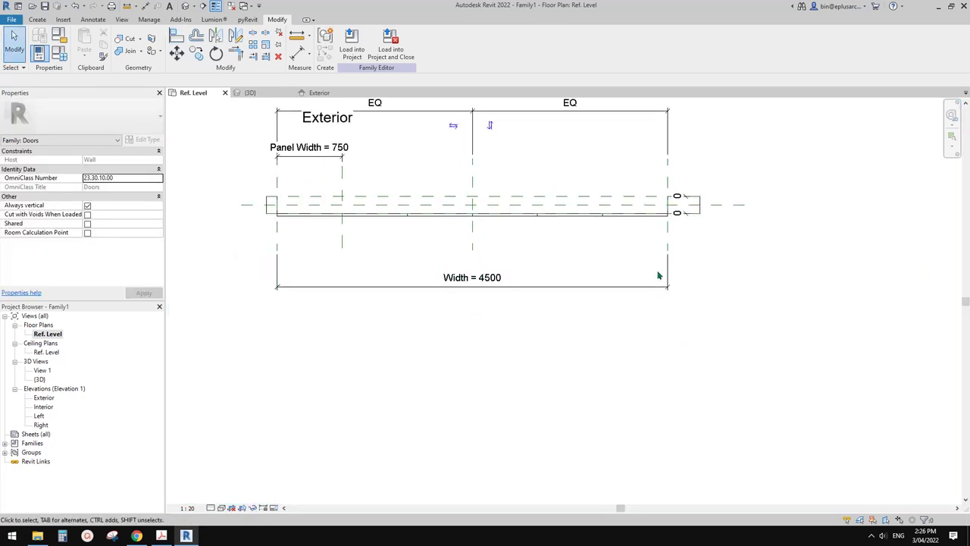
Place a horizontal reference plane about 3613 mm below the Interior plane, near the right end of the door
scroll(509, 208, "down", 1)
left_click(43, 21)
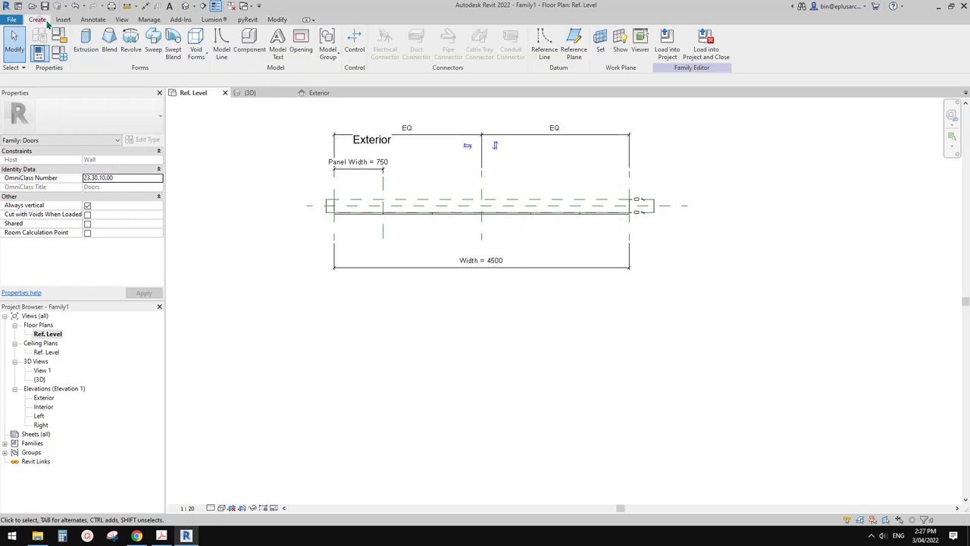
middle_click_drag(620, 268, 626, 244)
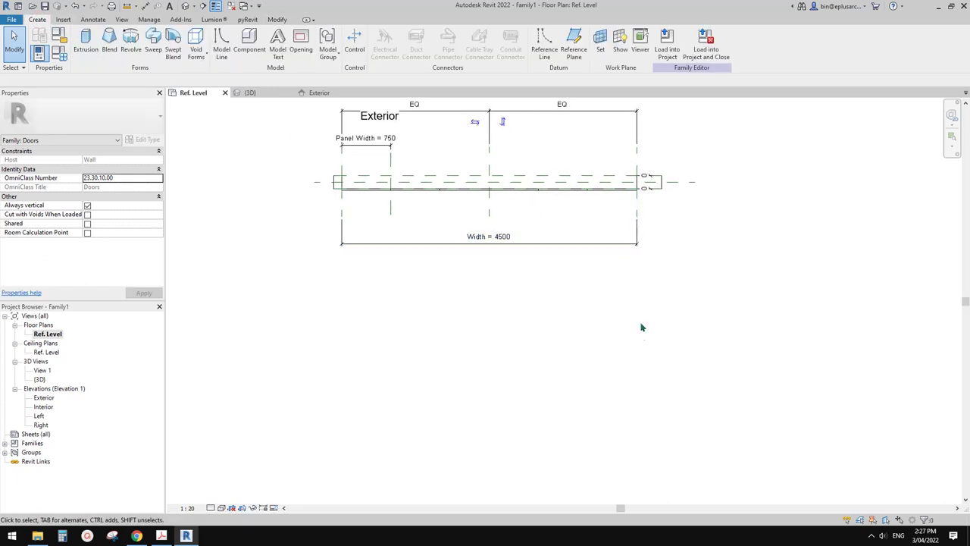
middle_click_drag(589, 327, 617, 331)
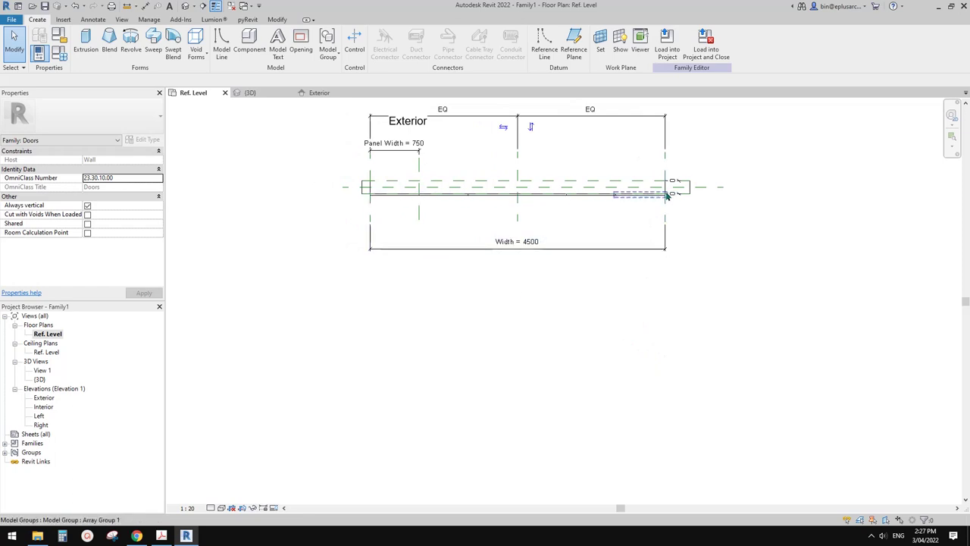
middle_click_drag(632, 282, 614, 283)
key("r")
key("p")
left_click(717, 431)
left_click(578, 431)
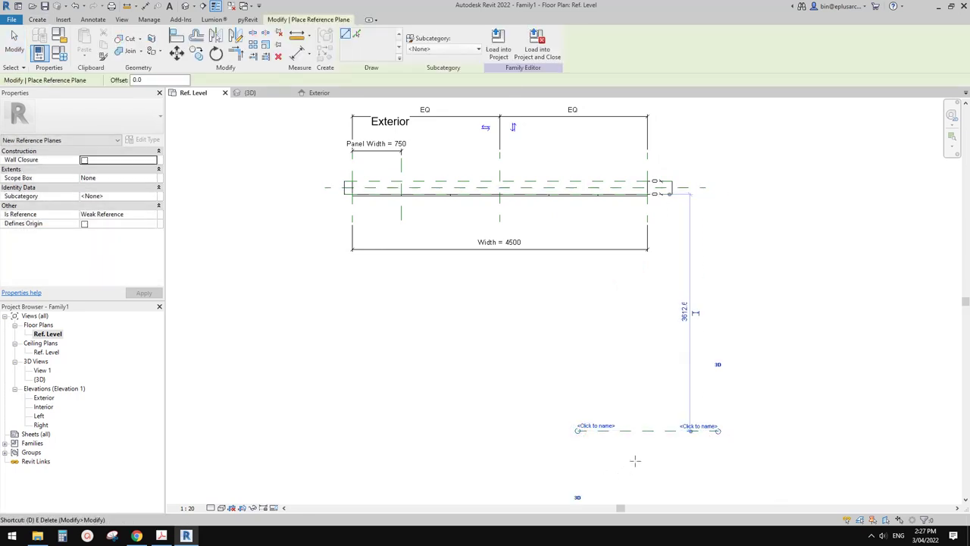
Dimension the distance between the new lower reference plane and the Interior reference plane
key("d")
key("i")
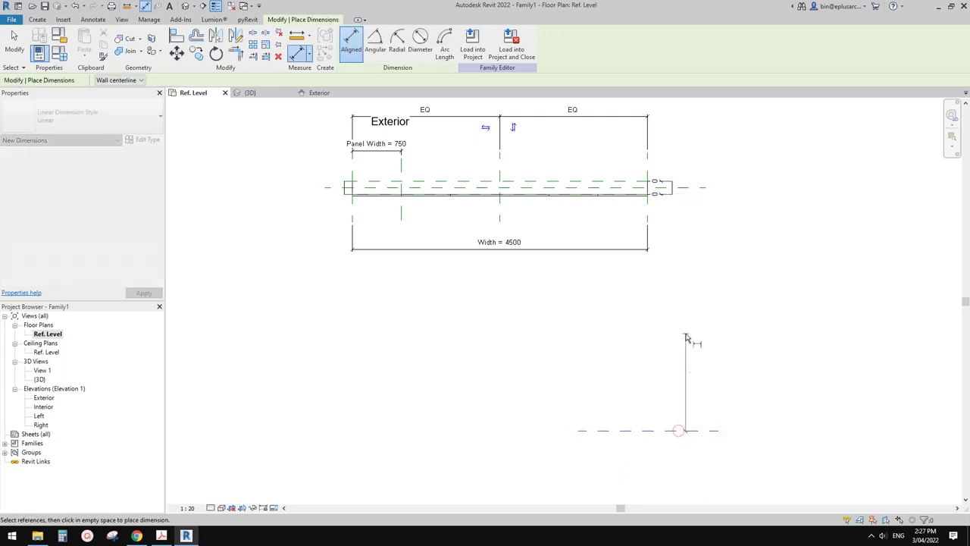
scroll(642, 199, "up", 3)
scroll(643, 198, "up", 3)
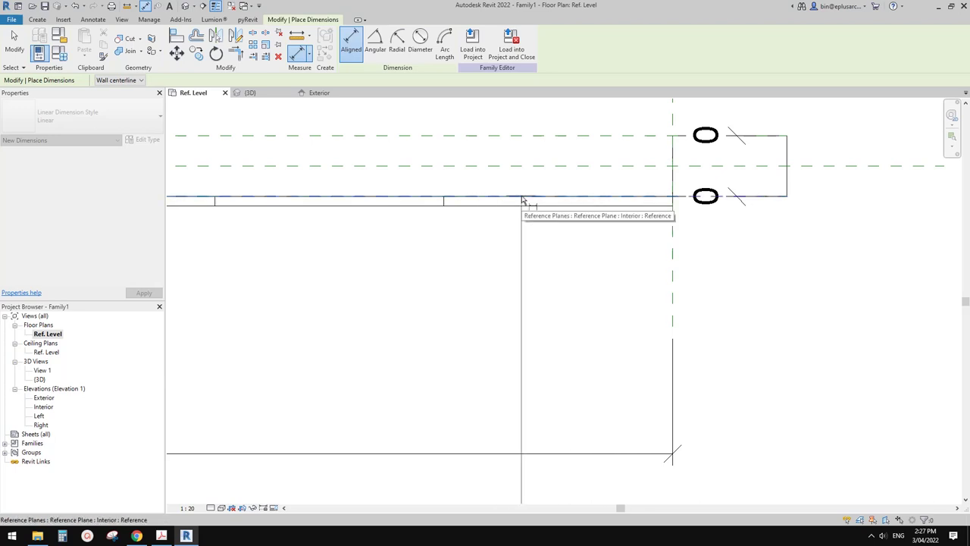
scroll(689, 275, "down", 5)
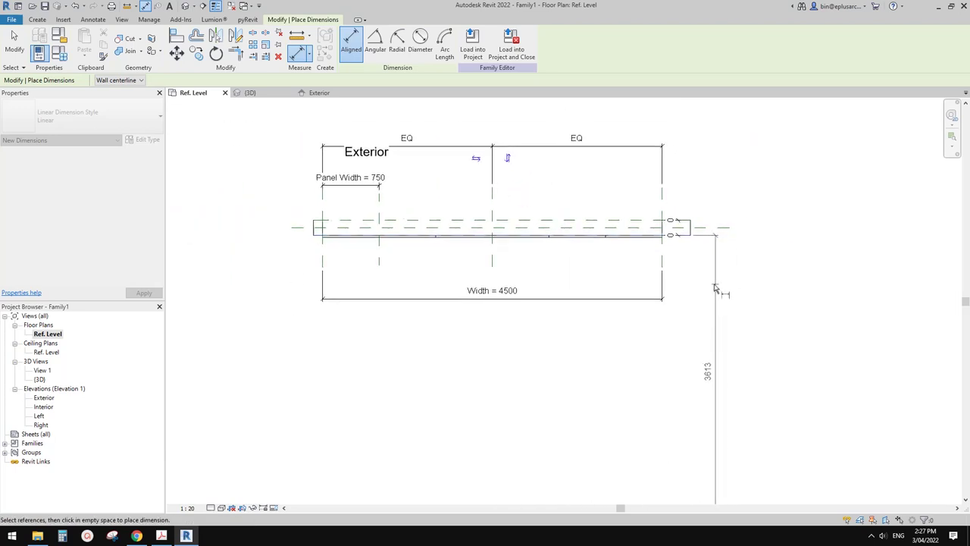
left_click(716, 292)
middle_click_drag(727, 348, 714, 290)
key("Escape")
key("Escape")
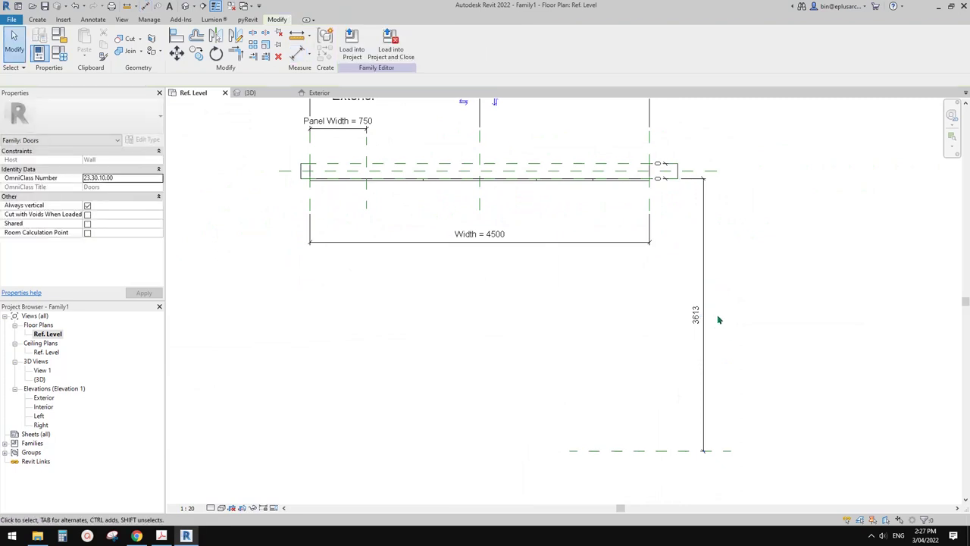
Label the new vertical dimension with the Width parameter
left_click(697, 313)
left_click(419, 46)
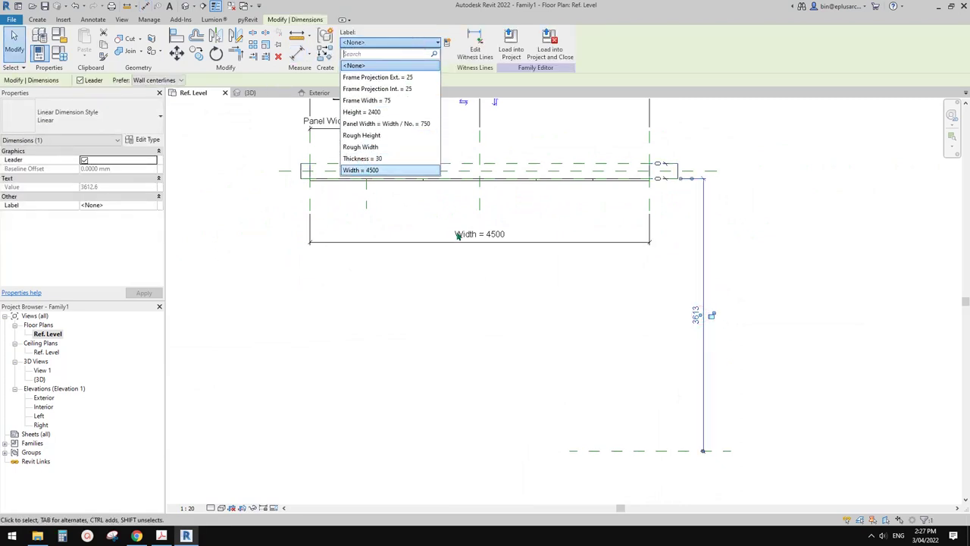
left_click(376, 170)
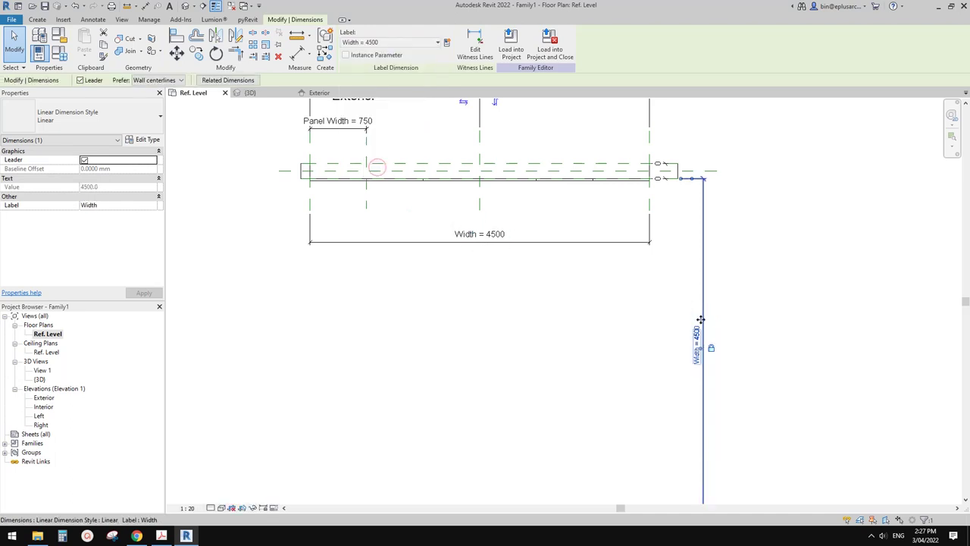
scroll(690, 273, "down", 1)
middle_click_drag(665, 277, 667, 211)
key("Escape")
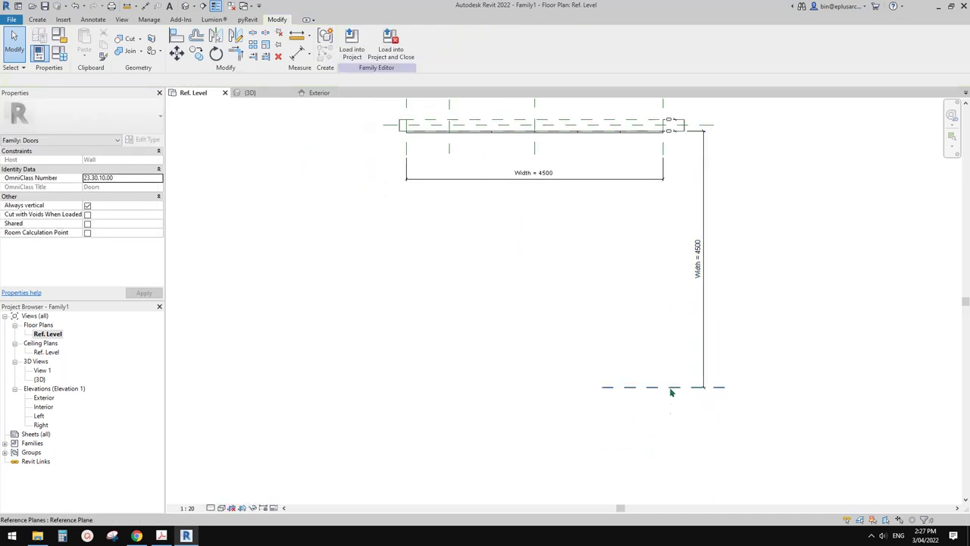
Draw a vertical reference line from the intersection of the Right and Interior planes down to the lower reference plane
middle_click_drag(651, 182, 660, 202)
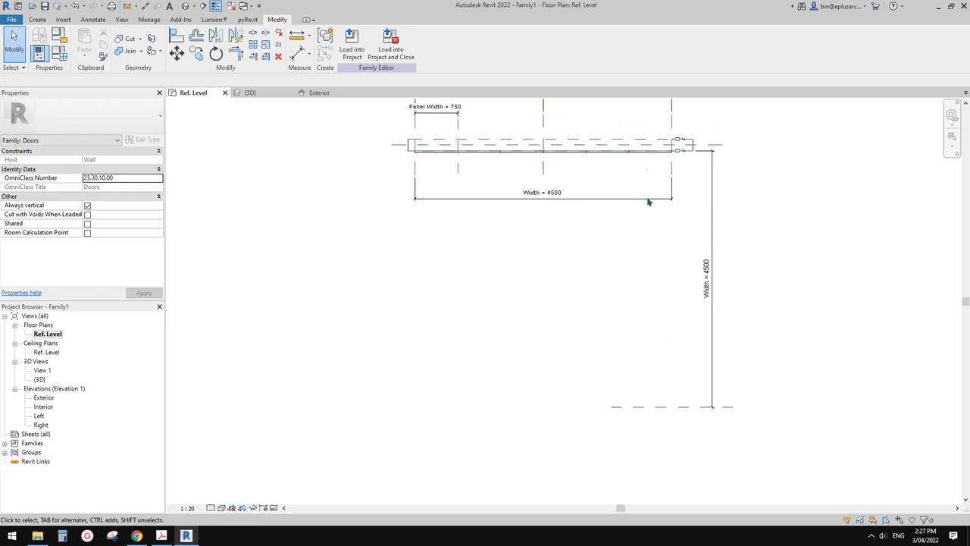
scroll(636, 137, "up", 3)
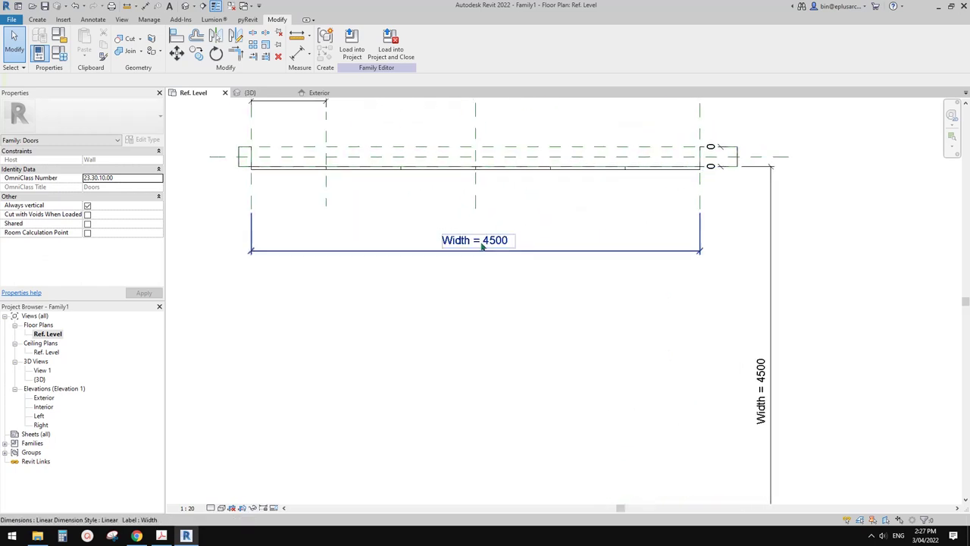
scroll(510, 240, "down", 3)
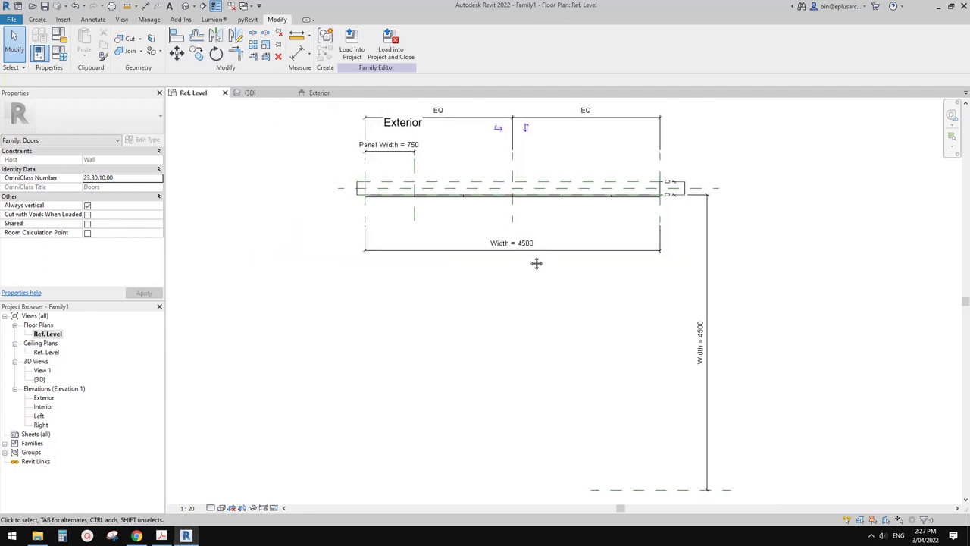
left_click(38, 19)
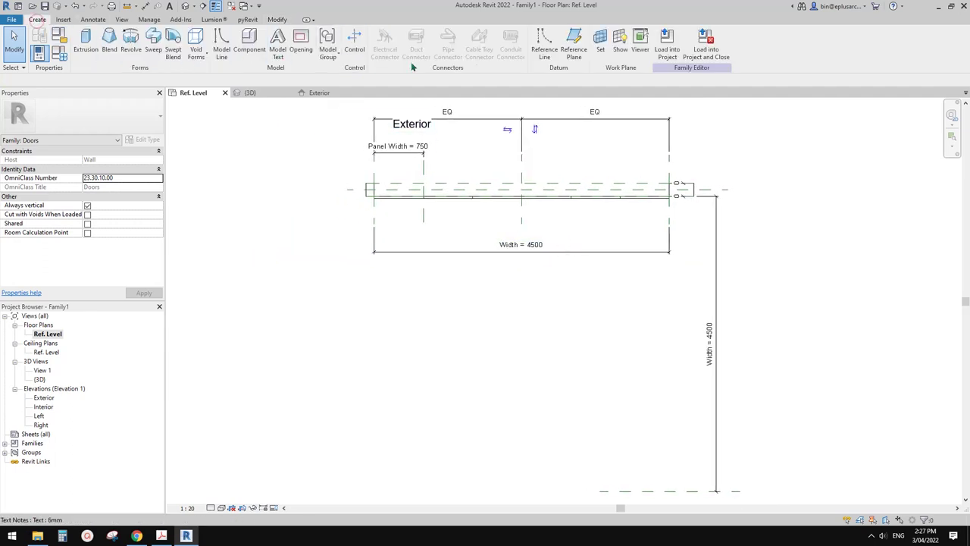
left_click(544, 46)
scroll(676, 185, "up", 4)
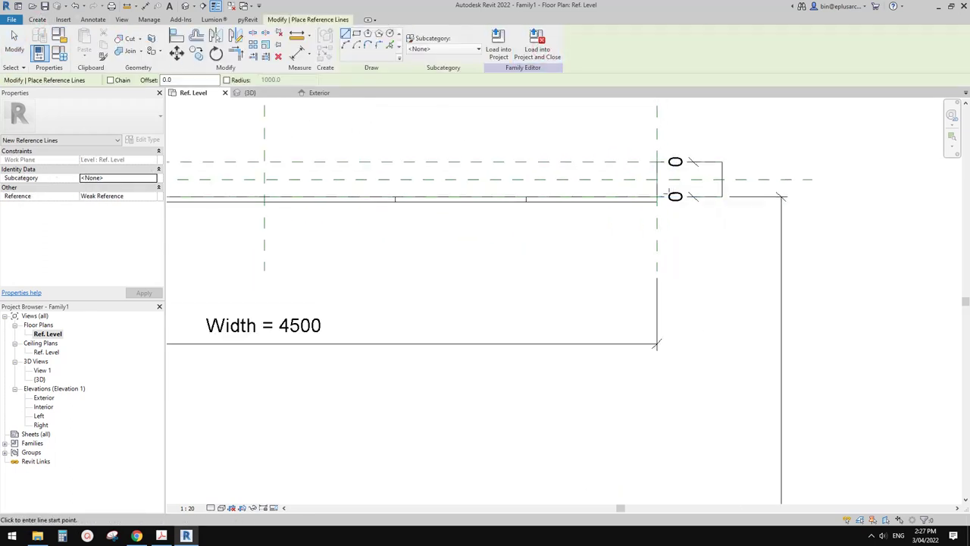
left_click(650, 199)
scroll(652, 303, "down", 3)
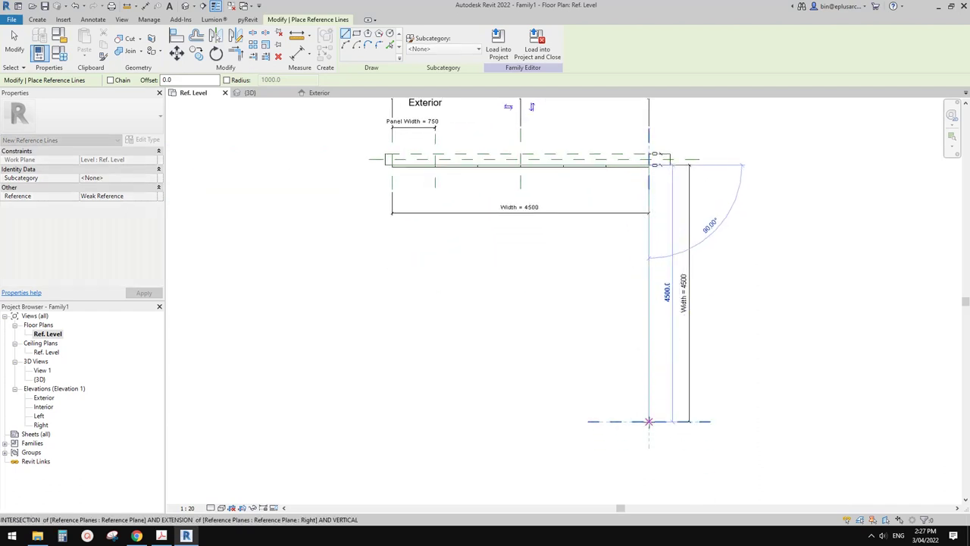
left_click(649, 422)
Lock the vertical reference line to the Right reference plane and finish placing reference lines
middle_click_drag(640, 366, 698, 379)
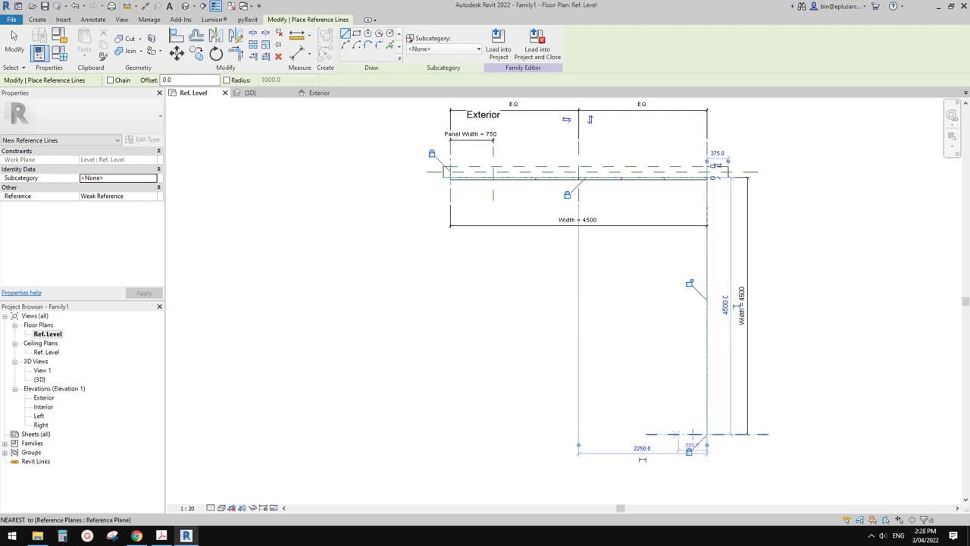
middle_click_drag(675, 345, 661, 384)
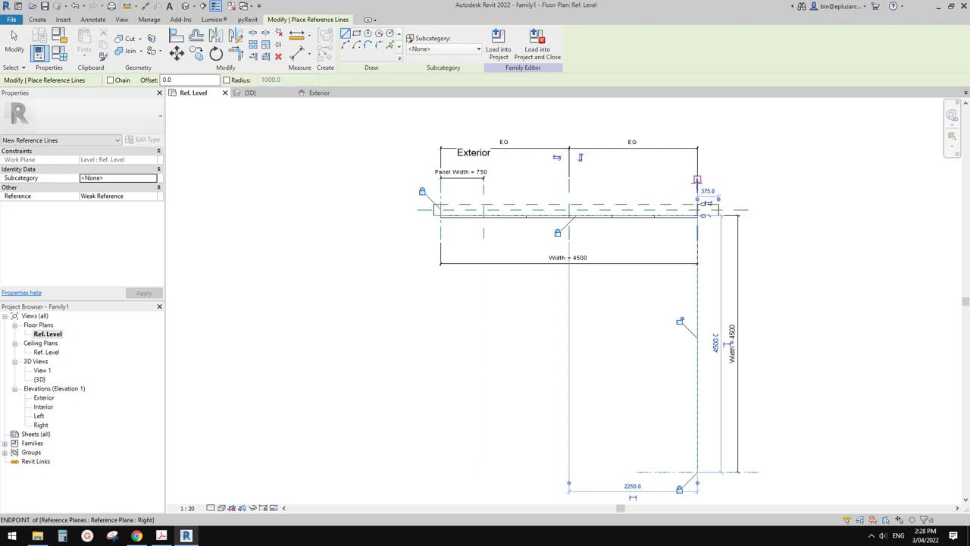
left_click(680, 321)
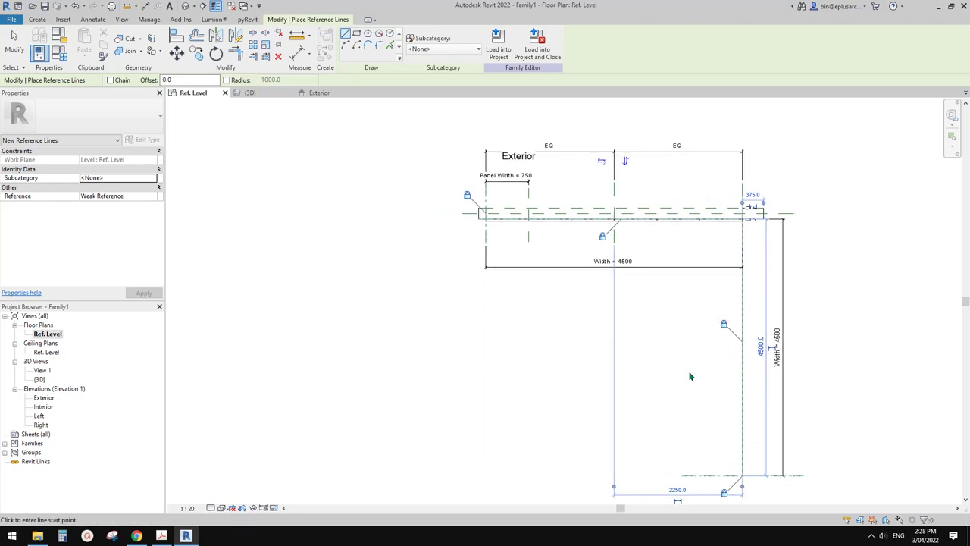
key("Escape")
key("Escape")
Add a fillet arc reference line with a fixed radius of 300 between the vertical and horizontal reference lines
scroll(710, 336, "up", 2)
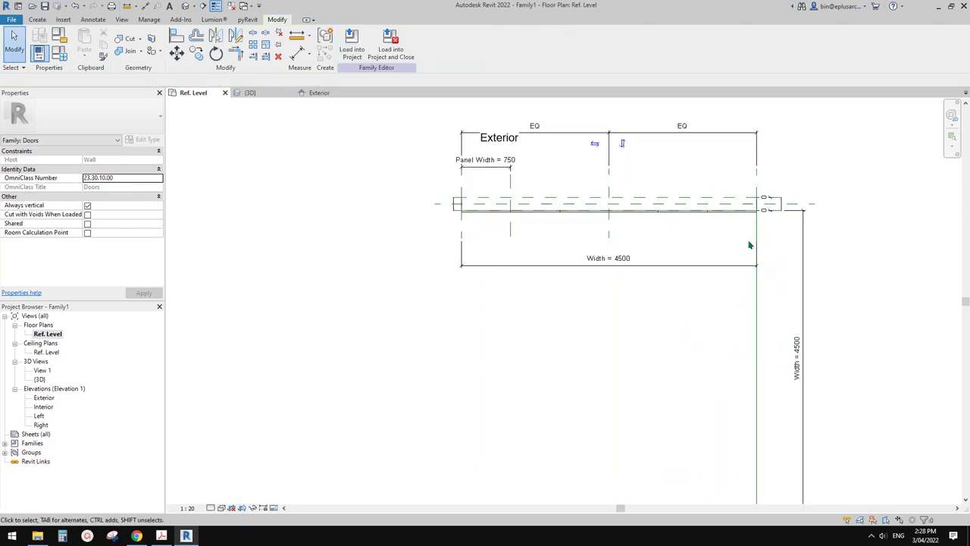
scroll(750, 244, "up", 1)
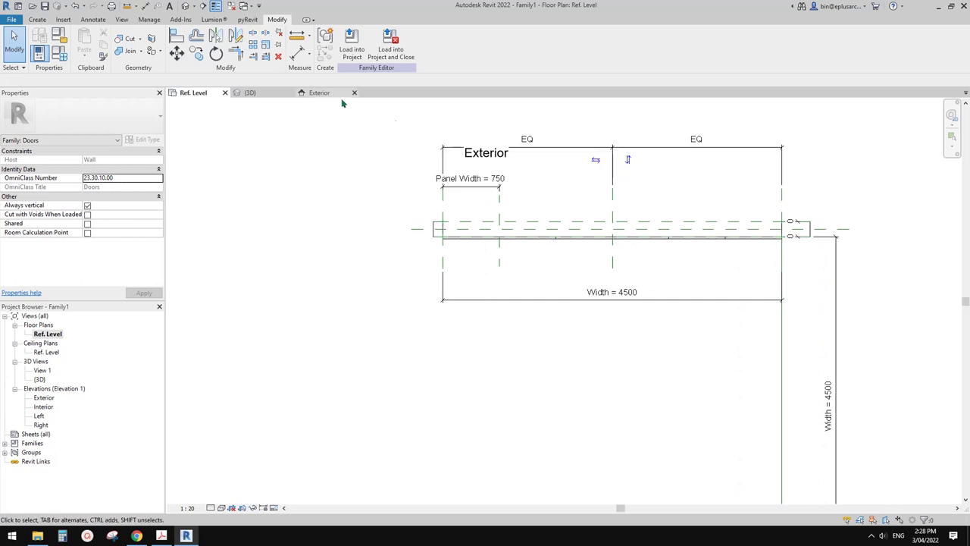
left_click(37, 19)
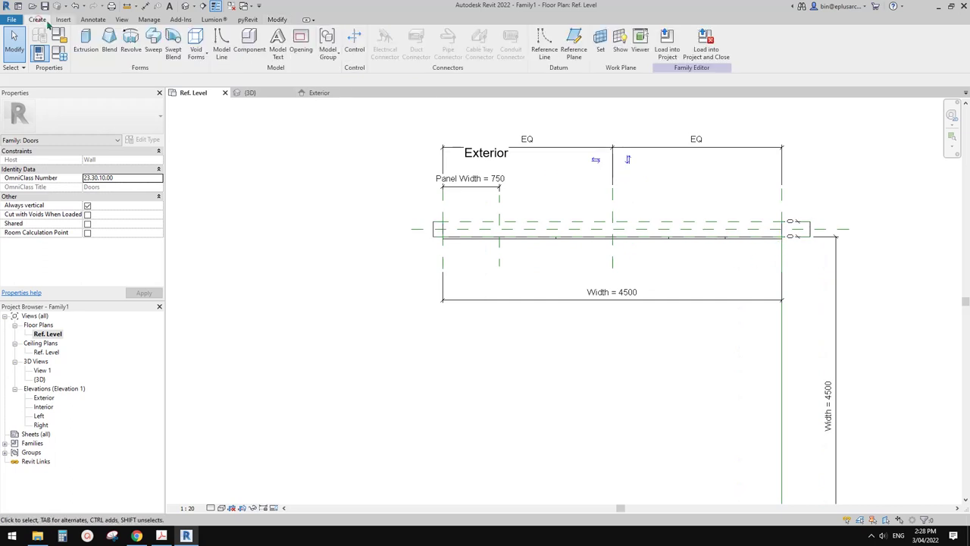
left_click(544, 45)
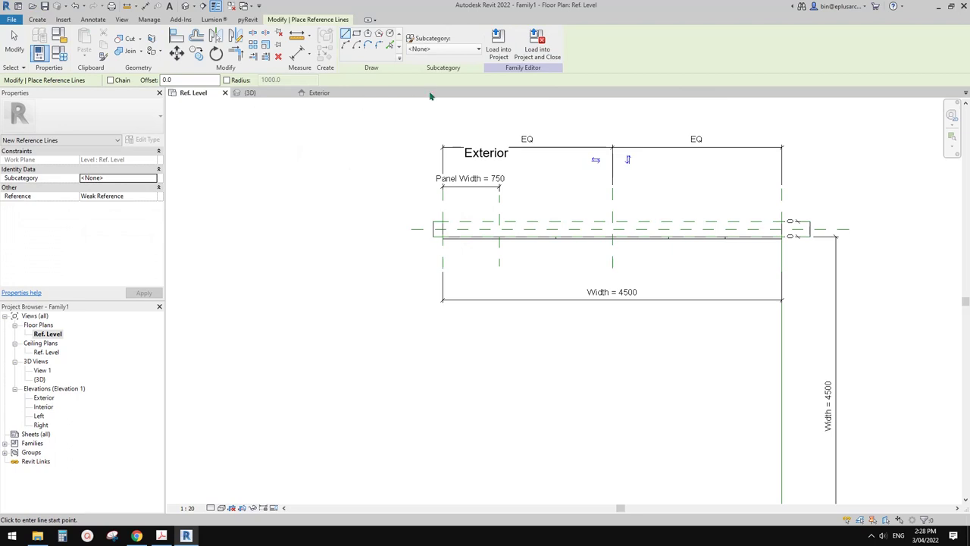
left_click(379, 46)
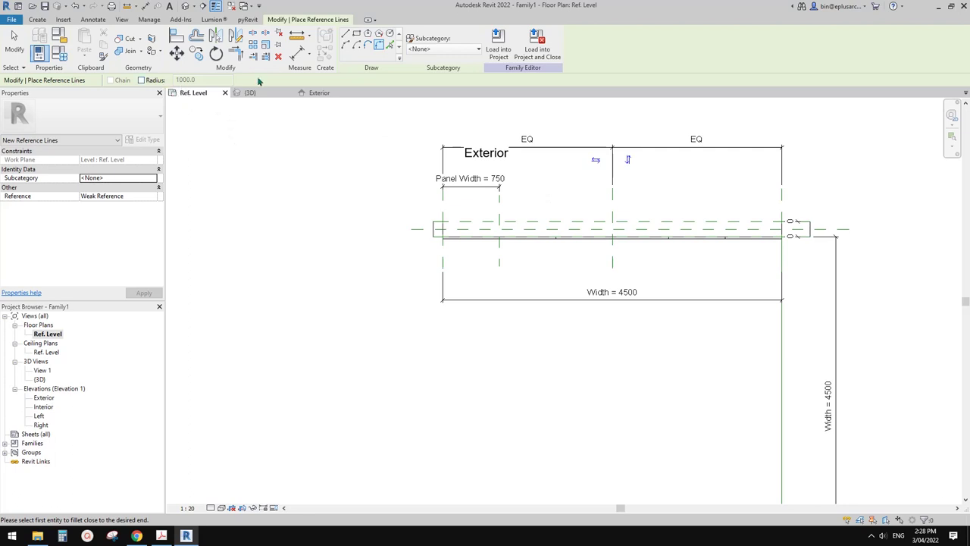
left_click(142, 80)
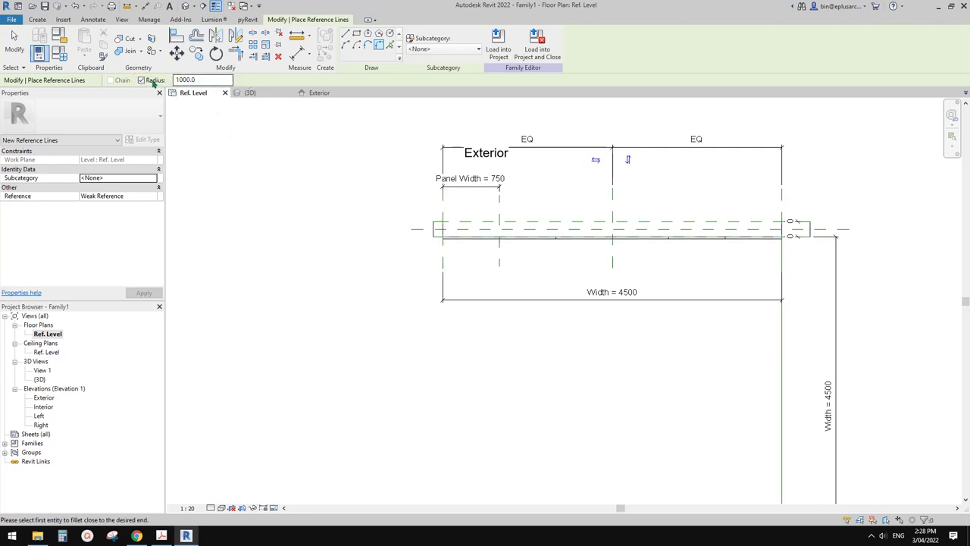
double_click(208, 82)
left_click(782, 352)
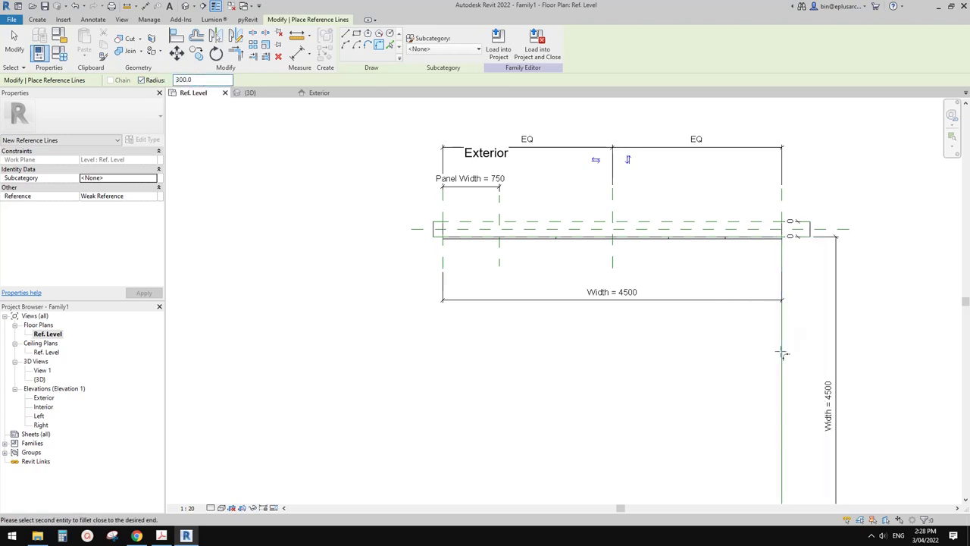
left_click(720, 240)
left_click(767, 250)
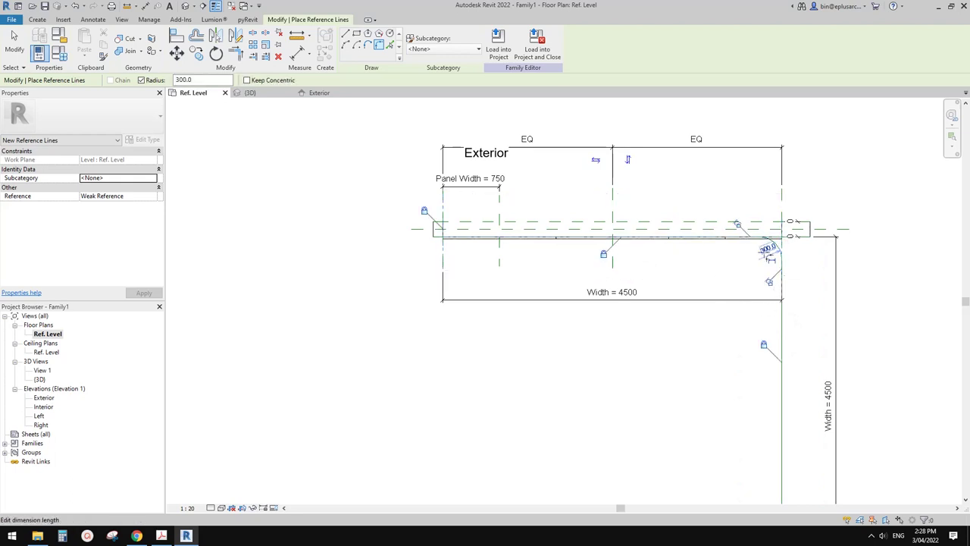
Toggle the tangency lock between the arc and the horizontal reference line, make the arc's radius dimension permanent, and finish placing reference lines
scroll(770, 298, "up", 3)
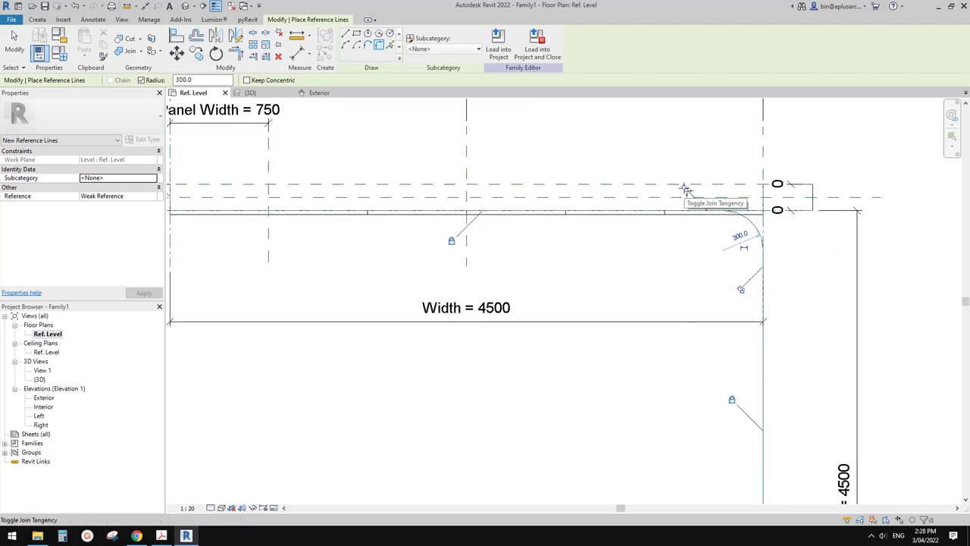
left_click(684, 189)
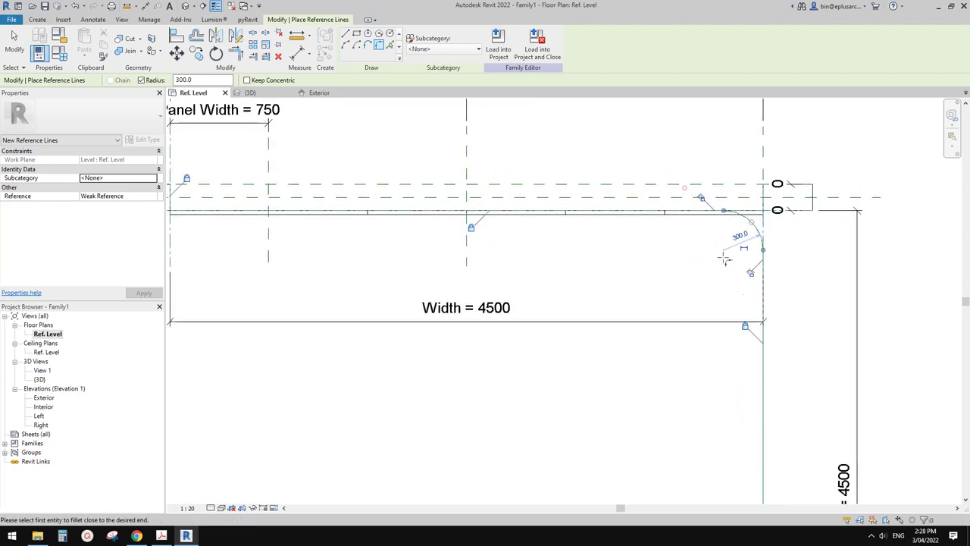
scroll(762, 291, "down", 2)
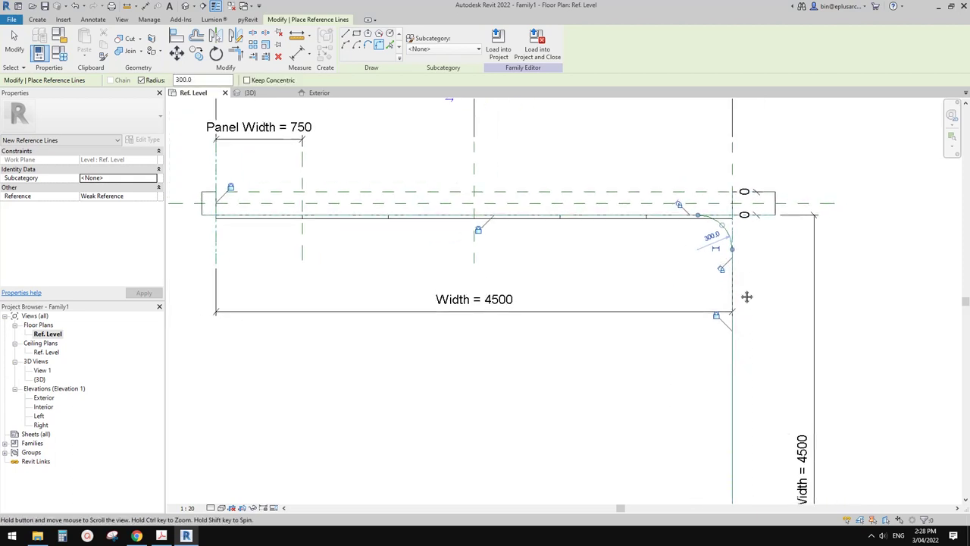
scroll(750, 268, "up", 2)
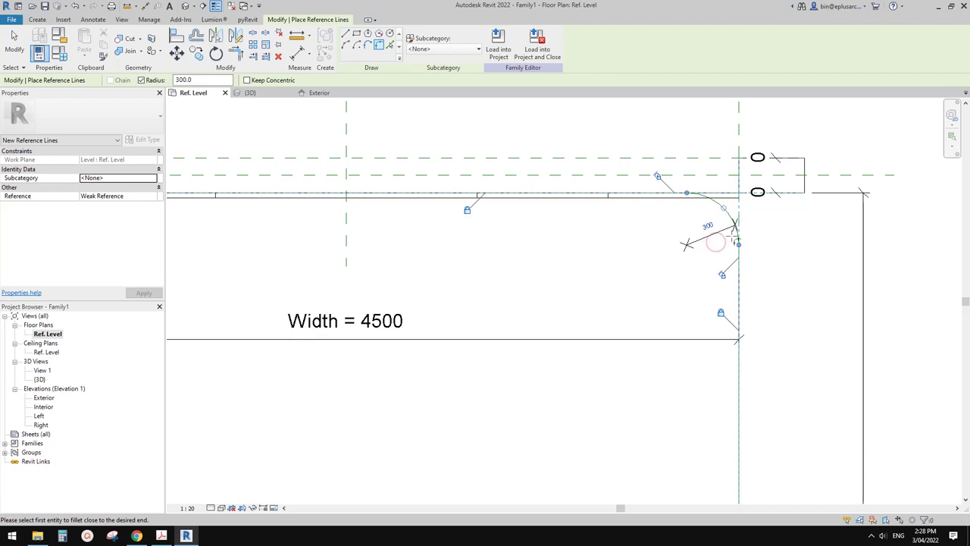
left_click(748, 240)
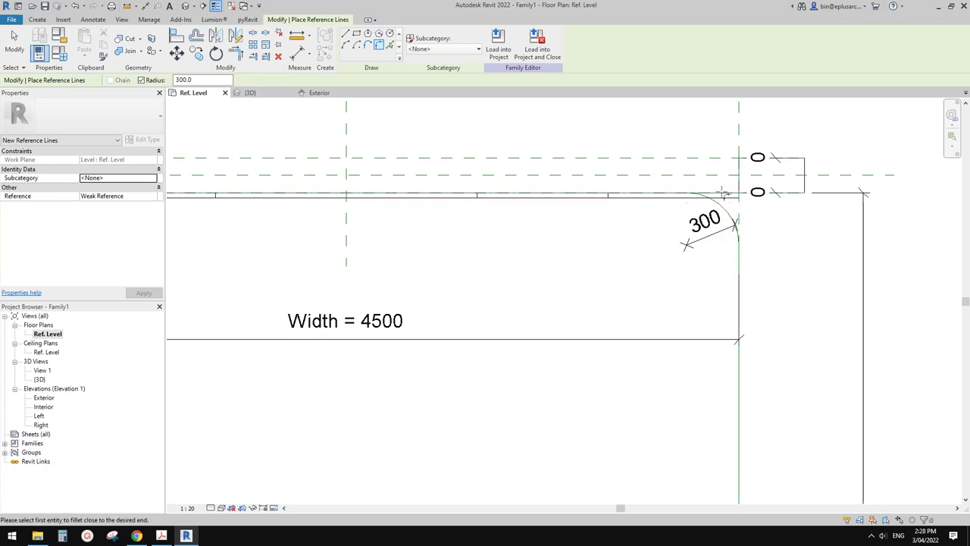
key("Escape")
key("Escape")
Label the arc's radius dimension with a new type family parameter named R, grouped under Dimensions
left_click(716, 229)
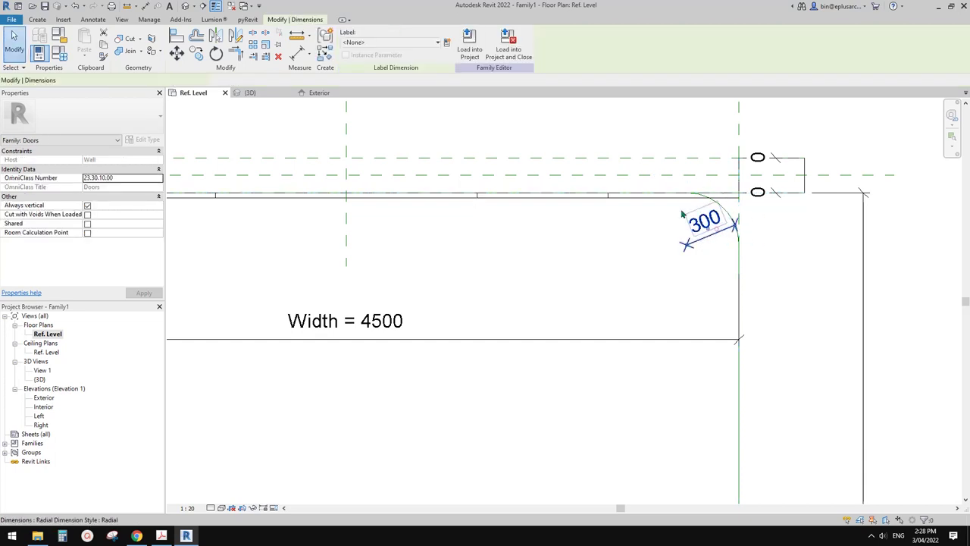
left_click(447, 42)
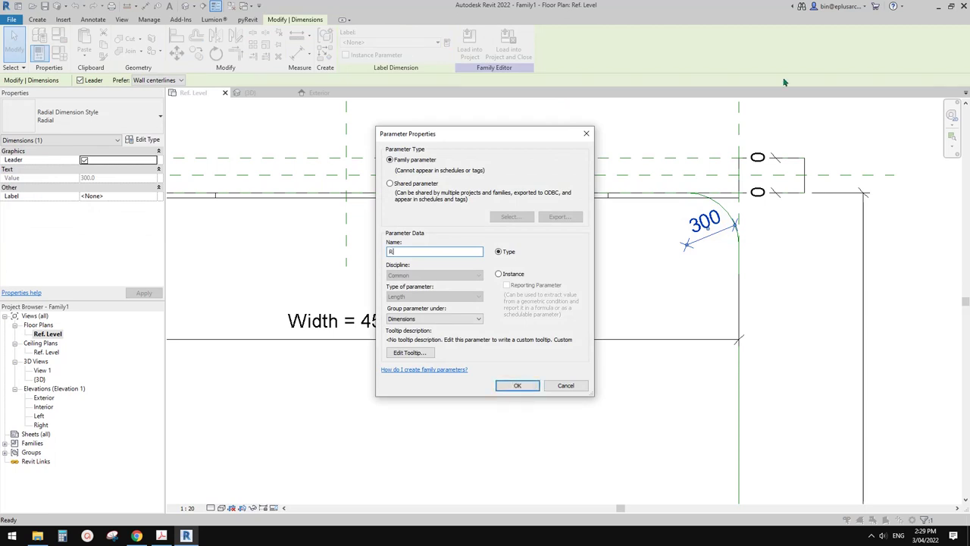
left_click(503, 275)
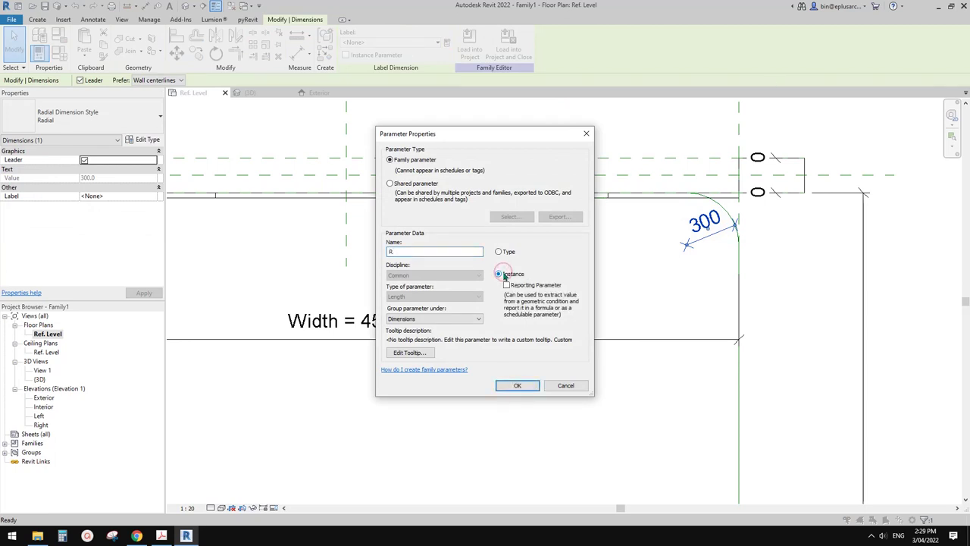
left_click(500, 253)
left_click(518, 385)
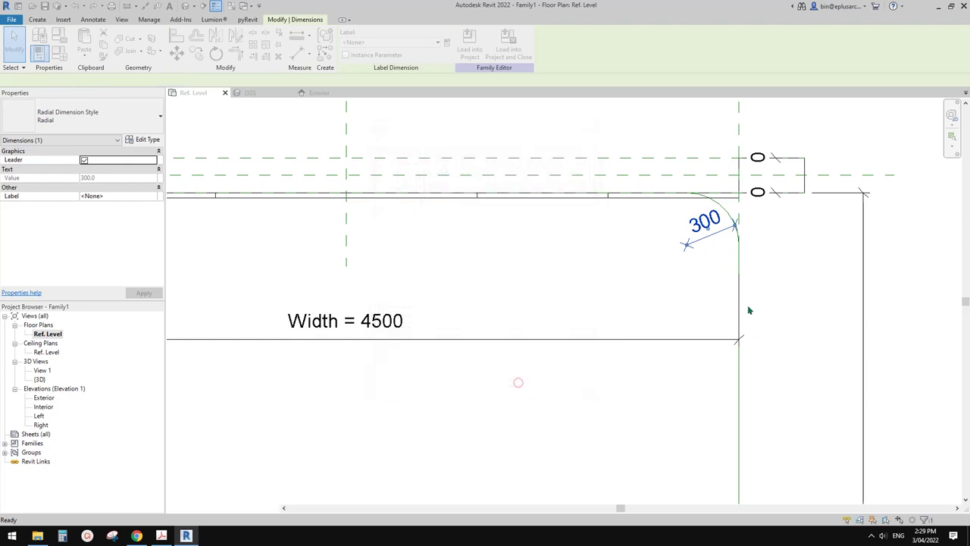
scroll(754, 332, "down", 3)
left_click(765, 298)
Set the Width parameter to 3000 in the family types and apply it to the model
scroll(750, 288, "down", 5)
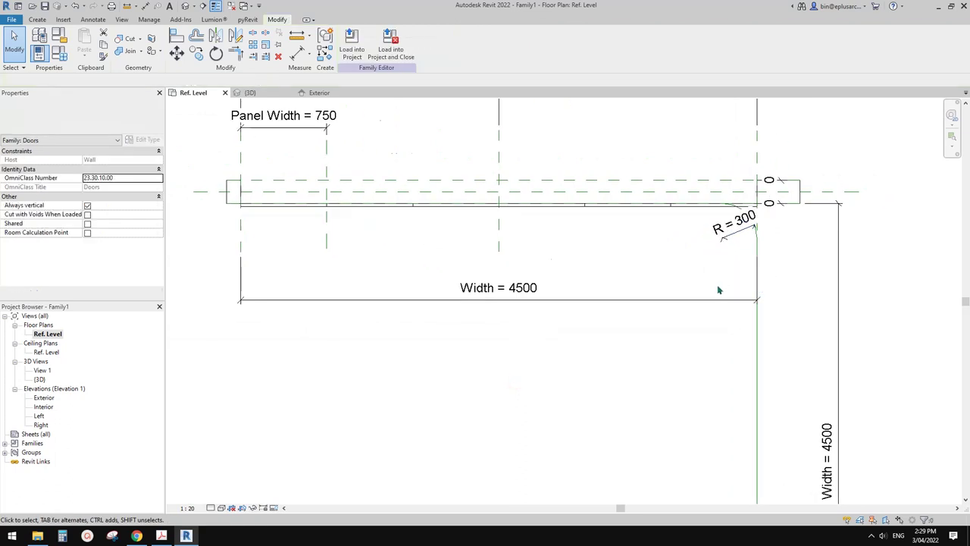
scroll(732, 265, "down", 3)
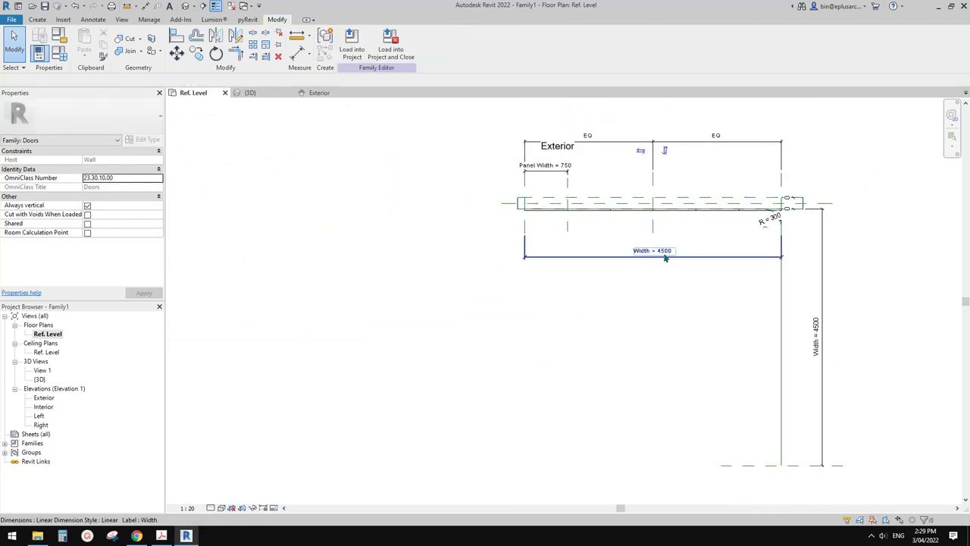
left_click(59, 54)
left_click(220, 226)
type("3000")
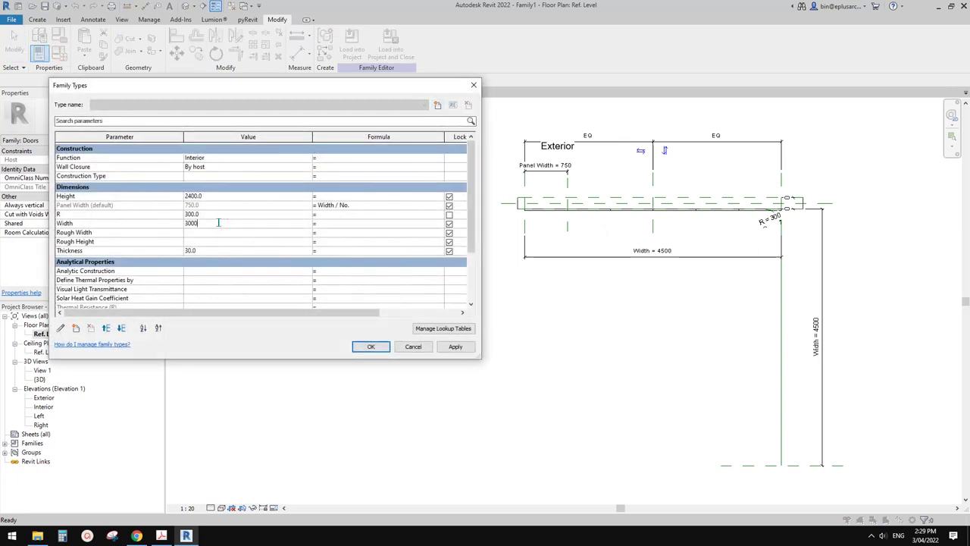
left_click(454, 348)
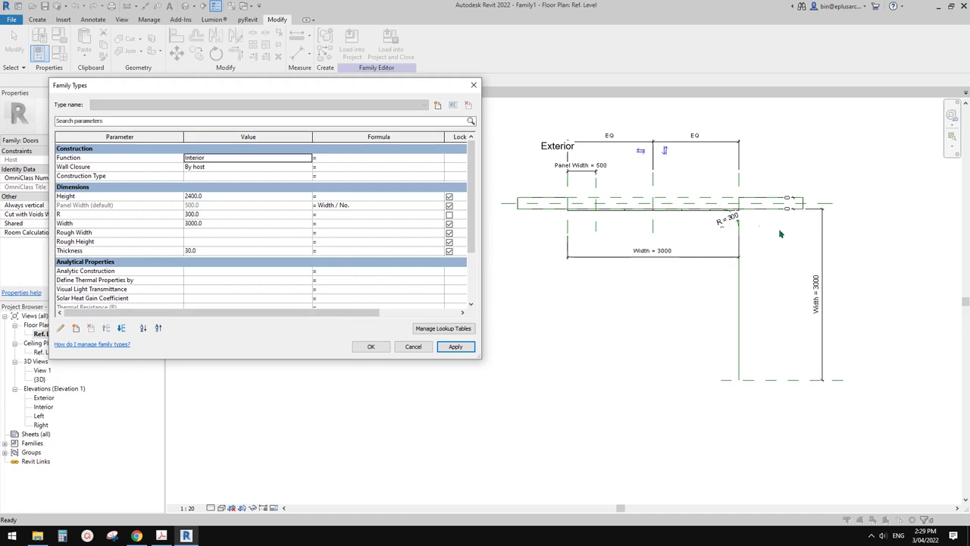
Test the R parameter with a value of 450, set it to 250, and accept the family type changes
left_click(214, 214)
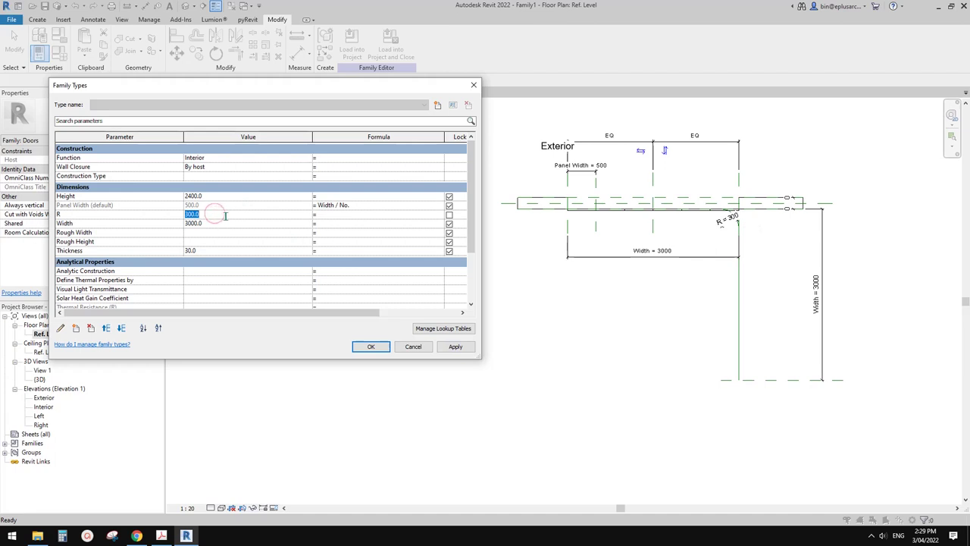
left_click(455, 346)
left_click(216, 218)
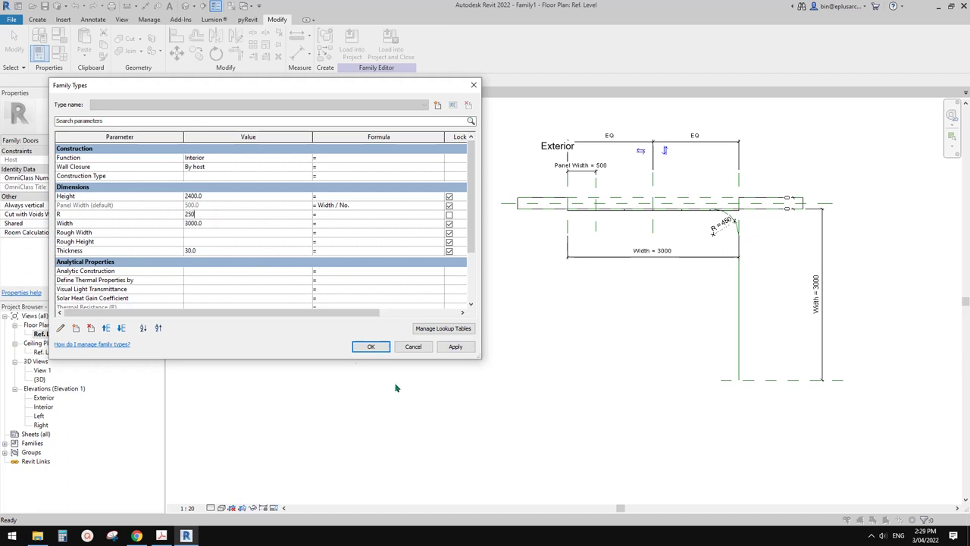
left_click(455, 347)
left_click(371, 346)
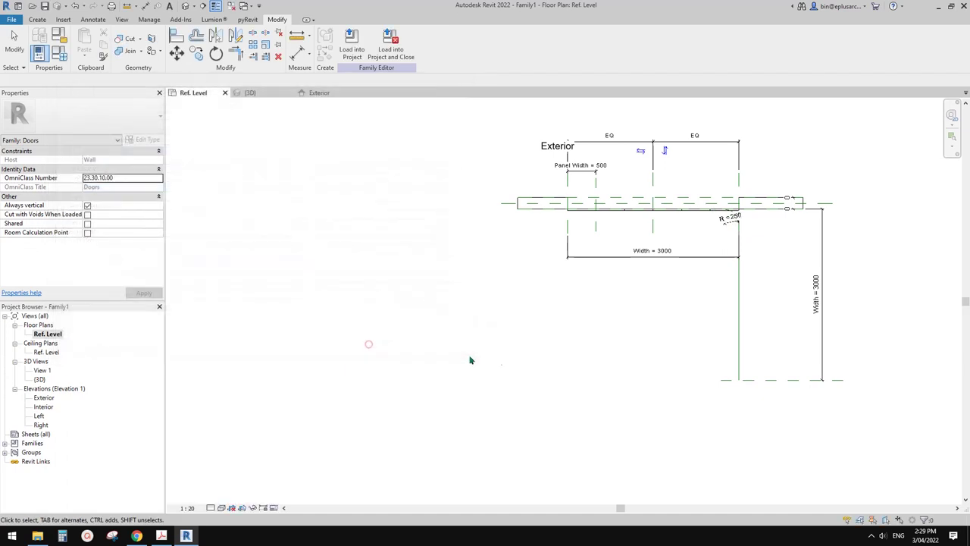
Start a sweep with a picked path along the vertical reference line, the corner arc and the horizontal reference line, and finish the path
scroll(723, 228, "up", 2)
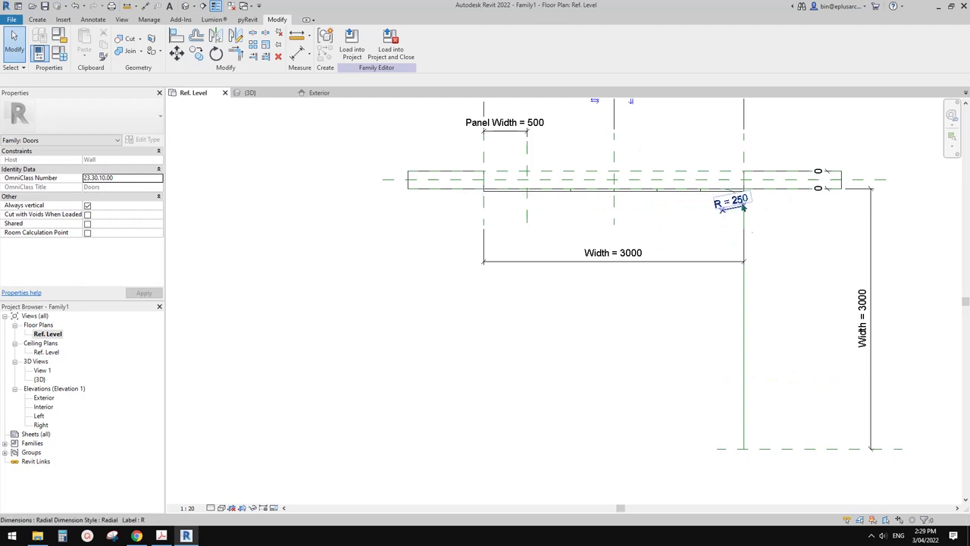
middle_click_drag(447, 203, 498, 218)
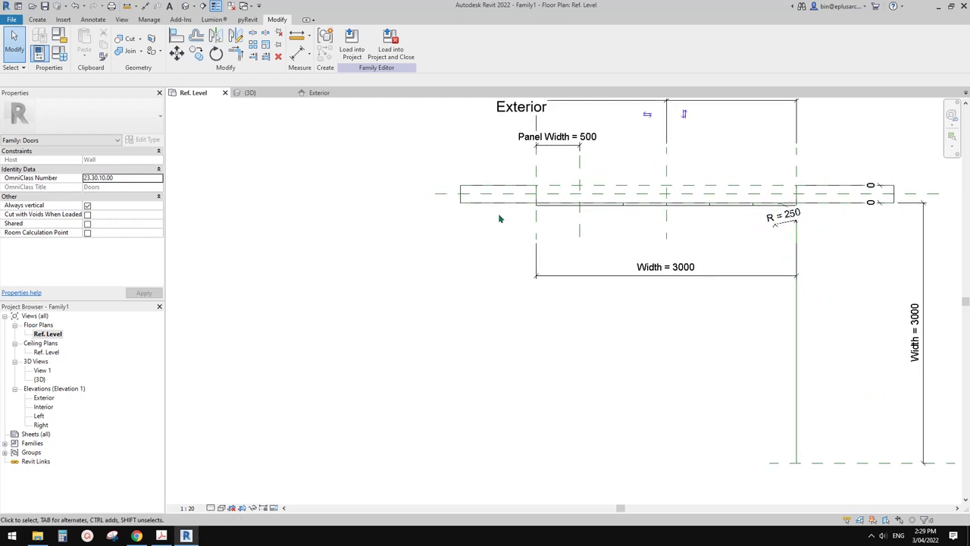
left_click(93, 19)
left_click(38, 20)
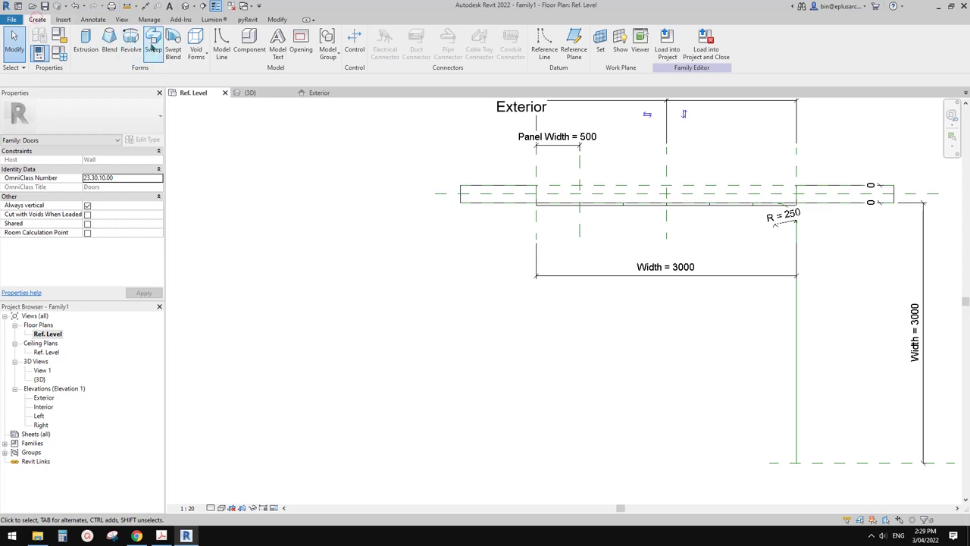
left_click(154, 47)
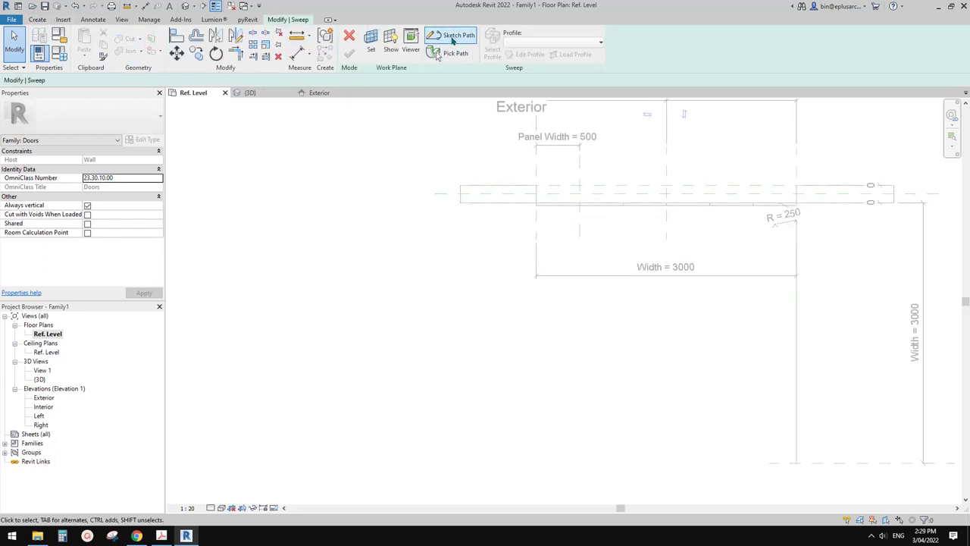
left_click(448, 56)
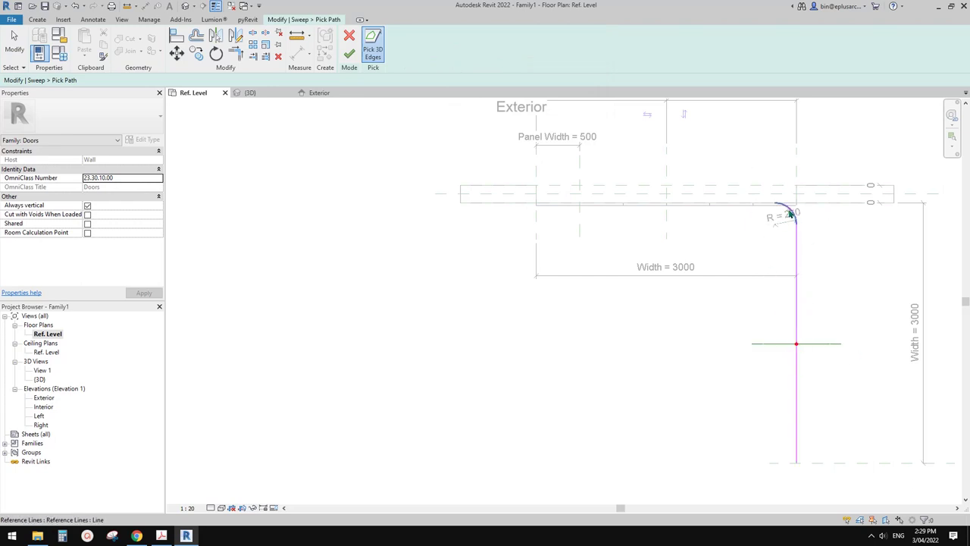
left_click(748, 204)
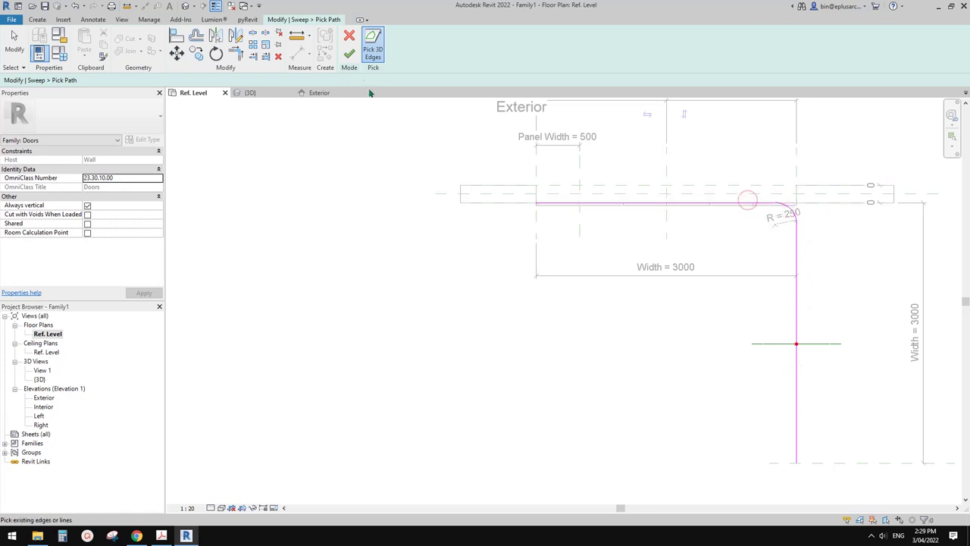
left_click(349, 53)
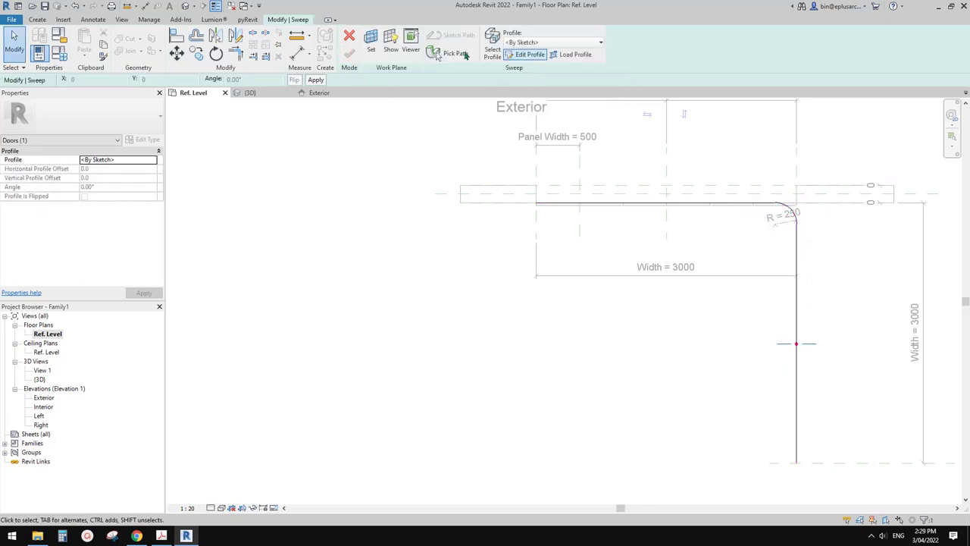
Edit the sweep profile in the 3D view and sketch a rectangle about 55 by 15 mm at the path's profile plane centre
left_click(186, 6)
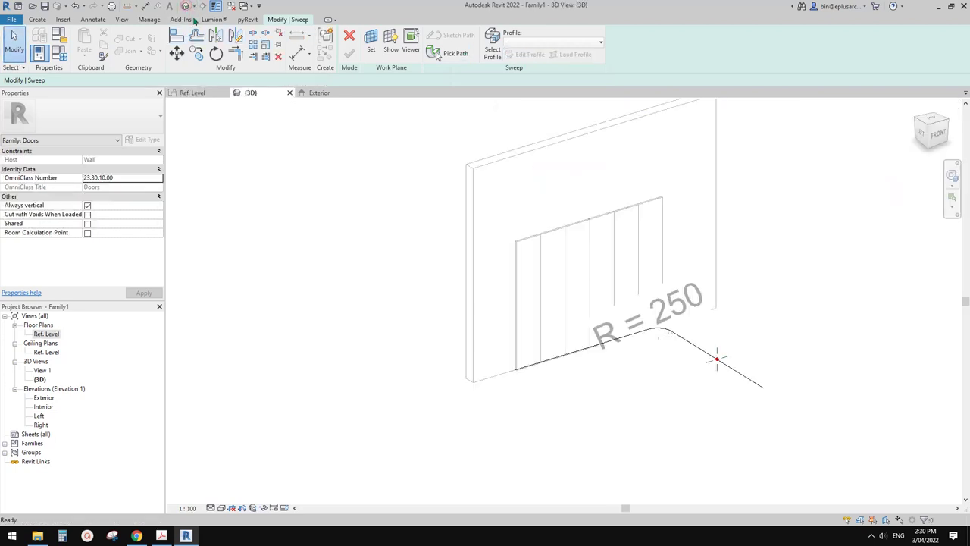
scroll(522, 257, "up", 5)
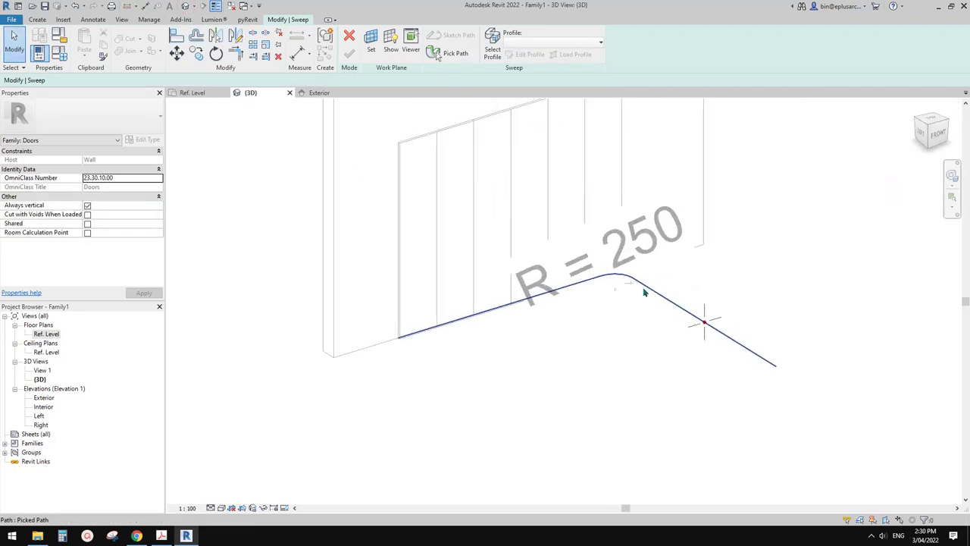
left_click(496, 58)
left_click(530, 55)
scroll(709, 310, "up", 2)
mouse_move(709, 310)
middle_mouse_down("shift")
mouse_move(696, 320)
mouse_move(674, 281)
middle_mouse_up("shift")
left_click(379, 34)
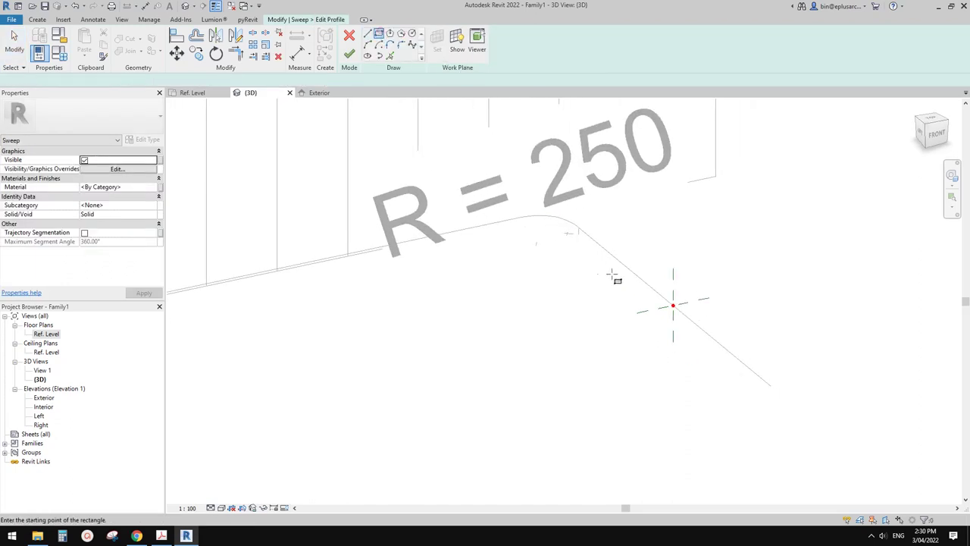
scroll(612, 277, "up", 2)
scroll(712, 332, "up", 2)
left_click(714, 329)
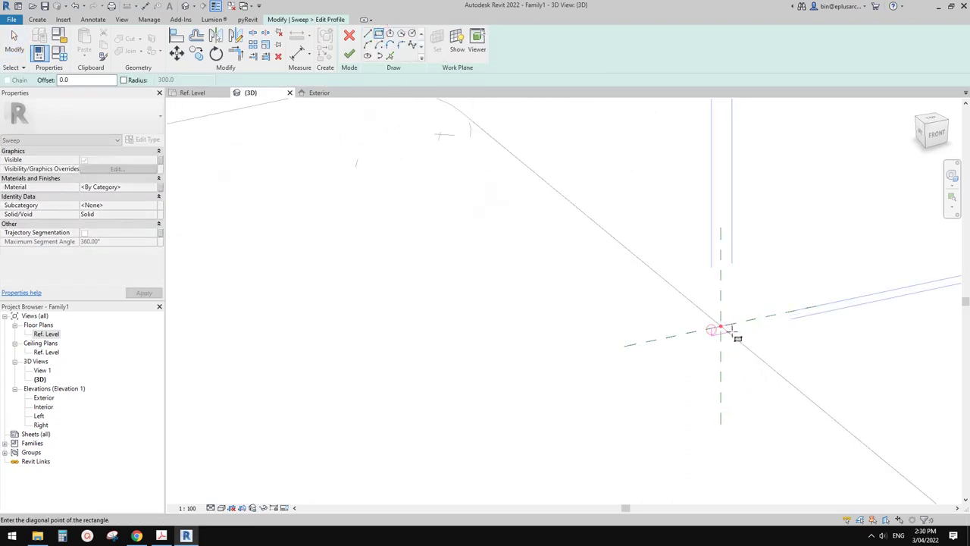
left_click(739, 341)
key("Escape")
key("Escape")
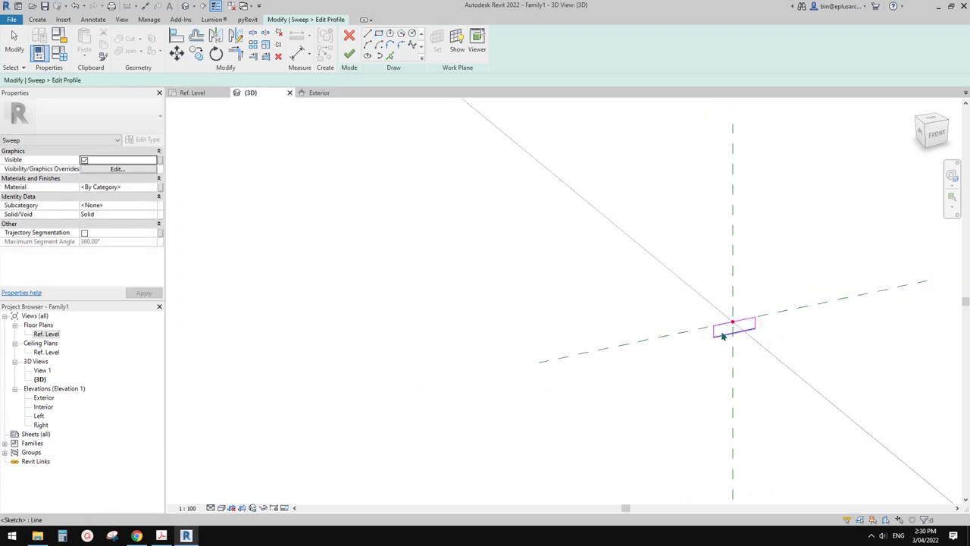
Resize the rectangular sweep profile to 40 mm wide and 10 mm high
left_click(715, 330)
scroll(691, 341, "up", 2)
left_click(699, 334)
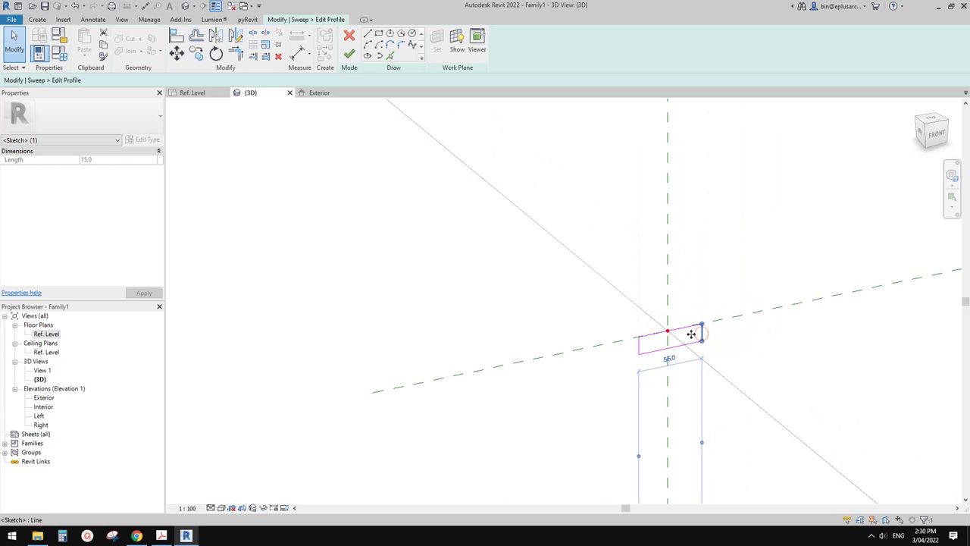
left_click_drag(696, 336, 658, 345)
scroll(662, 344, "up", 2)
scroll(667, 326, "down", 3)
scroll(648, 336, "up", 3)
left_click(646, 337)
left_click(694, 291)
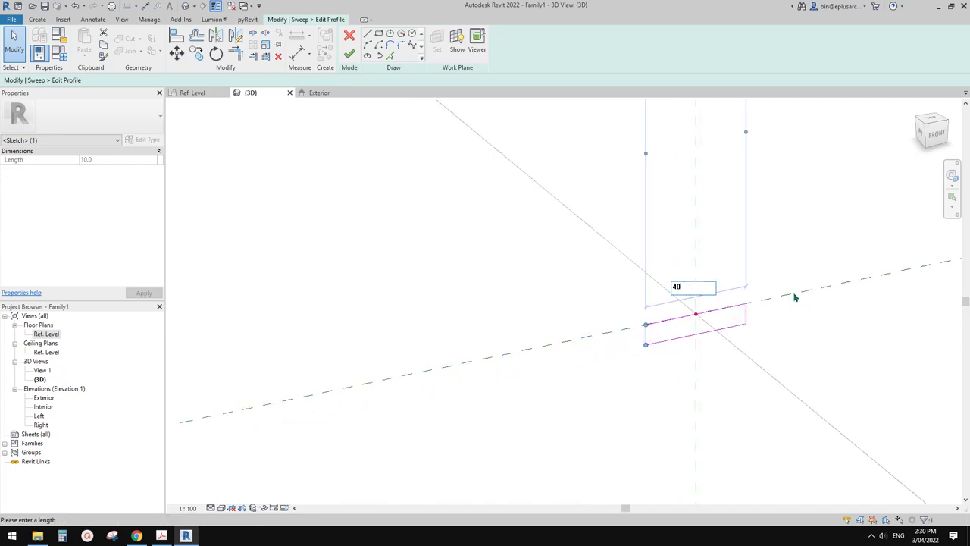
left_click(828, 331)
Move the whole profile rectangle so the midpoint of its upper edge sits on the path point
key("Tab")
left_click(736, 326)
middle_click_drag(743, 314, 741, 317)
key("m")
key("v")
left_click(704, 316)
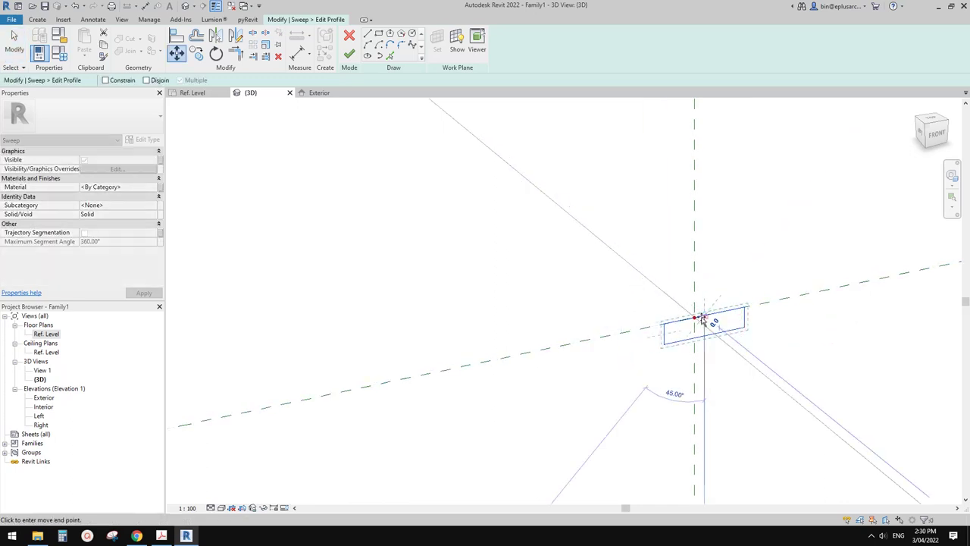
left_click(695, 318)
scroll(695, 340, "up", 1)
scroll(773, 314, "down", 2)
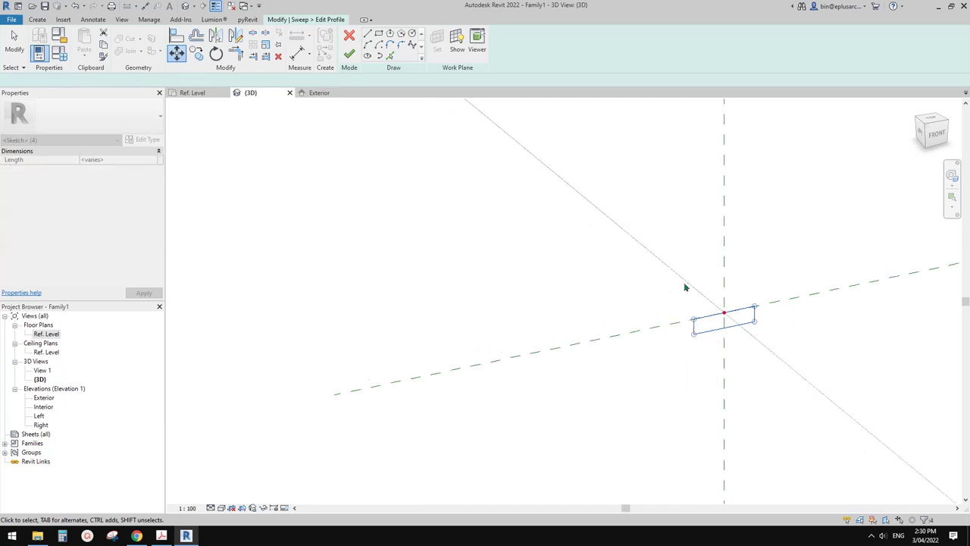
left_click(685, 284)
Finish the profile sketch, complete the sweep, and inspect the resulting track together with the door panels
left_click(346, 61)
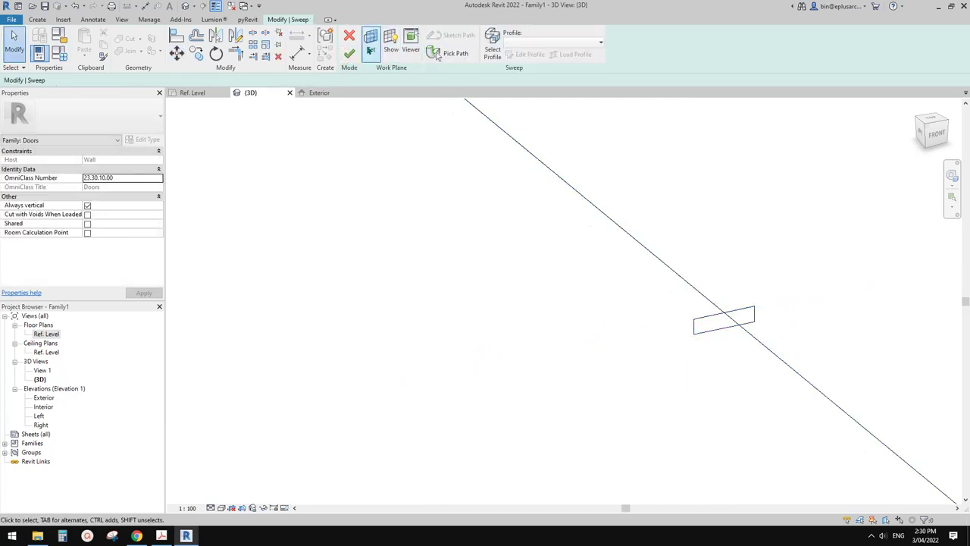
left_click(349, 58)
key("Escape")
scroll(660, 256, "down", 5)
middle_click_drag(654, 273, 721, 318, "shift")
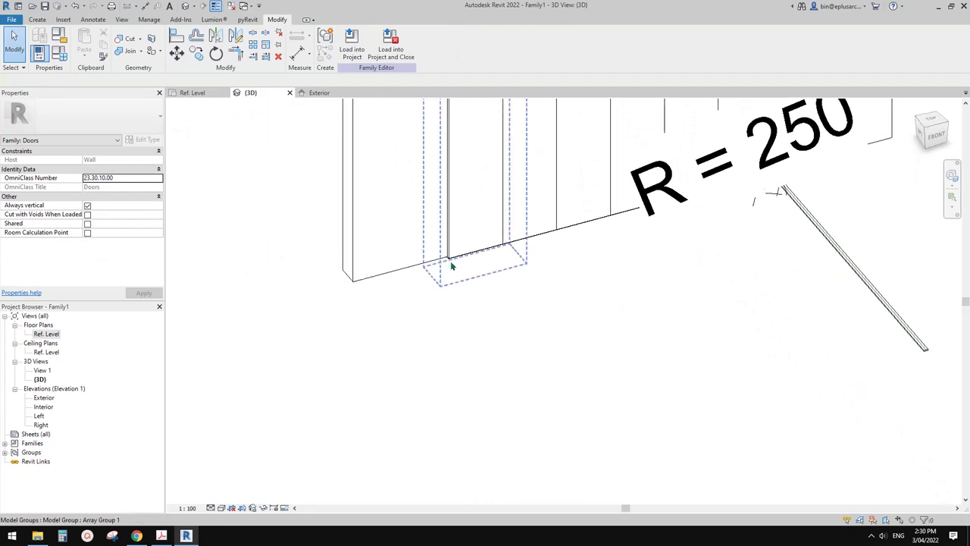
middle_click_drag(571, 265, 436, 275)
middle_click_drag(661, 290, 627, 321, "shift")
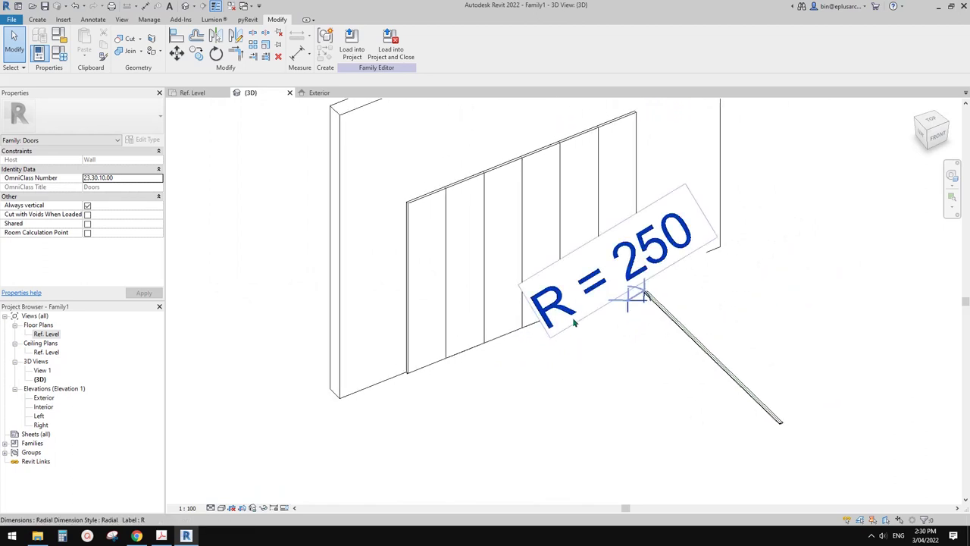
Set the 3D view's scale to 1:25 and temporarily hide the R = 250 radius dimension at the track corner
left_click(195, 509)
left_click(201, 419)
middle_click_drag(629, 311, 626, 338, "shift")
left_click(633, 348)
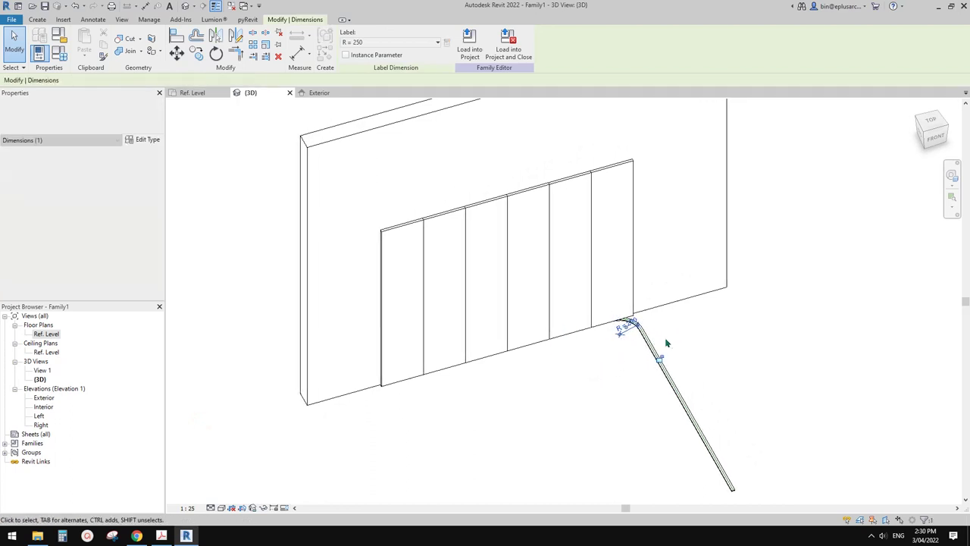
key("h")
key("h")
middle_click_drag(671, 357, 628, 357, "shift")
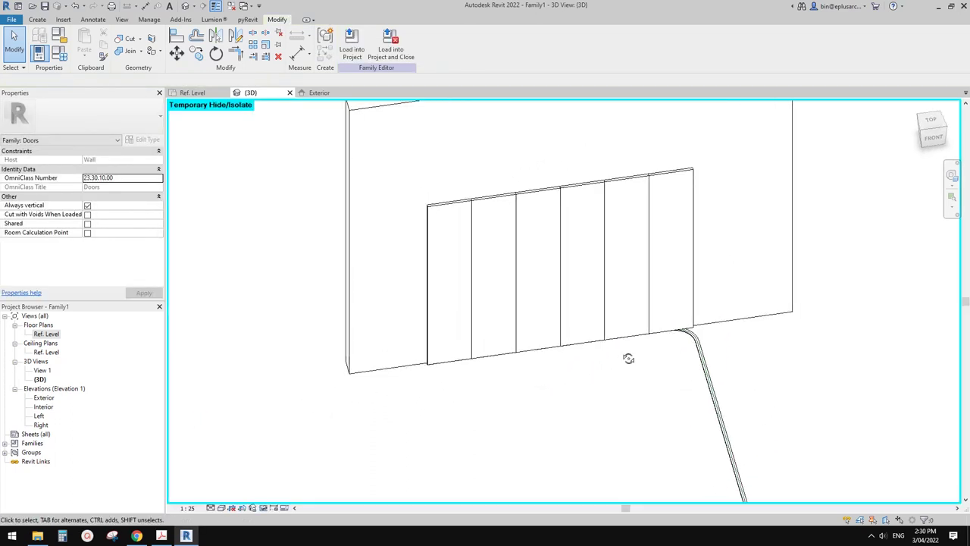
Examine the arrayed door panels and how they line up with the swept track in the 3D view
left_click(602, 325)
middle_click_drag(602, 326, 616, 331, "shift")
left_click(633, 286)
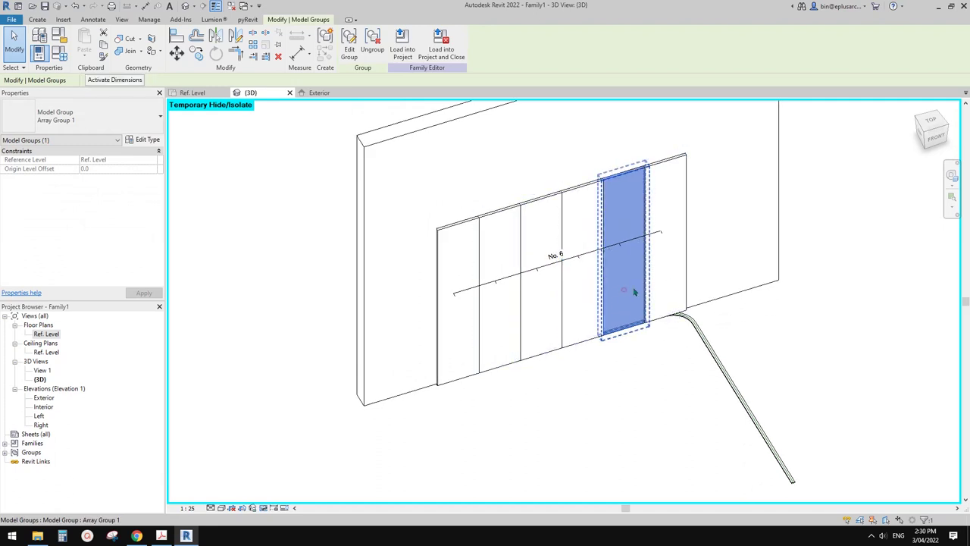
left_click(525, 320)
left_click(493, 323)
left_click(460, 331)
key("Escape")
left_click(495, 257)
left_click(496, 258)
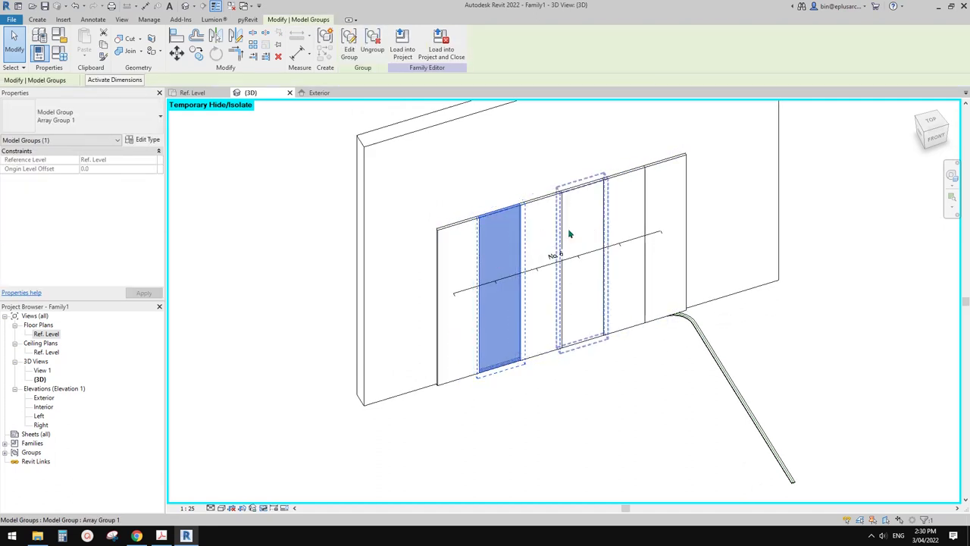
key("Escape")
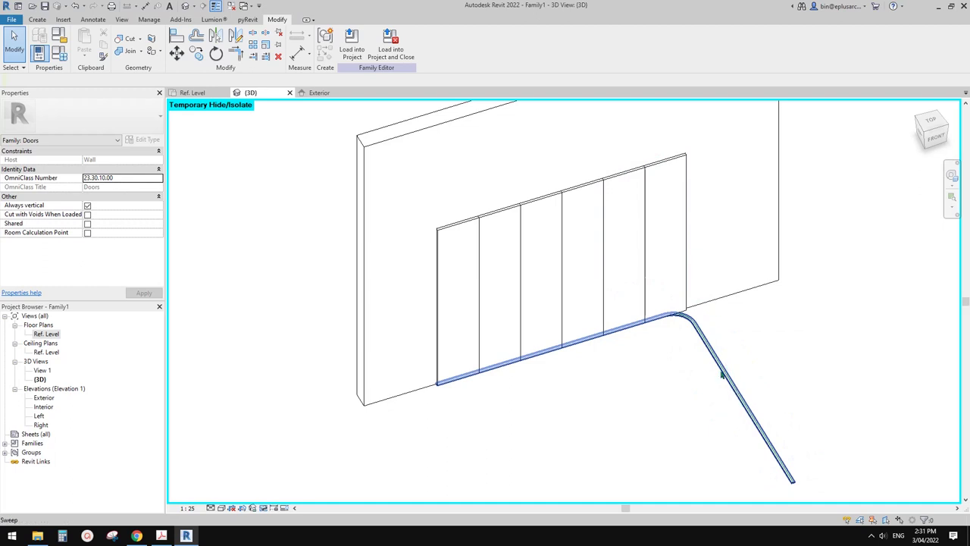
middle_click_drag(660, 320, 628, 293)
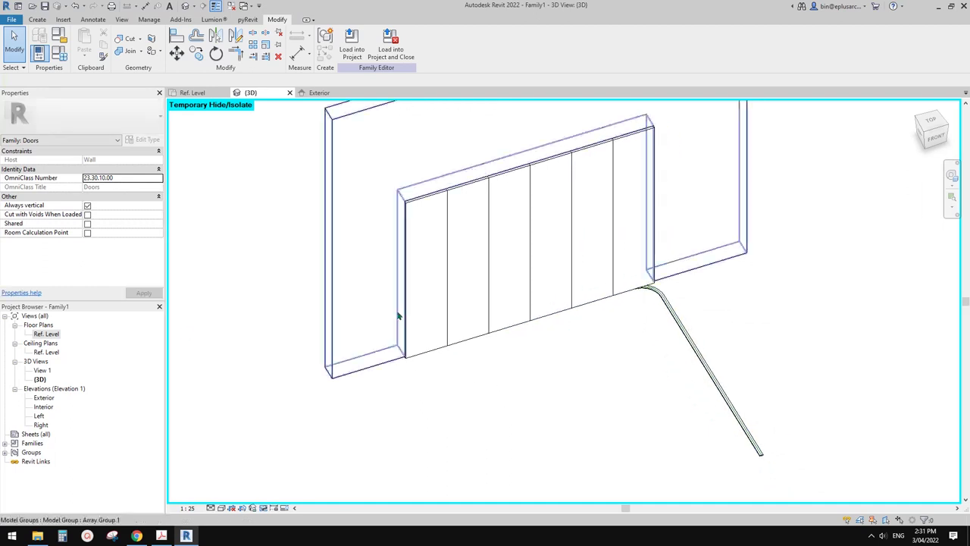
In the Ref. Level plan, draw a horizontal reference plane across the track's return leg, about 605 mm from the Interior reference plane
double_click(47, 334)
scroll(680, 260, "up", 1)
middle_click_drag(680, 260, 643, 273)
key("r")
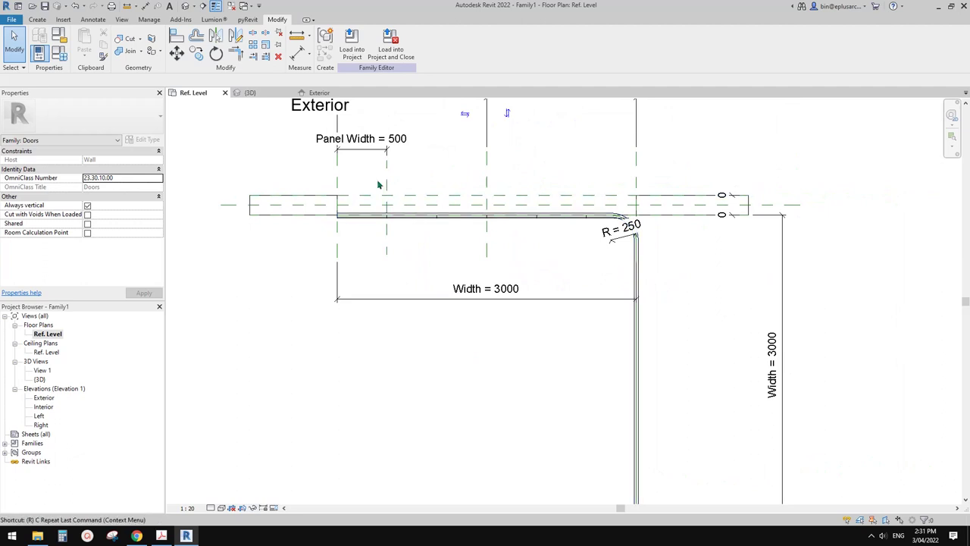
middle_click_drag(569, 250, 564, 259)
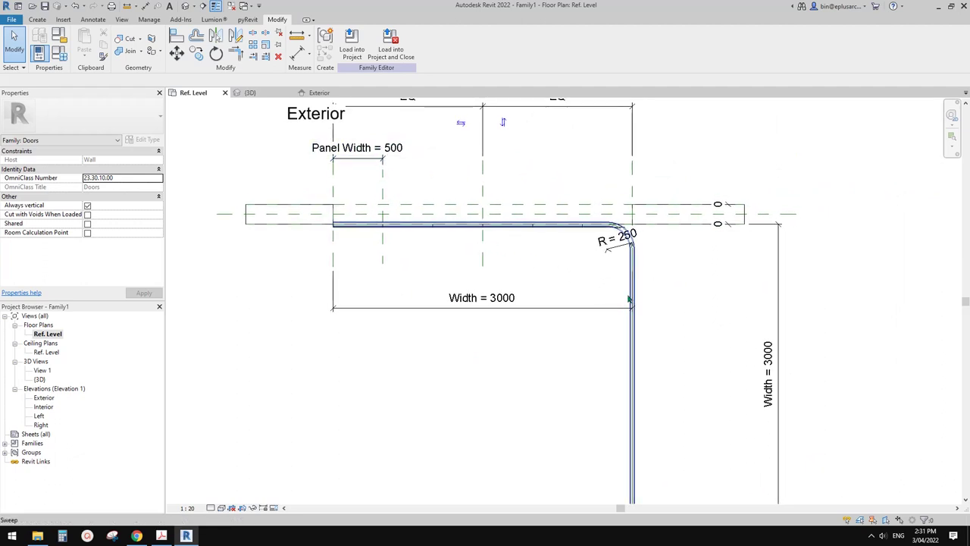
key("p")
left_click(582, 286)
Dimension the distance from the new horizontal reference plane to the Interior reference plane, placing it beside the track's return leg
key("d")
key("i")
left_click(656, 286)
left_click(658, 287)
scroll(645, 231, "up", 1)
key("Tab")
scroll(667, 228, "up", 1)
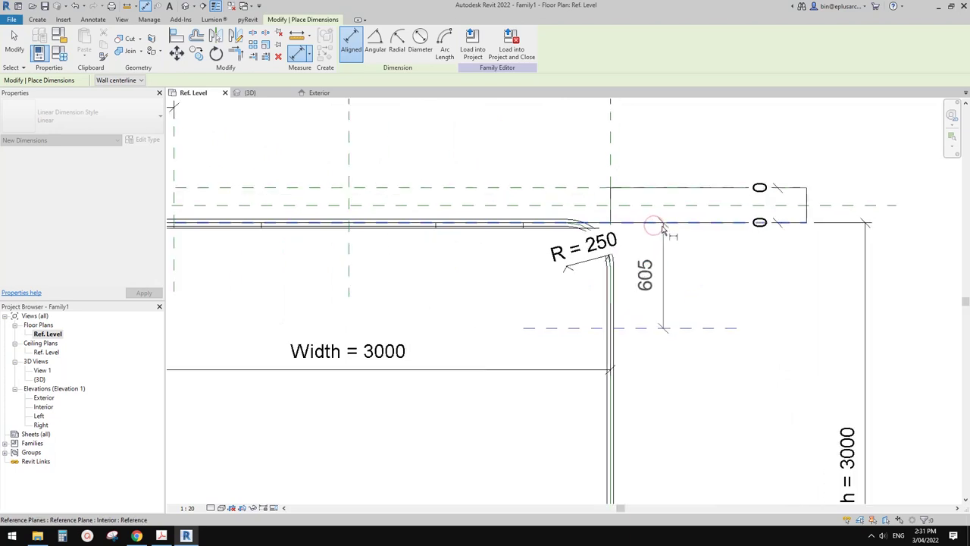
left_click(675, 229)
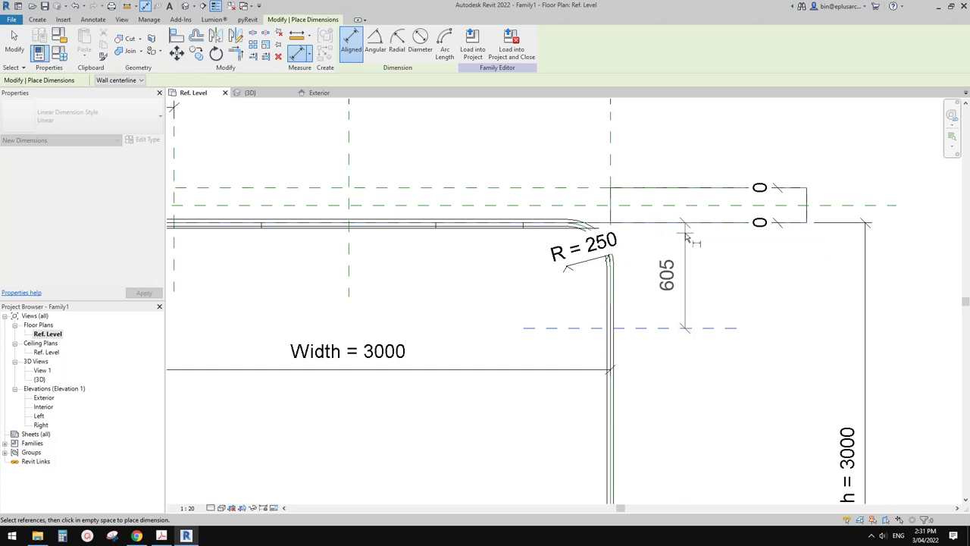
left_click(686, 238)
scroll(470, 194, "down", 2)
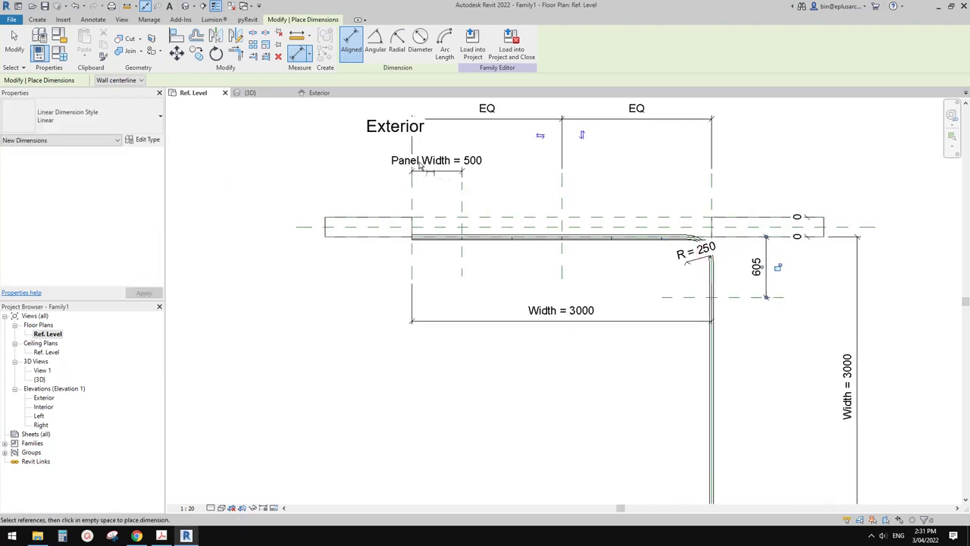
Label the new reference plane's dimension with the Panel Width parameter
key("Escape")
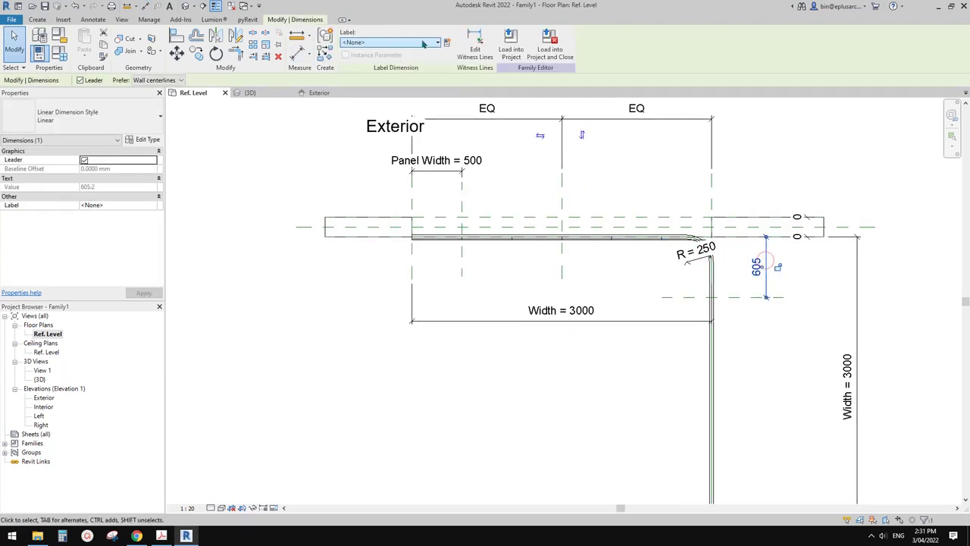
left_click(391, 42)
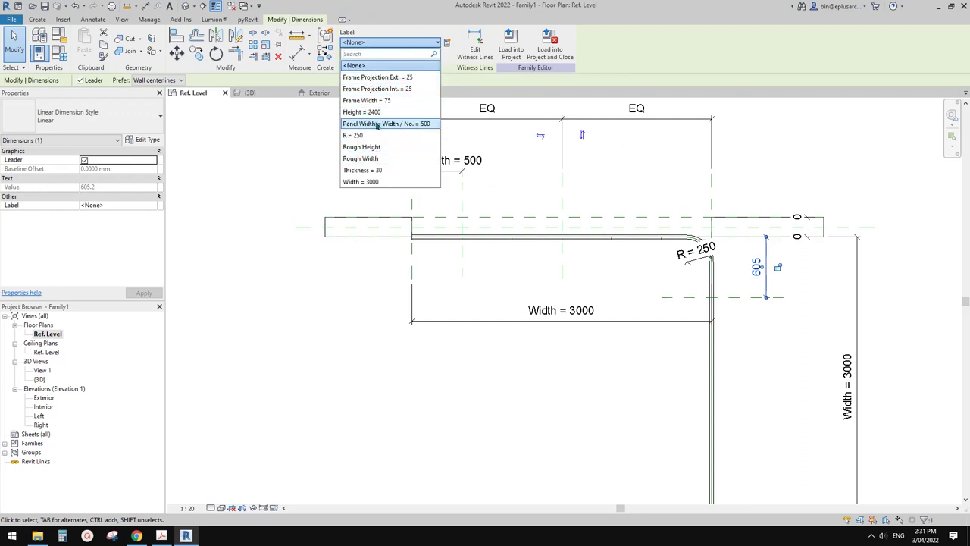
left_click(377, 123)
key("Escape")
middle_click_drag(657, 268, 684, 265)
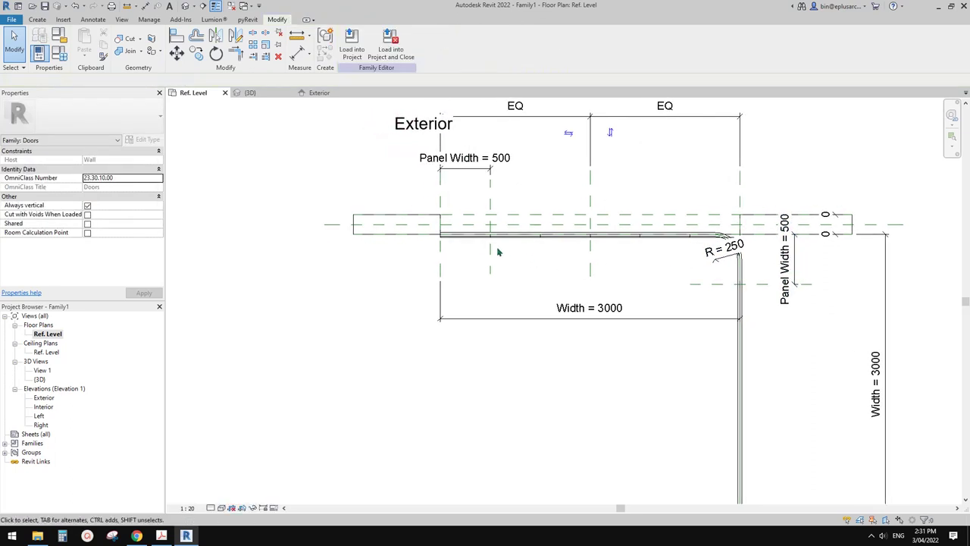
Copy the first door panel of the row to the clear area outside the track's return leg
scroll(470, 238, "up", 3)
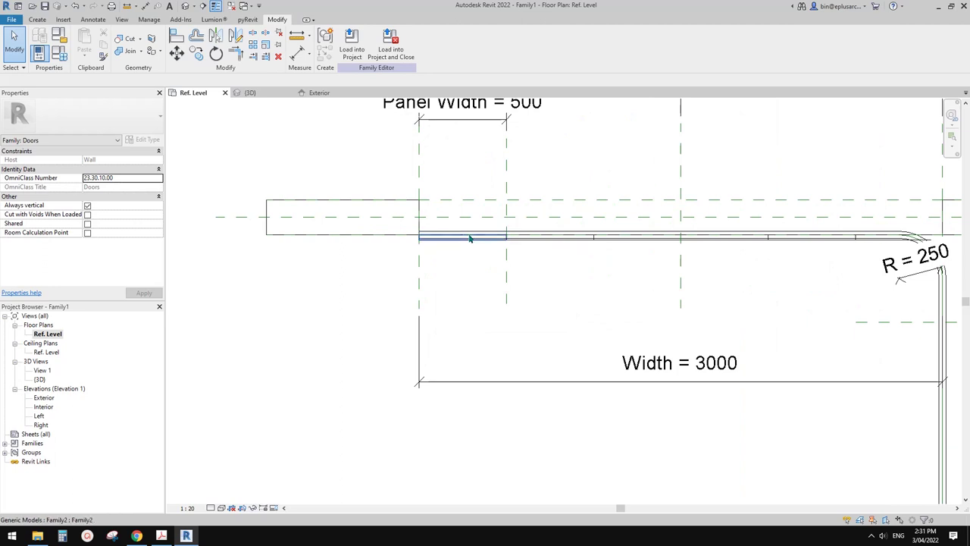
left_click(470, 238)
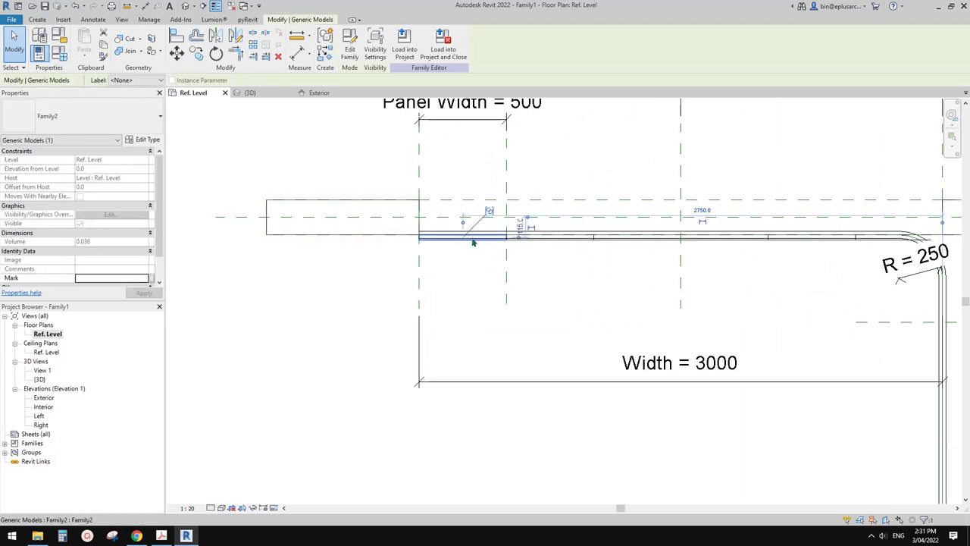
scroll(473, 240, "down", 2)
middle_click_drag(504, 254, 464, 238)
key("c")
key("c")
left_click(423, 222)
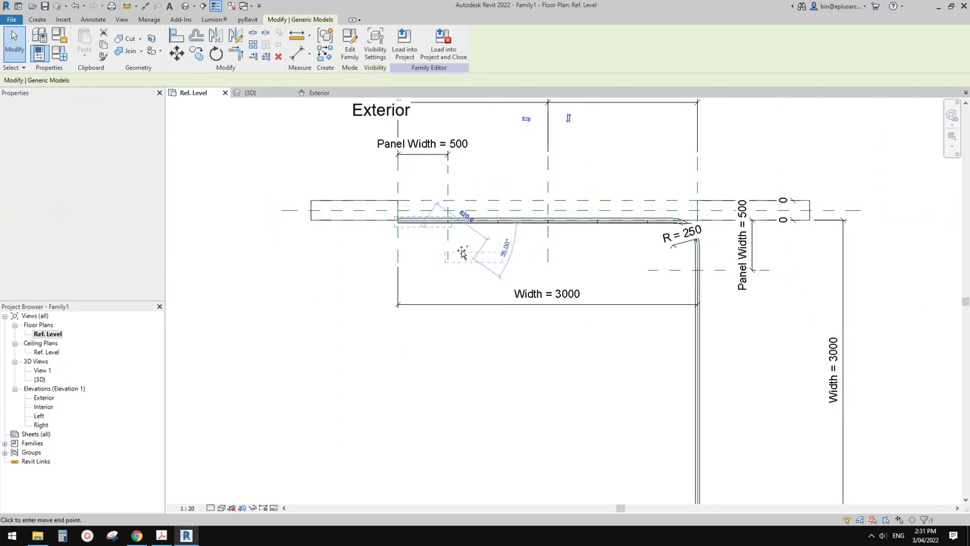
left_click(727, 311)
left_click(747, 326)
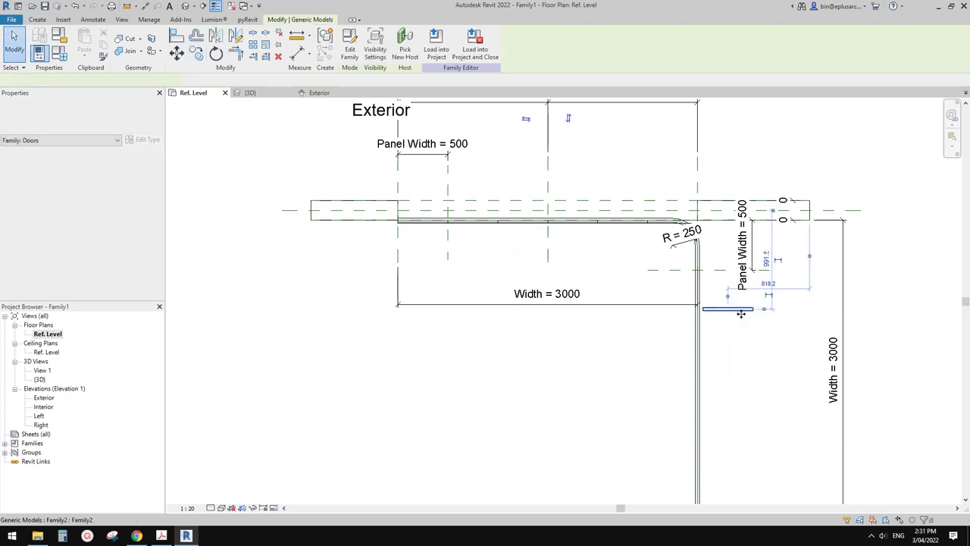
Rotate the copied panel 90 degrees and move it just inside the track's return leg, below the Panel Width reference plane
key("r")
key("o")
left_click(815, 321)
type("90")
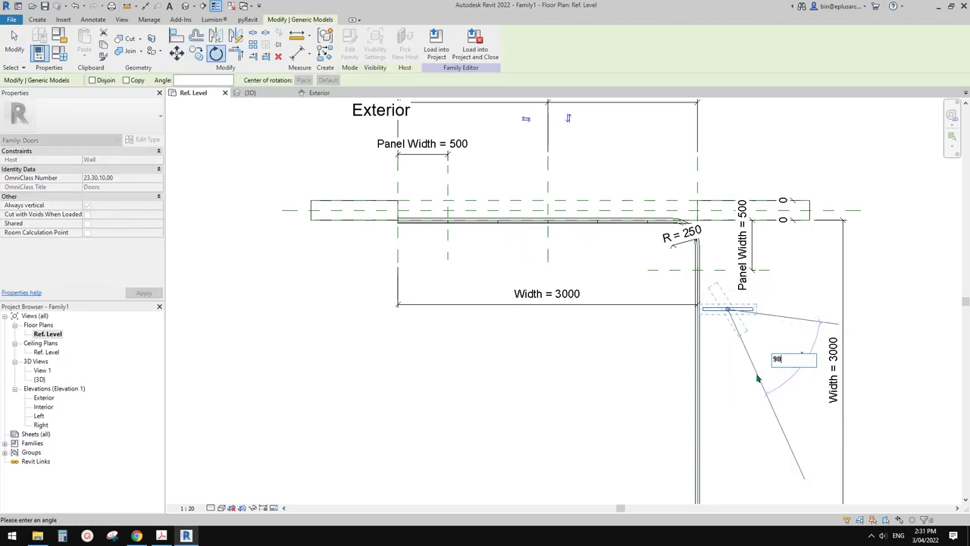
key("Return")
scroll(729, 296, "up", 2)
left_click_drag(728, 298, 663, 285)
scroll(662, 284, "up", 2)
key("Escape")
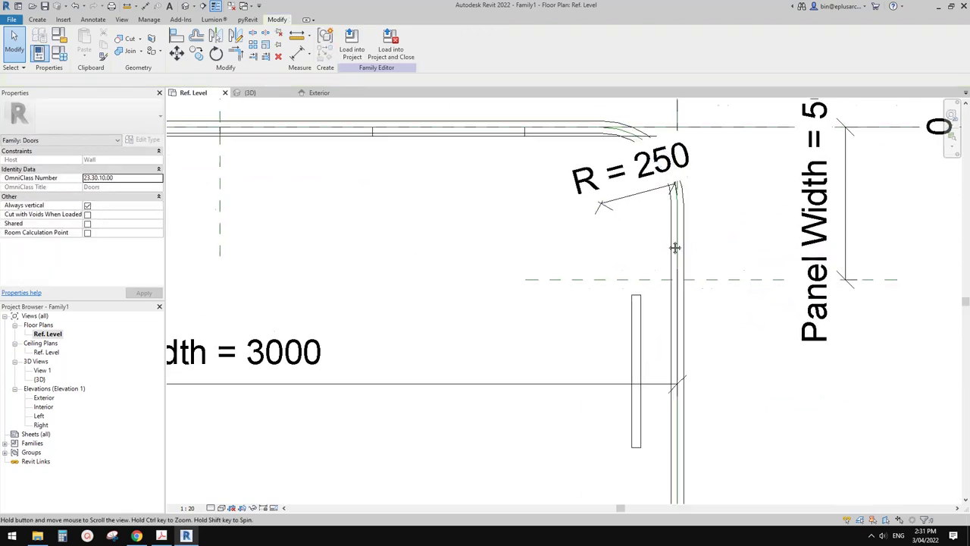
middle_click_drag(660, 259, 674, 269)
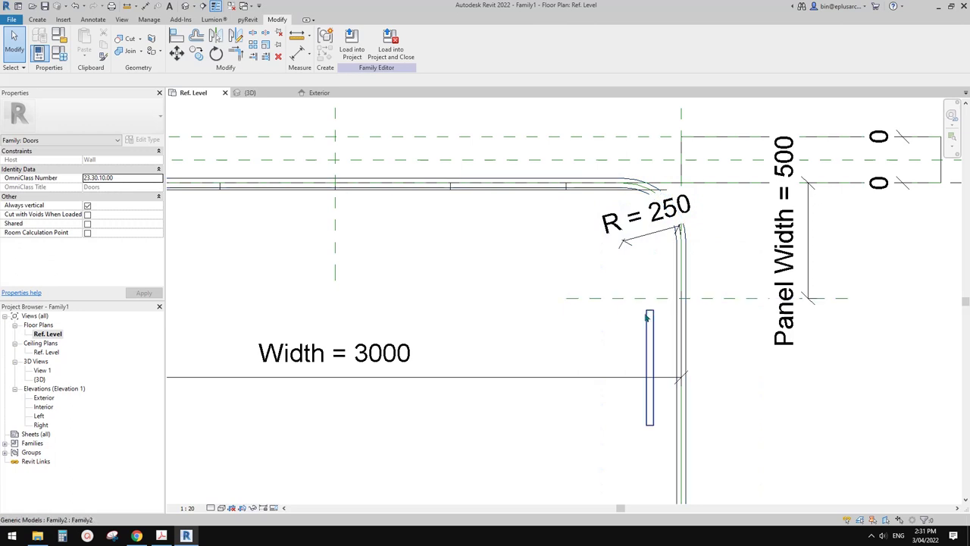
middle_click_drag(672, 308, 666, 306)
Align and lock the rotated panel's upper end to the Interior reference plane and its outer face to the Right reference plane
key("a")
key("l")
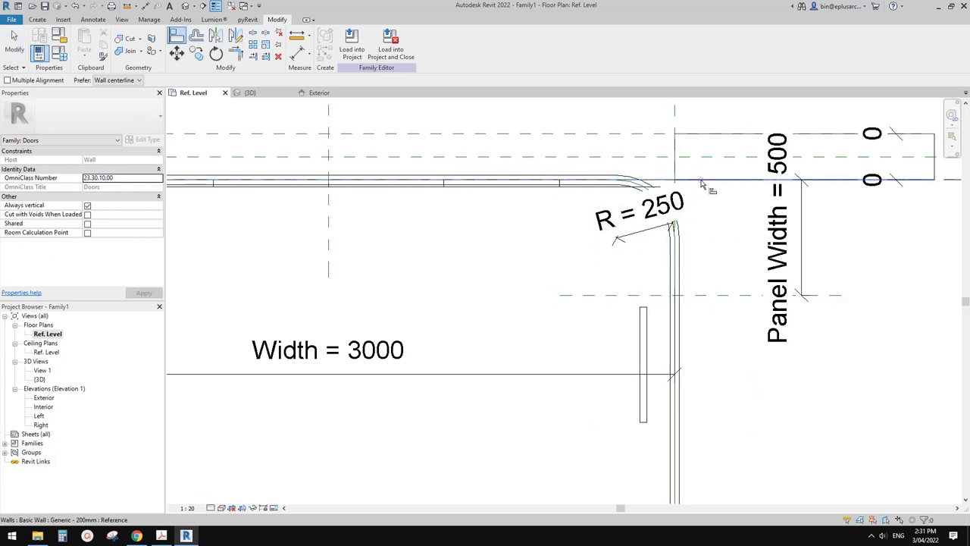
left_click(643, 310)
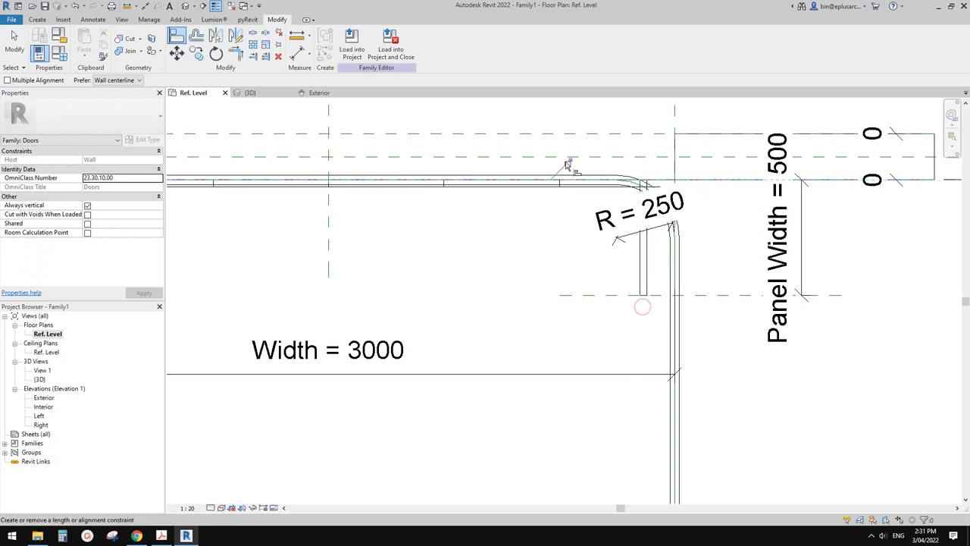
middle_click_drag(684, 126, 685, 189)
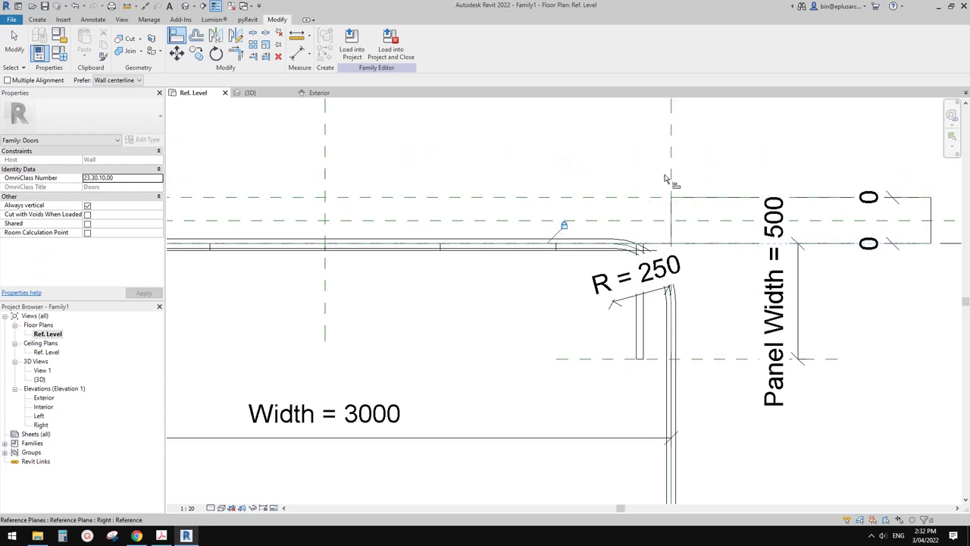
left_click(671, 151)
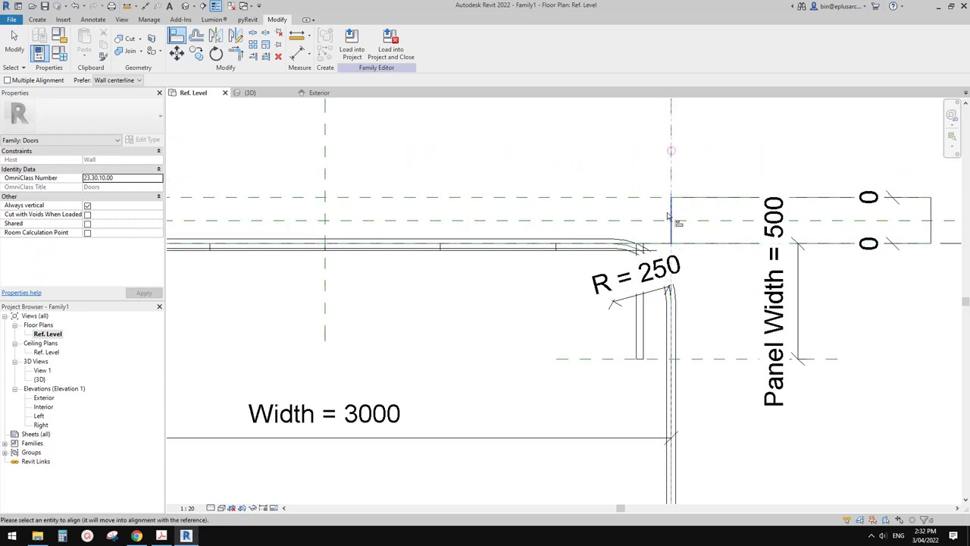
left_click(640, 330)
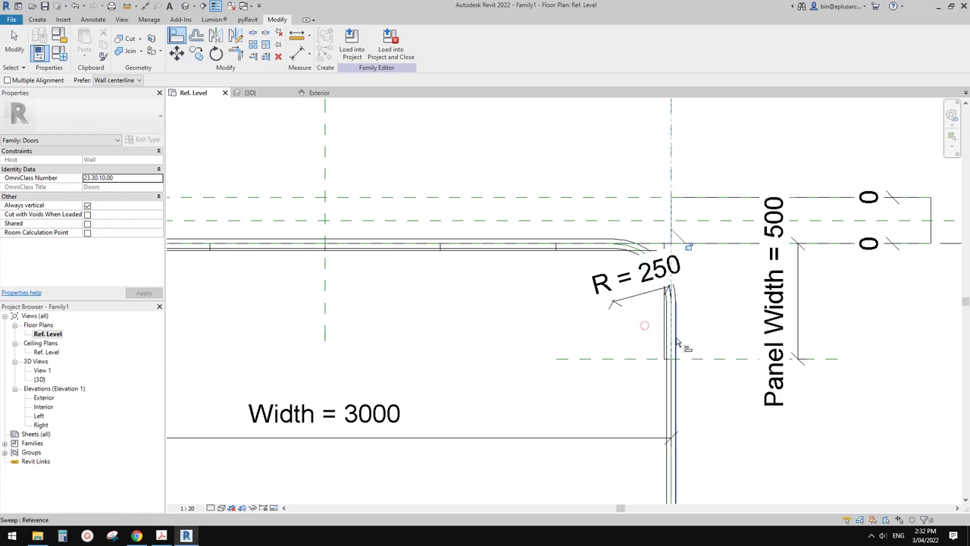
key("Escape")
key("Escape")
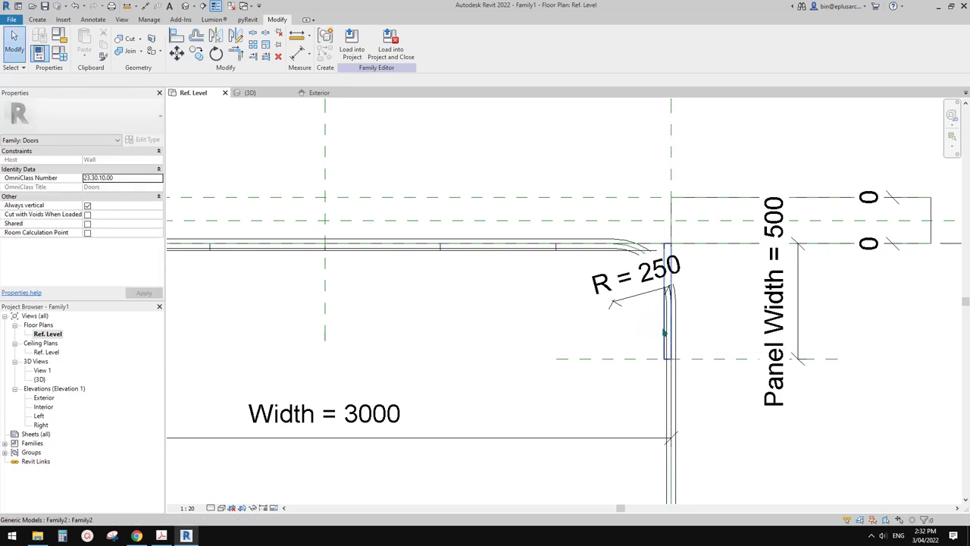
Create a grouped linear array of 2 from the aligned panel, placing the second panel further down the return leg
left_click(664, 331)
scroll(695, 340, "down", 1)
middle_click_drag(695, 340, 712, 292)
key("c")
scroll(704, 260, "up", 2)
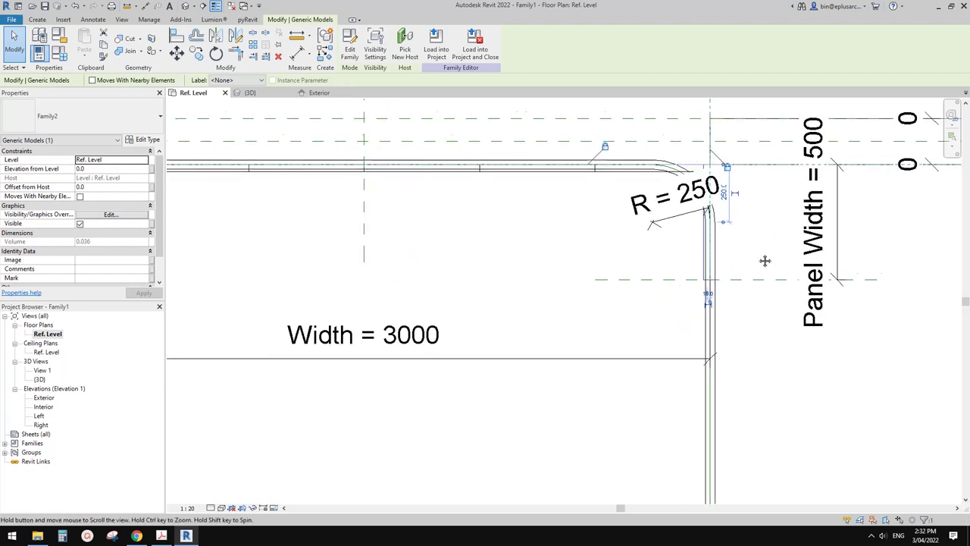
key("a")
key("r")
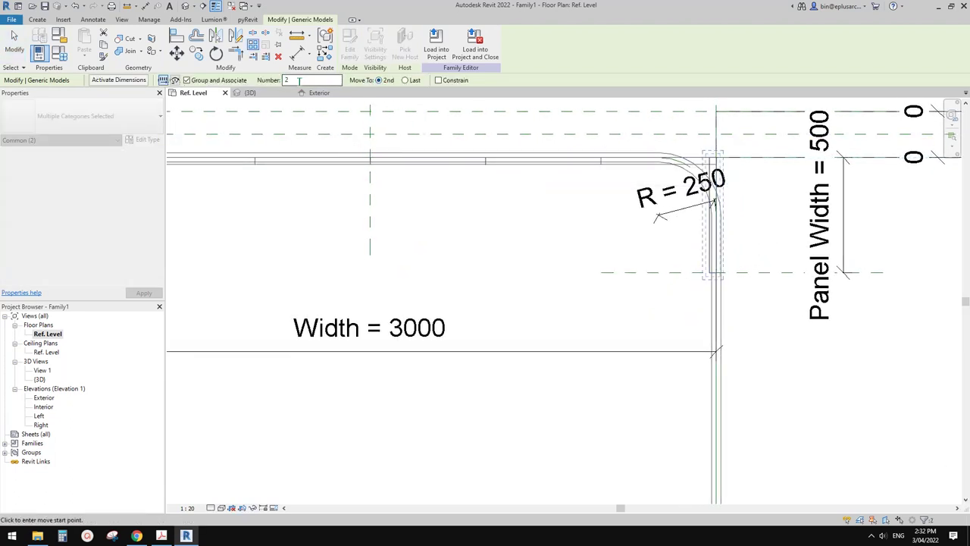
left_click(745, 233)
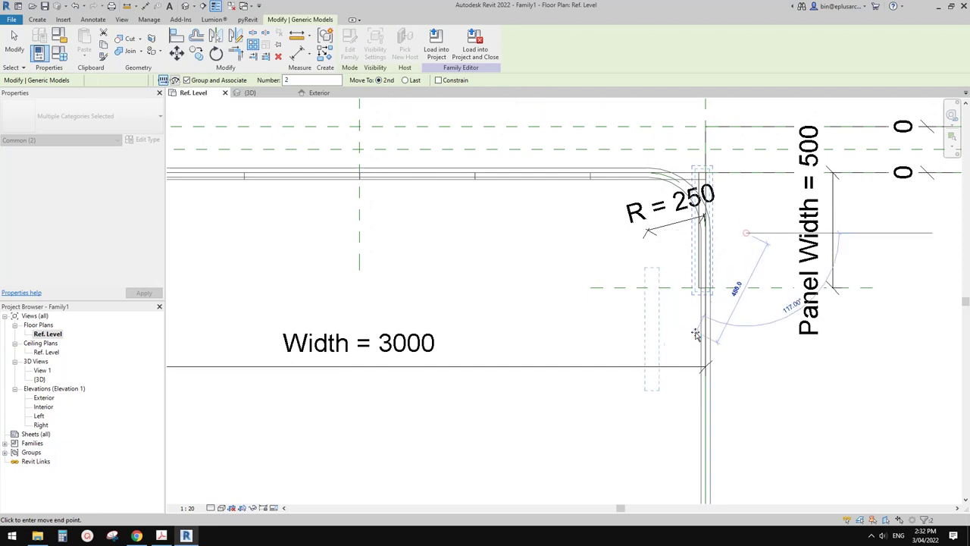
left_click(681, 370)
key("Return")
Label the return-leg panel array's count with the No. parameter
left_click(613, 264)
left_click(187, 80)
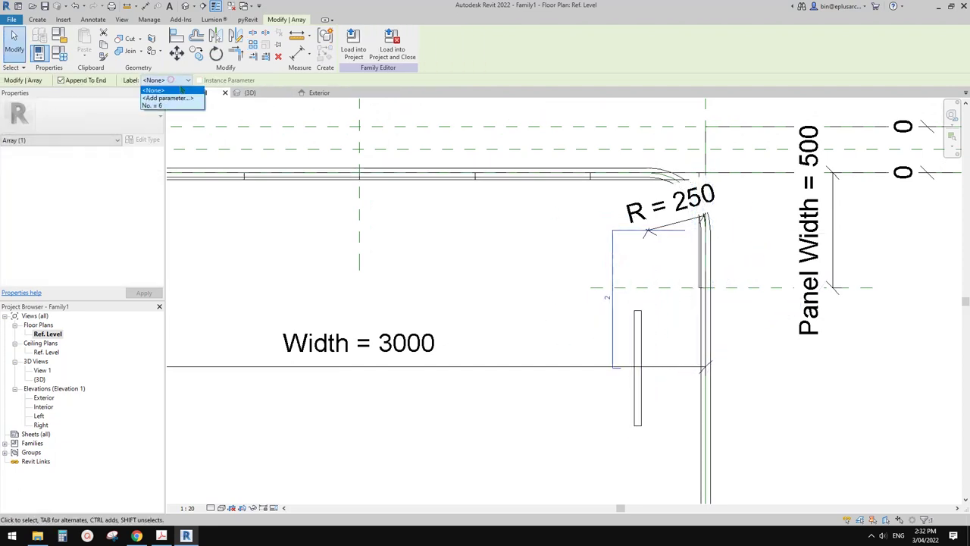
scroll(703, 312, "down", 1)
middle_click_drag(775, 366, 730, 308)
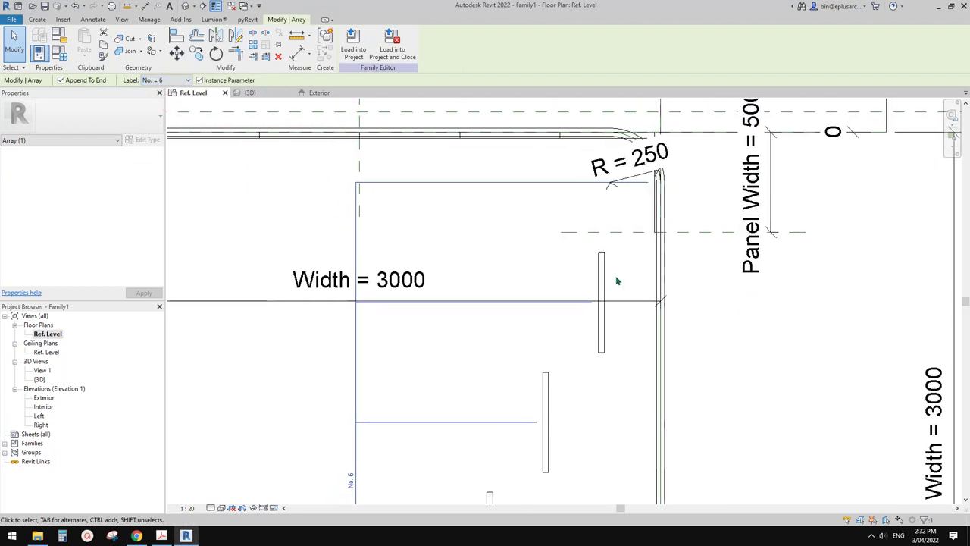
Align the array's second panel with the Panel Width reference plane at its upper end and the Right reference plane along its face
key("a")
key("l")
left_click(629, 233)
left_click(601, 253)
left_click(698, 215)
middle_click_drag(667, 163, 670, 258)
left_click(664, 156)
left_click(608, 355)
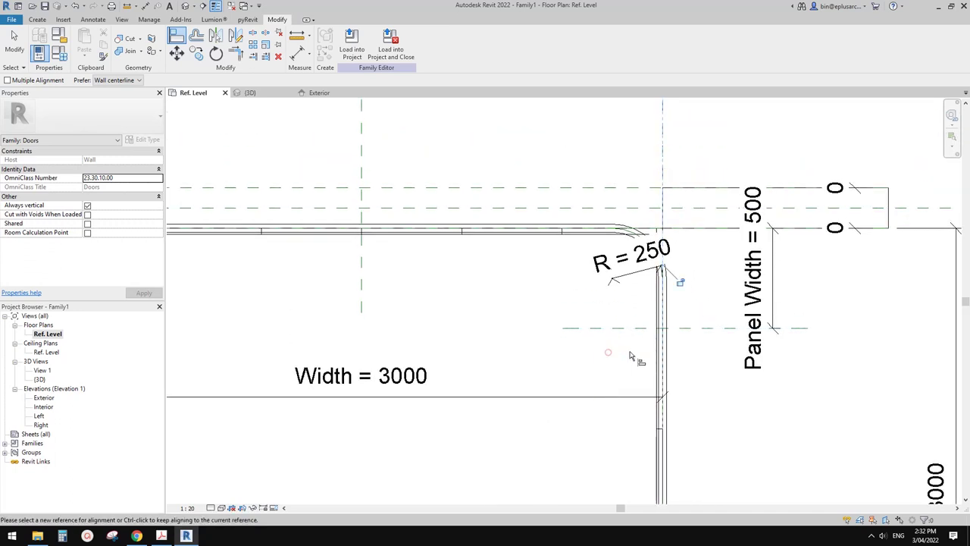
scroll(680, 284, "down", 5)
key("Escape")
key("Escape")
Open the 3D view and inspect the panel rows along both legs of the track
left_click(185, 6)
middle_click_drag(634, 210, 692, 201, "shift")
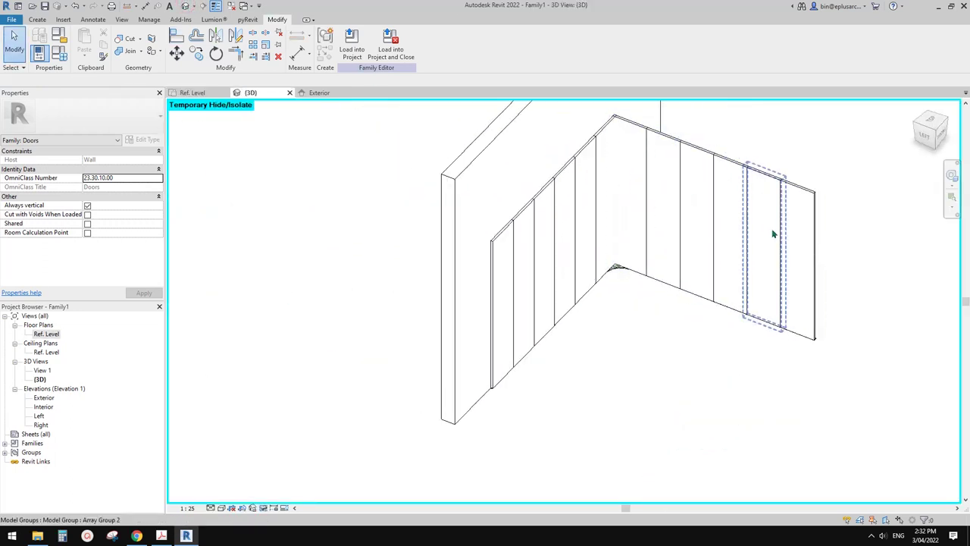
middle_click_drag(612, 191, 591, 225)
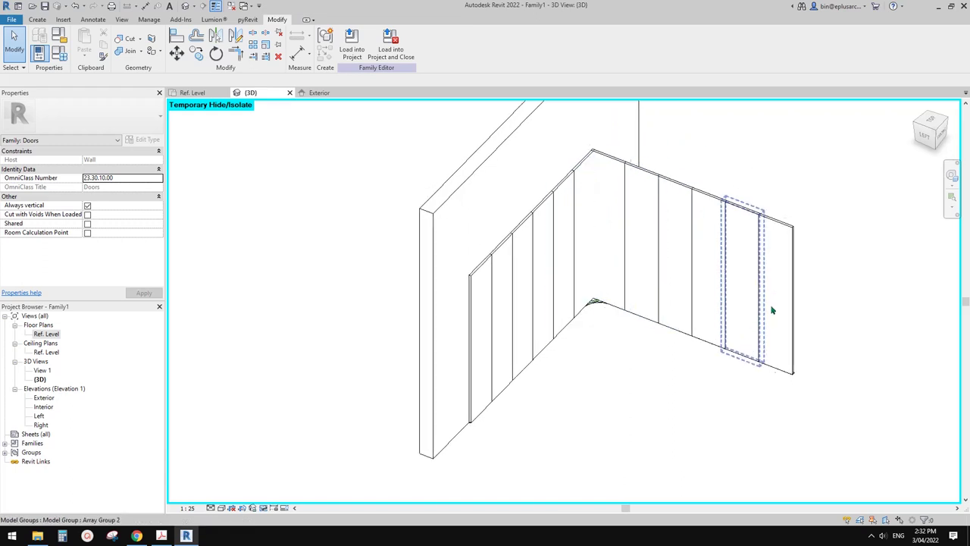
Open the panel array group on the leg along the wall for editing, starting from its outermost panel
middle_click_drag(741, 284, 655, 286, "shift")
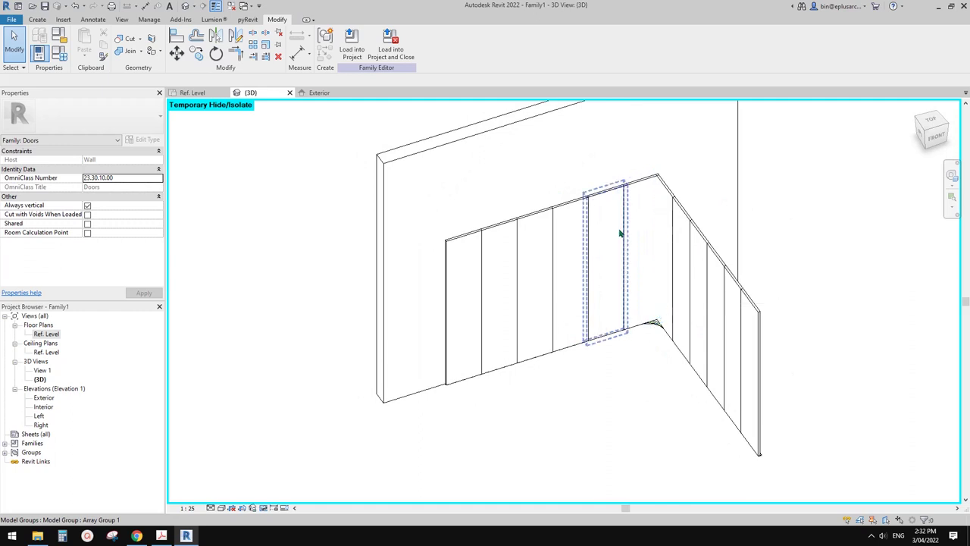
middle_click_drag(598, 282, 583, 286, "shift")
left_click(486, 302)
key("Escape")
left_click(485, 290)
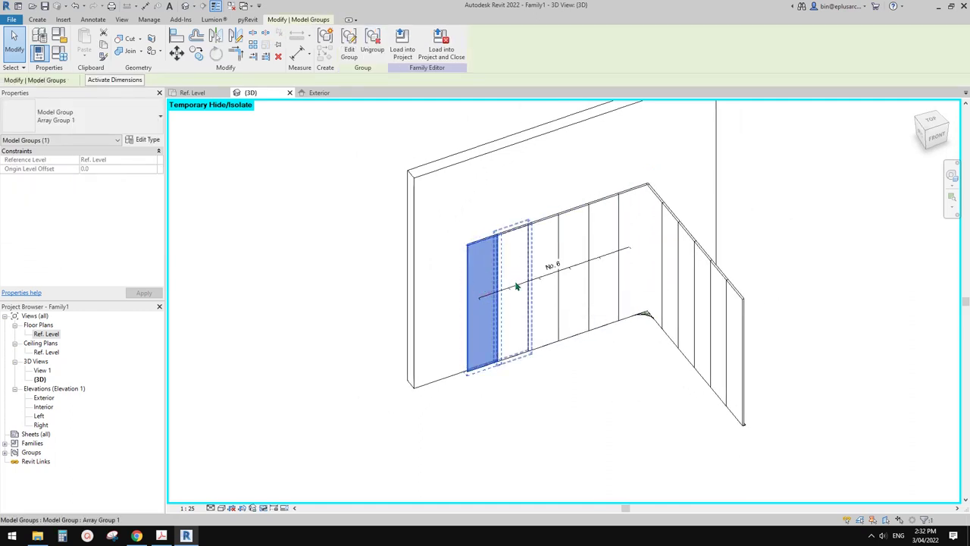
middle_click_drag(521, 288, 533, 308, "shift")
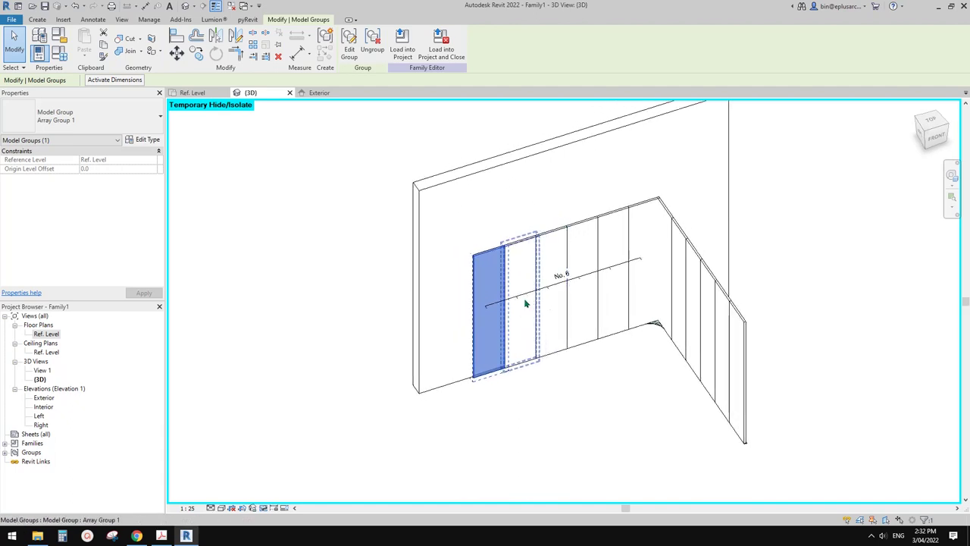
left_click(563, 394)
key("Tab")
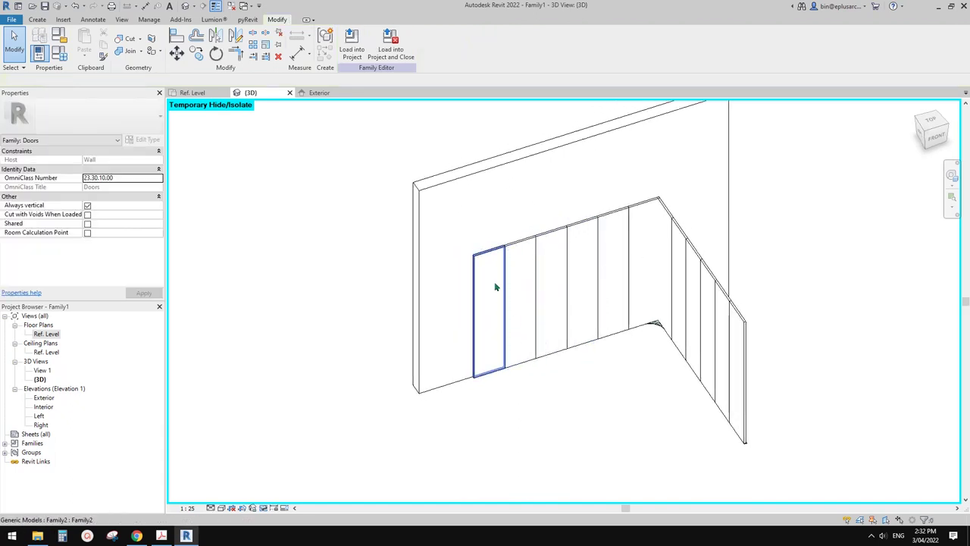
left_click(489, 287)
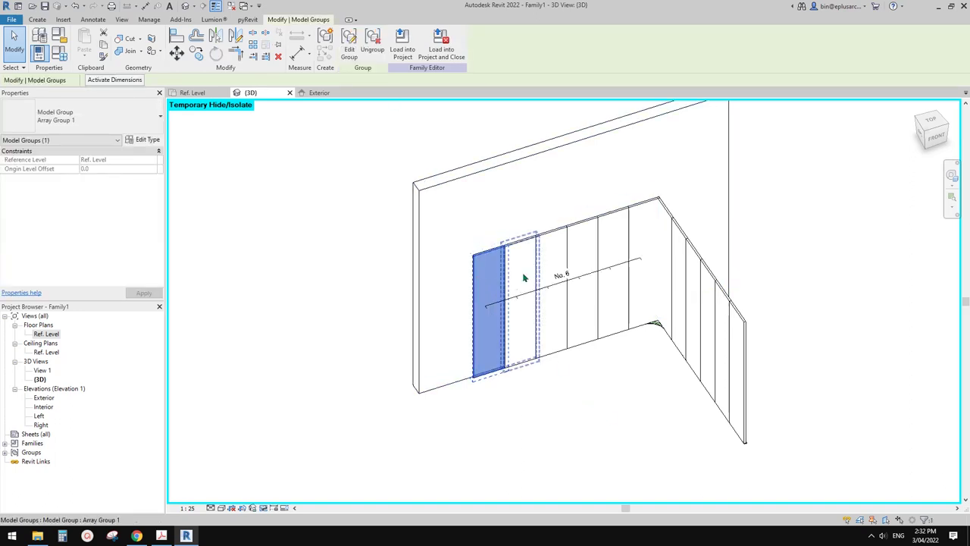
left_click(349, 45)
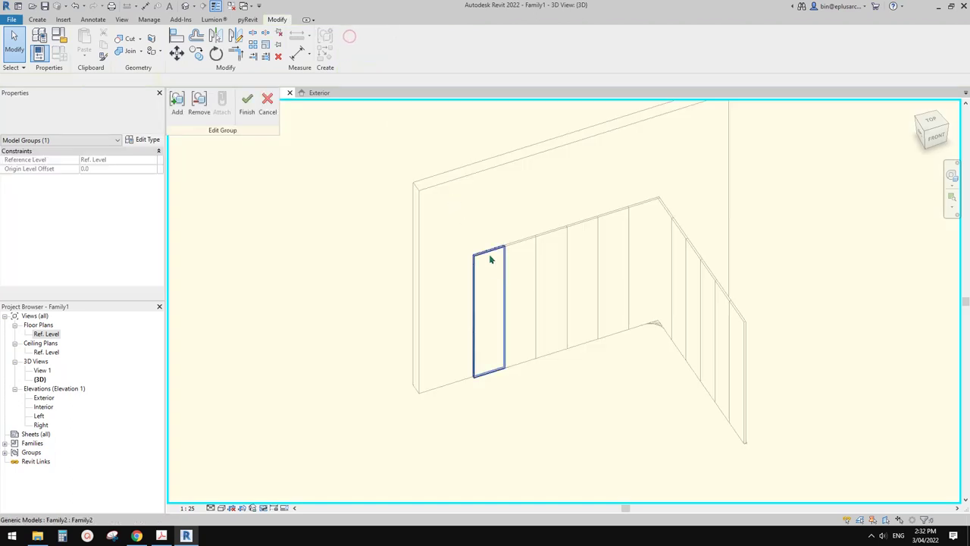
Associate the grouped panel's Visible property with a new instance parameter named Close and finish editing the group
left_click(499, 285)
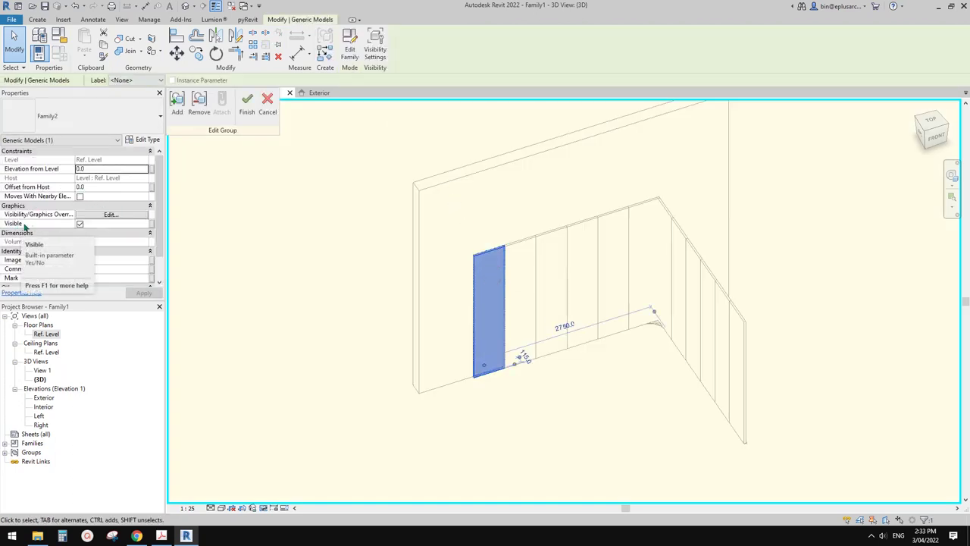
left_click(152, 225)
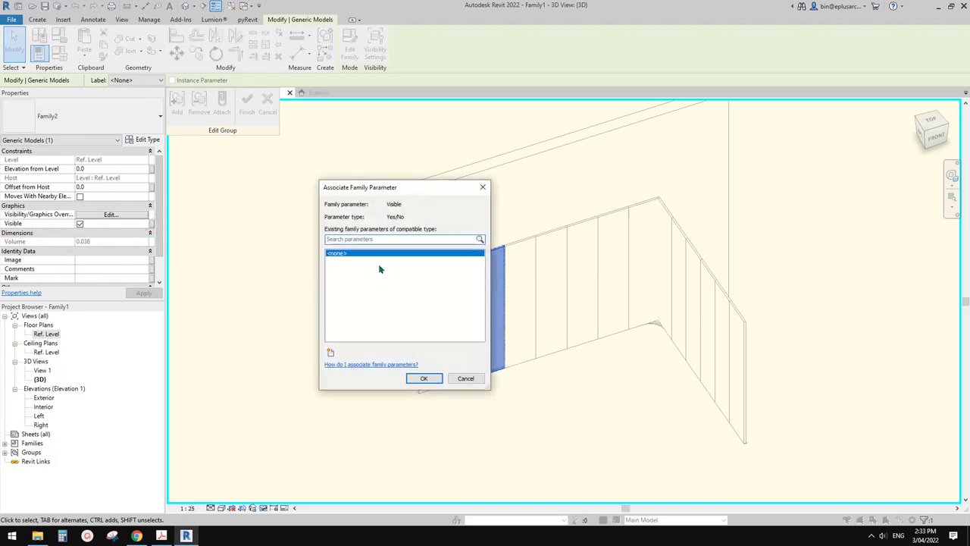
left_click(331, 354)
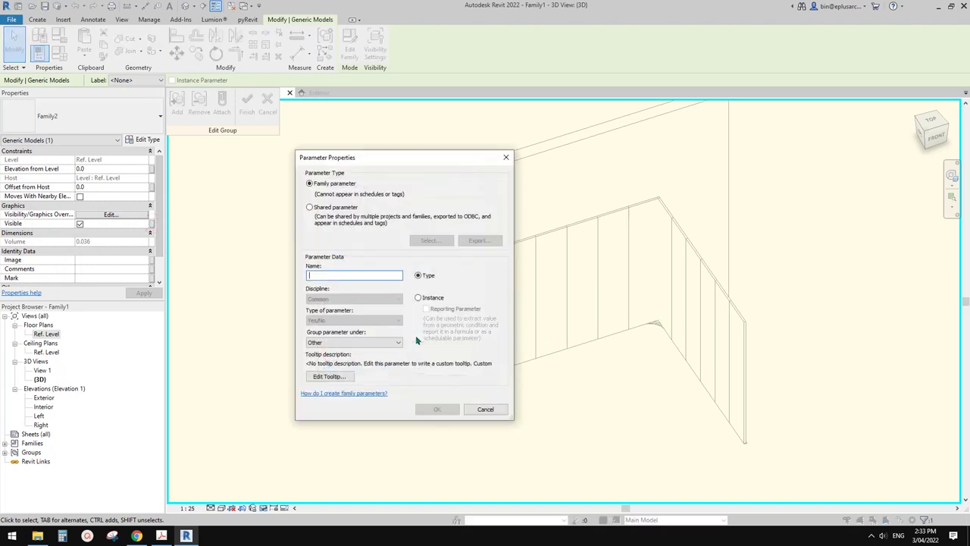
type("Close")
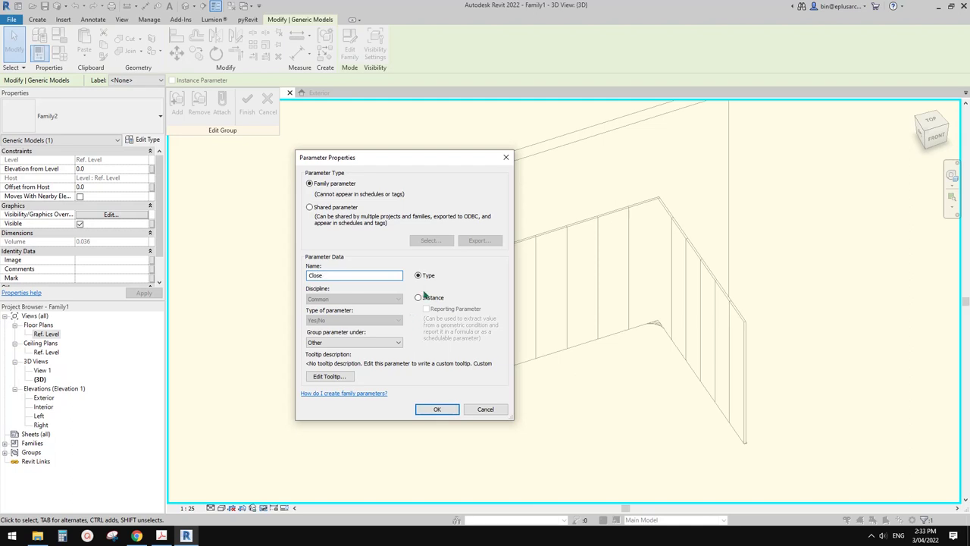
left_click(437, 409)
left_click(427, 378)
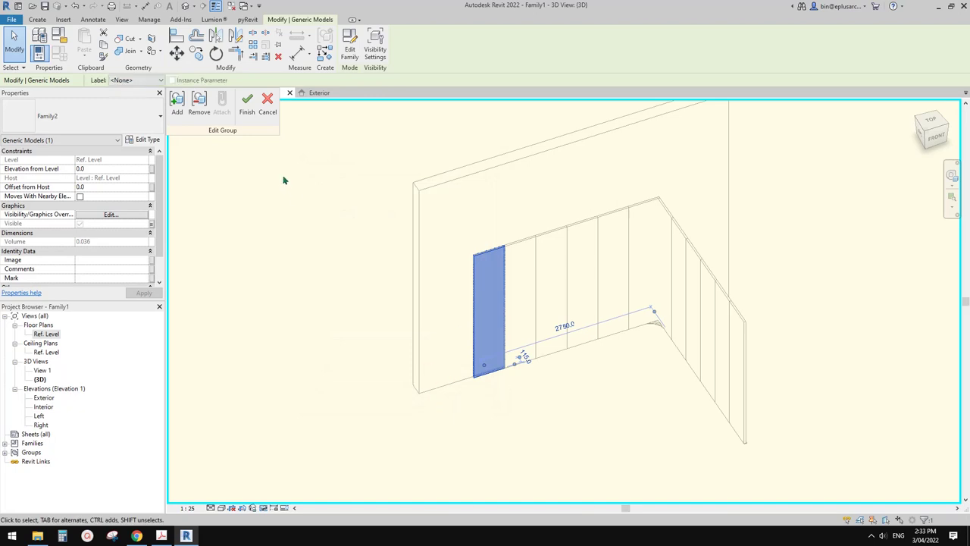
left_click(246, 108)
middle_click_drag(582, 302, 548, 320)
key("Escape")
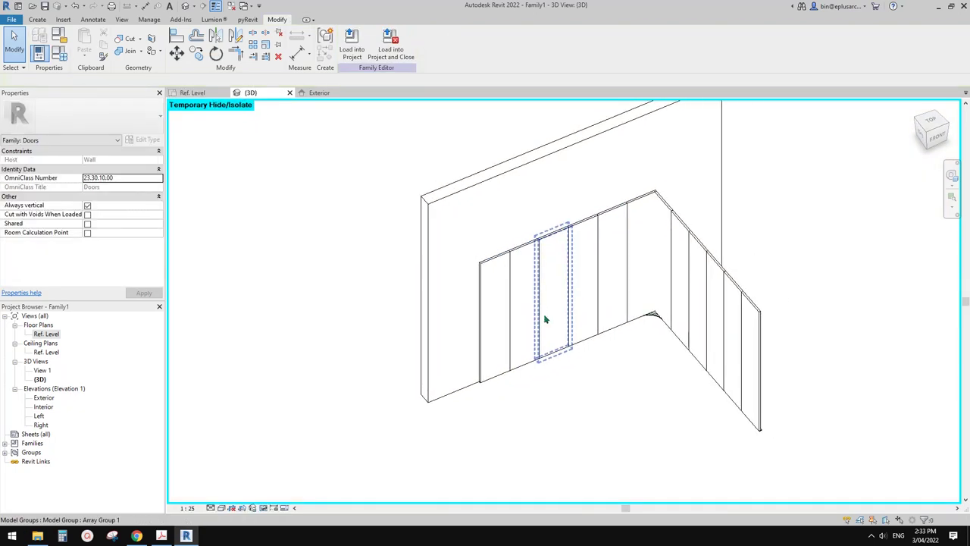
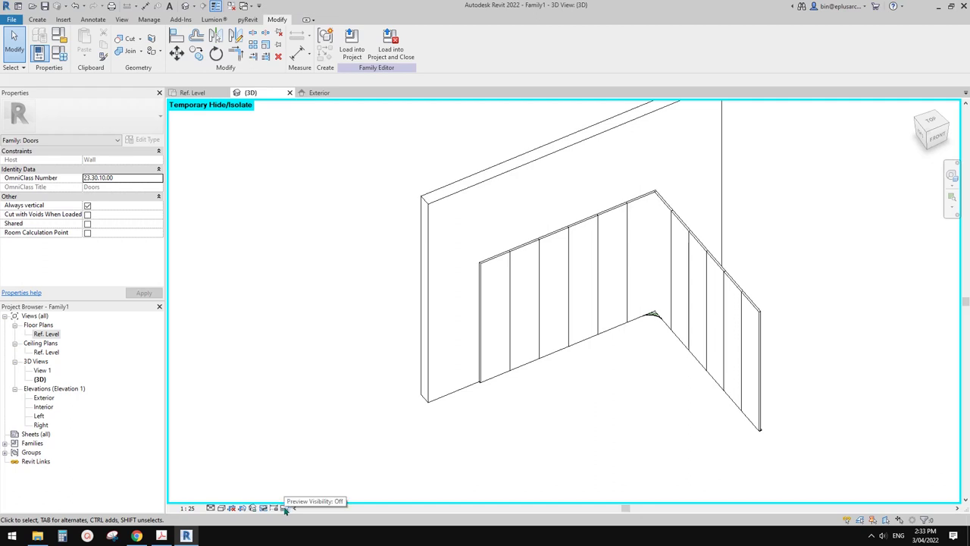
Turn on Preview Visibility in the 3D view and apply the family with Close unchecked to test the panels
left_click(285, 508)
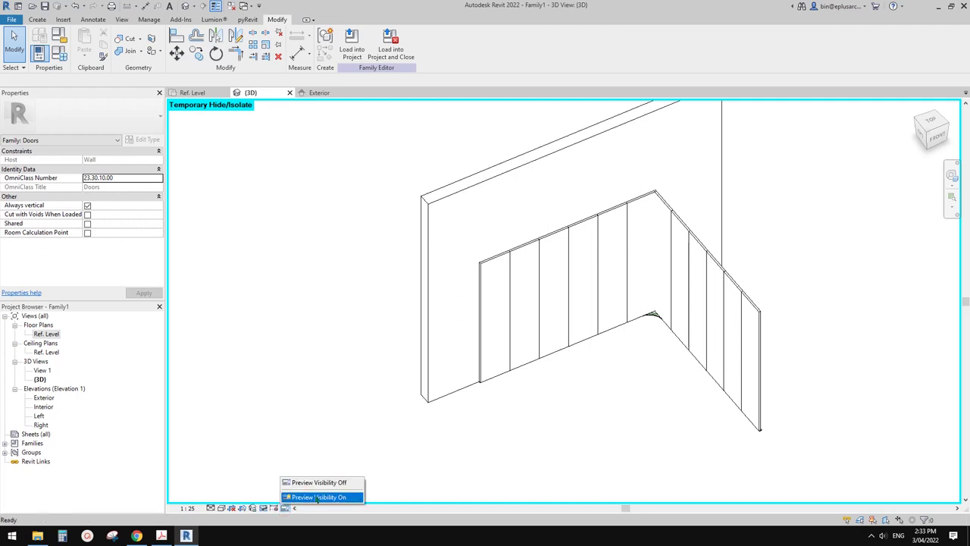
left_click(317, 498)
middle_click_drag(314, 493, 387, 501)
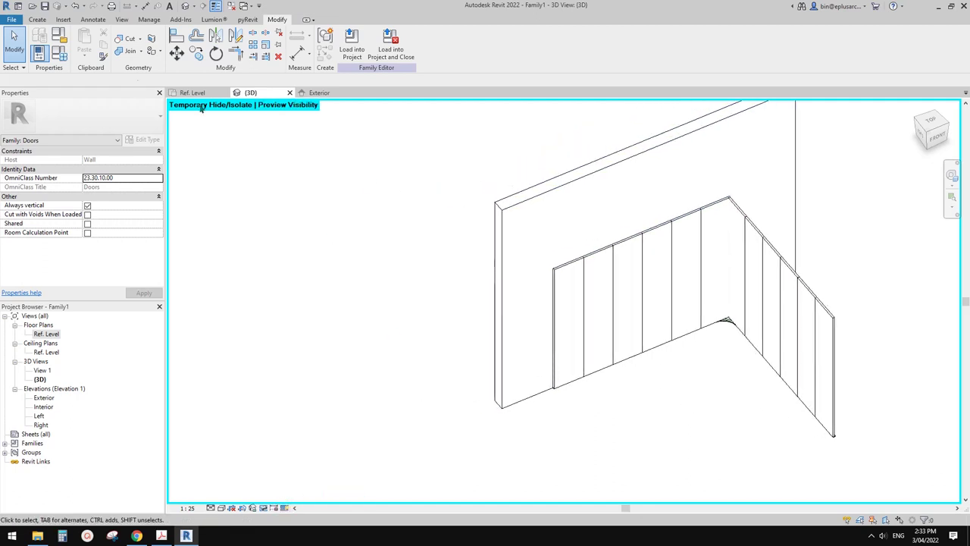
left_click(62, 53)
scroll(181, 257, "down", 5)
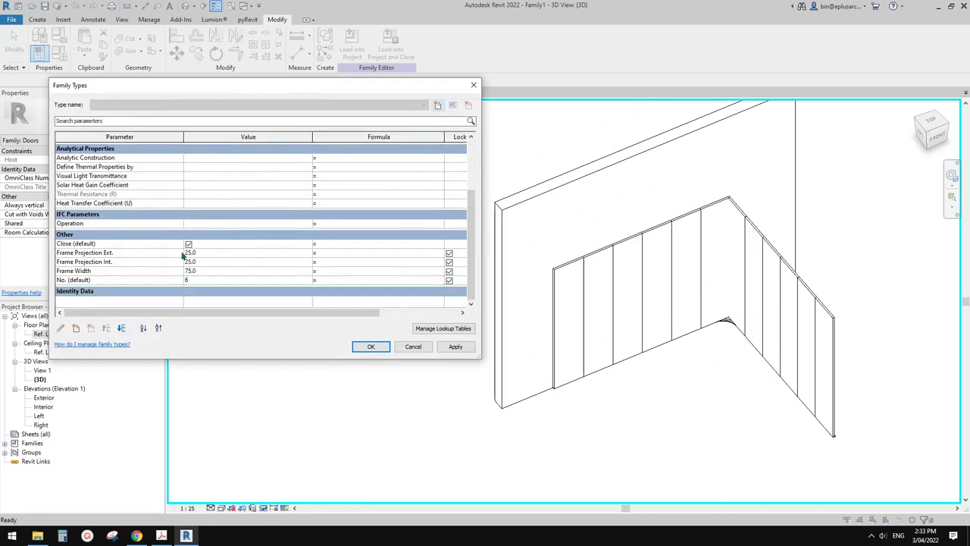
left_click(188, 245)
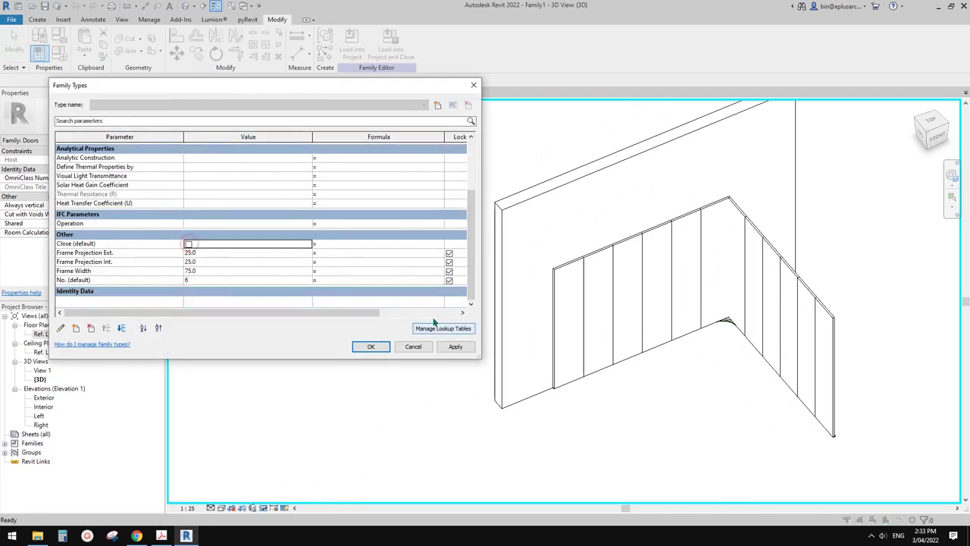
left_click(455, 347)
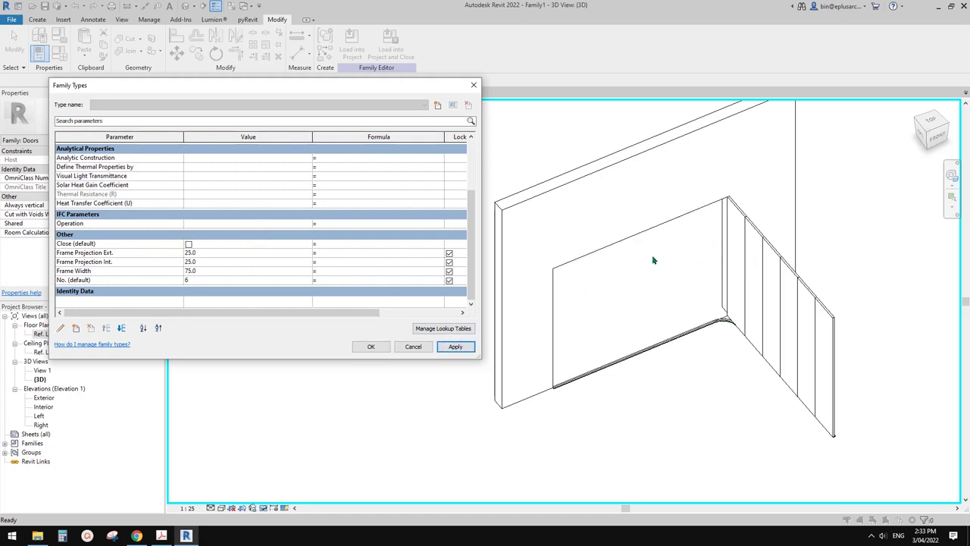
Check the Close parameter again, apply it, and turn Preview Visibility off in the 3D view
left_click(188, 244)
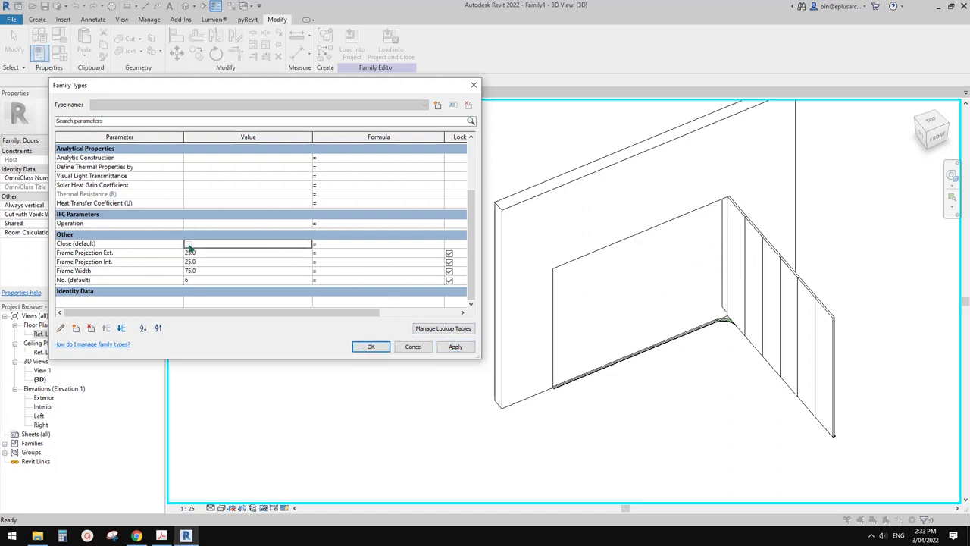
left_click(453, 347)
left_click(371, 346)
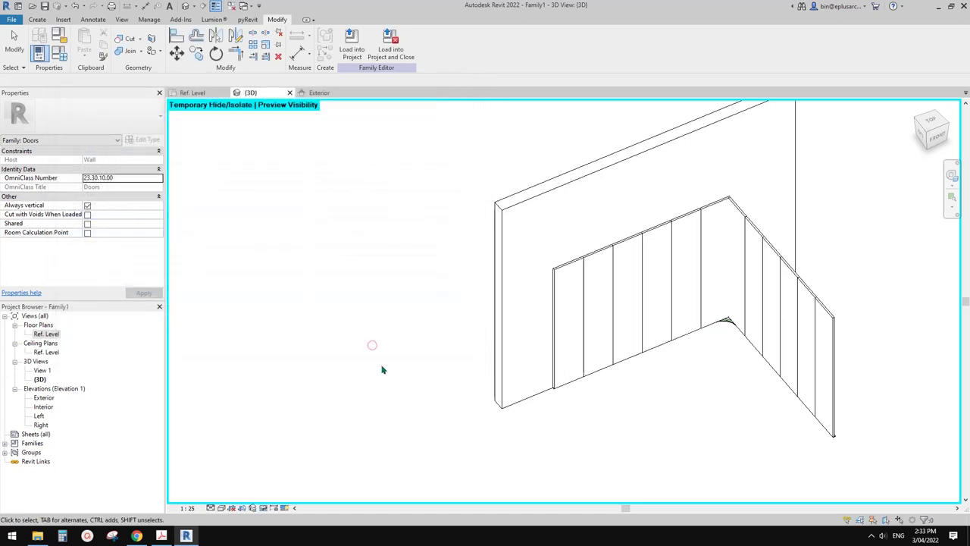
left_click(285, 508)
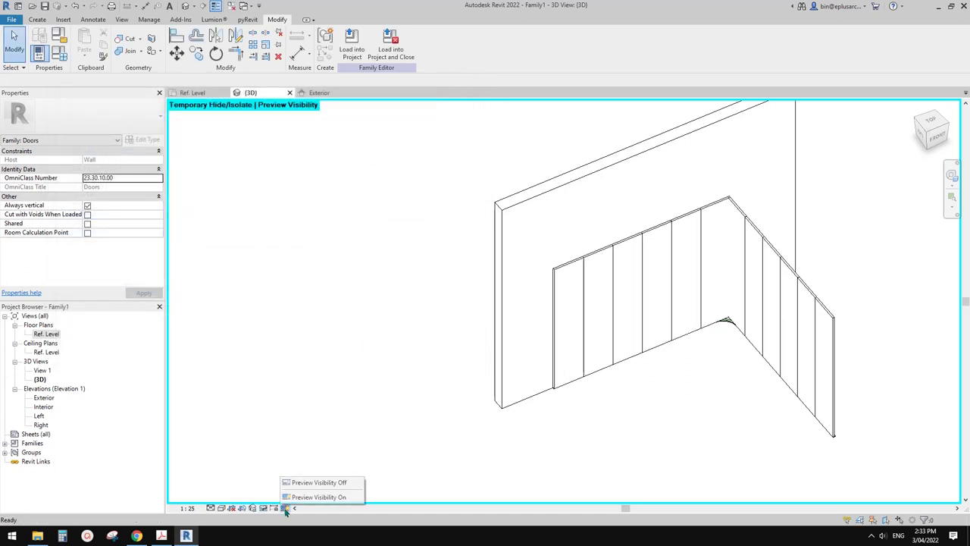
left_click(339, 486)
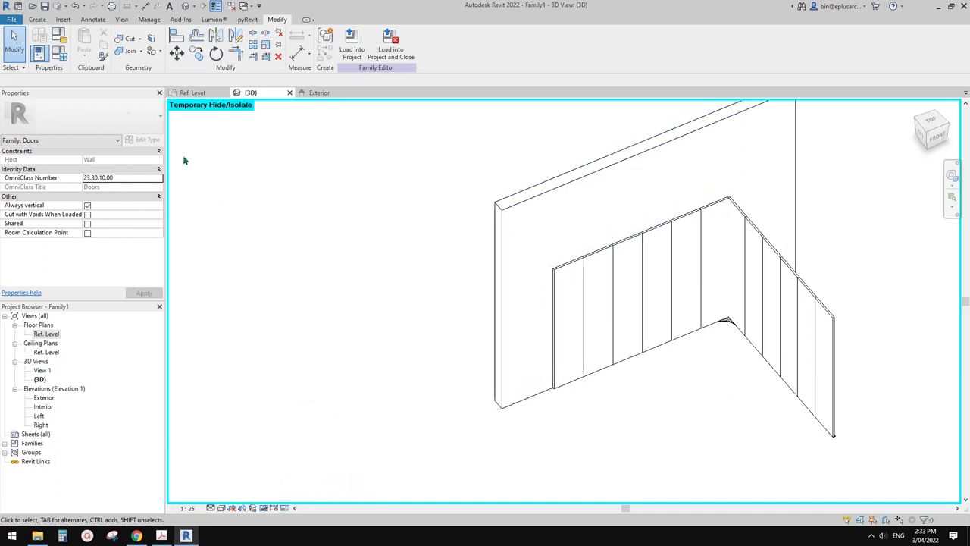
With Preview Visibility off, apply the family with Close unchecked, and check Close again
left_click(59, 53)
left_click(189, 245)
left_click(447, 350)
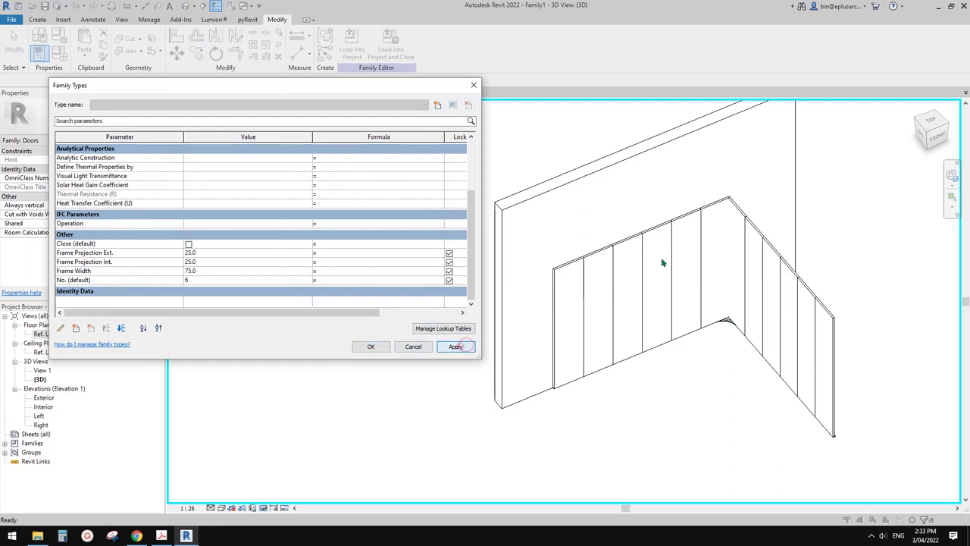
left_click(189, 245)
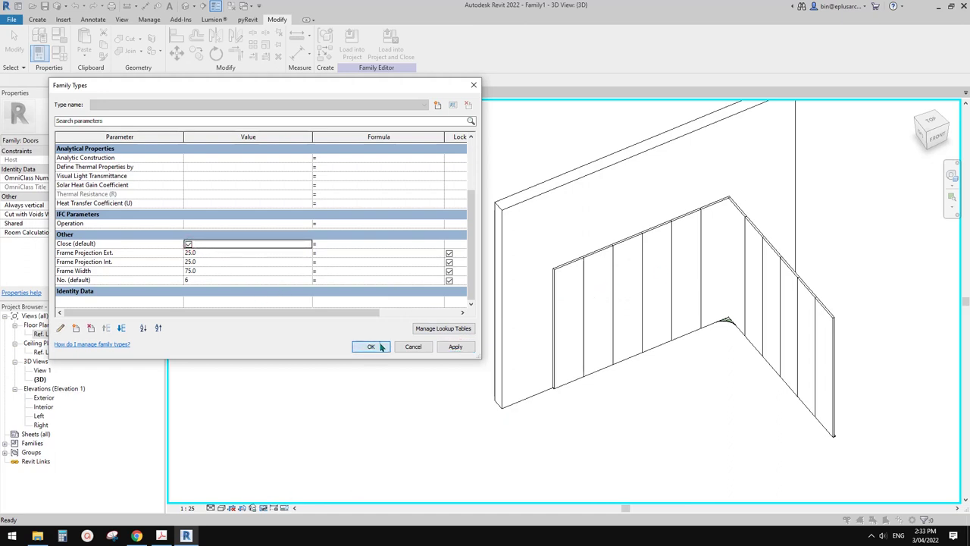
key("Return")
Turn Preview Visibility on for the 3D view
left_click(284, 507)
left_click(317, 497)
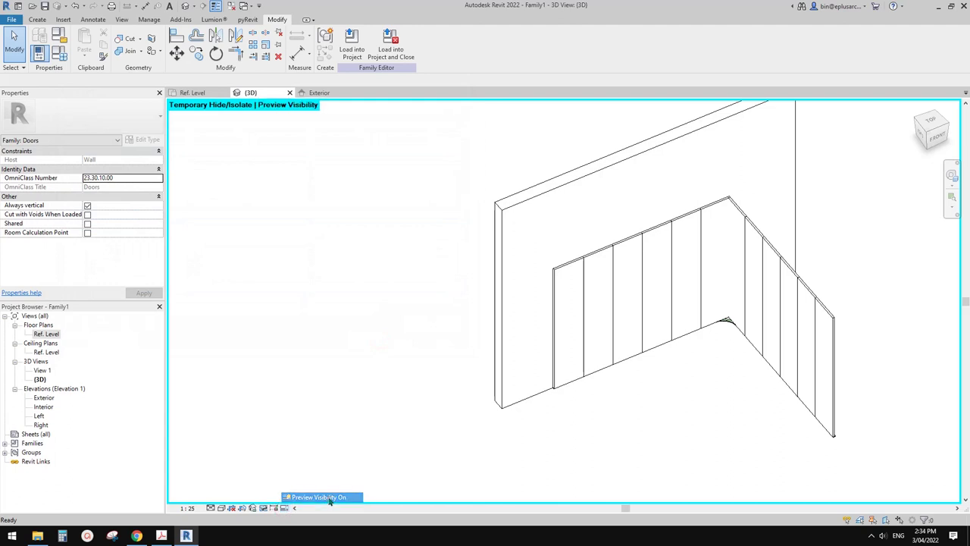
left_click(285, 508)
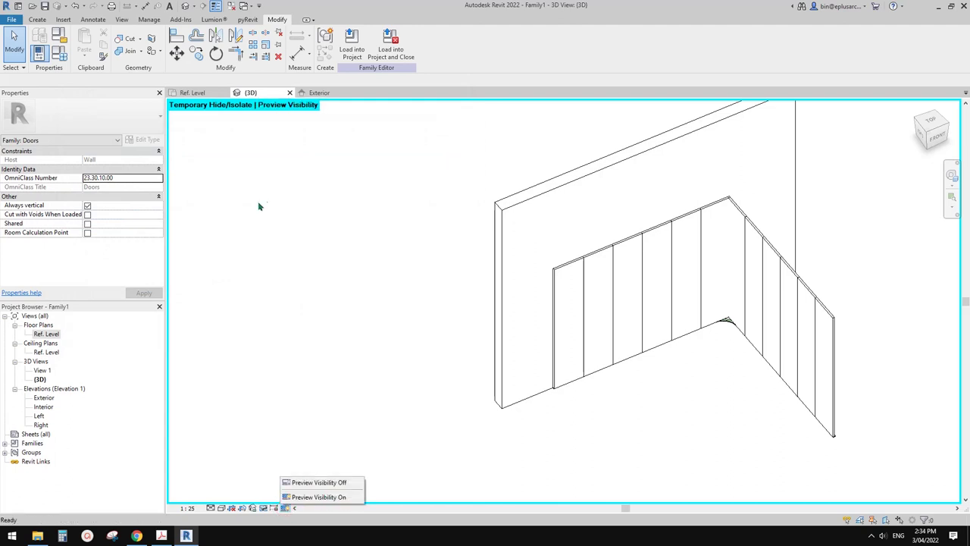
Test the previewed wall-leg panels by applying Close unchecked, and check Close again in the family types
key("f")
key("t")
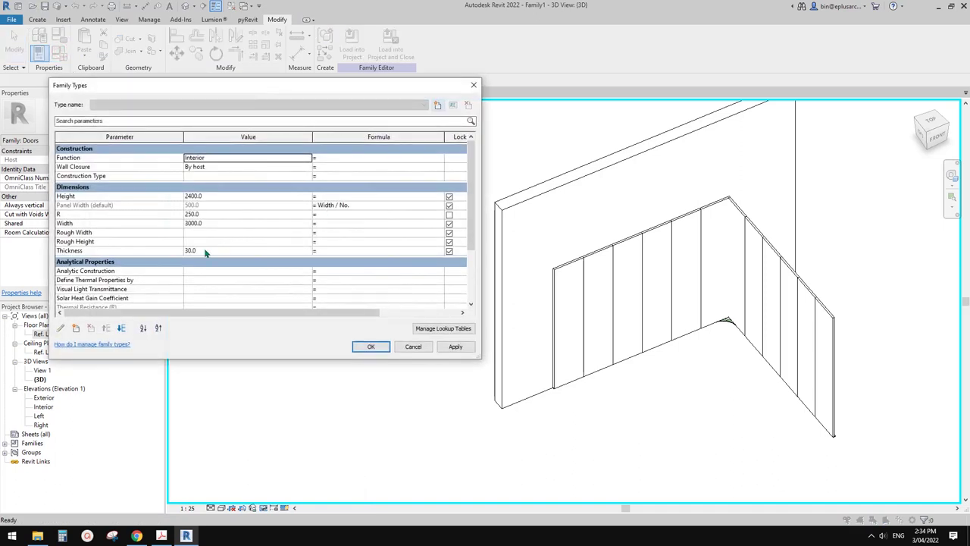
scroll(231, 289, "down", 4)
left_click(189, 245)
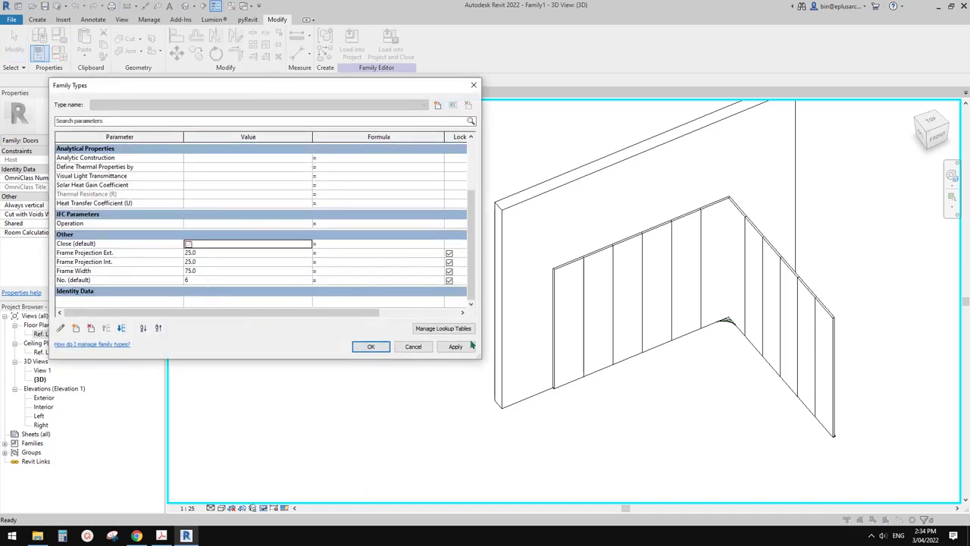
left_click(455, 346)
left_click(376, 349)
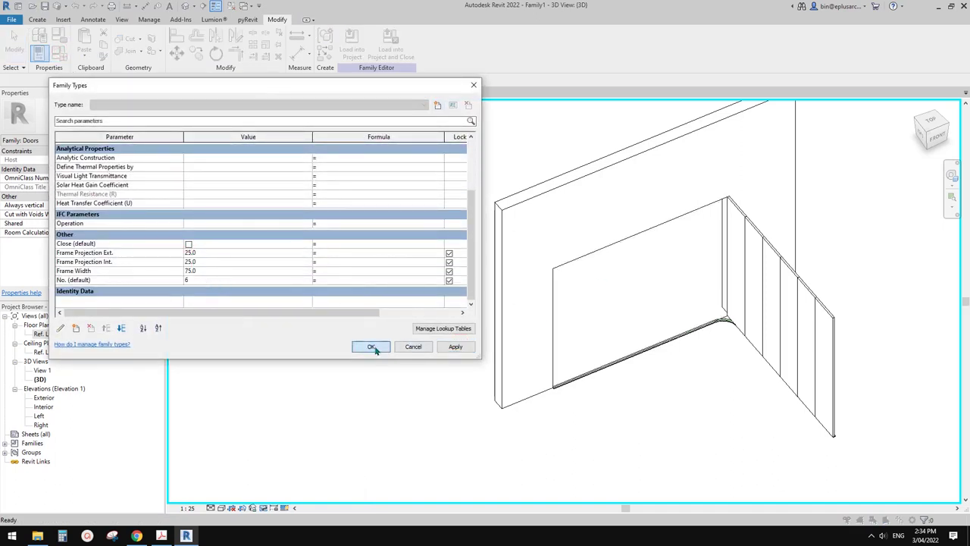
left_click(187, 243)
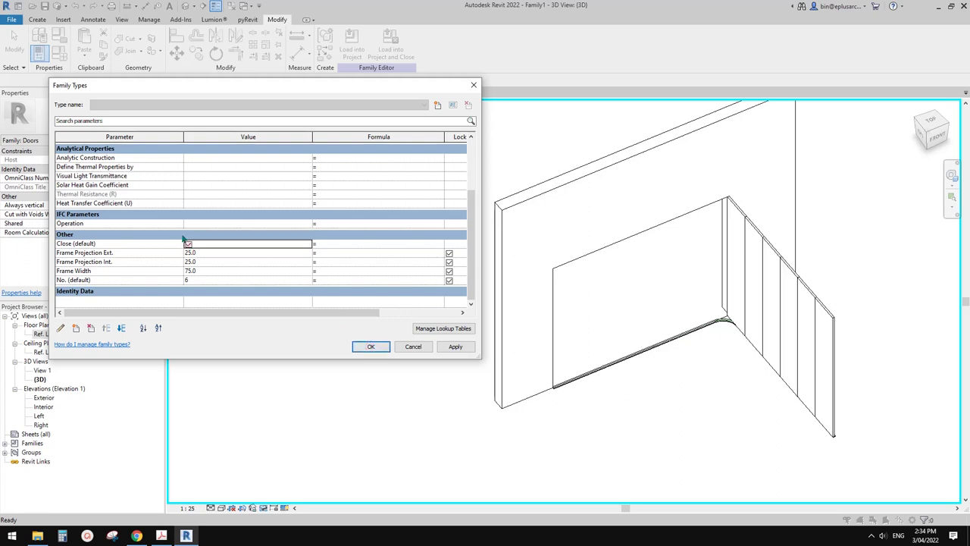
left_click(370, 347)
Open the return-leg panel array's group for editing and select the panel at the track corner
left_click(700, 247)
left_click(351, 48)
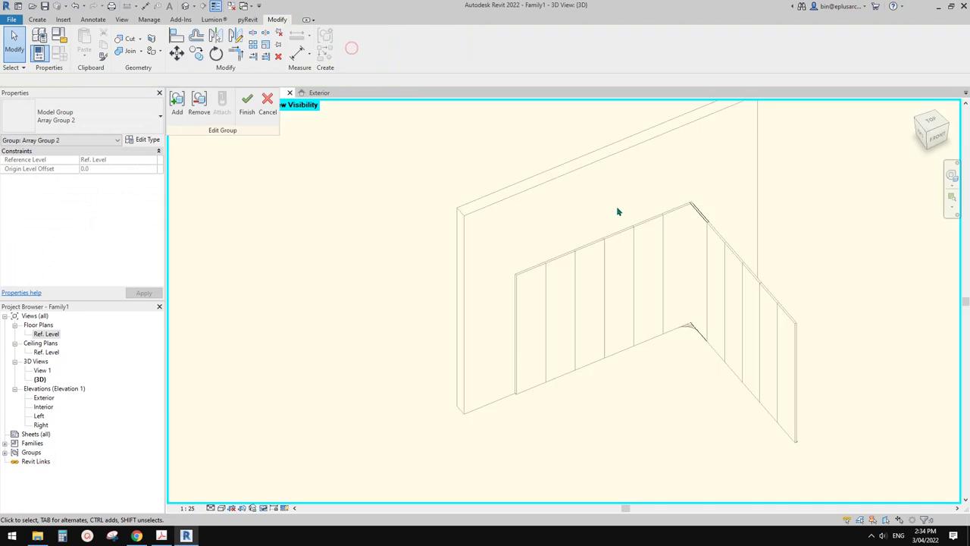
left_click(698, 221)
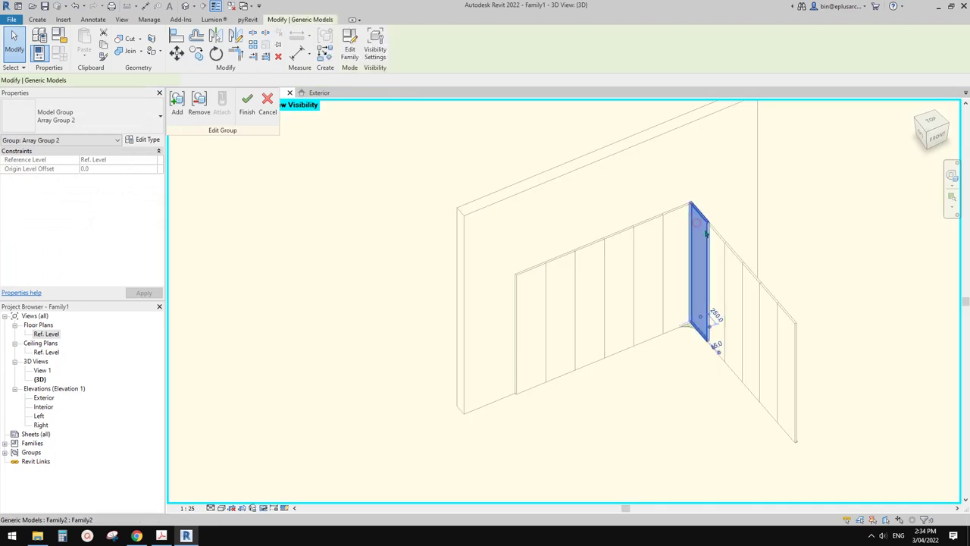
left_click(147, 139)
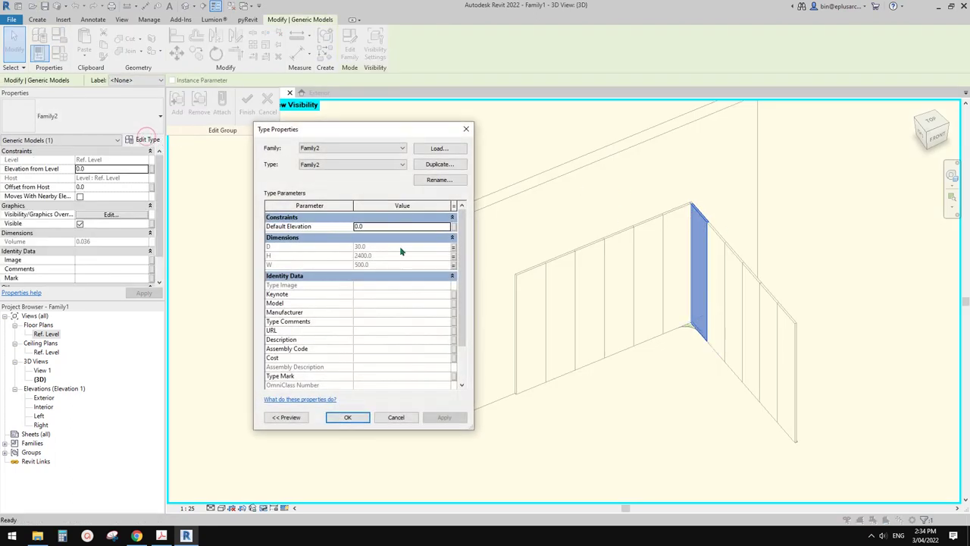
scroll(457, 264, "down", 1)
scroll(457, 264, "up", 1)
left_click(466, 129)
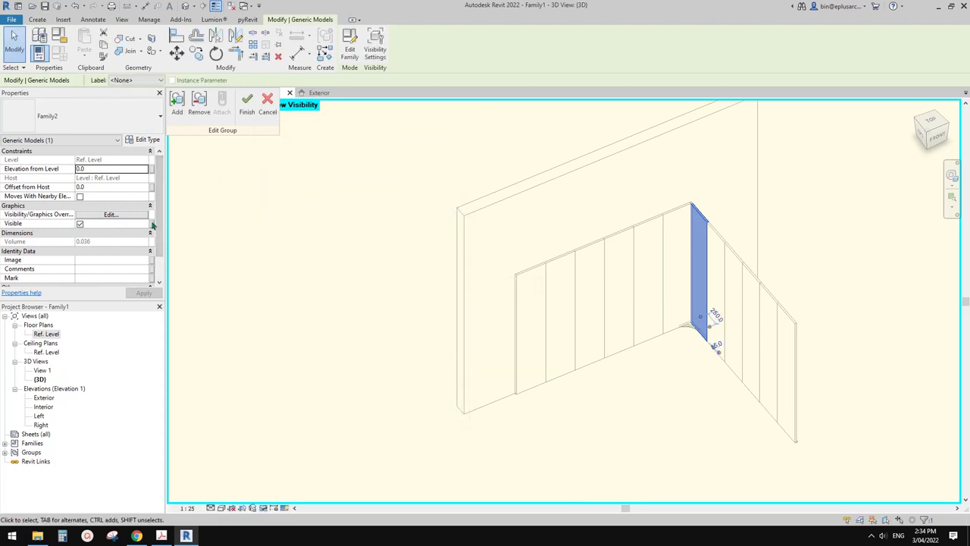
Link the return-leg corner panel's Visible property to a new instance Yes/No parameter named Open, and finish editing the group
left_click(152, 223)
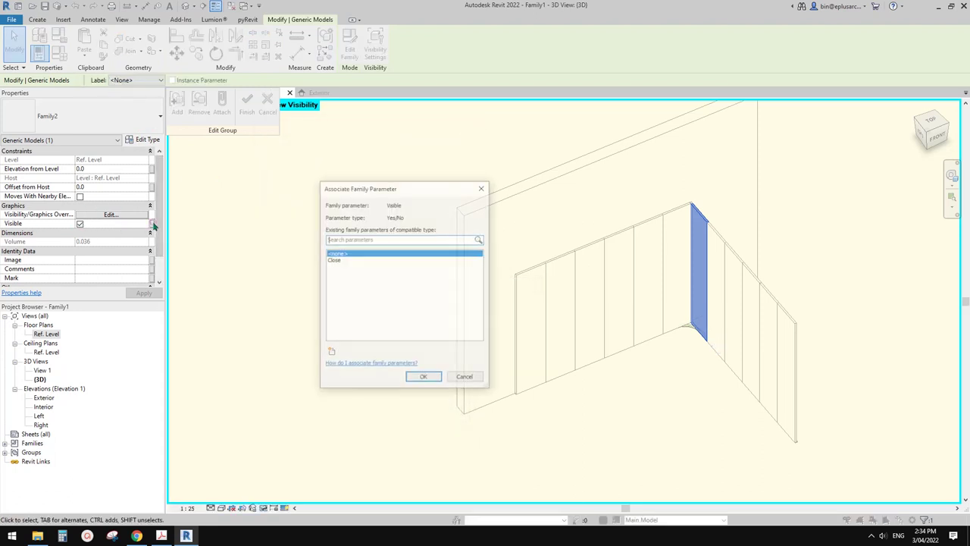
left_click(330, 353)
type("Open")
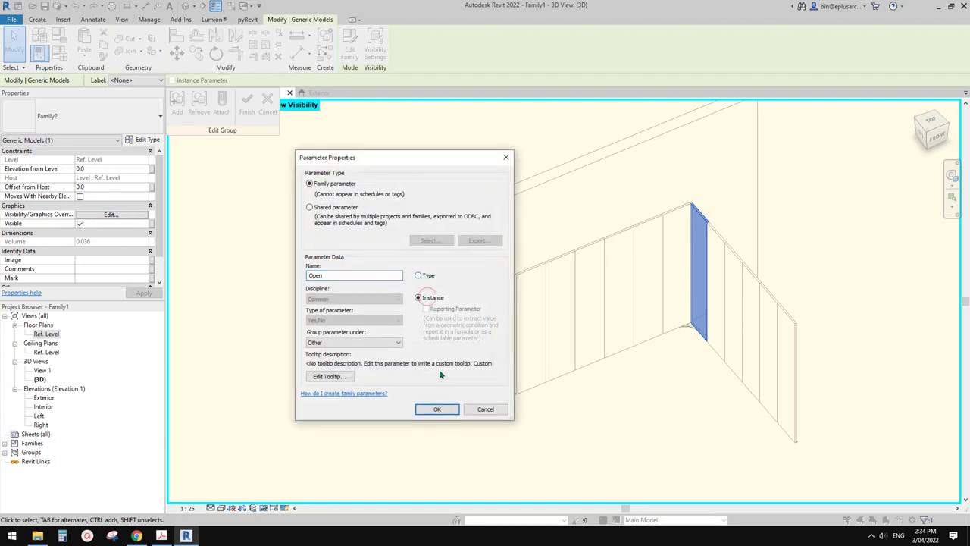
left_click(438, 409)
left_click(426, 379)
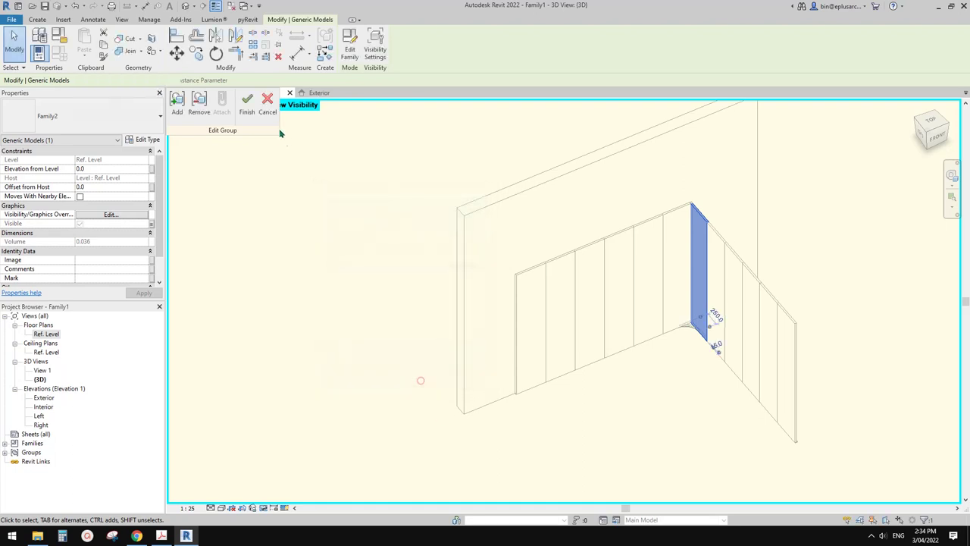
left_click(249, 109)
middle_click_drag(400, 166, 400, 190)
left_click(389, 184)
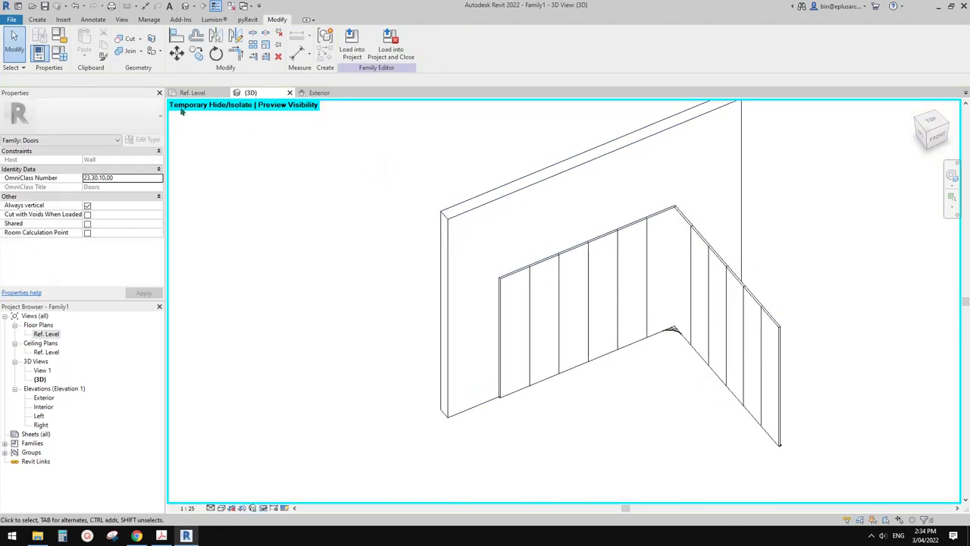
Give the Open parameter the formula not(Close) in the family types and apply it
left_click(59, 52)
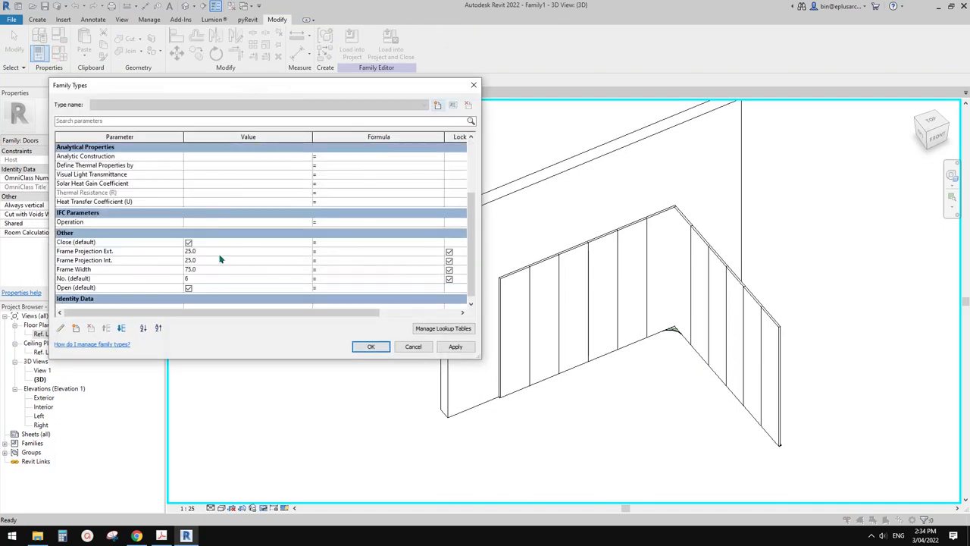
scroll(219, 259, "down", 1)
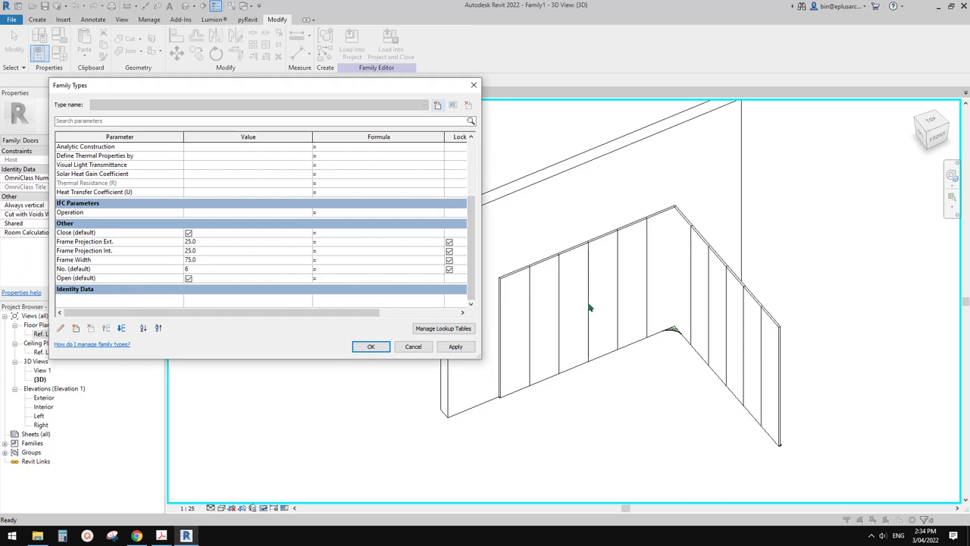
left_click(333, 280)
left_click(455, 346)
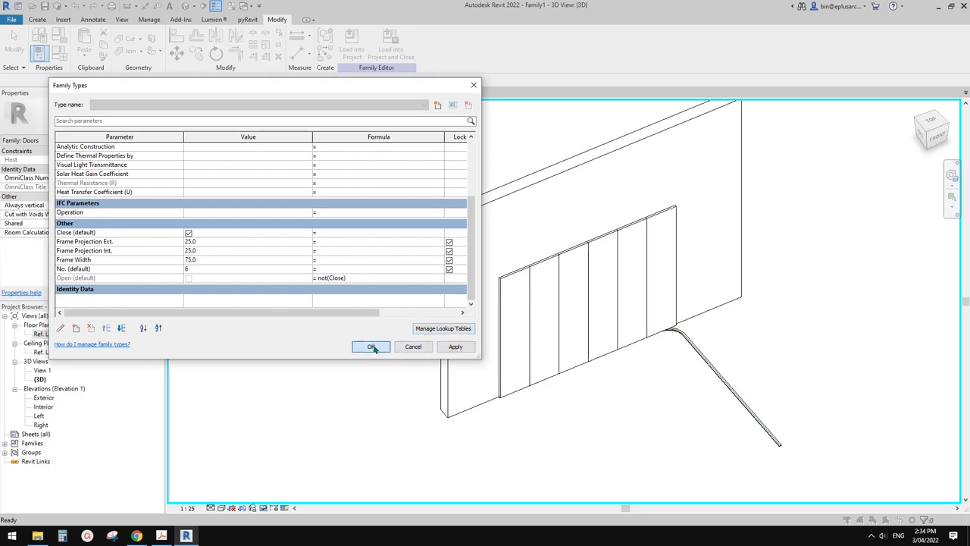
left_click(372, 346)
middle_click_drag(372, 342, 555, 335, "shift")
Test both panel arrays by applying the family types with Close unchecked, and check and apply Close again
left_click(60, 51)
scroll(168, 221, "down", 5)
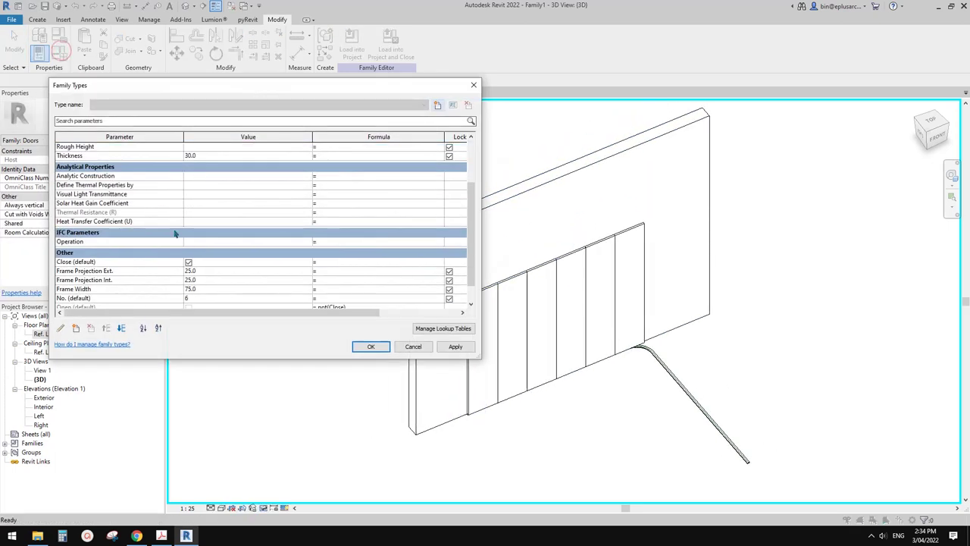
scroll(182, 250, "down", 1)
left_click(188, 243)
left_click(455, 347)
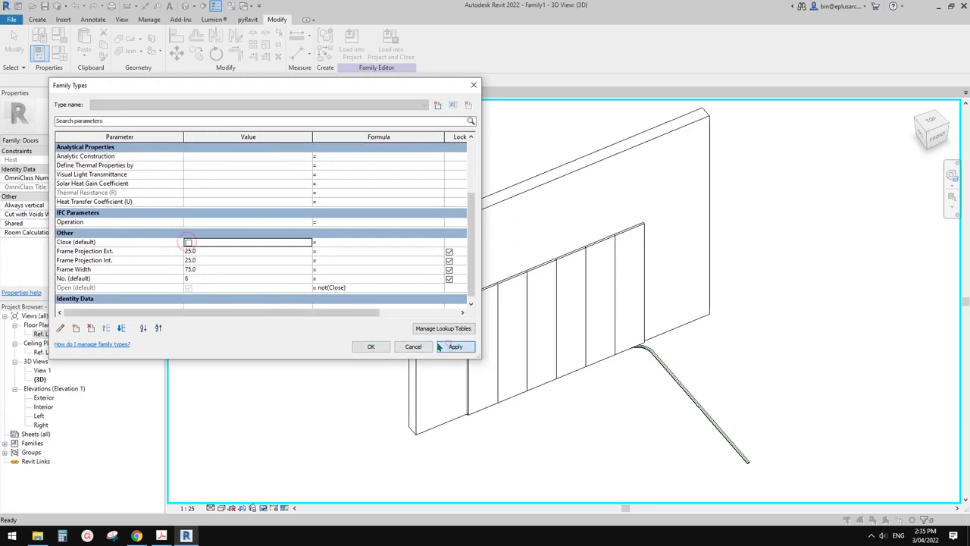
left_click(188, 243)
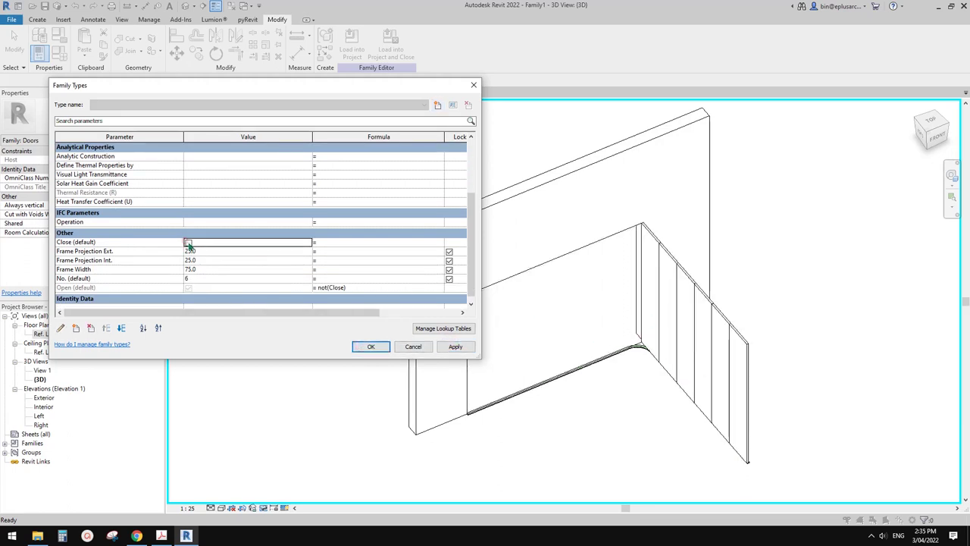
left_click(454, 347)
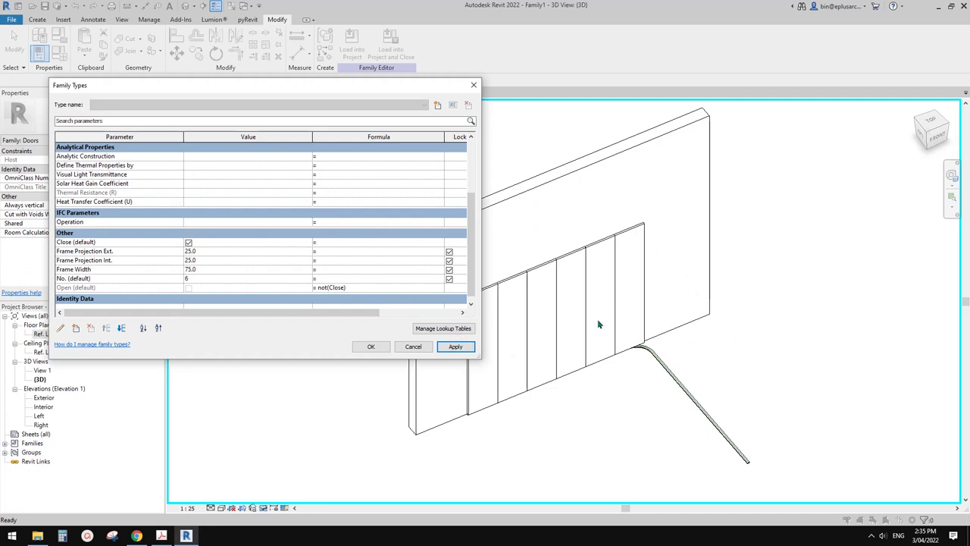
left_click(370, 346)
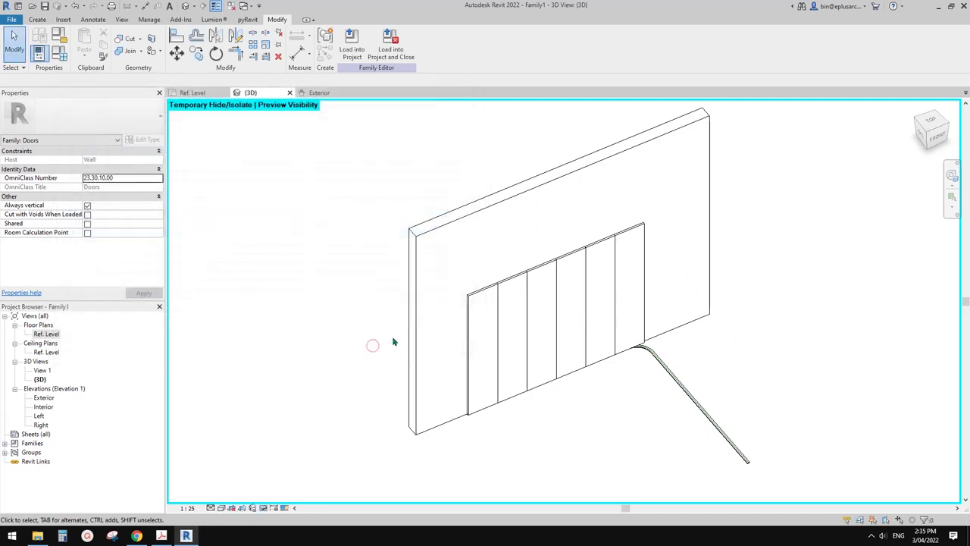
Create a new project from a template and load the finished door family into it
middle_click_drag(459, 356, 516, 364, "shift")
scroll(434, 293, "up", 1)
middle_click_drag(434, 293, 481, 303)
left_click(12, 19)
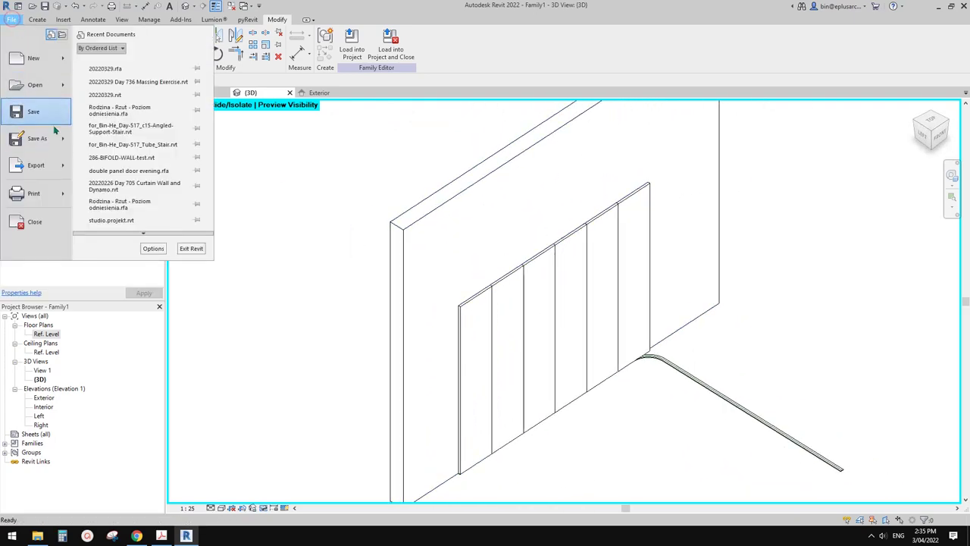
mouse_move(64, 68)
left_click(228, 67)
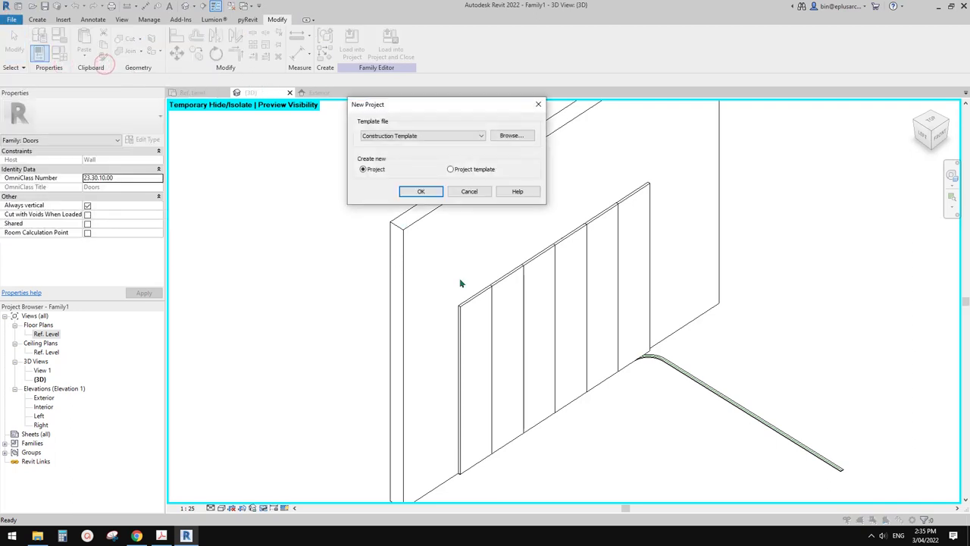
left_click(425, 136)
left_click(382, 155)
left_click(419, 191)
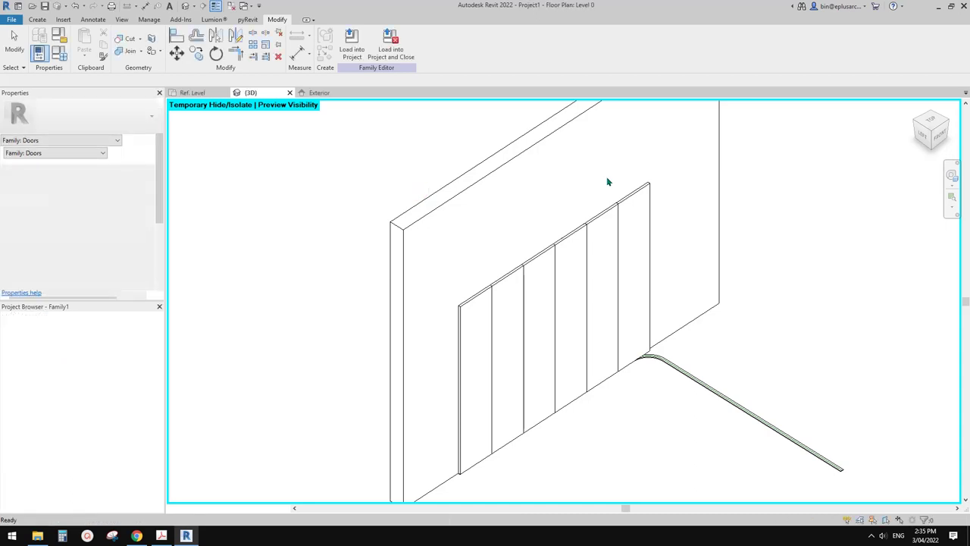
left_click(246, 6)
left_click(208, 91)
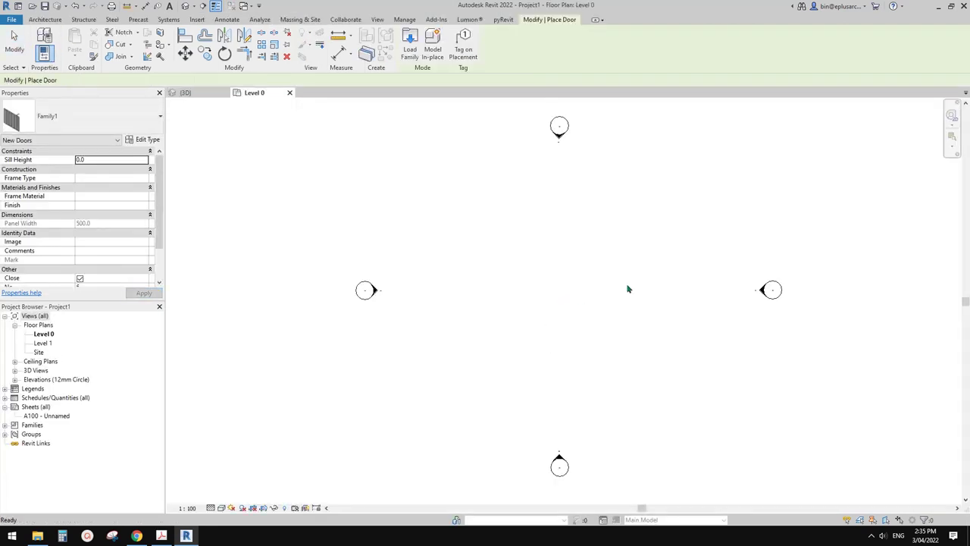
Draw a straight horizontal wall across the middle of the Level 0 plan, between the side elevation markers
key("w")
key("a")
left_click(662, 279)
left_click(466, 279)
key("Escape")
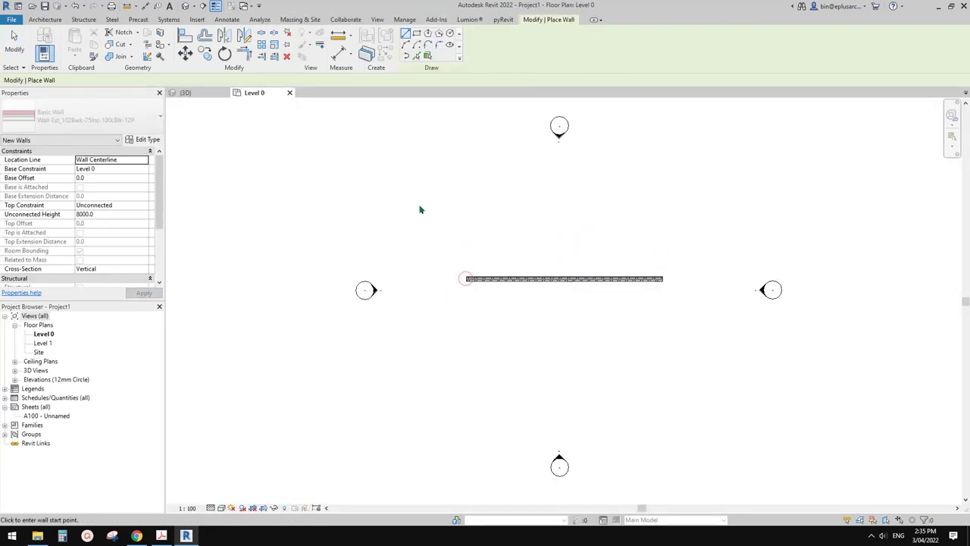
key("Escape")
Open the project's default 3D view to show the new wall
left_click(185, 5)
middle_click_drag(563, 298, 603, 342, "shift")
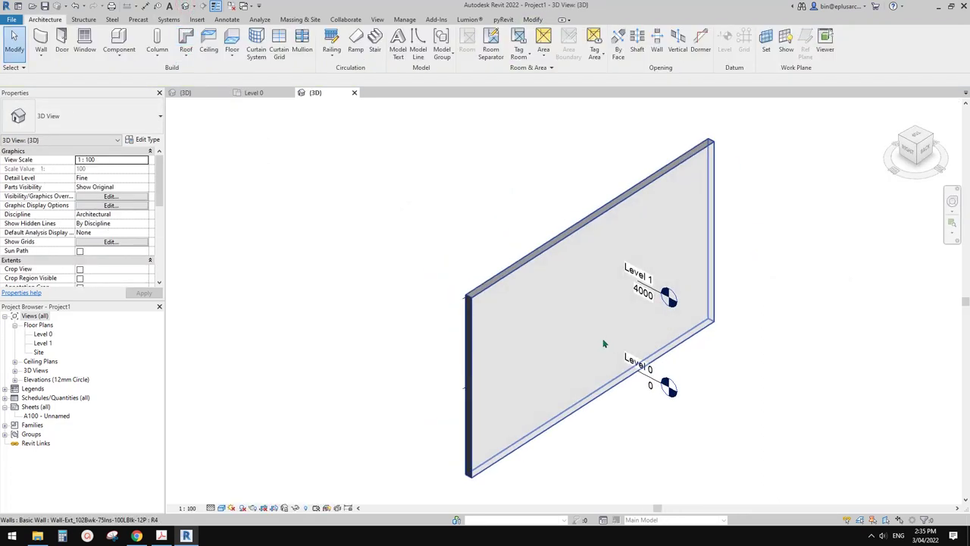
scroll(604, 342, "up", 1)
key("c")
key("m")
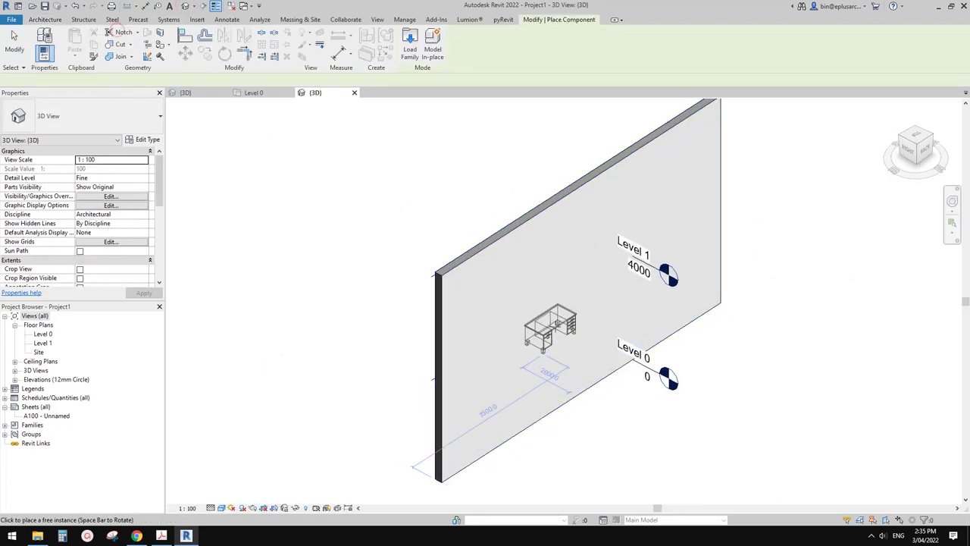
key("Escape")
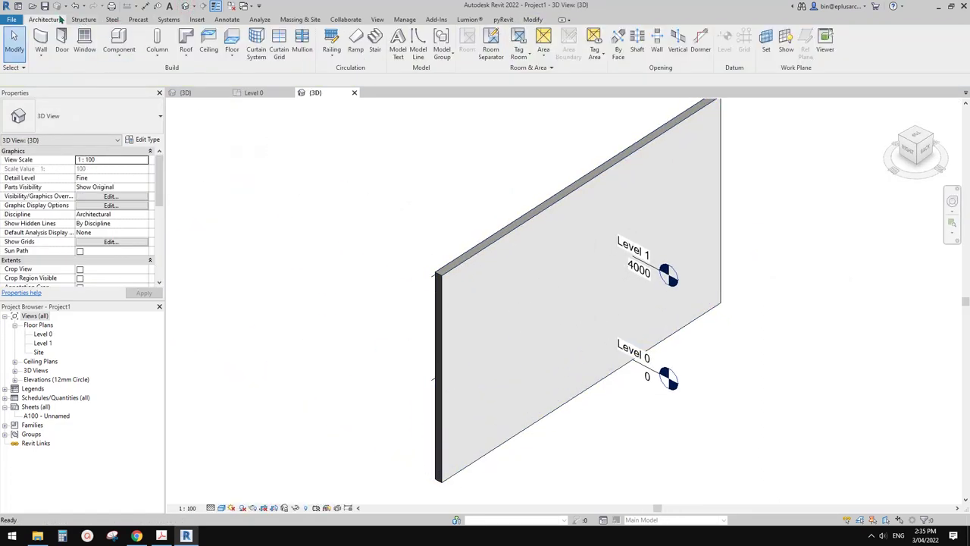
left_click(119, 41)
key("Escape")
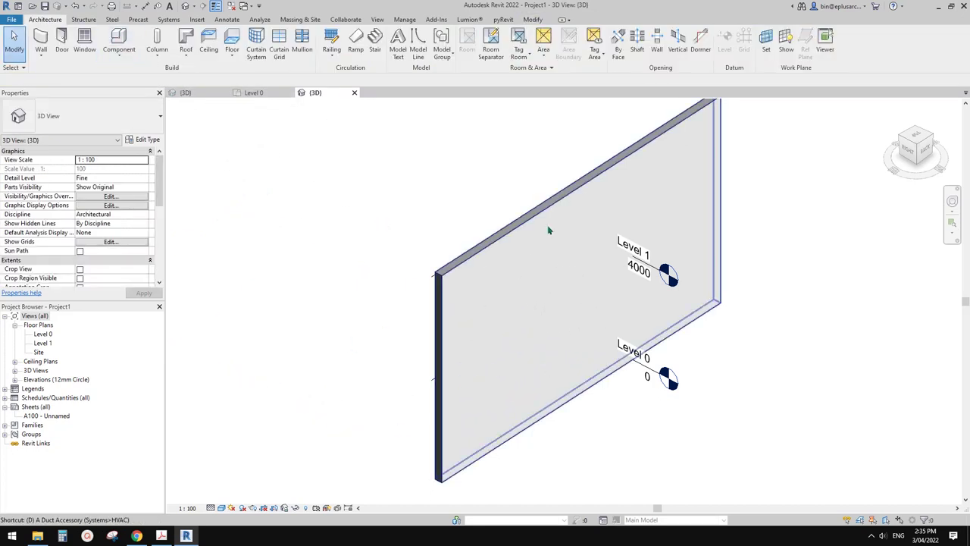
Place a Family1 door in the wall at Level 0 and leave the Door command
key("r")
left_click(567, 376)
key("Escape")
key("Escape")
Select the placed door and toggle its Close option off and back on
scroll(620, 434, "up", 2)
mouse_move(620, 434)
middle_mouse_down("shift")
mouse_move(884, 356)
mouse_move(667, 392)
middle_mouse_up("shift")
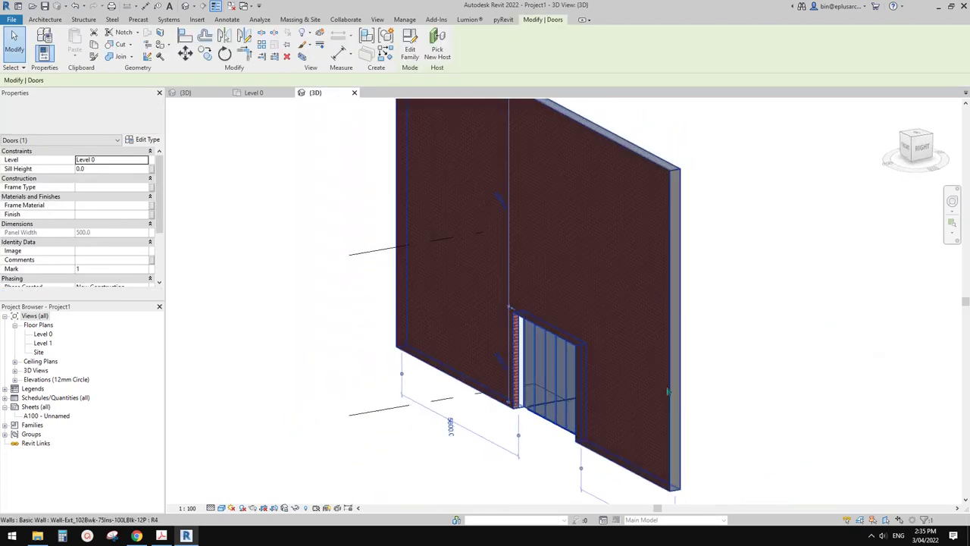
key("Escape")
scroll(552, 379, "up", 2)
left_click(559, 386)
middle_click_drag(528, 386, 639, 400, "shift")
middle_click_drag(578, 419, 712, 429, "shift")
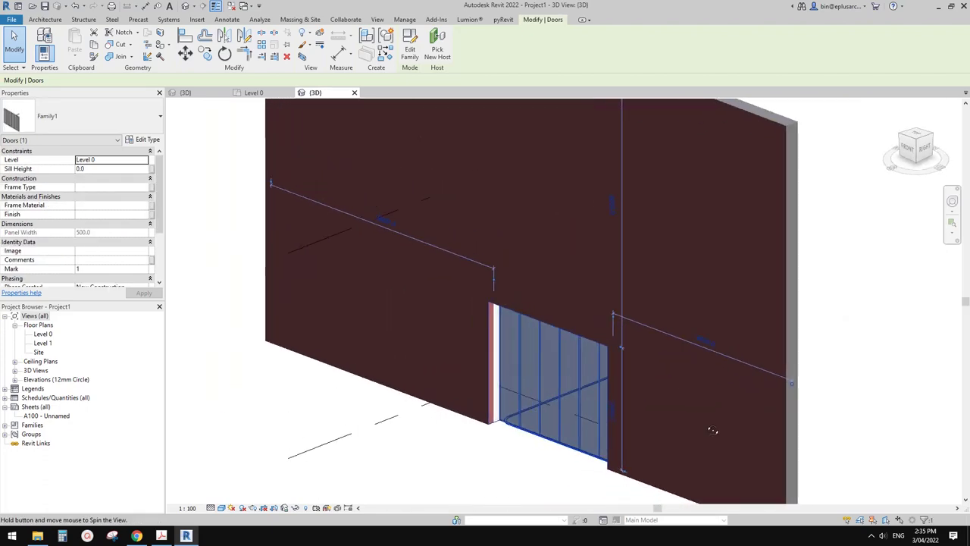
scroll(111, 243, "down", 3)
left_click(80, 243)
left_click(80, 242)
Set the selected door's No. parameter to 4 panels
double_click(79, 250)
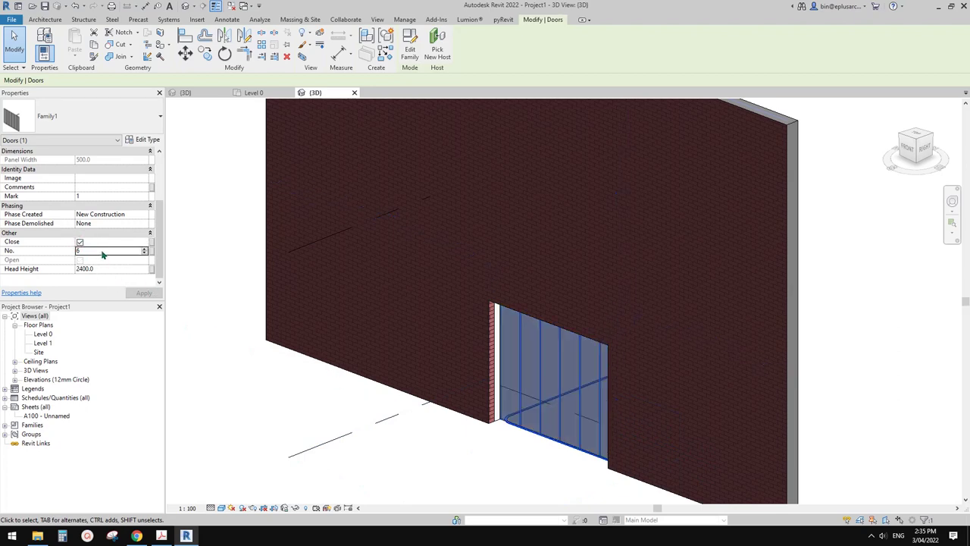
type("4")
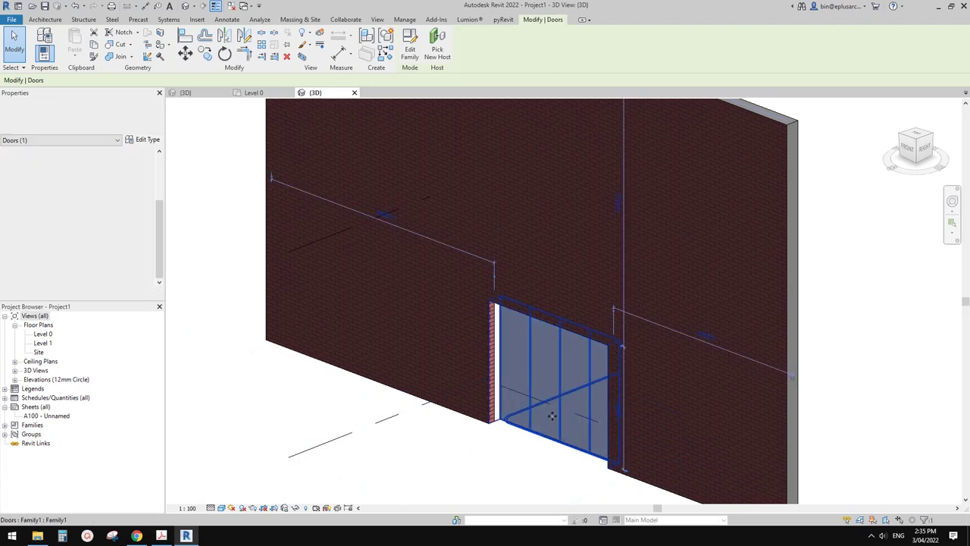
left_click(116, 273)
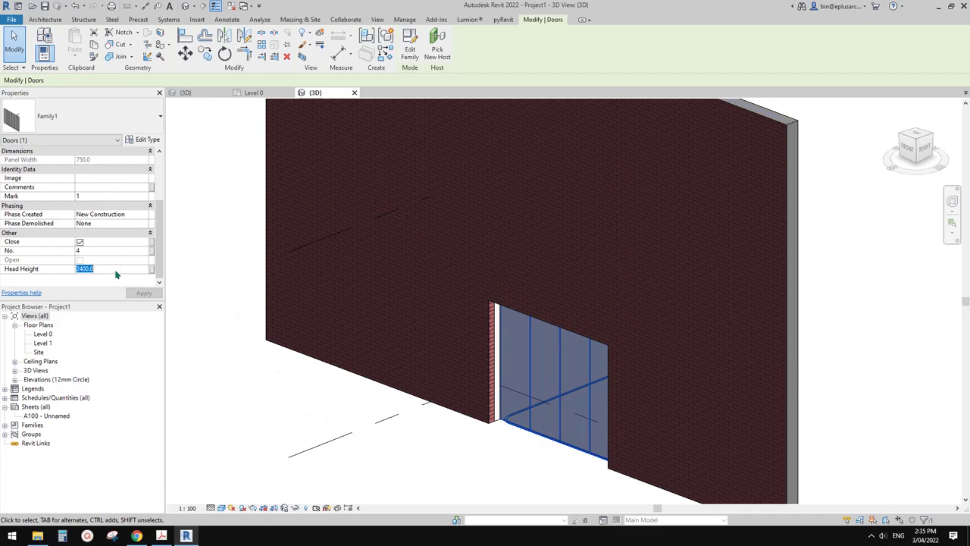
Open the door's type properties, set Height to 3000, and apply the change
left_click(139, 139)
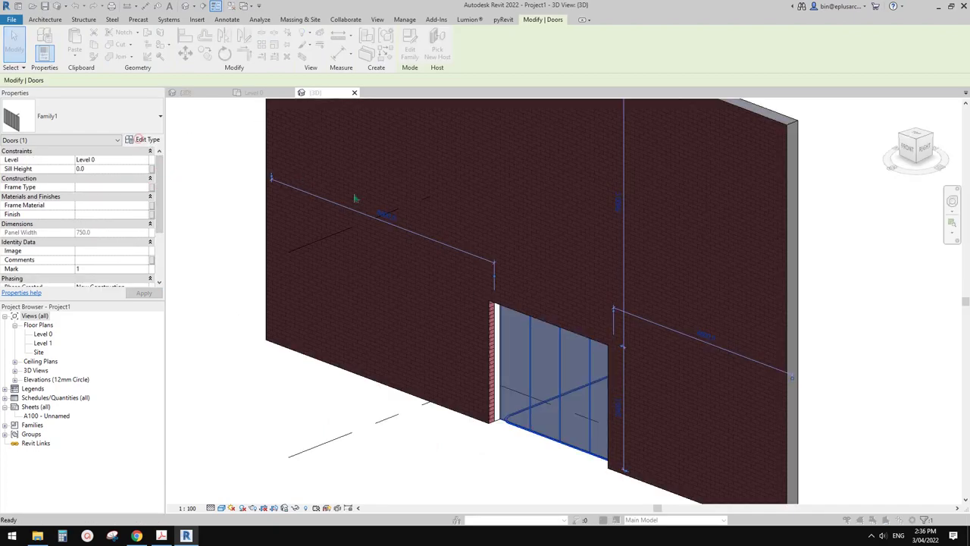
left_click_drag(404, 141, 275, 135)
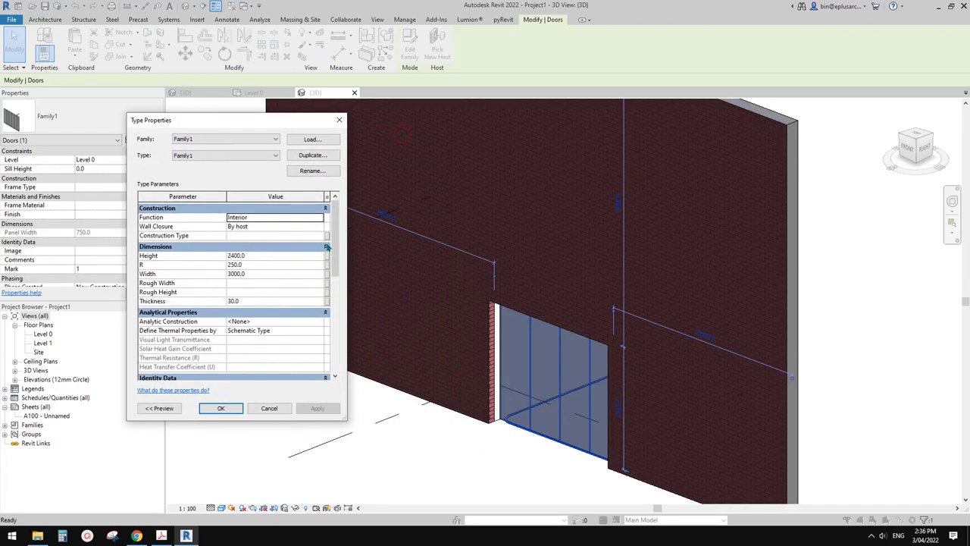
left_click(265, 259)
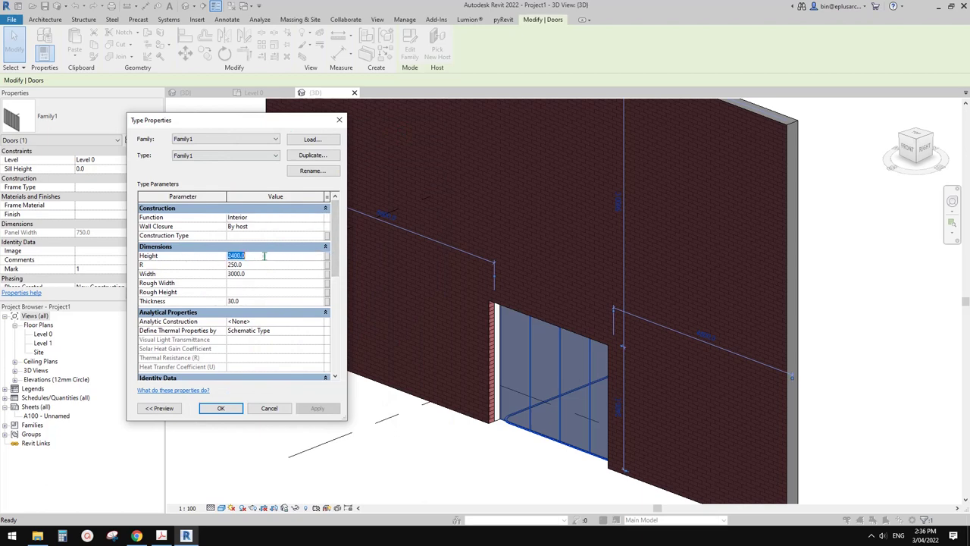
type("30")
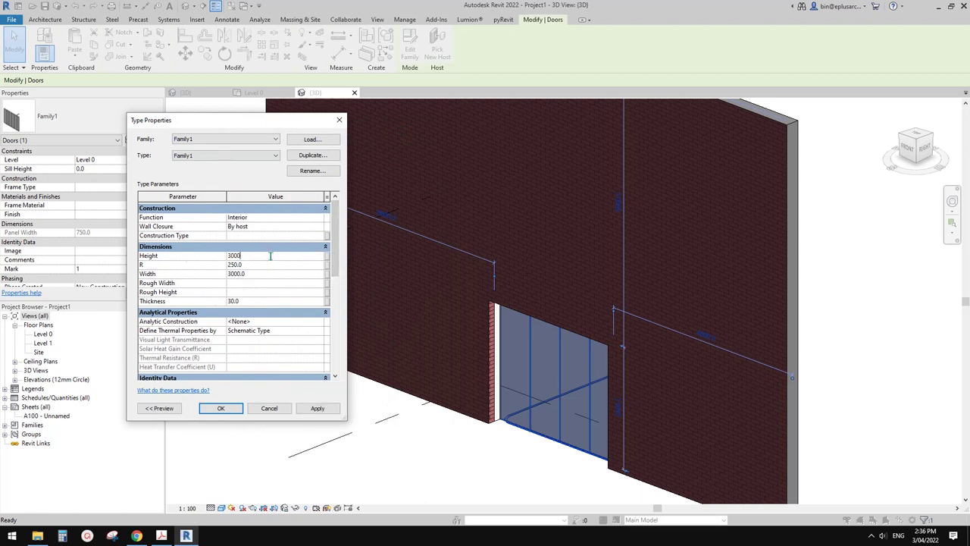
left_click(317, 407)
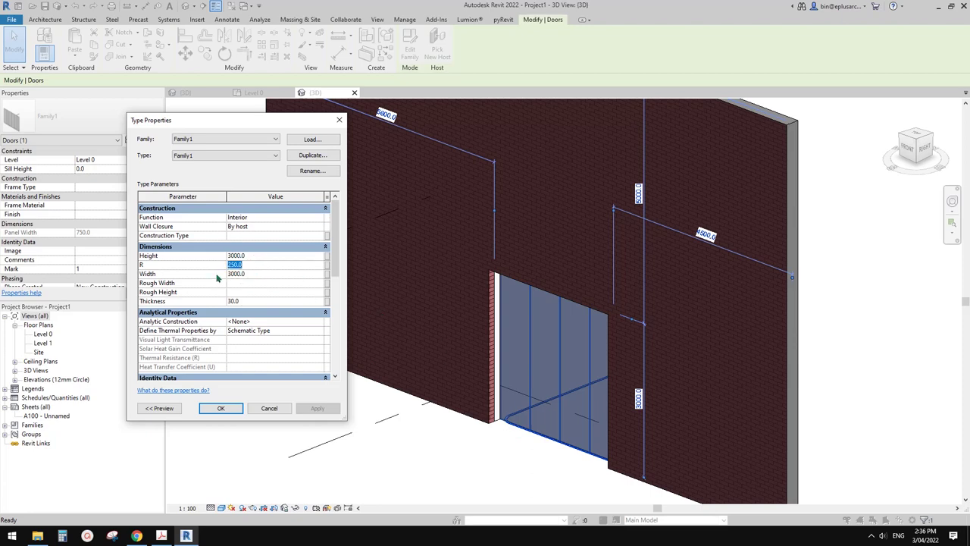
Set the door type's Width to 4500 and Thickness to 50, and accept the type properties
left_click(263, 274)
type("4500")
left_click(317, 408)
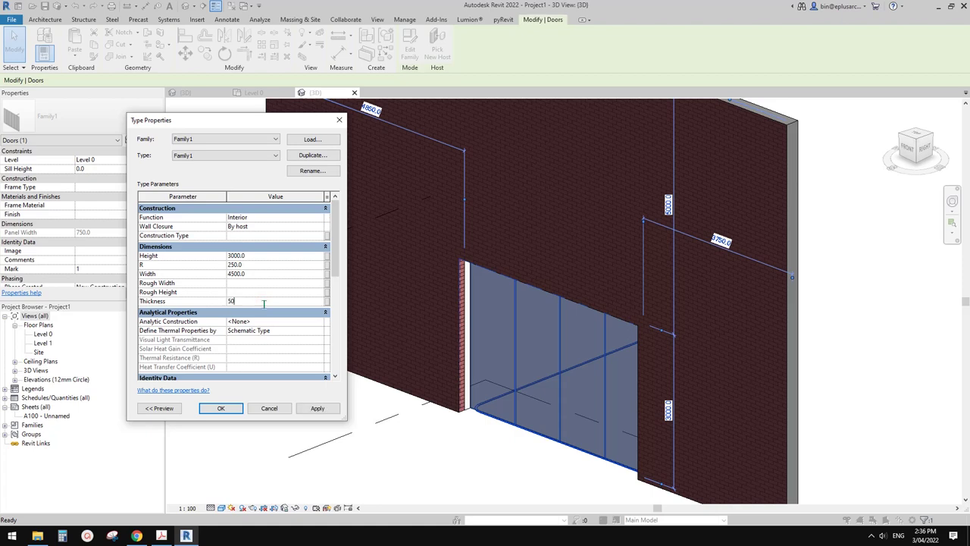
left_click(317, 408)
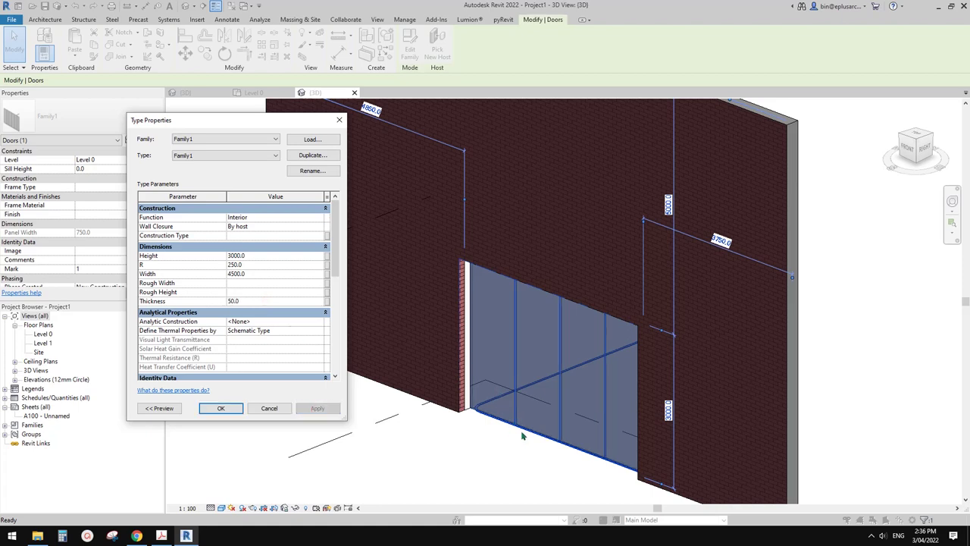
left_click_drag(334, 267, 345, 366)
left_click(234, 408)
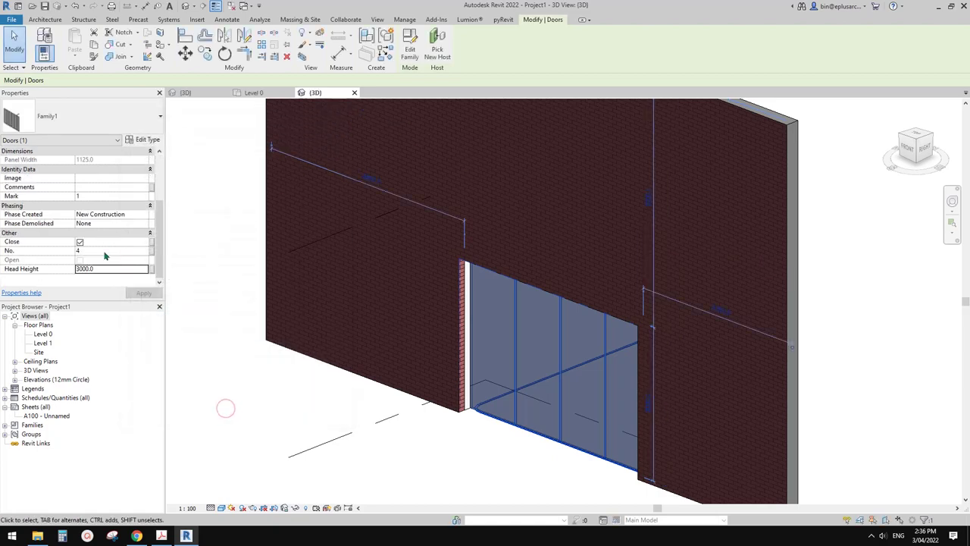
Set the door's No. parameter to 8, and inspect its panels and L-shaped track from the wall's other side
left_click(104, 250)
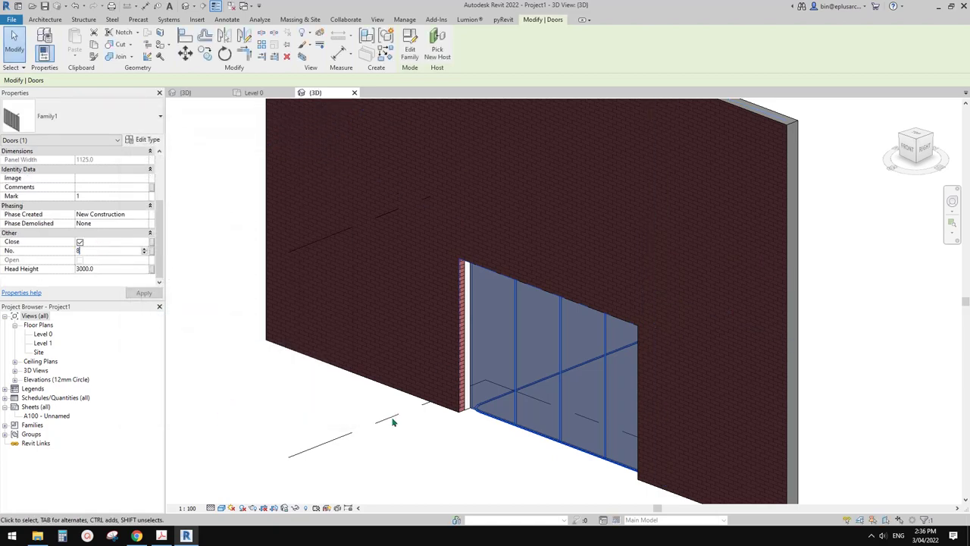
middle_click_drag(425, 440, 552, 457, "shift")
key("Escape")
middle_click_drag(633, 453, 576, 355, "shift")
left_click(567, 362)
left_click(588, 405)
left_click(574, 352)
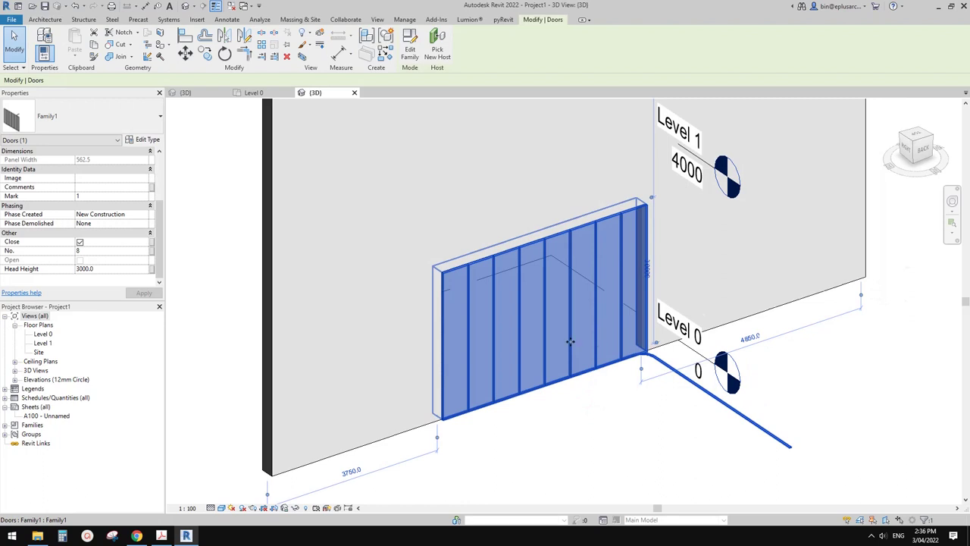
scroll(570, 341, "up", 4)
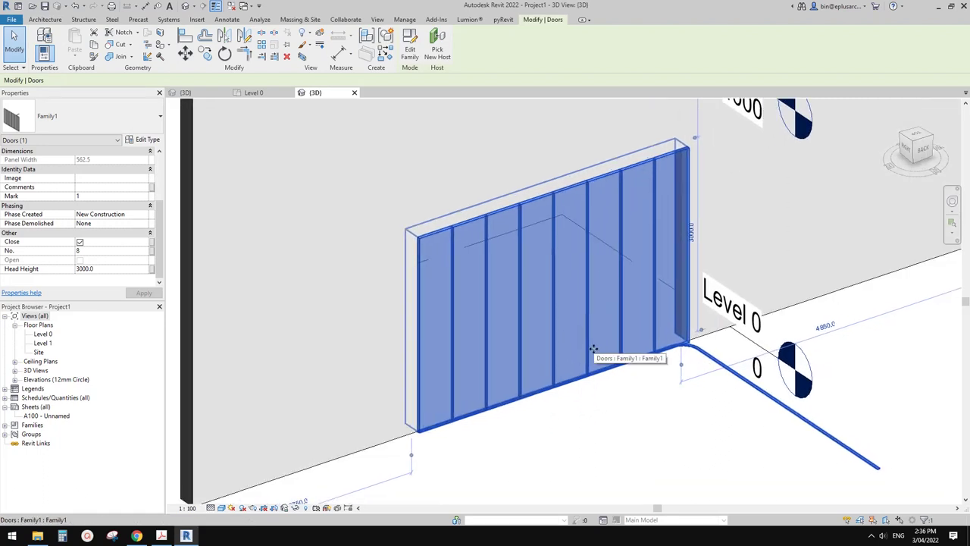
left_click(604, 378)
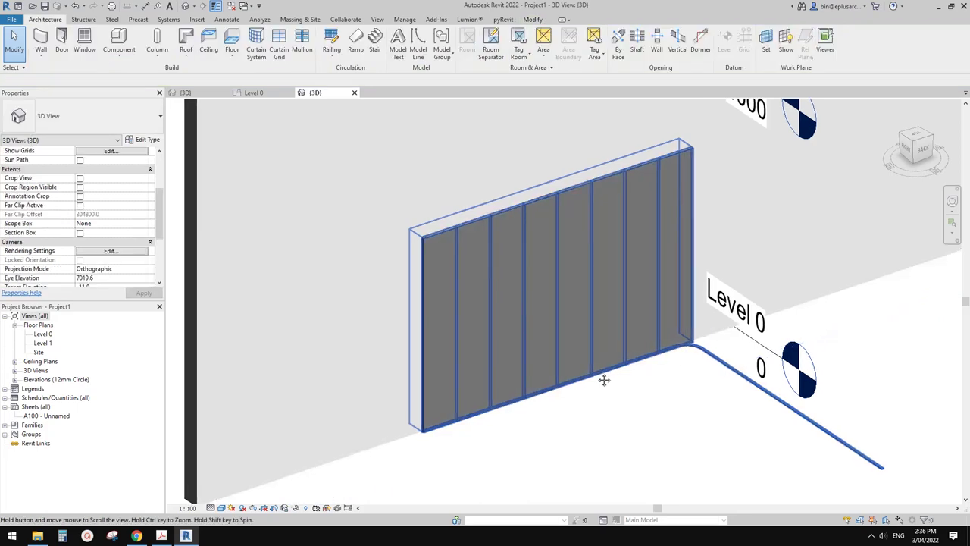